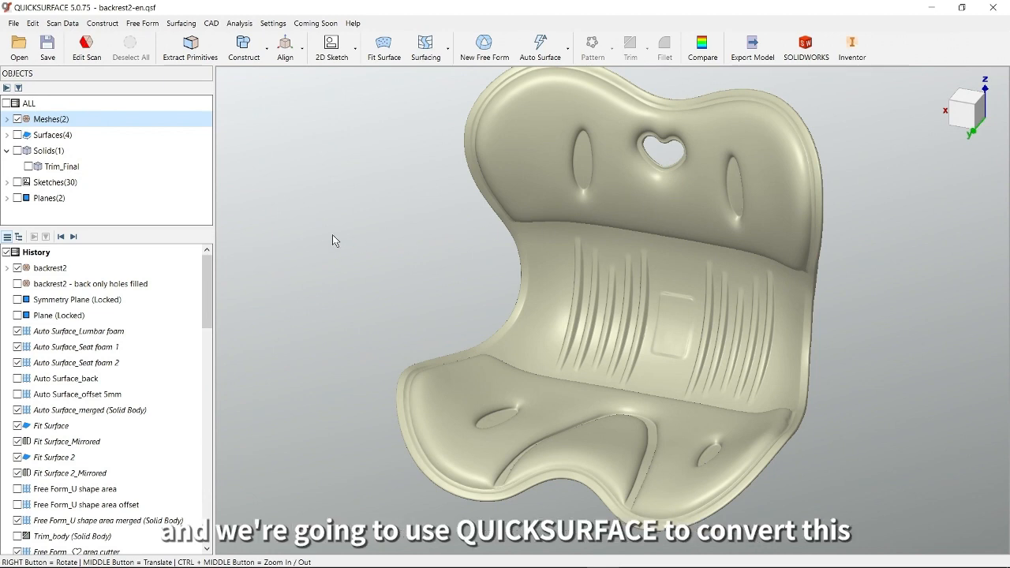
Show the finished Trim_Final solid and hide the meshes to view the completed seat model on its own
{"action": "left_click", "coordinate": [17, 150]}
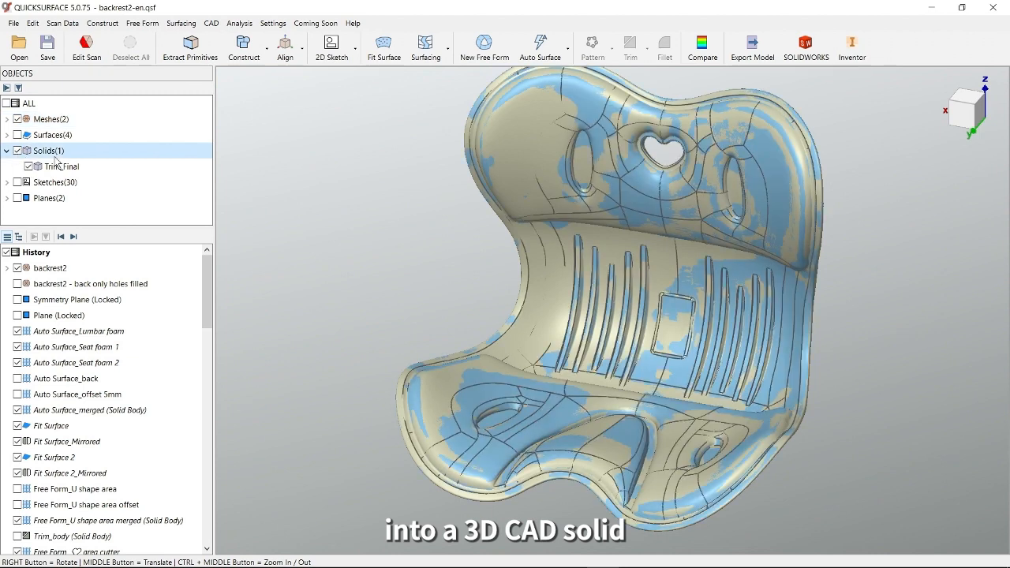
{"action": "mouse_move", "coordinate": [434, 213]}
{"action": "right_mouse_down"}
{"action": "mouse_move", "coordinate": [463, 235]}
{"action": "mouse_move", "coordinate": [324, 219]}
{"action": "right_mouse_up"}
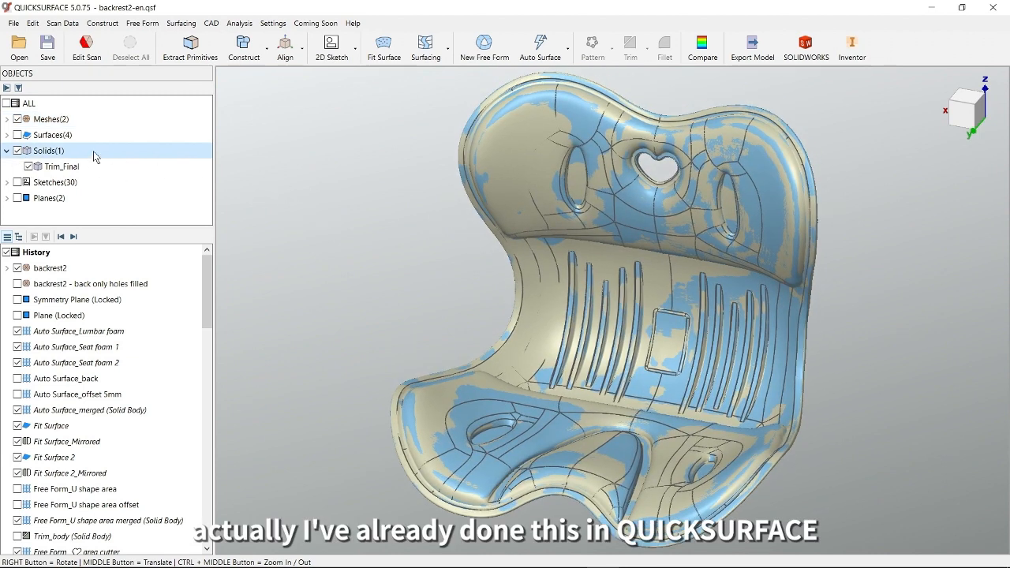
{"action": "left_click", "coordinate": [17, 119]}
{"action": "right_click_drag", "start_coordinate": [548, 237], "coordinate": [656, 381]}
{"action": "right_click_drag", "start_coordinate": [494, 314], "coordinate": [508, 348]}
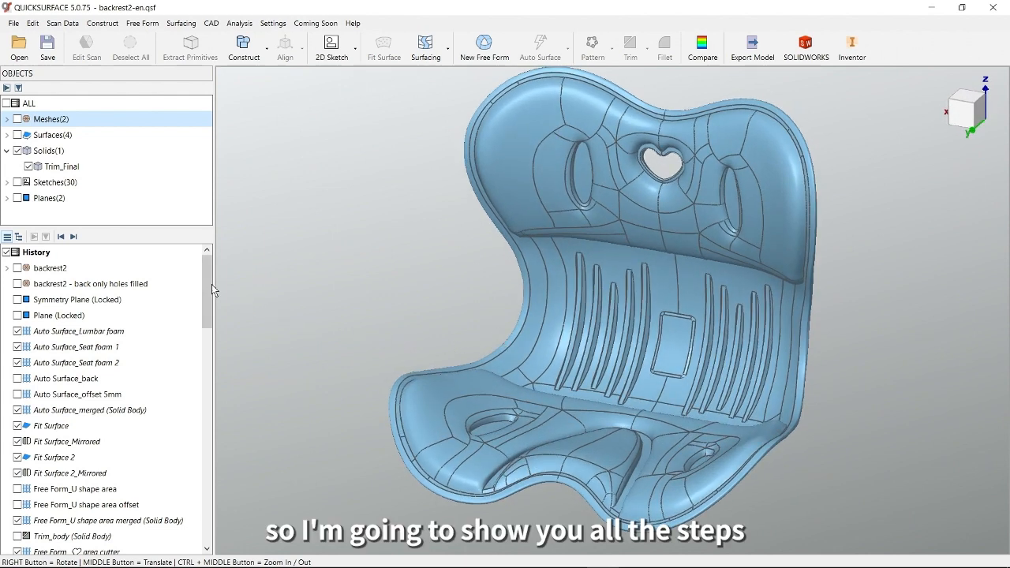
Roll the model history back by disabling every feature that follows Plane (Locked)
{"action": "left_click_drag", "start_coordinate": [208, 284], "coordinate": [209, 508]}
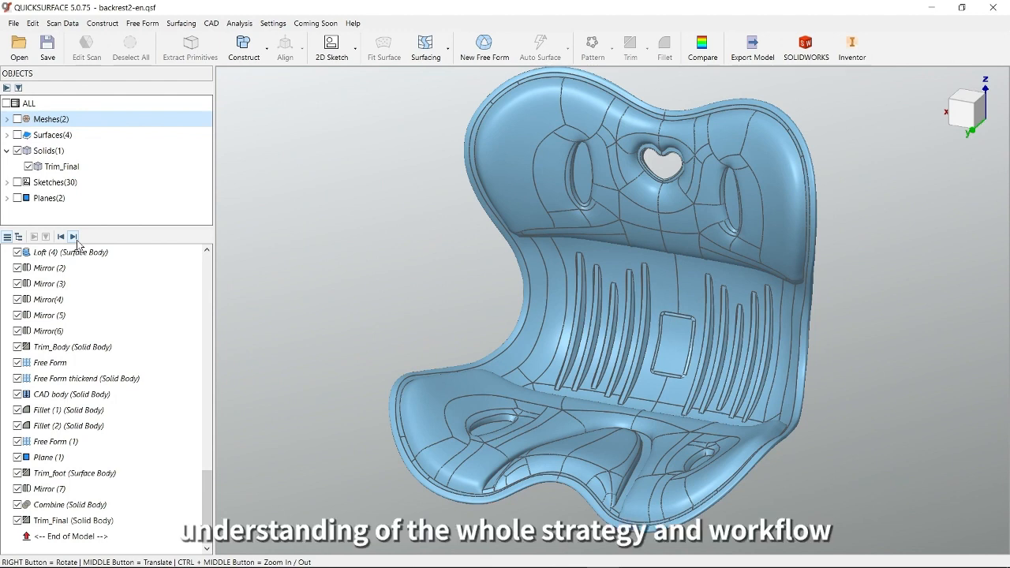
{"action": "left_click", "coordinate": [208, 268]}
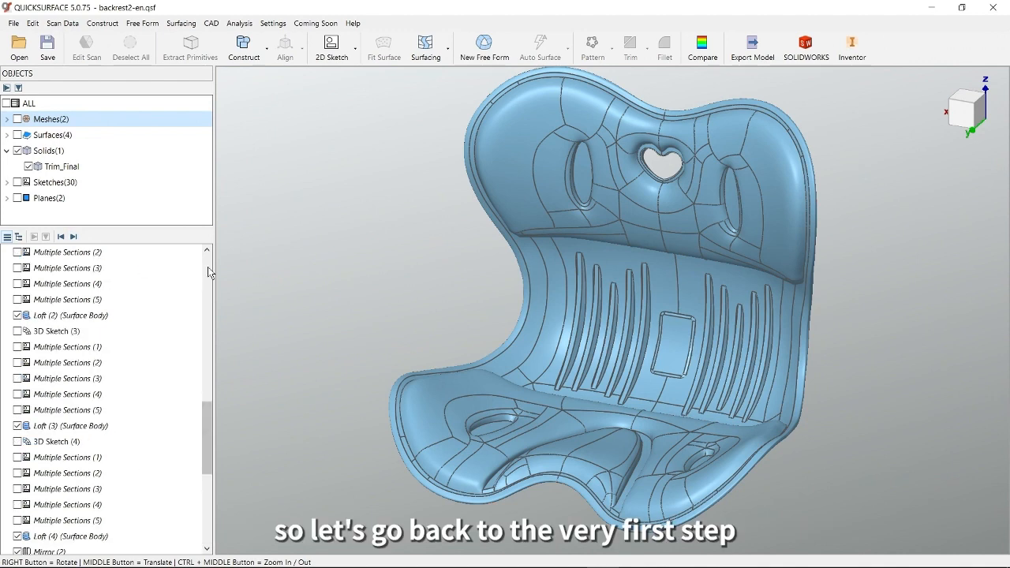
{"action": "scroll", "coordinate": [163, 296], "scroll_direction": "up", "scroll_amount": 1}
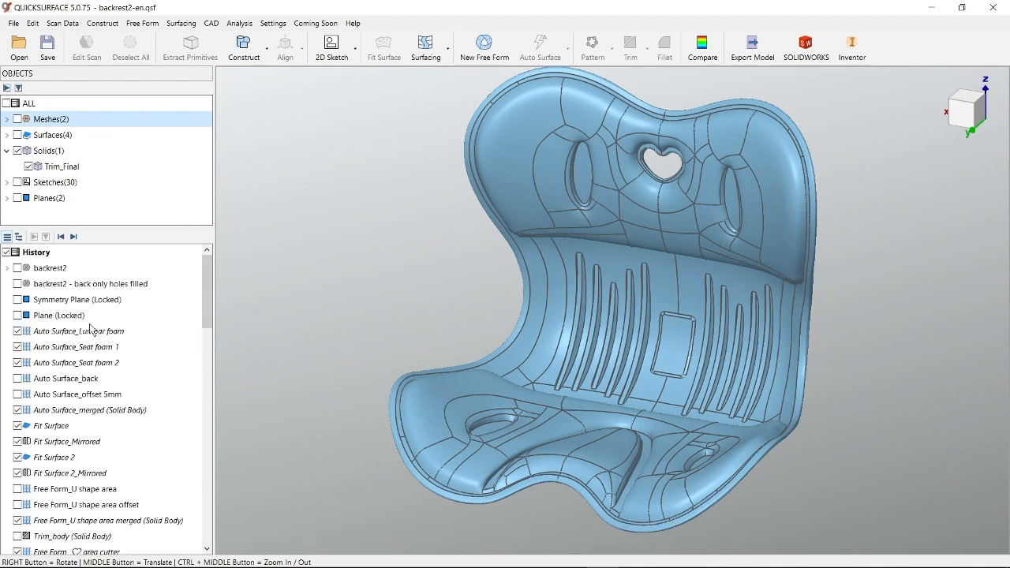
{"action": "right_click", "coordinate": [50, 316]}
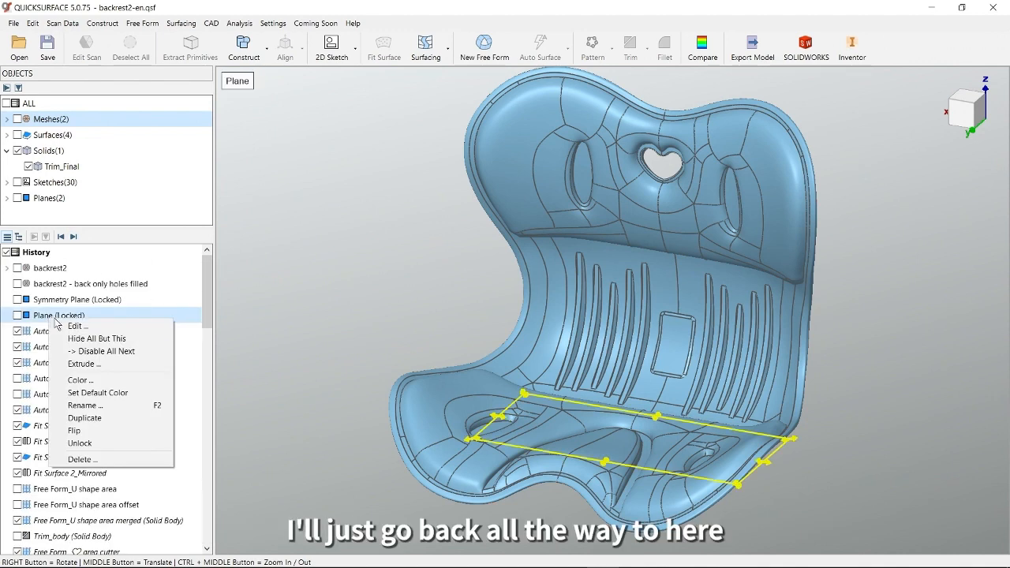
{"action": "left_click", "coordinate": [115, 352]}
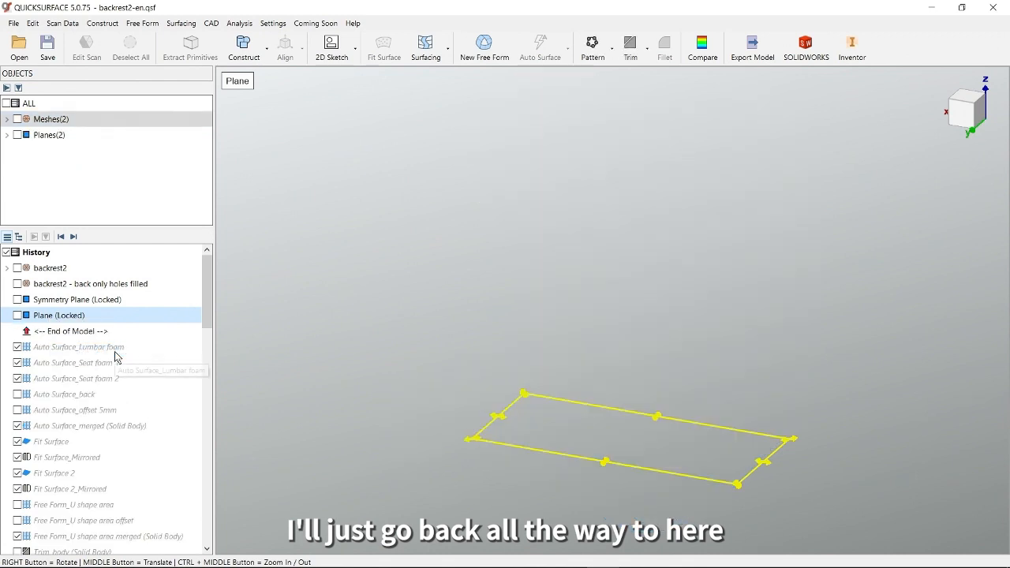
Show only the backrest2 mesh from the Meshes group, leaving the holes-filled mesh hidden
{"action": "left_click", "coordinate": [7, 120]}
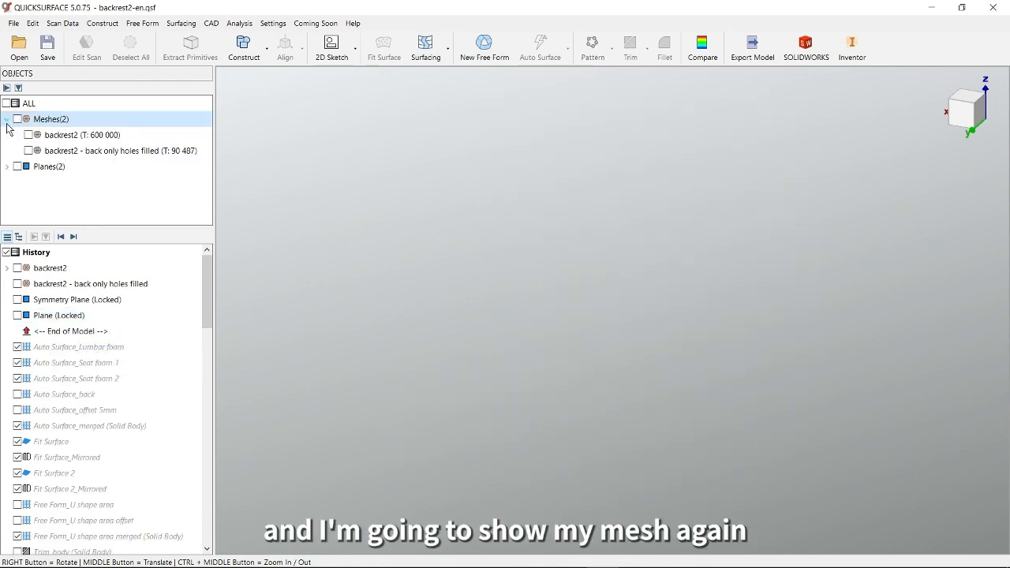
{"action": "left_click", "coordinate": [28, 135]}
{"action": "right_click_drag", "start_coordinate": [584, 289], "coordinate": [585, 307]}
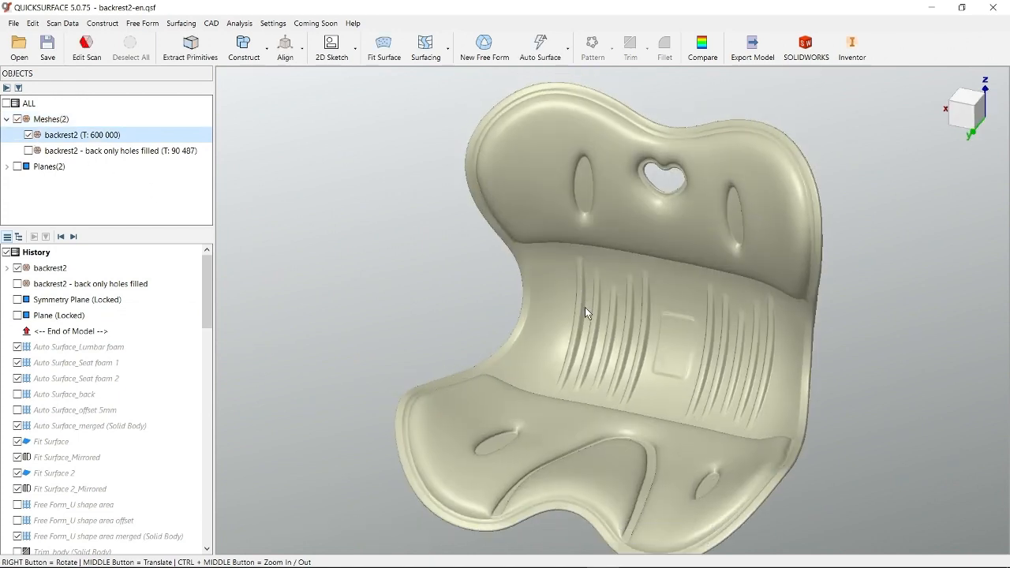
{"action": "middle_click_drag", "start_coordinate": [641, 324], "coordinate": [628, 304]}
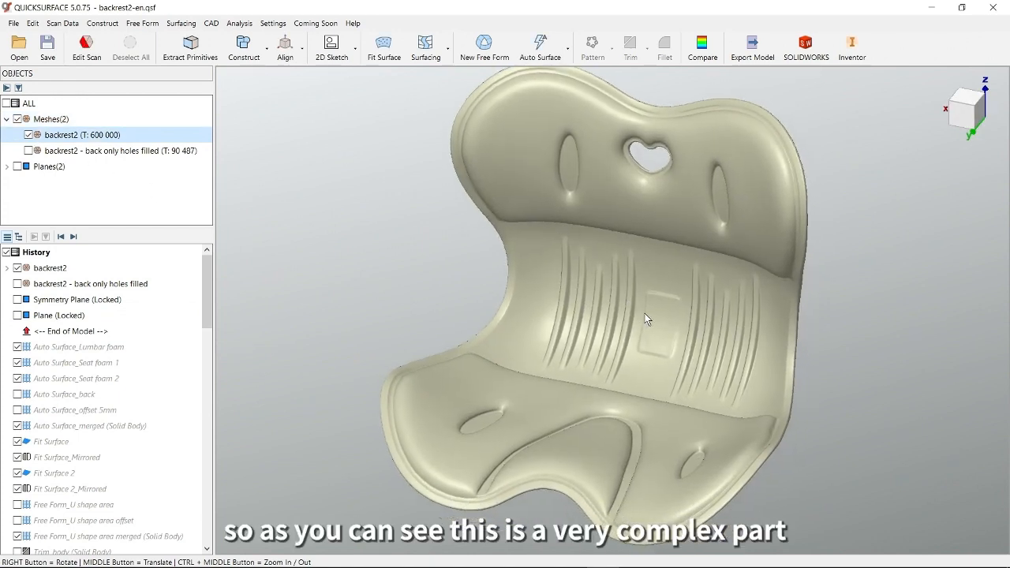
{"action": "right_click_drag", "start_coordinate": [689, 312], "coordinate": [655, 310]}
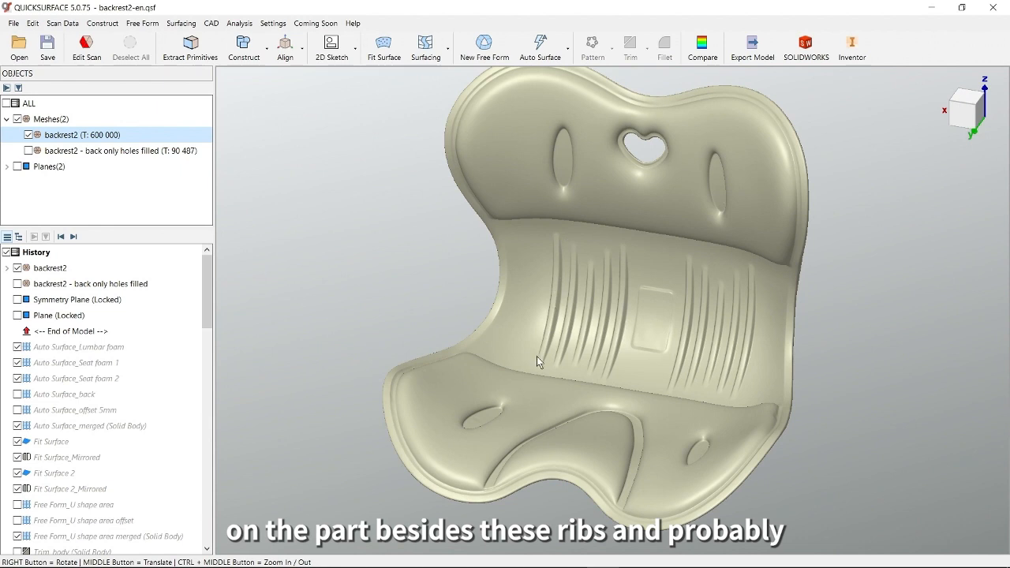
Examine the mesh's ribs, central embossed tag, two small feet underneath and organic front surfaces
{"action": "scroll", "coordinate": [672, 315], "scroll_direction": "up", "scroll_amount": 4}
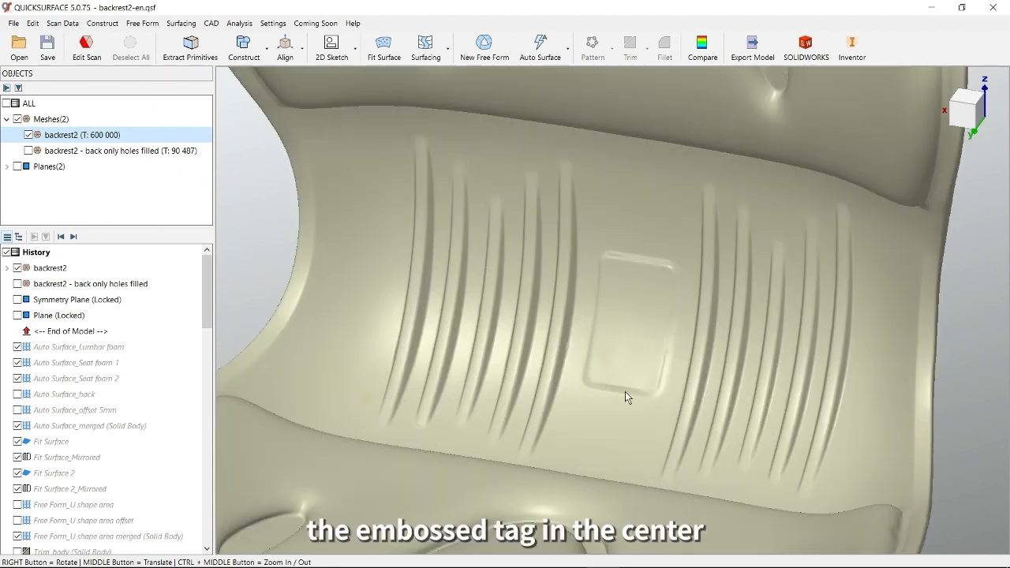
{"action": "scroll", "coordinate": [642, 366], "scroll_direction": "down", "scroll_amount": 4}
{"action": "right_click_drag", "start_coordinate": [641, 366], "coordinate": [650, 325]}
{"action": "scroll", "coordinate": [651, 326], "scroll_direction": "up", "scroll_amount": 4}
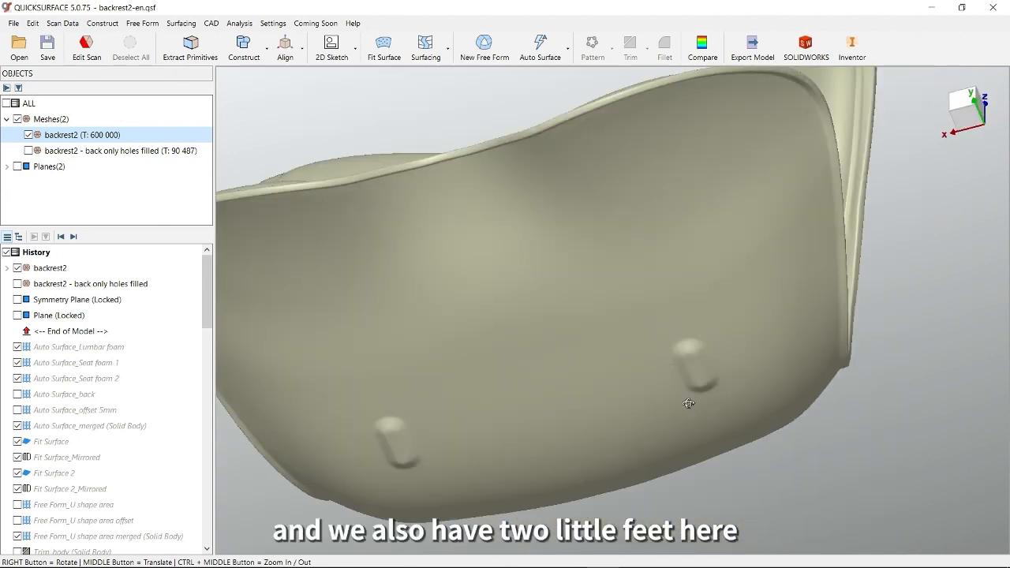
{"action": "right_click_drag", "start_coordinate": [686, 404], "coordinate": [705, 367]}
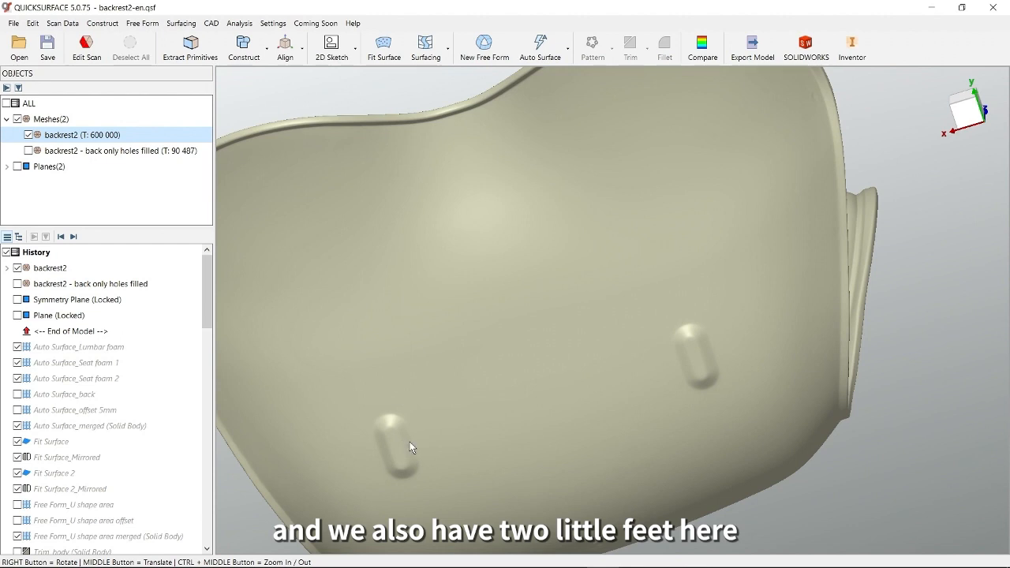
{"action": "scroll", "coordinate": [674, 331], "scroll_direction": "down", "scroll_amount": 5}
{"action": "right_click_drag", "start_coordinate": [669, 265], "coordinate": [618, 437]}
{"action": "scroll", "coordinate": [613, 398], "scroll_direction": "up", "scroll_amount": 5}
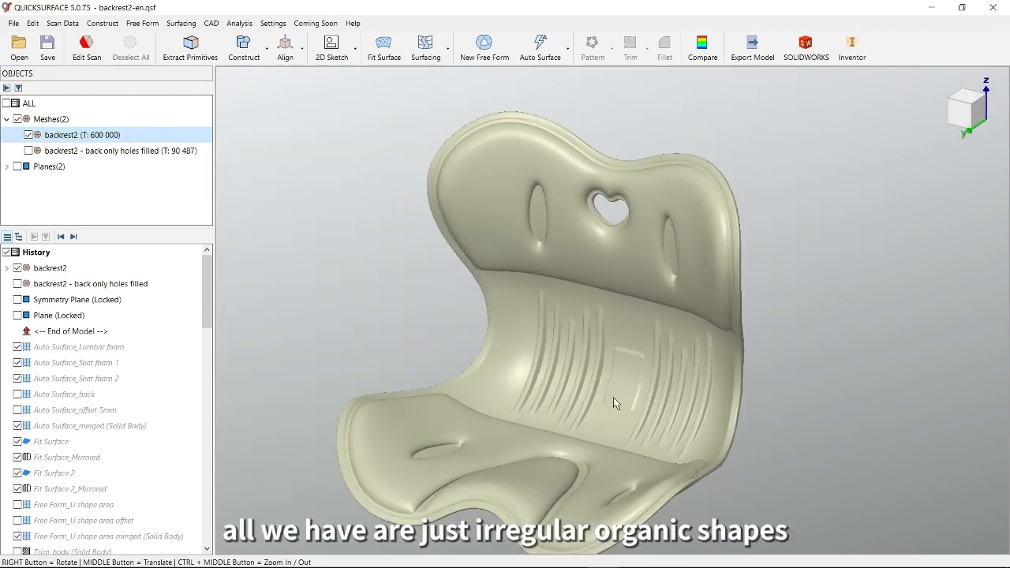
{"action": "scroll", "coordinate": [666, 335], "scroll_direction": "down", "scroll_amount": 4}
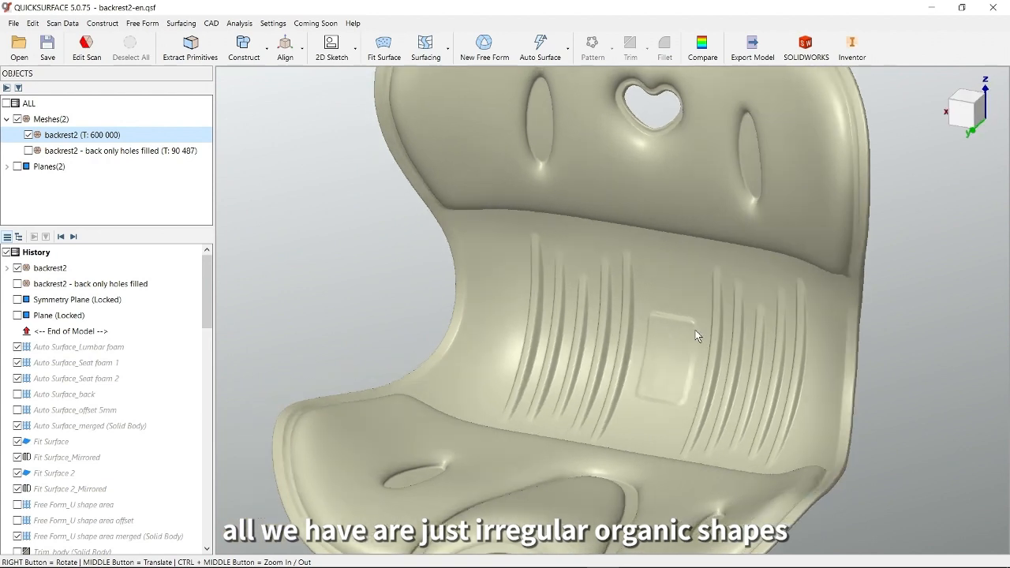
{"action": "right_click_drag", "start_coordinate": [719, 225], "coordinate": [680, 235]}
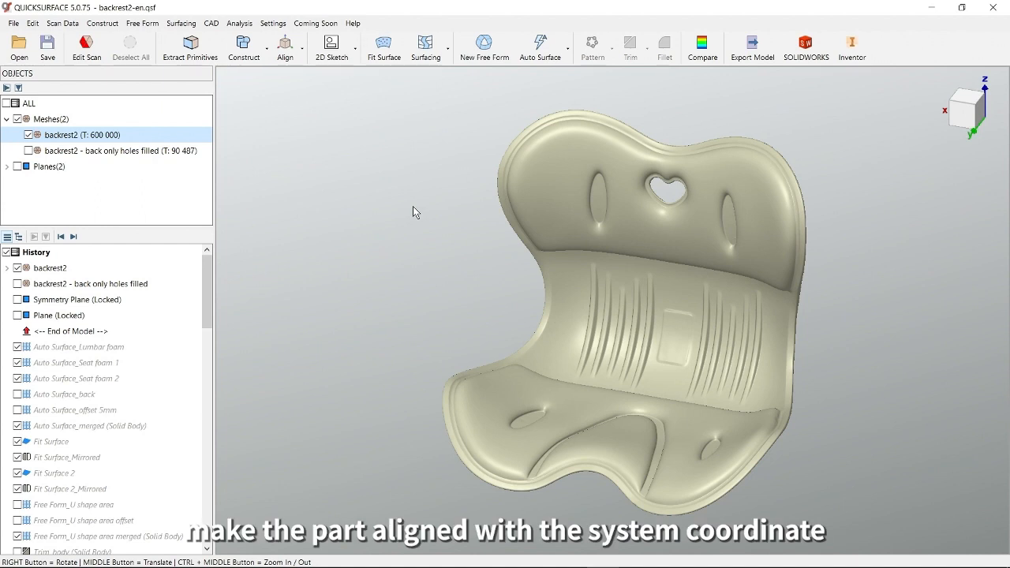
Display the coordinate system and the locked symmetry plane together with the mesh
{"action": "right_click", "coordinate": [904, 155]}
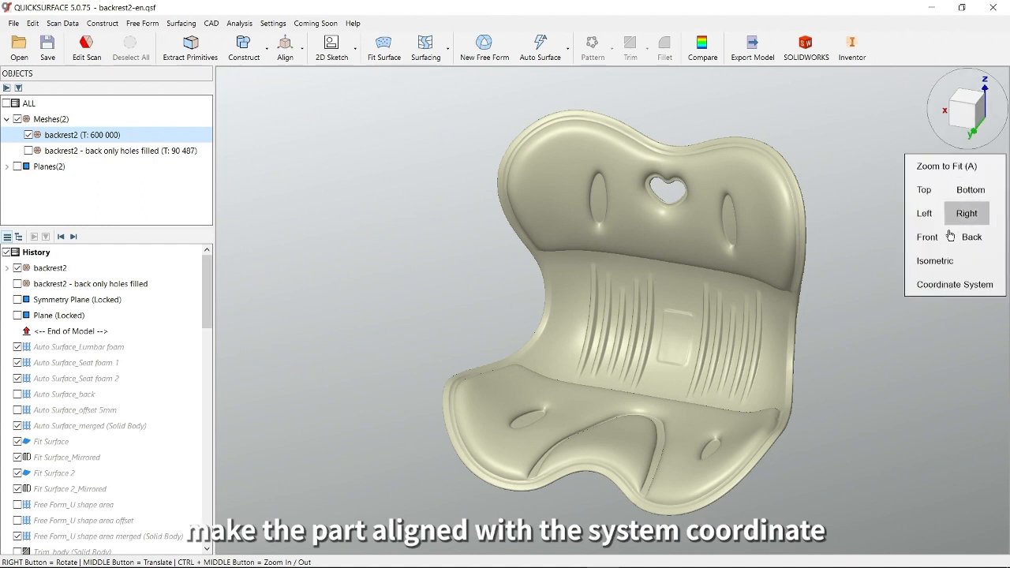
{"action": "left_click", "coordinate": [936, 284]}
{"action": "right_click_drag", "start_coordinate": [732, 344], "coordinate": [656, 374]}
{"action": "right_click_drag", "start_coordinate": [577, 377], "coordinate": [590, 356]}
{"action": "middle_click_drag", "start_coordinate": [638, 334], "coordinate": [636, 378]}
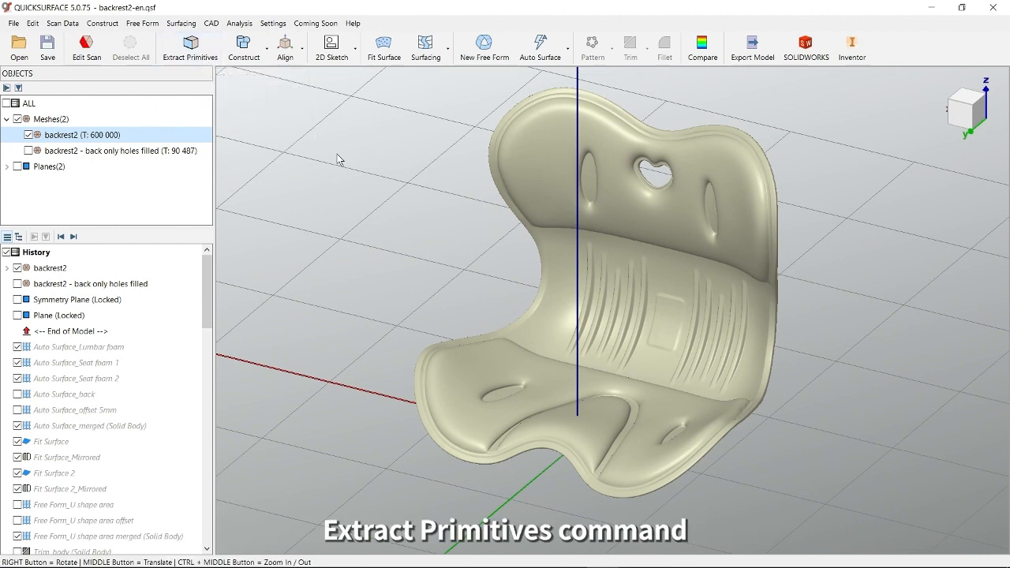
{"action": "mouse_move", "coordinate": [648, 334]}
{"action": "right_mouse_down"}
{"action": "mouse_move", "coordinate": [624, 323]}
{"action": "mouse_move", "coordinate": [648, 312]}
{"action": "mouse_move", "coordinate": [693, 333]}
{"action": "mouse_move", "coordinate": [634, 318]}
{"action": "mouse_move", "coordinate": [672, 286]}
{"action": "mouse_move", "coordinate": [687, 350]}
{"action": "mouse_move", "coordinate": [637, 343]}
{"action": "mouse_move", "coordinate": [699, 343]}
{"action": "mouse_move", "coordinate": [747, 316]}
{"action": "mouse_move", "coordinate": [726, 302]}
{"action": "mouse_move", "coordinate": [642, 353]}
{"action": "right_mouse_up"}
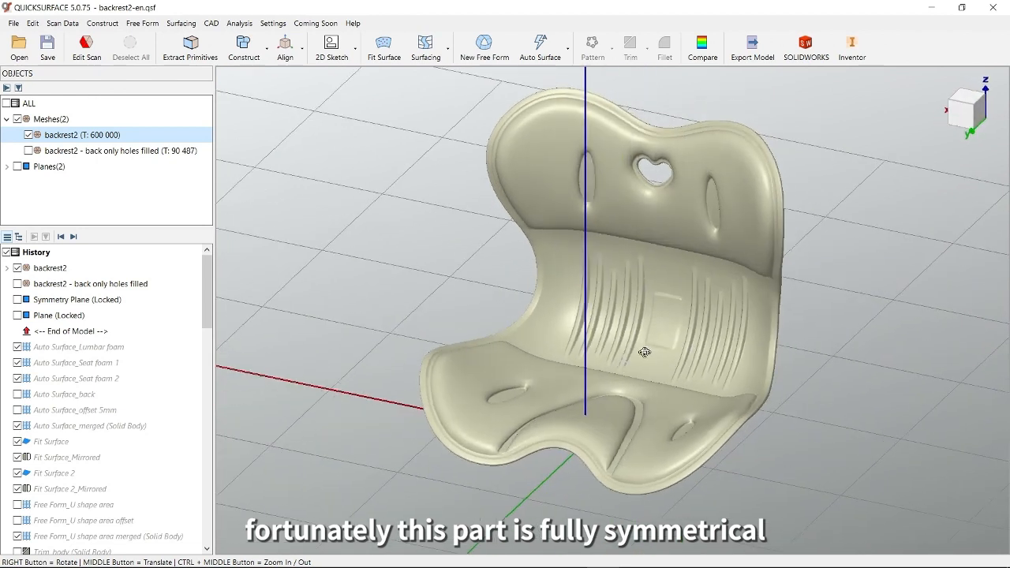
{"action": "left_click", "coordinate": [17, 300]}
{"action": "right_click_drag", "start_coordinate": [573, 323], "coordinate": [611, 296]}
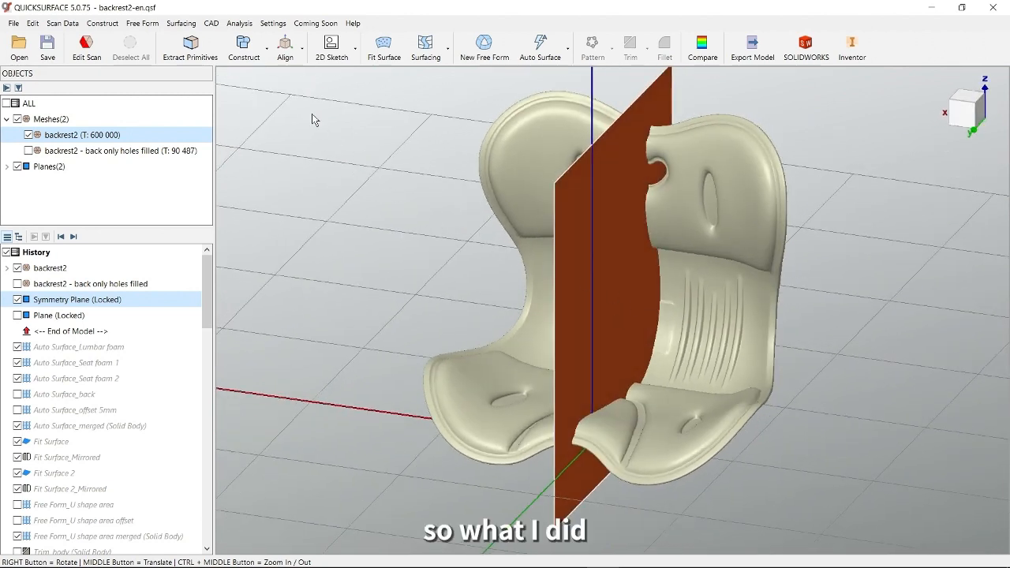
{"action": "left_click", "coordinate": [258, 68]}
{"action": "left_click", "coordinate": [269, 138]}
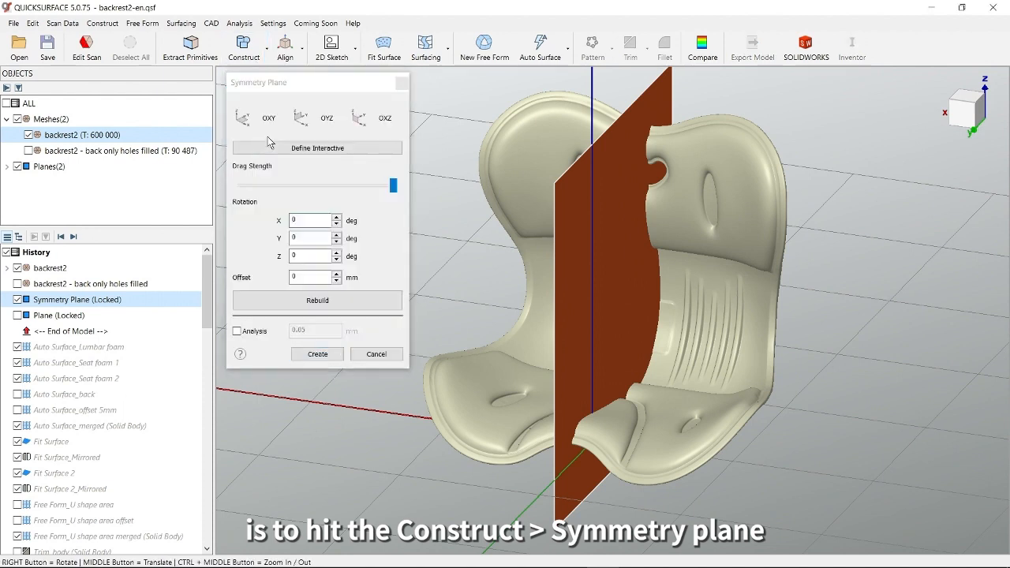
{"action": "right_click_drag", "start_coordinate": [573, 320], "coordinate": [681, 304]}
{"action": "left_click", "coordinate": [345, 151]}
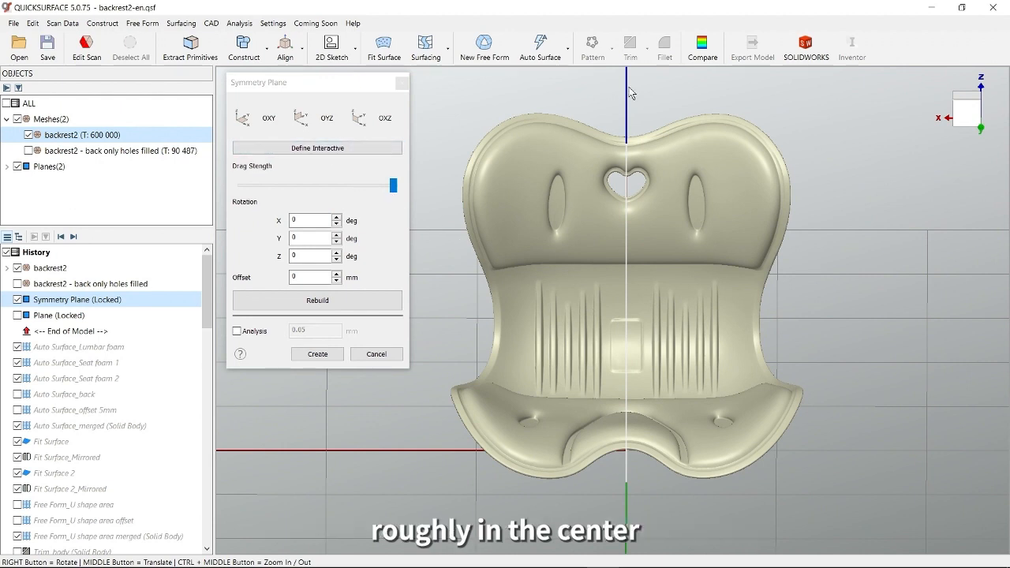
{"action": "left_click", "coordinate": [322, 308]}
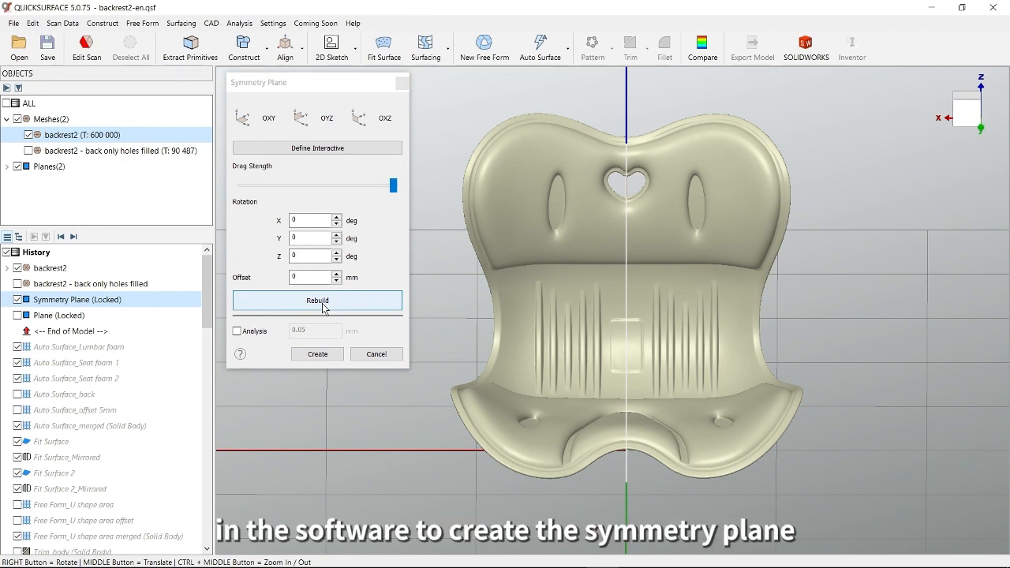
{"action": "right_click_drag", "start_coordinate": [719, 271], "coordinate": [651, 291]}
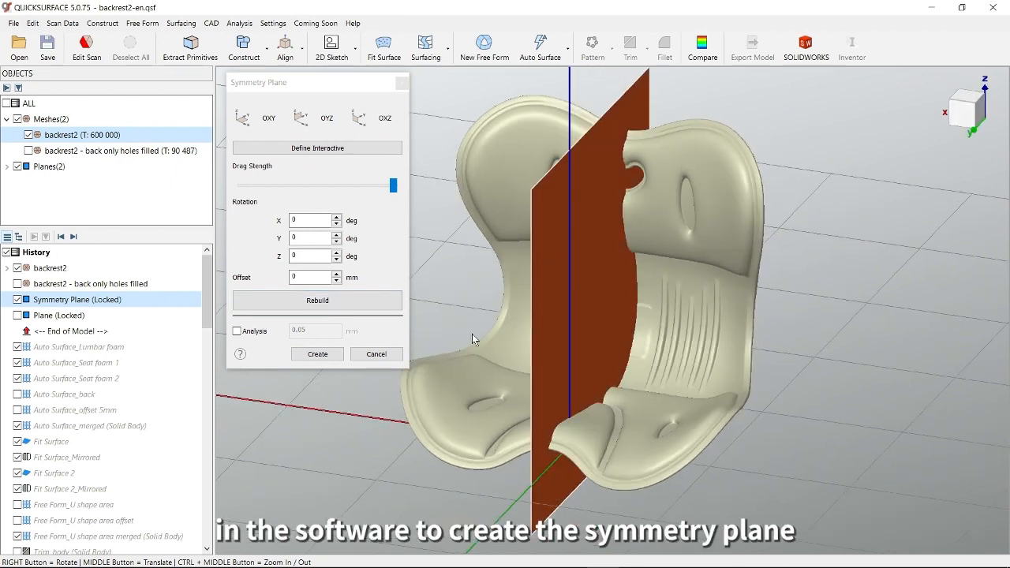
{"action": "left_click", "coordinate": [387, 358]}
Show the locked plane at the bottom of the two feet beneath the seat
{"action": "right_click_drag", "start_coordinate": [576, 340], "coordinate": [663, 329]}
{"action": "right_click_drag", "start_coordinate": [582, 235], "coordinate": [620, 292]}
{"action": "left_click", "coordinate": [16, 315]}
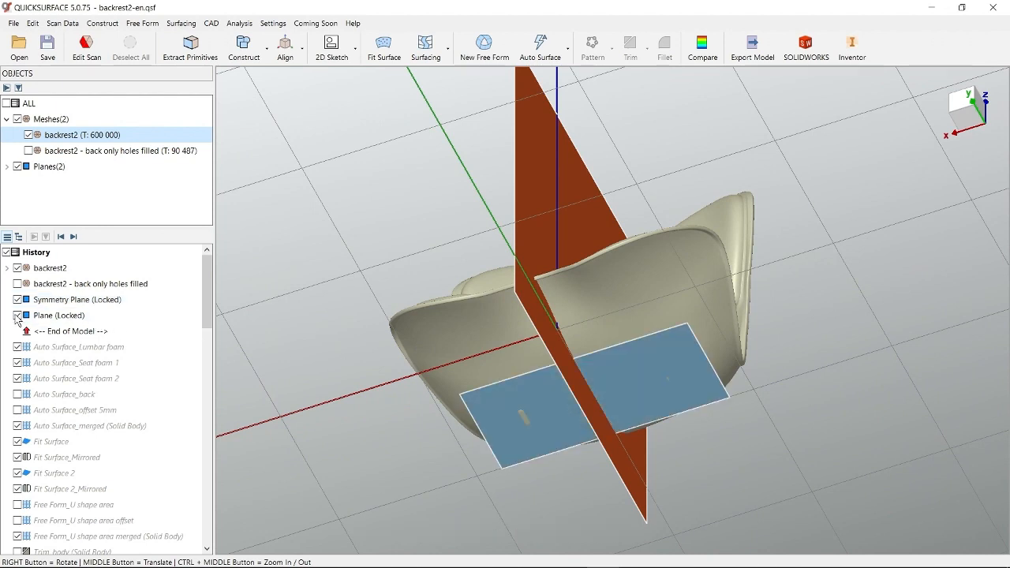
{"action": "right_click_drag", "start_coordinate": [611, 381], "coordinate": [612, 371]}
{"action": "scroll", "coordinate": [548, 431], "scroll_direction": "up", "scroll_amount": 6}
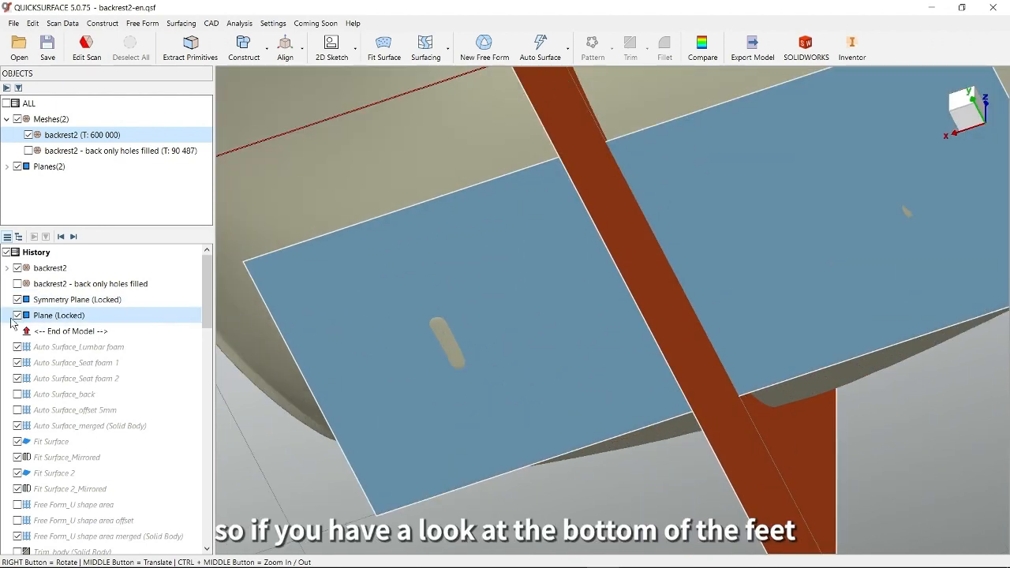
Hide the locked plane to inspect the flat undersides of both feet, and show it again
{"action": "left_click", "coordinate": [16, 315]}
{"action": "right_click_drag", "start_coordinate": [523, 334], "coordinate": [395, 357]}
{"action": "right_click_drag", "start_coordinate": [467, 379], "coordinate": [449, 295]}
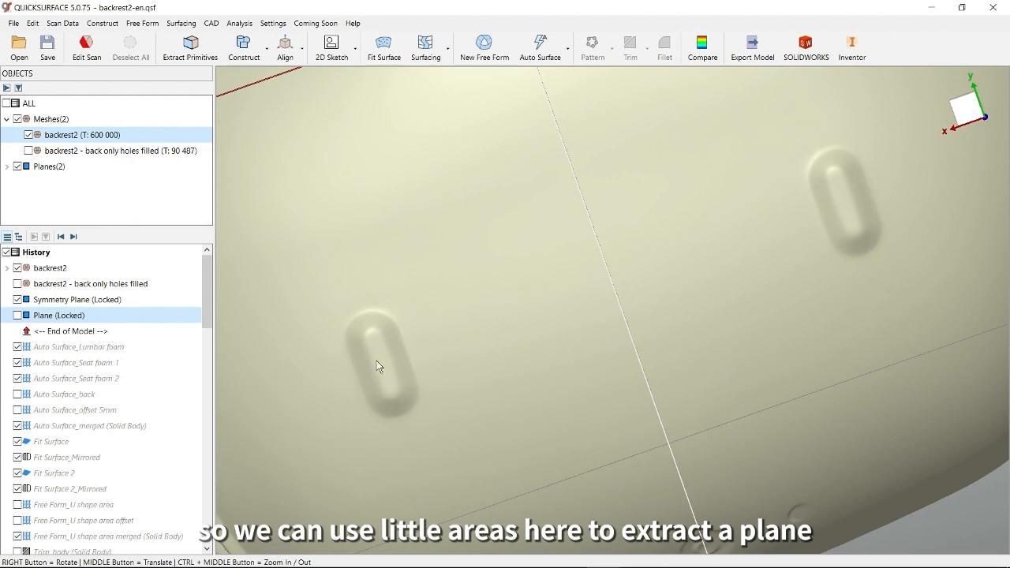
{"action": "left_click", "coordinate": [18, 315]}
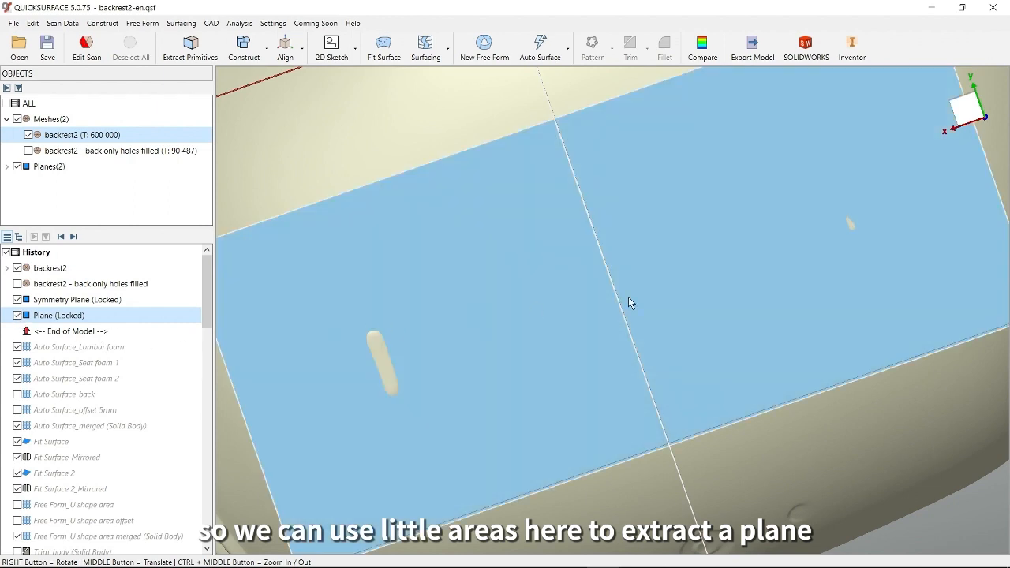
Compare the mesh with the planes at a 0.5 mm tolerance to check the feet, and close the comparison
{"action": "scroll", "coordinate": [695, 278], "scroll_direction": "down", "scroll_amount": 4}
{"action": "right_click_drag", "start_coordinate": [700, 271], "coordinate": [652, 321]}
{"action": "left_click", "coordinate": [699, 50]}
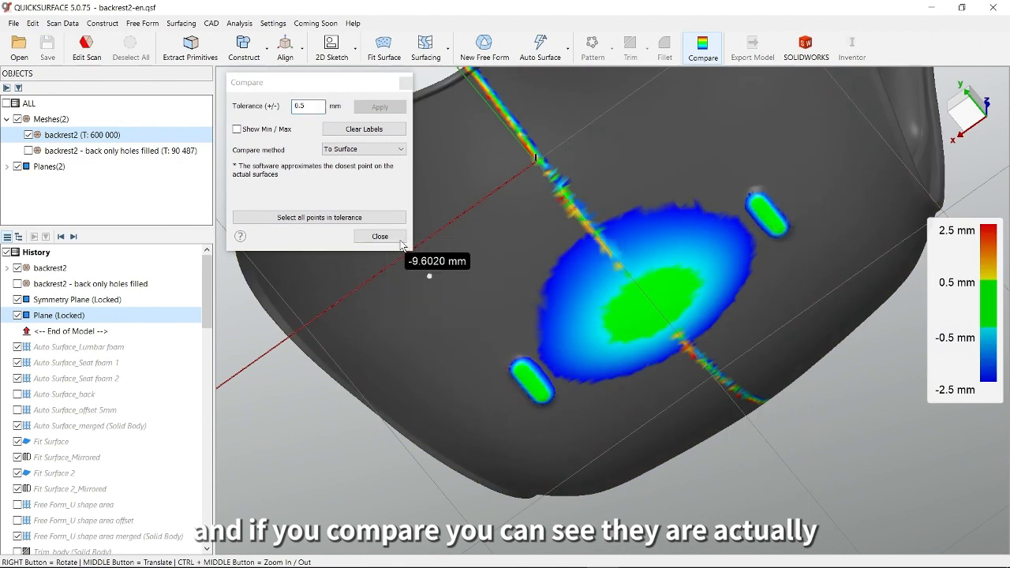
{"action": "left_click", "coordinate": [380, 236]}
{"action": "right_click_drag", "start_coordinate": [424, 242], "coordinate": [689, 414]}
{"action": "middle_click_drag", "start_coordinate": [728, 325], "coordinate": [718, 387]}
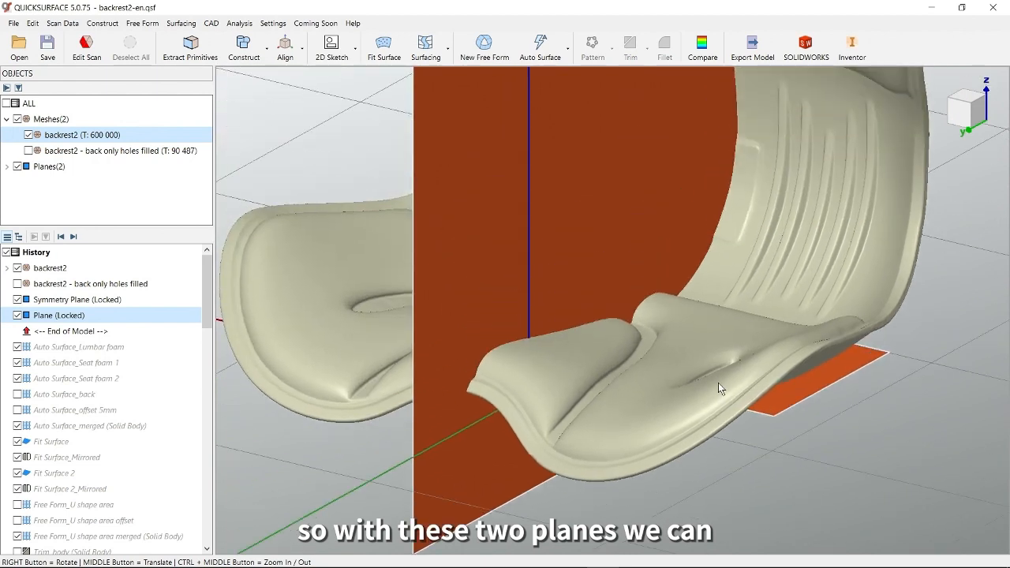
{"action": "scroll", "coordinate": [734, 336], "scroll_direction": "down", "scroll_amount": 4}
{"action": "middle_click_drag", "start_coordinate": [700, 272], "coordinate": [644, 316]}
{"action": "right_click_drag", "start_coordinate": [644, 316], "coordinate": [681, 337]}
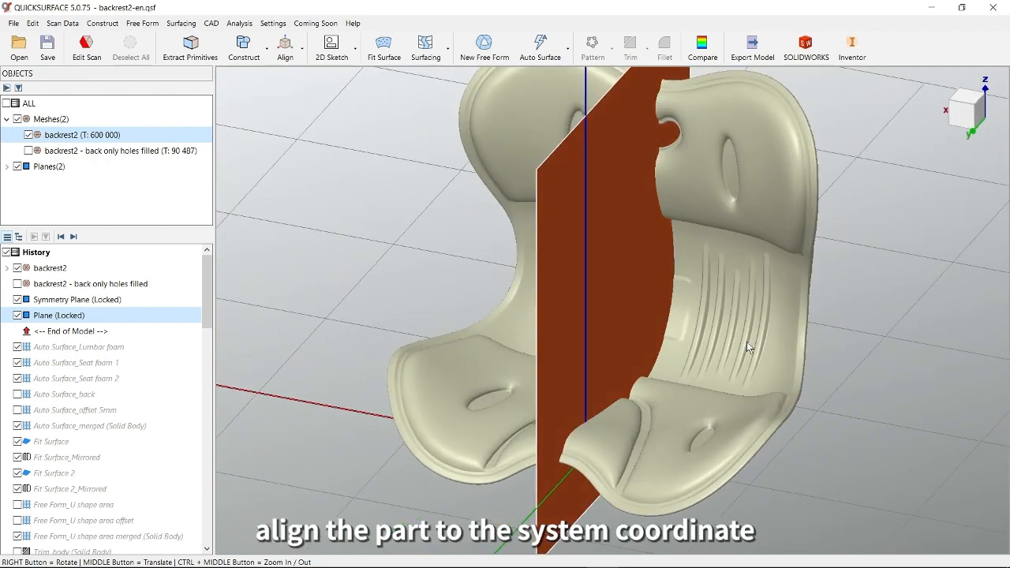
{"action": "left_click", "coordinate": [286, 47]}
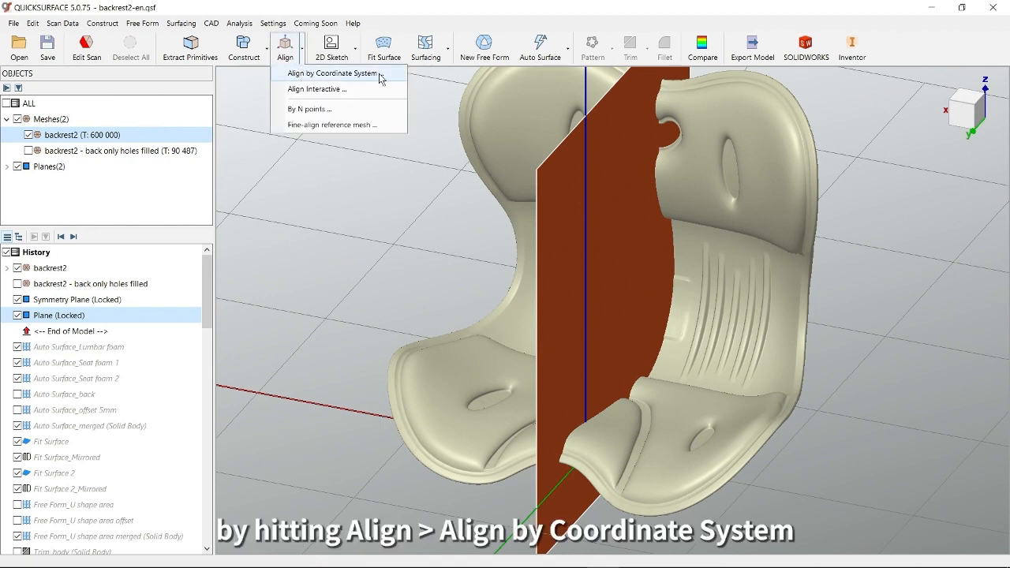
{"action": "left_click", "coordinate": [377, 203]}
{"action": "mouse_move", "coordinate": [428, 233]}
{"action": "right_mouse_down"}
{"action": "mouse_move", "coordinate": [455, 245]}
{"action": "mouse_move", "coordinate": [526, 236]}
{"action": "mouse_move", "coordinate": [417, 222]}
{"action": "right_mouse_up"}
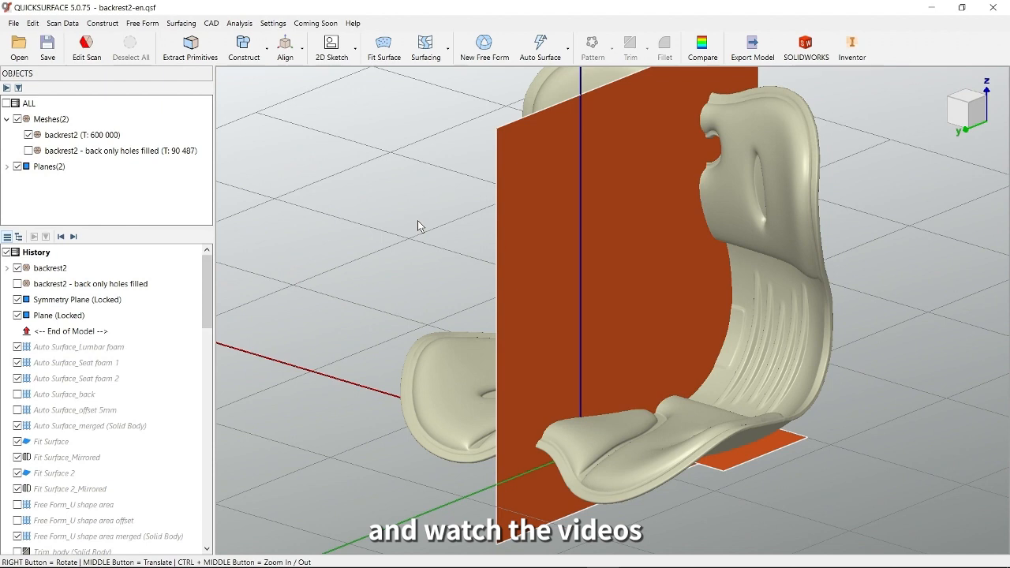
Hide the symmetry plane and the other locked plane, and turn off the coordinate system display
{"action": "left_click", "coordinate": [17, 299]}
{"action": "left_click", "coordinate": [17, 316]}
{"action": "right_click_drag", "start_coordinate": [413, 345], "coordinate": [504, 367]}
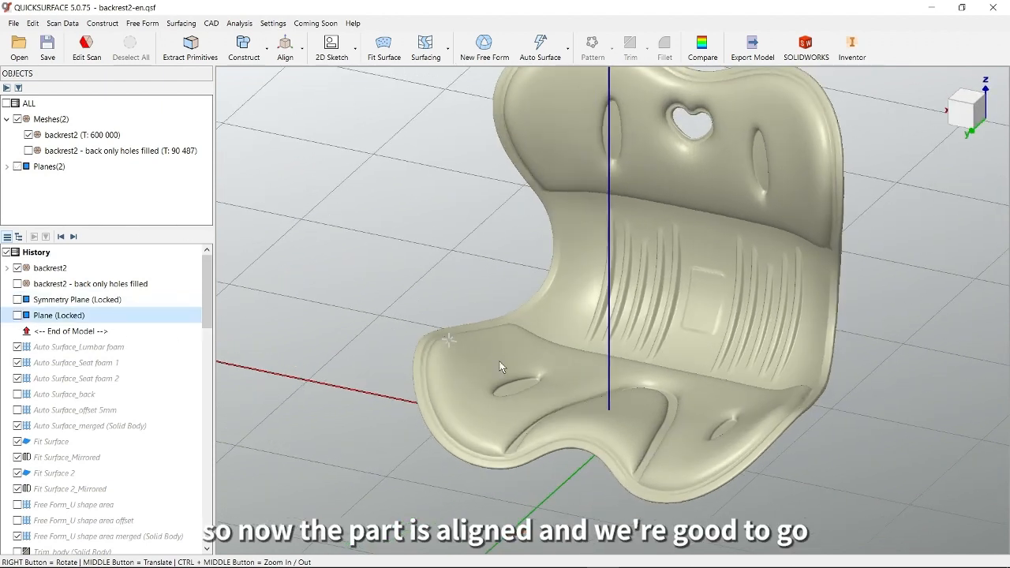
{"action": "mouse_move", "coordinate": [960, 112]}
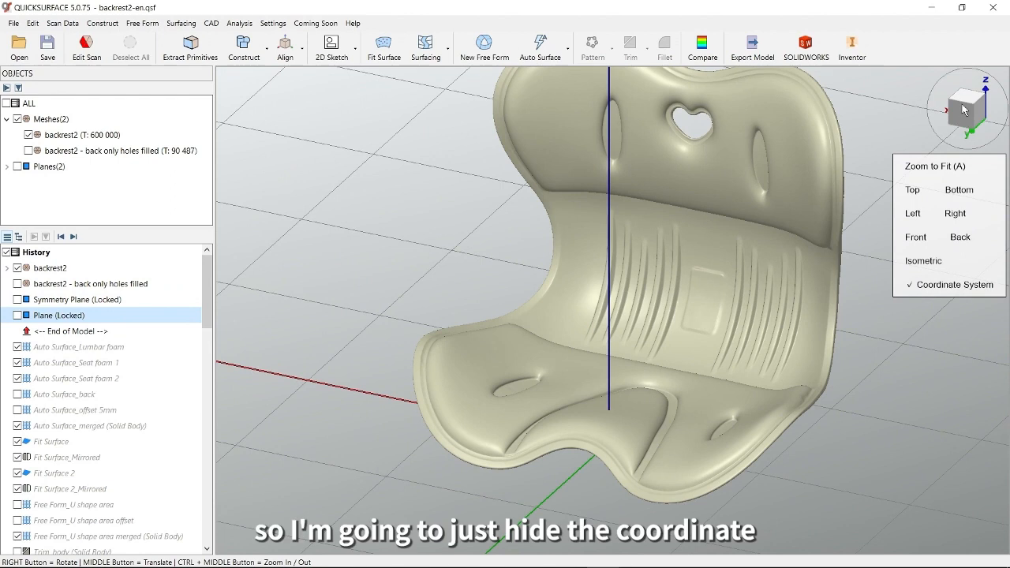
{"action": "left_click", "coordinate": [937, 291]}
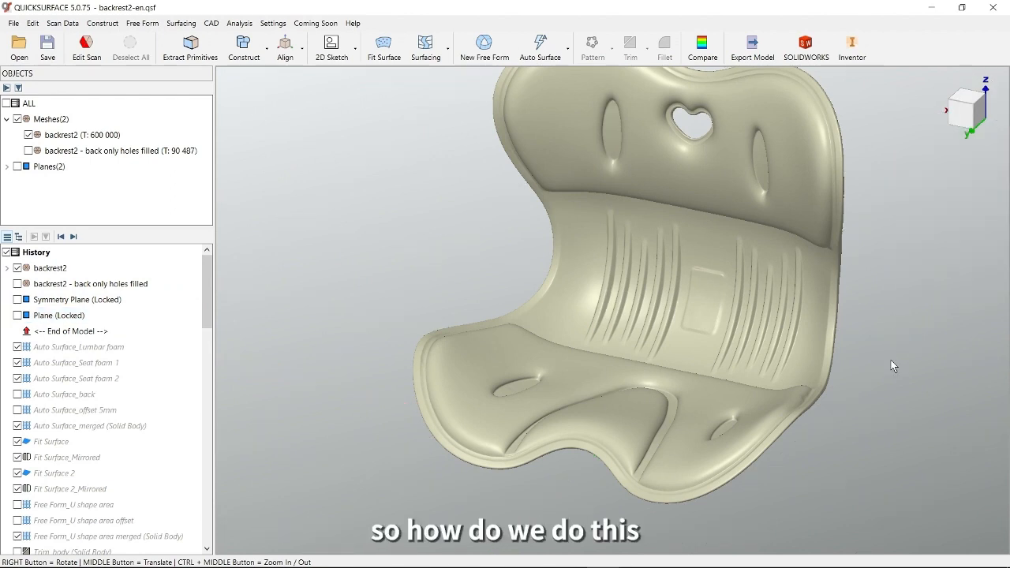
List the saved selections stored under the backrest2 mesh in the model history
{"action": "right_click_drag", "start_coordinate": [462, 309], "coordinate": [522, 308]}
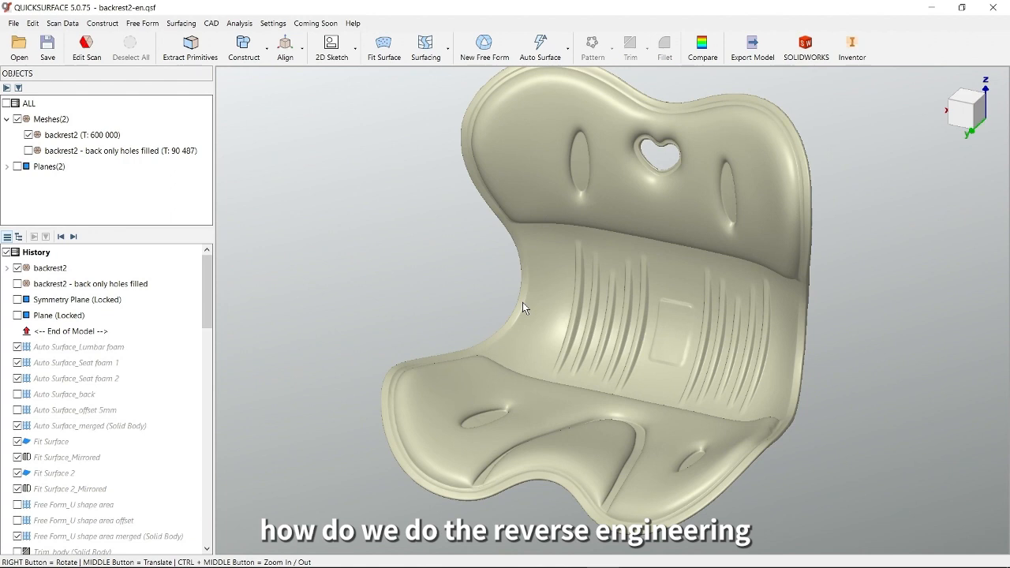
{"action": "right_click_drag", "start_coordinate": [610, 315], "coordinate": [643, 319]}
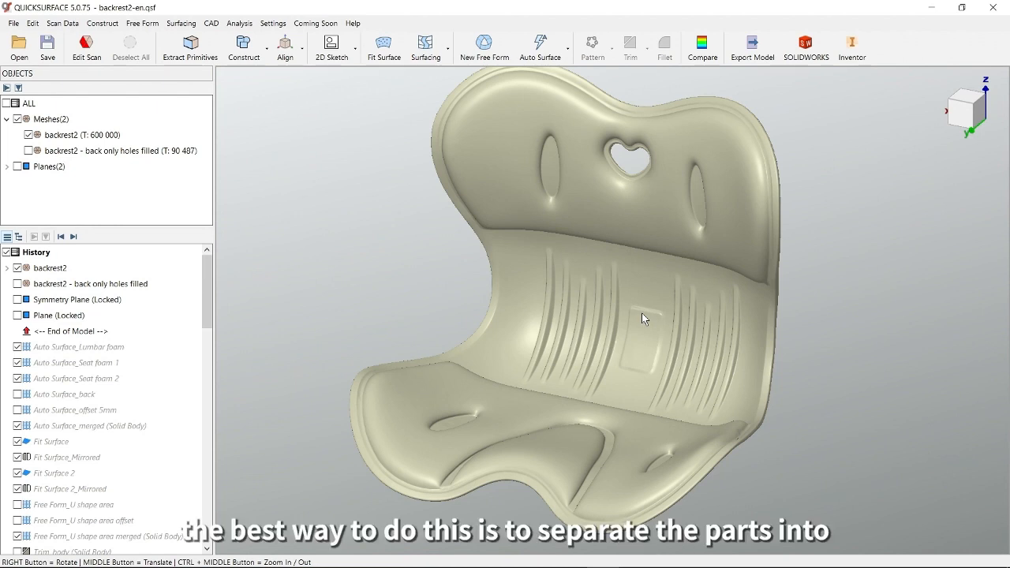
{"action": "right_click_drag", "start_coordinate": [633, 314], "coordinate": [623, 363]}
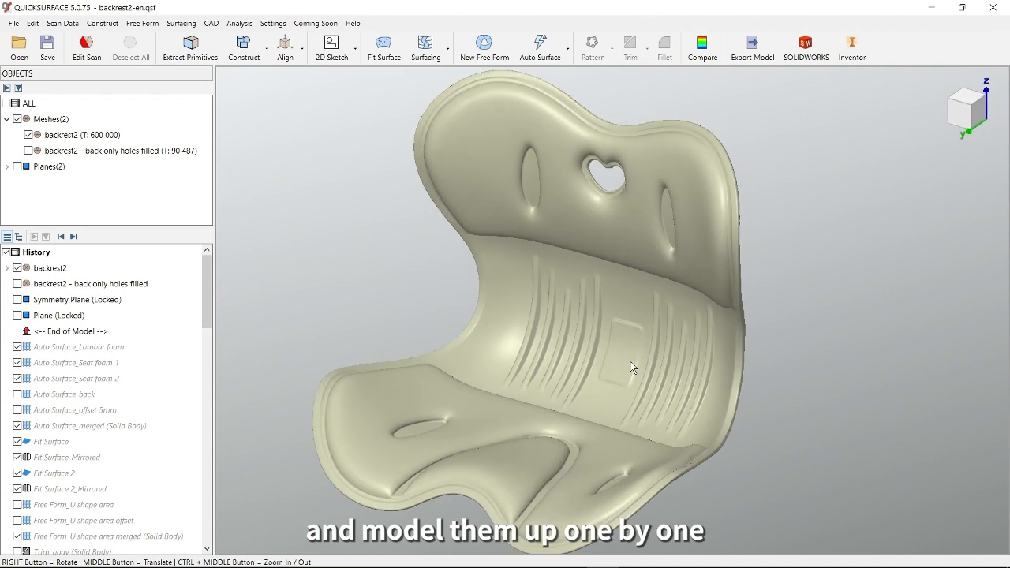
{"action": "left_click", "coordinate": [7, 269]}
{"action": "middle_click_drag", "start_coordinate": [513, 339], "coordinate": [594, 345]}
{"action": "left_click", "coordinate": [430, 291]}
{"action": "right_click_drag", "start_coordinate": [539, 304], "coordinate": [562, 307]}
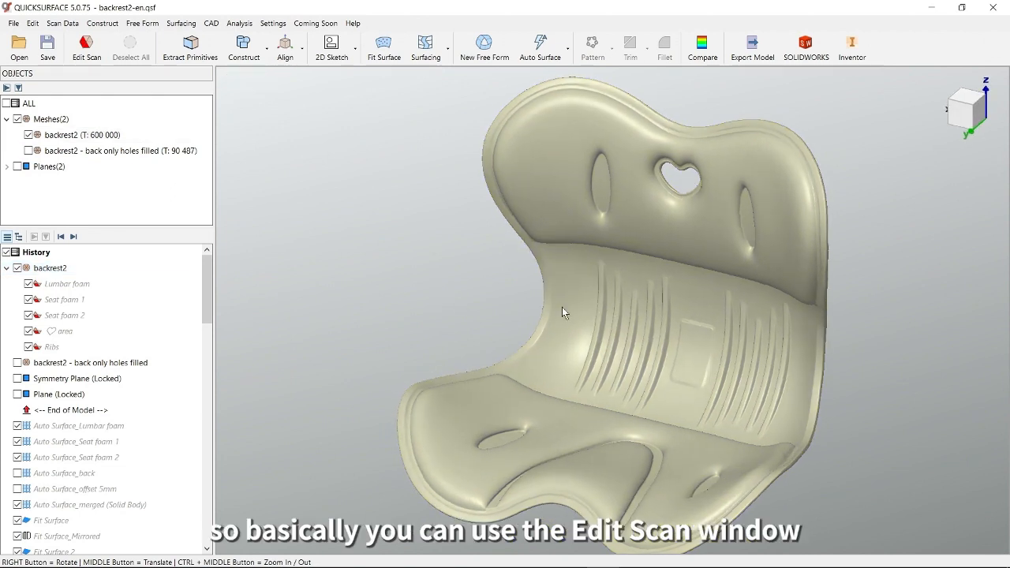
View the scan editing tools for the backrest2 mesh, close them, and examine the lumbar, seat, heart and rib regions
{"action": "left_click", "coordinate": [87, 55]}
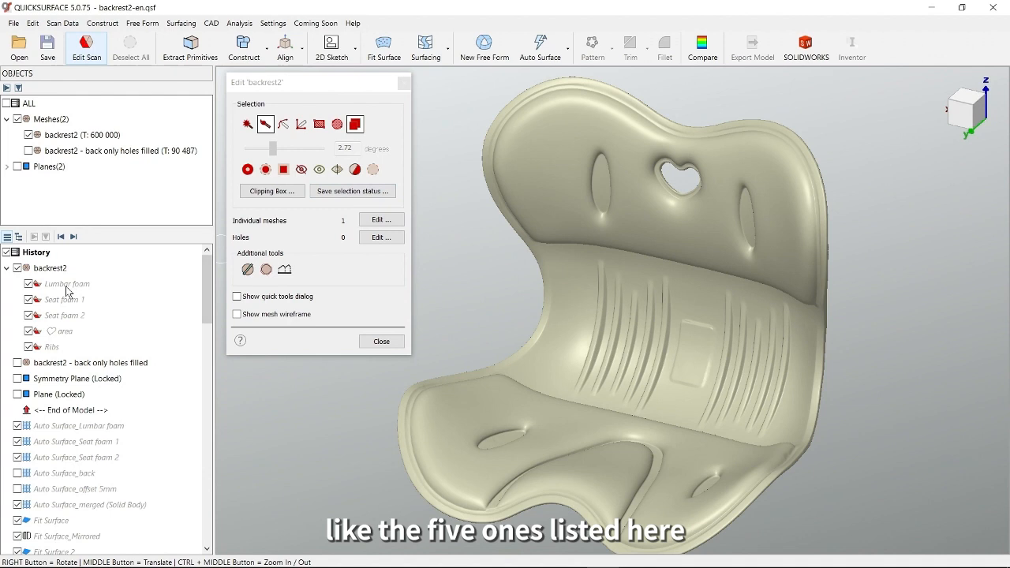
{"action": "left_click", "coordinate": [379, 341]}
{"action": "mouse_move", "coordinate": [631, 325]}
{"action": "right_mouse_down"}
{"action": "mouse_move", "coordinate": [703, 332]}
{"action": "mouse_move", "coordinate": [615, 332]}
{"action": "right_mouse_up"}
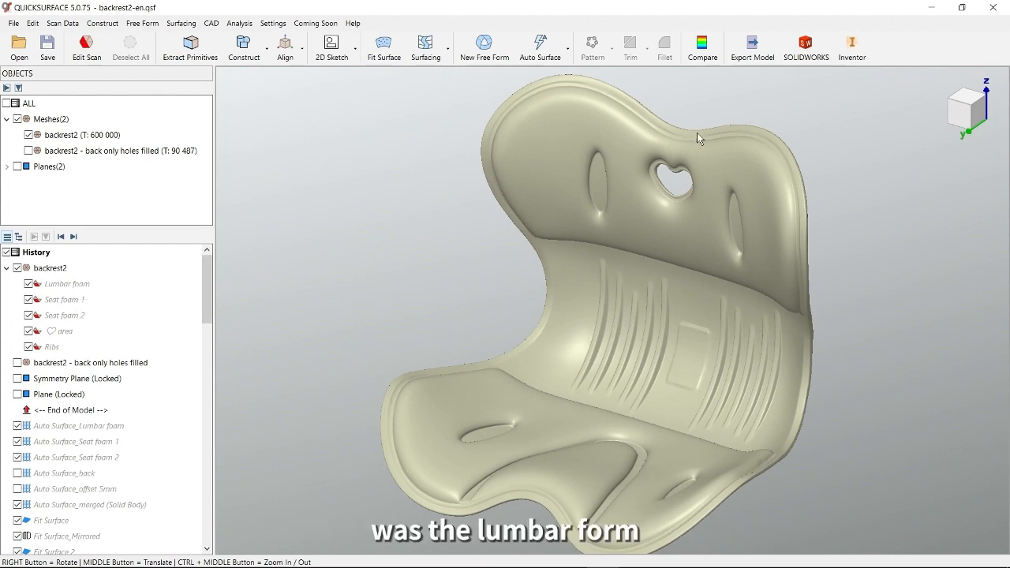
{"action": "mouse_move", "coordinate": [710, 255]}
{"action": "right_mouse_down"}
{"action": "mouse_move", "coordinate": [710, 289]}
{"action": "mouse_move", "coordinate": [708, 257]}
{"action": "right_mouse_up"}
{"action": "right_click_drag", "start_coordinate": [561, 348], "coordinate": [577, 324]}
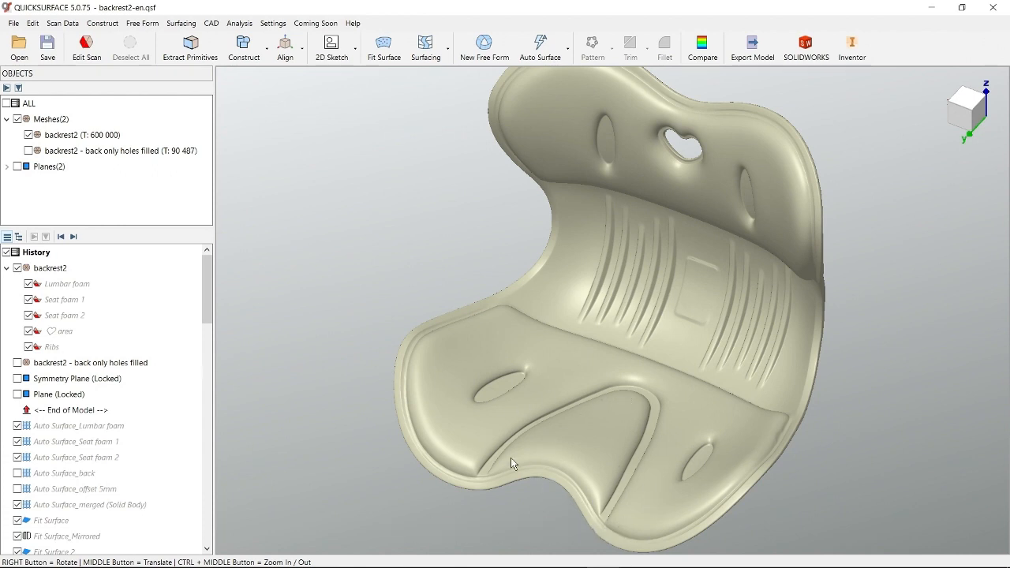
{"action": "right_click_drag", "start_coordinate": [597, 363], "coordinate": [624, 213]}
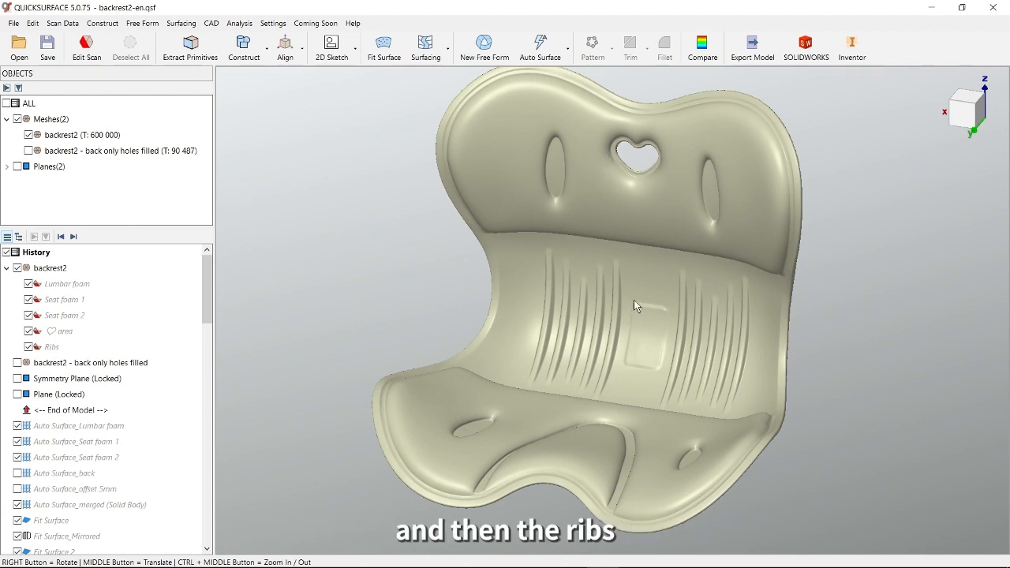
Isolate the saved Lumbar foam selection of the backrest2 mesh
{"action": "double_click", "coordinate": [73, 289]}
{"action": "mouse_move", "coordinate": [669, 324]}
{"action": "right_mouse_down"}
{"action": "mouse_move", "coordinate": [514, 286]}
{"action": "mouse_move", "coordinate": [638, 289]}
{"action": "mouse_move", "coordinate": [663, 310]}
{"action": "mouse_move", "coordinate": [523, 304]}
{"action": "mouse_move", "coordinate": [663, 311]}
{"action": "mouse_move", "coordinate": [542, 332]}
{"action": "mouse_move", "coordinate": [476, 305]}
{"action": "mouse_move", "coordinate": [810, 315]}
{"action": "right_mouse_up"}
{"action": "right_click_drag", "start_coordinate": [586, 324], "coordinate": [708, 310]}
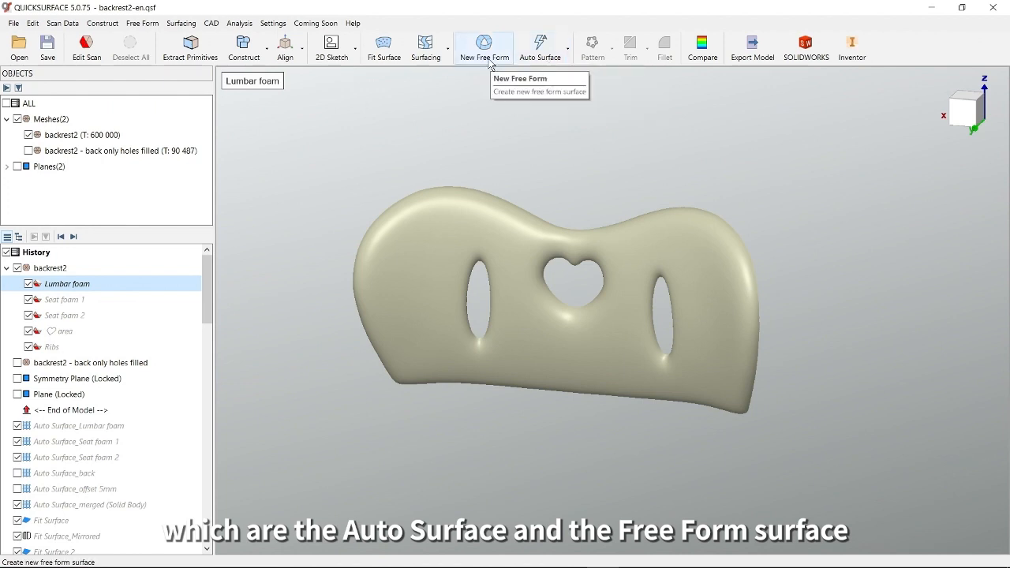
Set up an auto surface of the lumbar foam with a custom target of 500 quads and OYZ symmetry
{"action": "left_click", "coordinate": [551, 62]}
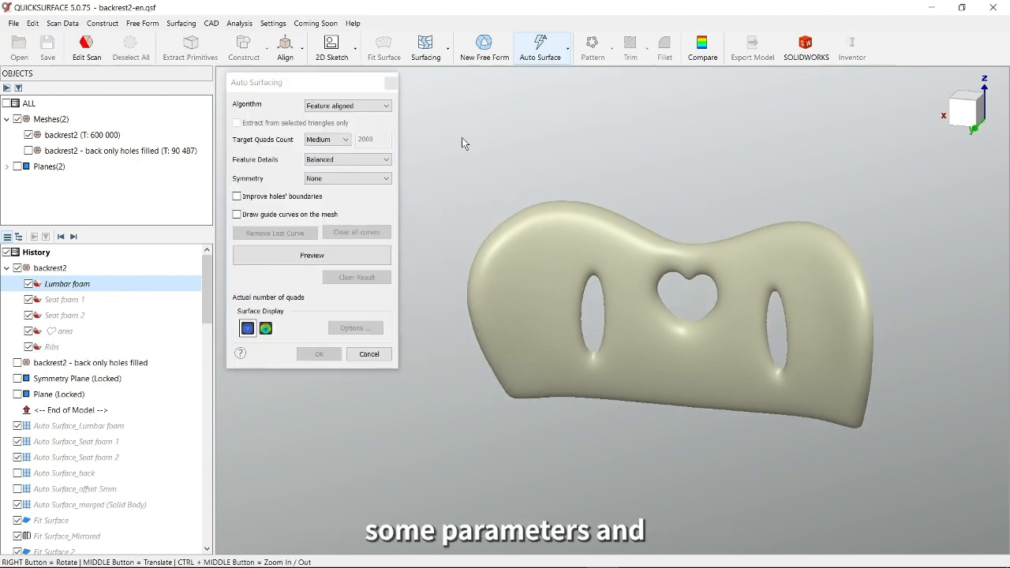
{"action": "left_click", "coordinate": [343, 140]}
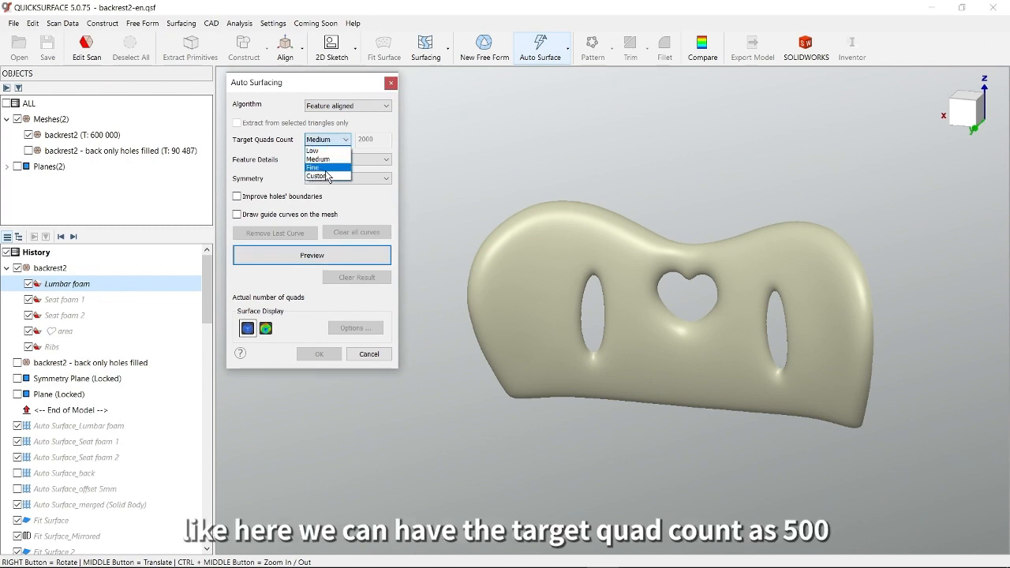
{"action": "left_click", "coordinate": [325, 178]}
{"action": "double_click", "coordinate": [368, 140]}
{"action": "type", "text": "500"}
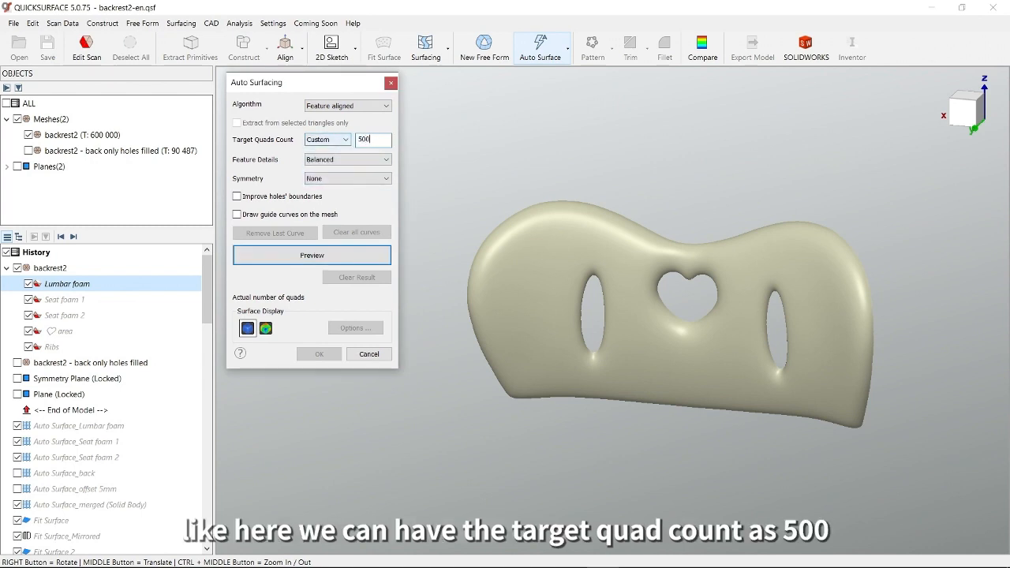
{"action": "left_click", "coordinate": [367, 178]}
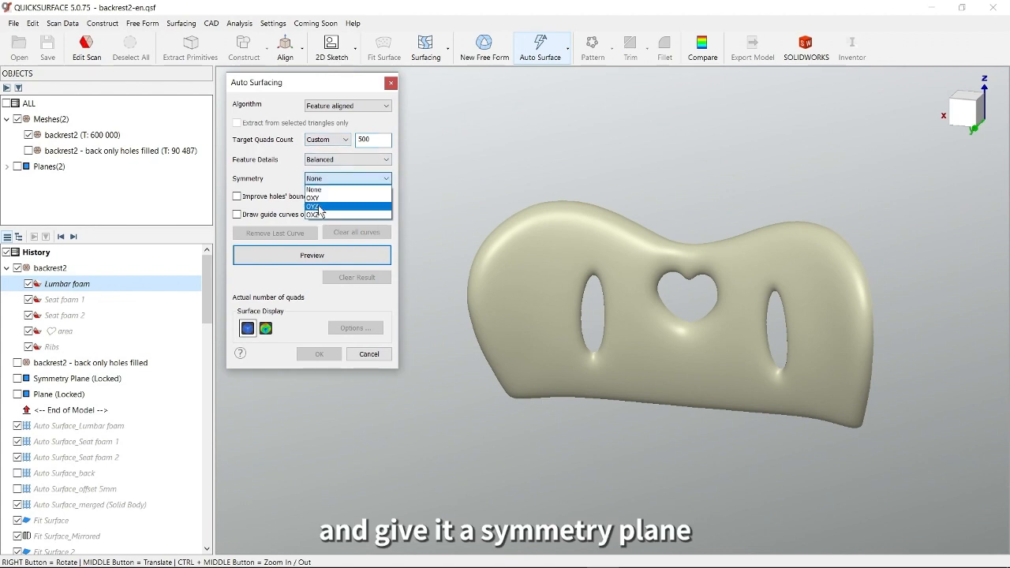
{"action": "left_click", "coordinate": [320, 207]}
Preview the lumbar foam auto surface with improved hole boundaries, and cancel it
{"action": "right_click_drag", "start_coordinate": [571, 276], "coordinate": [543, 265]}
{"action": "left_click", "coordinate": [260, 202]}
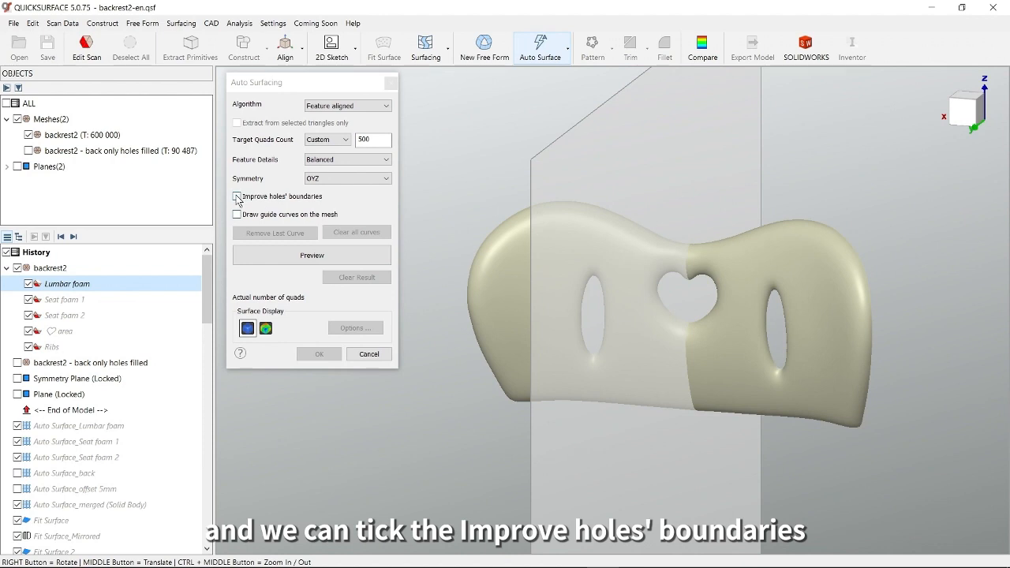
{"action": "mouse_move", "coordinate": [821, 309]}
{"action": "right_mouse_down"}
{"action": "mouse_move", "coordinate": [559, 279]}
{"action": "mouse_move", "coordinate": [807, 308]}
{"action": "right_mouse_up"}
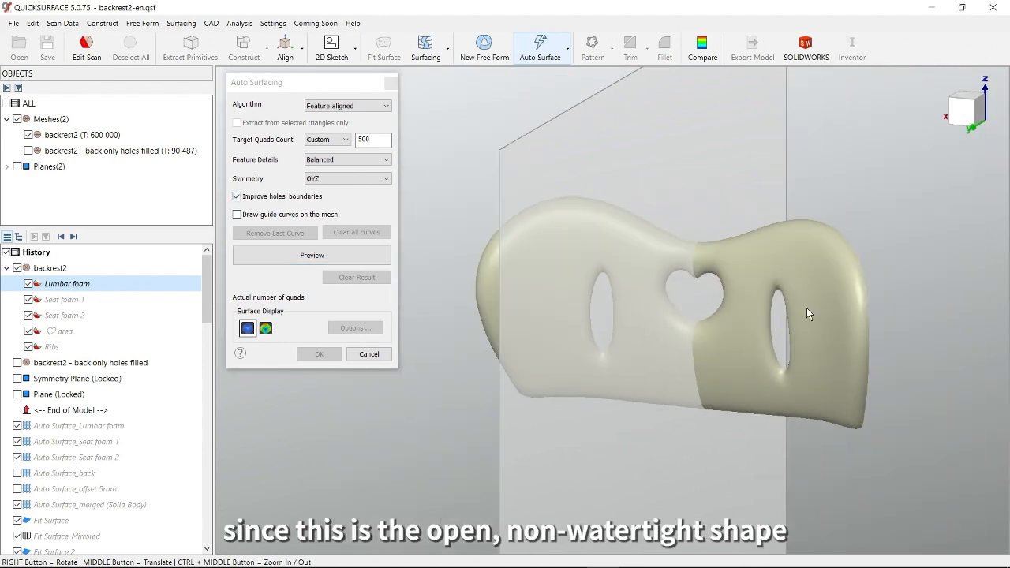
{"action": "left_click", "coordinate": [313, 260]}
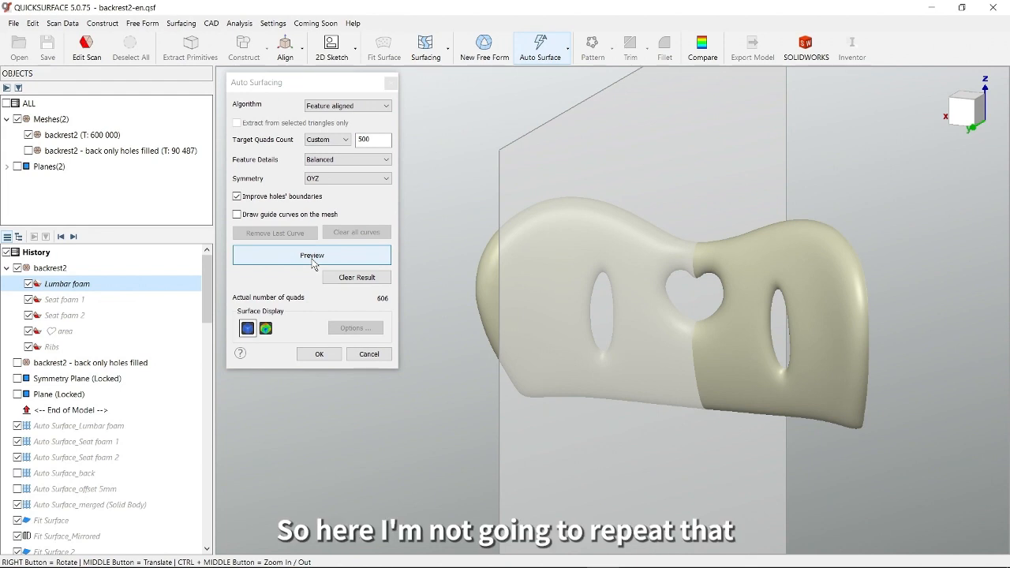
{"action": "left_click", "coordinate": [369, 354]}
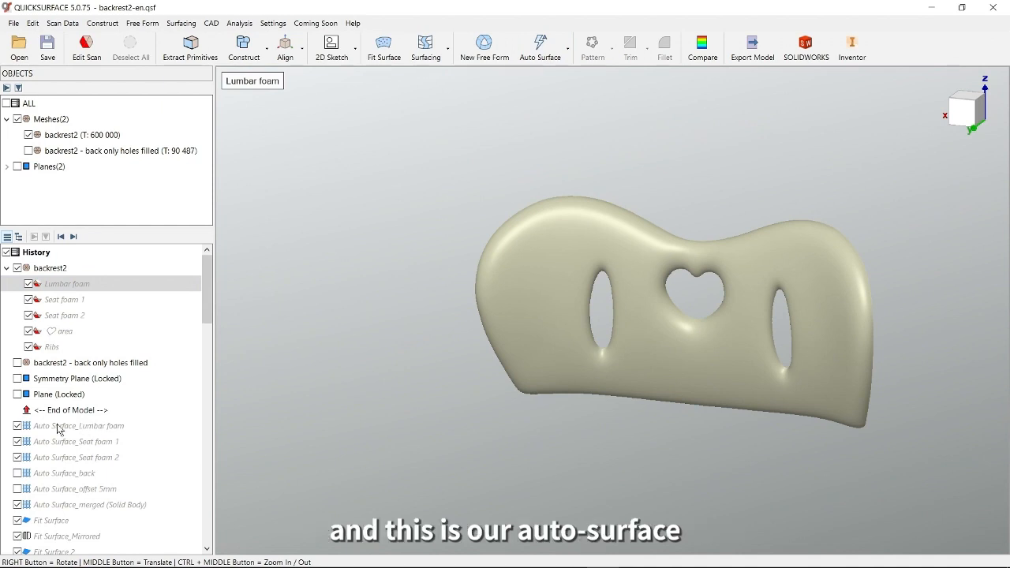
Move the end of the model forward one history step to include the finished lumbar foam auto surface
{"action": "left_click", "coordinate": [74, 237]}
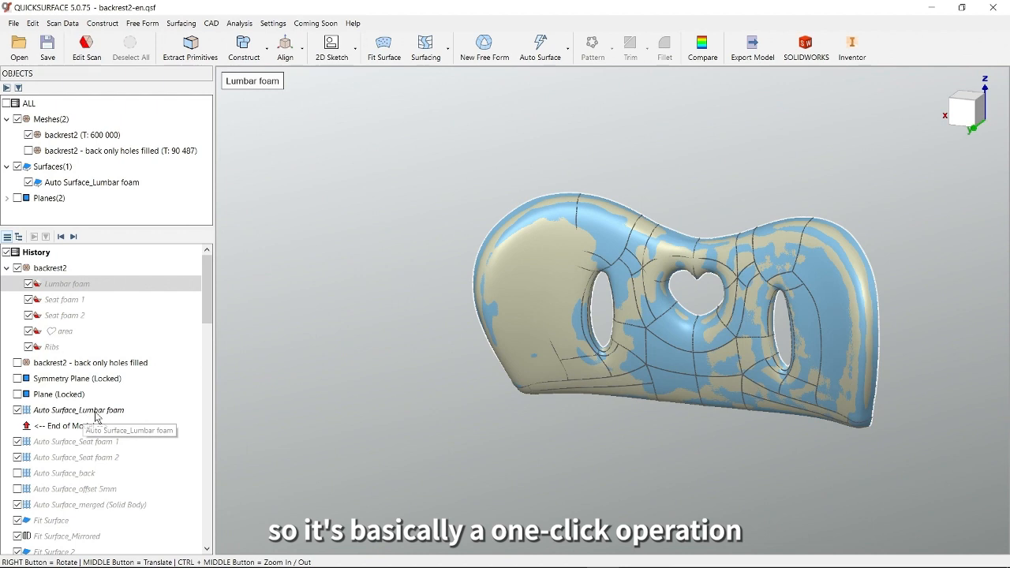
{"action": "right_click_drag", "start_coordinate": [578, 348], "coordinate": [679, 147]}
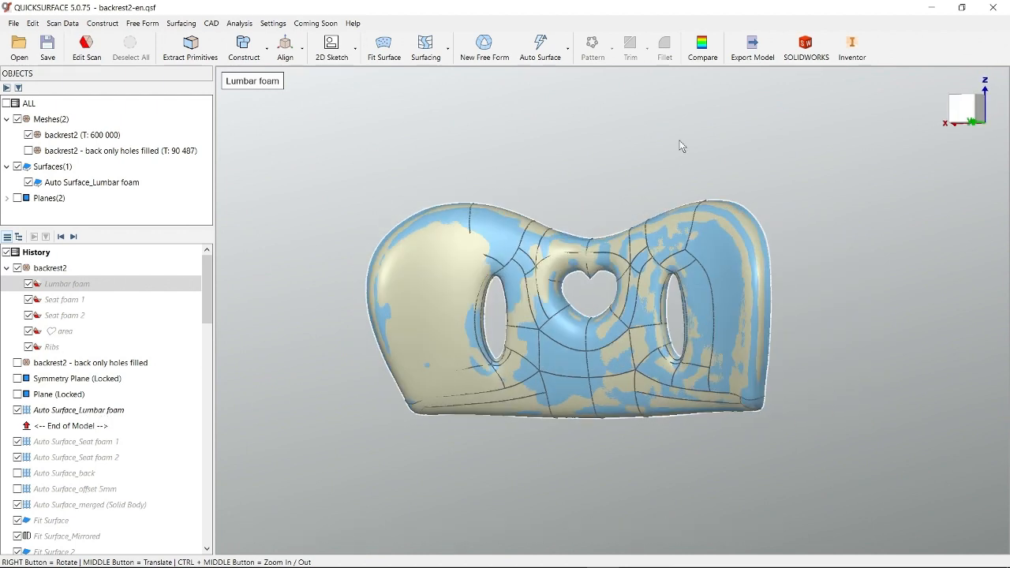
Compare the lumbar foam auto surface with the scan mesh to examine its deviation, and close the comparison
{"action": "left_click", "coordinate": [703, 48]}
{"action": "right_click_drag", "start_coordinate": [640, 254], "coordinate": [832, 309]}
{"action": "right_click_drag", "start_coordinate": [684, 433], "coordinate": [728, 339]}
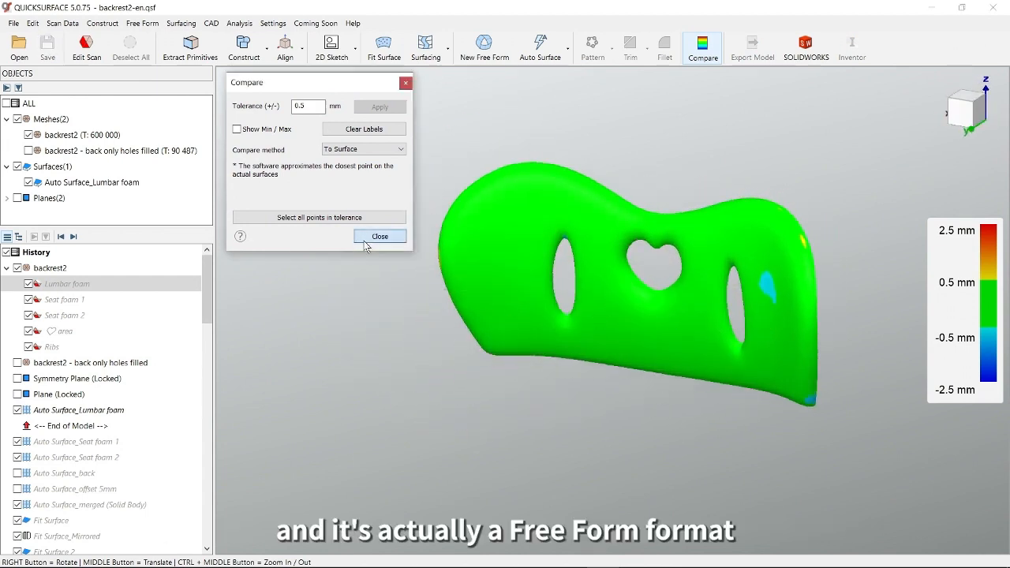
{"action": "left_click", "coordinate": [380, 236]}
Open the lumbar foam auto surface for free-form editing
{"action": "right_click_drag", "start_coordinate": [481, 374], "coordinate": [586, 300]}
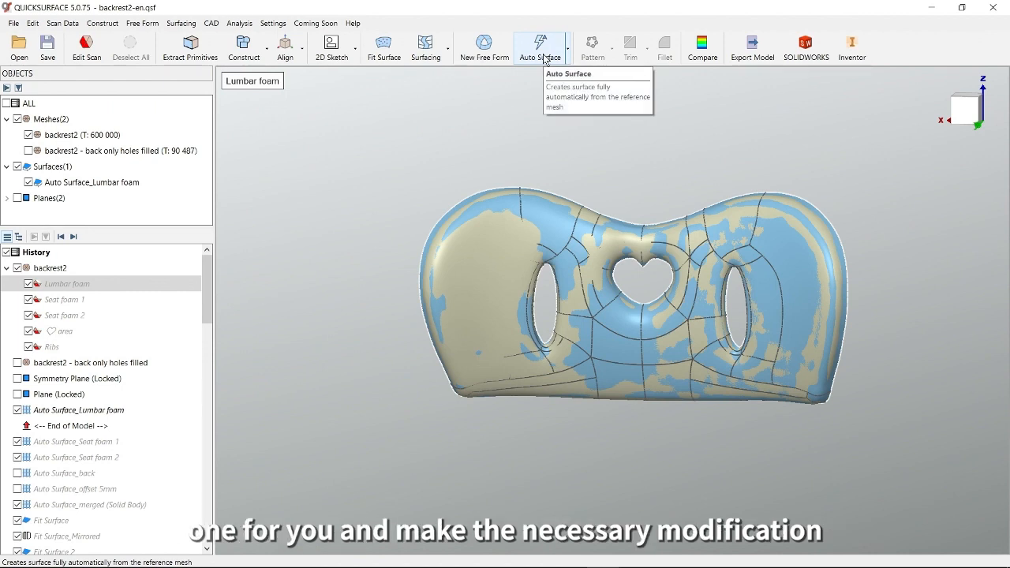
{"action": "double_click", "coordinate": [502, 233]}
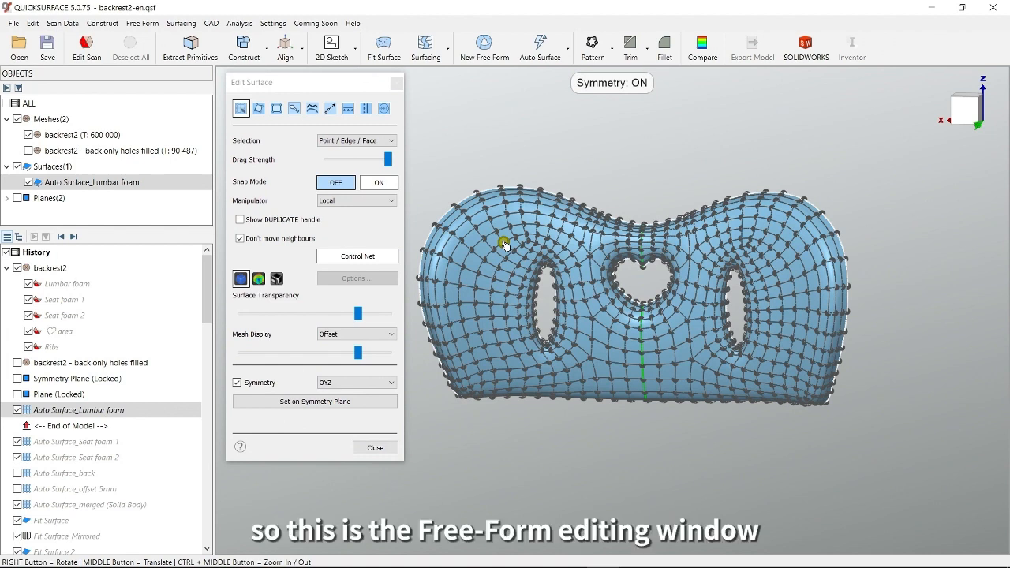
{"action": "right_click_drag", "start_coordinate": [655, 365], "coordinate": [714, 327]}
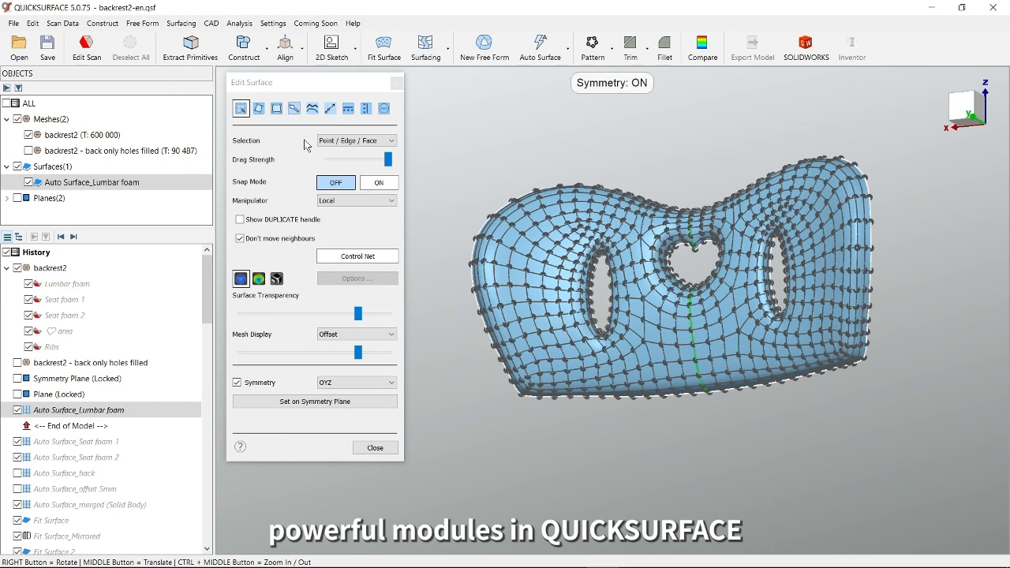
{"action": "right_click_drag", "start_coordinate": [579, 356], "coordinate": [663, 267]}
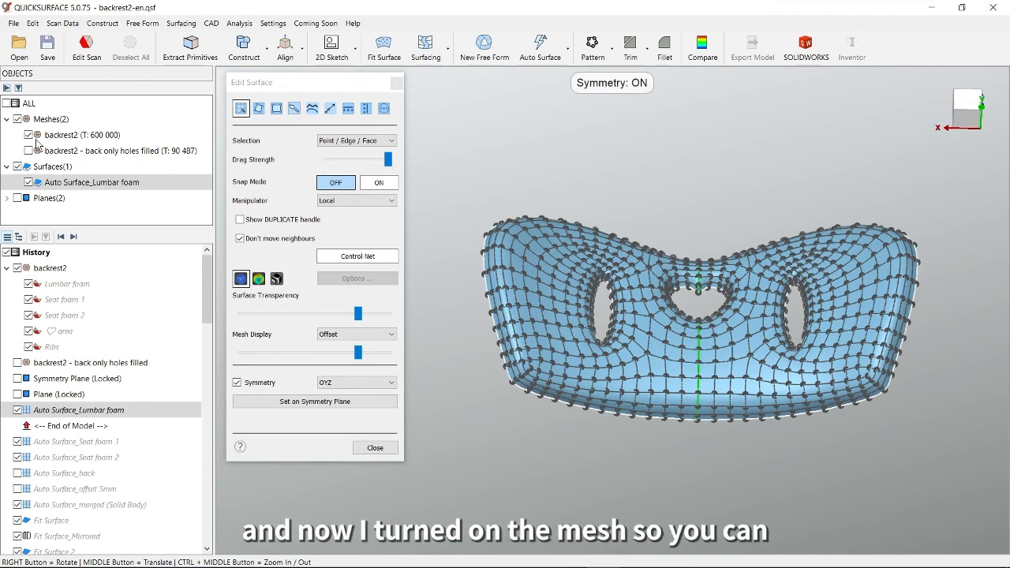
Make the lumbar foam surface almost fully transparent so the mesh can be seen behind its quad network
{"action": "middle_click_drag", "start_coordinate": [589, 328], "coordinate": [540, 305]}
{"action": "right_click_drag", "start_coordinate": [619, 386], "coordinate": [731, 399]}
{"action": "scroll", "coordinate": [688, 346], "scroll_direction": "up", "scroll_amount": 3}
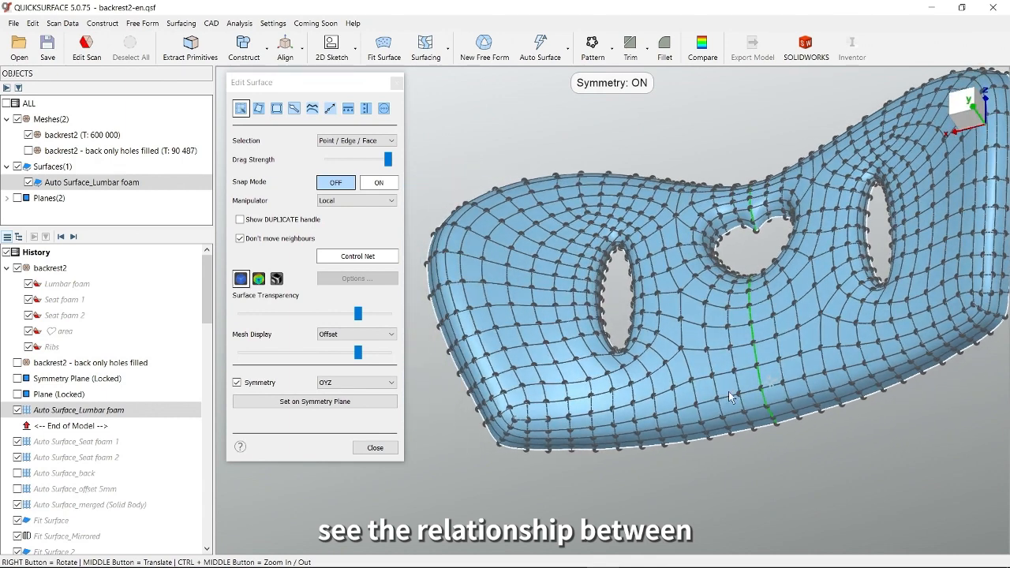
{"action": "right_click_drag", "start_coordinate": [759, 354], "coordinate": [660, 410]}
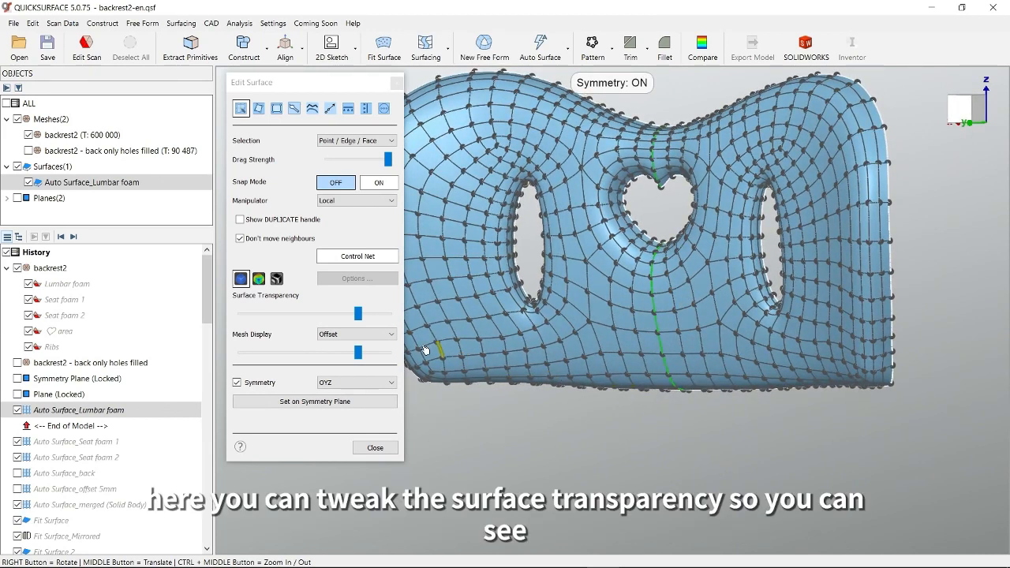
{"action": "left_click_drag", "start_coordinate": [360, 317], "coordinate": [247, 322]}
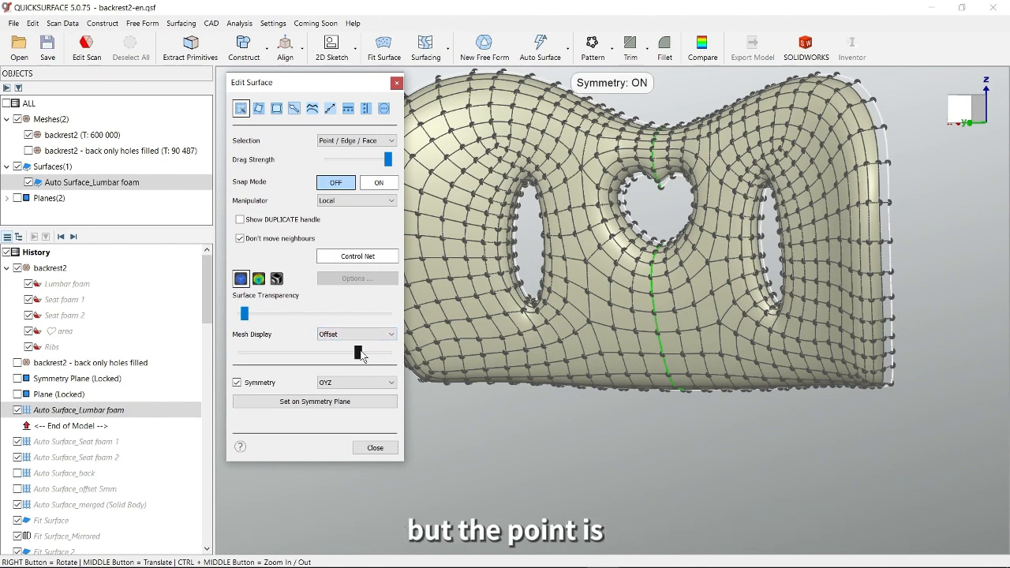
Examine the control points and quad distribution around the heart-shaped hole and along the lumbar foam's lower edge
{"action": "right_click_drag", "start_coordinate": [575, 334], "coordinate": [709, 312]}
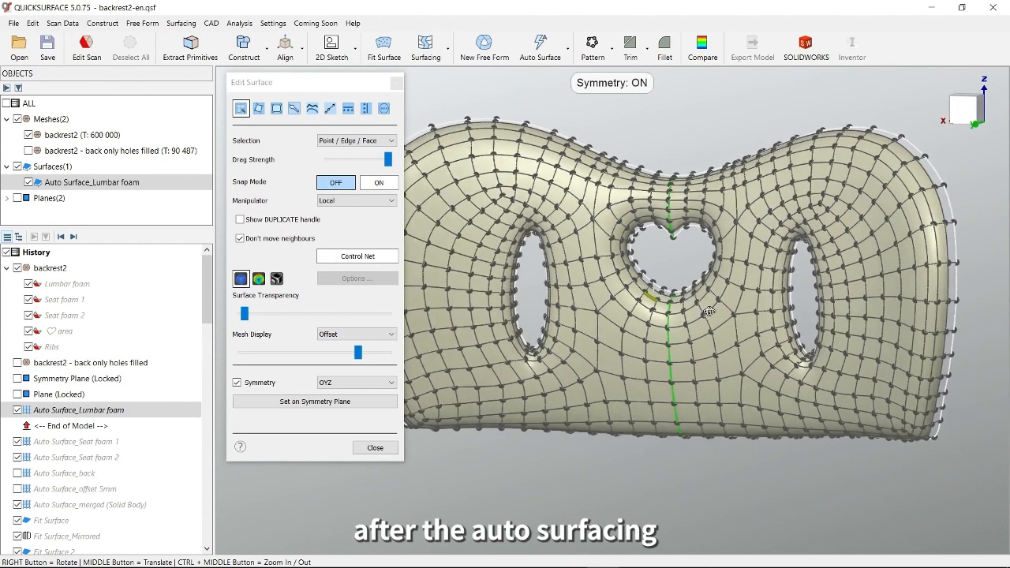
{"action": "scroll", "coordinate": [709, 311], "scroll_direction": "up", "scroll_amount": 5}
{"action": "right_click_drag", "start_coordinate": [814, 250], "coordinate": [620, 252]}
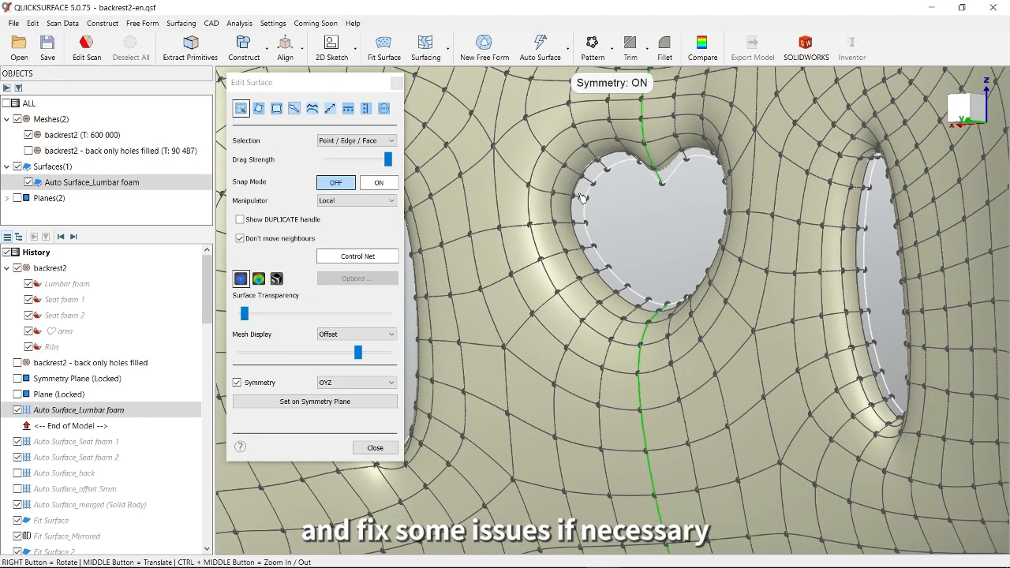
{"action": "right_click_drag", "start_coordinate": [582, 214], "coordinate": [720, 219]}
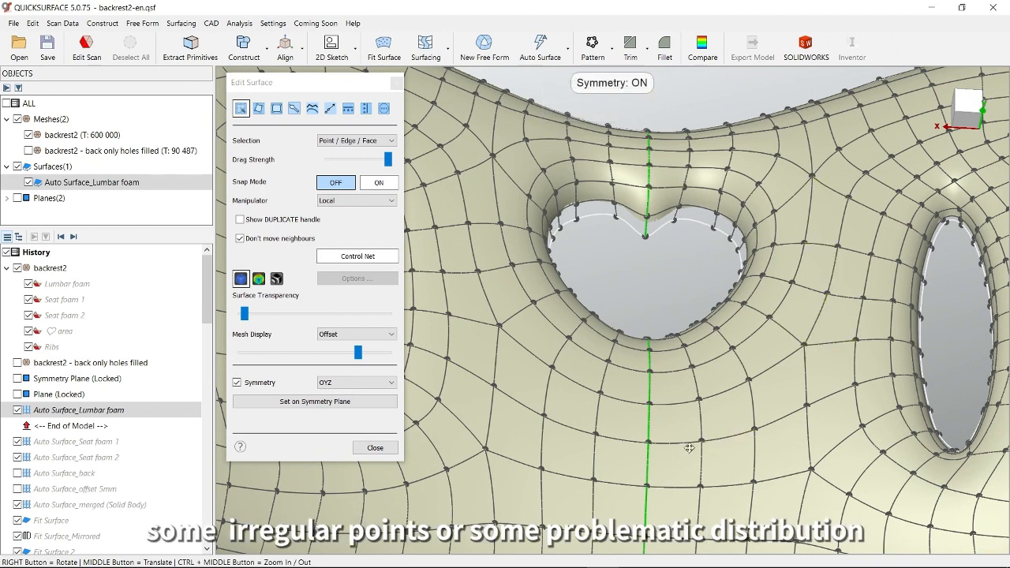
{"action": "middle_click_drag", "start_coordinate": [689, 448], "coordinate": [691, 369]}
{"action": "middle_click_drag", "start_coordinate": [727, 406], "coordinate": [694, 194]}
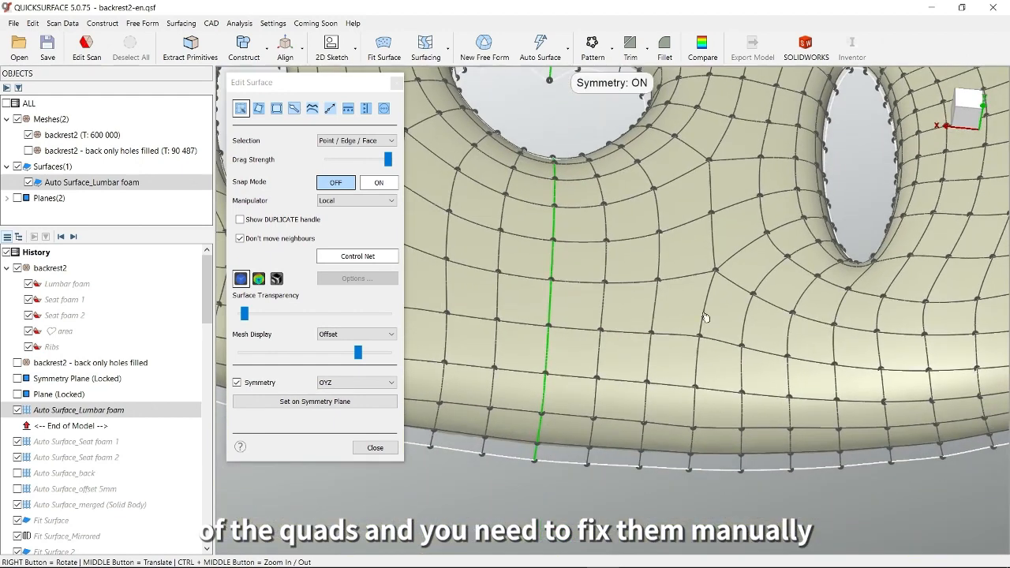
{"action": "middle_click_drag", "start_coordinate": [654, 448], "coordinate": [756, 341]}
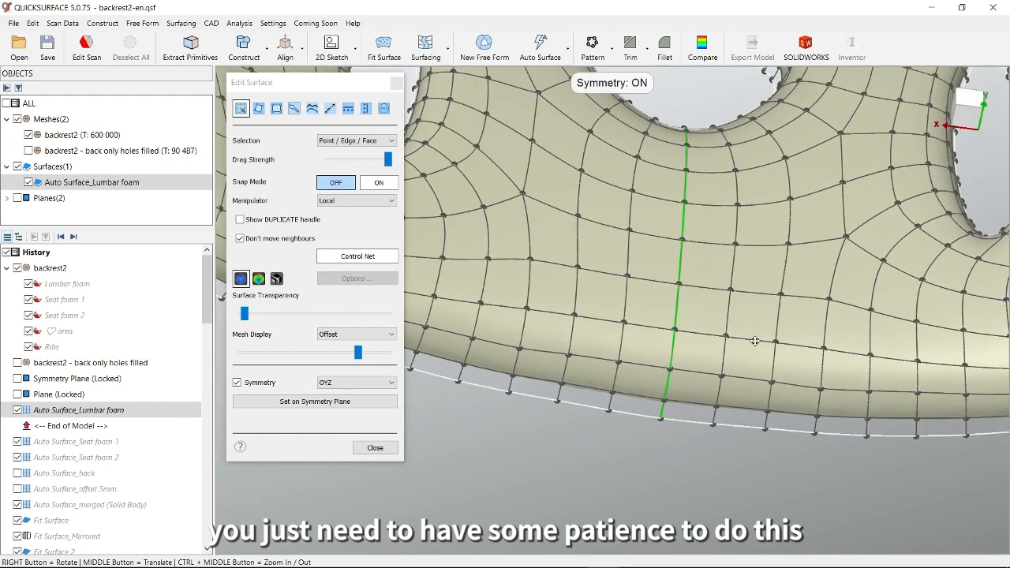
Examine the extended boundary control points along the lumbar foam's lower edge and outer corner, and close the surface editing
{"action": "right_click_drag", "start_coordinate": [691, 393], "coordinate": [663, 386]}
{"action": "middle_click_drag", "start_coordinate": [572, 367], "coordinate": [874, 412]}
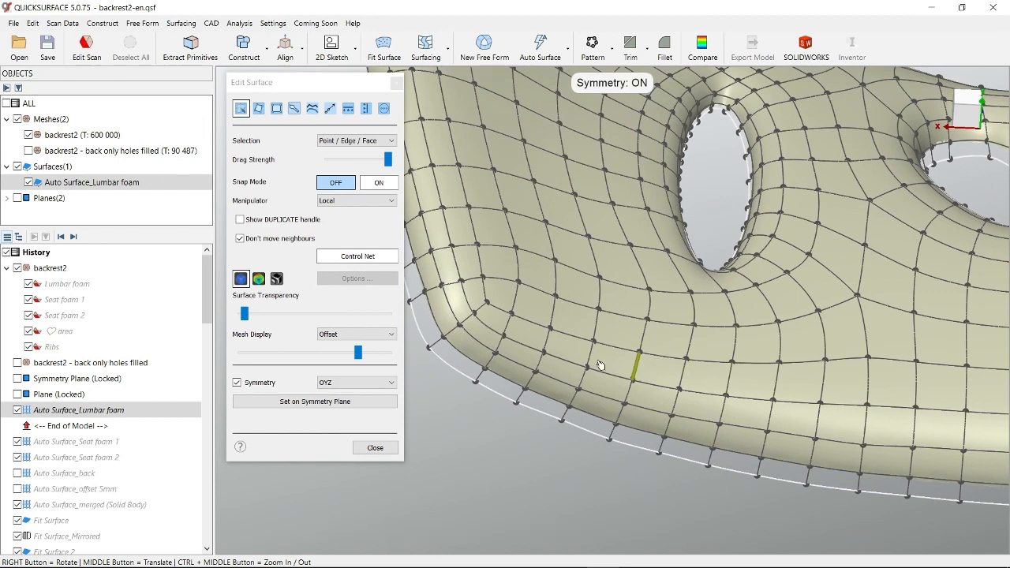
{"action": "middle_click_drag", "start_coordinate": [557, 358], "coordinate": [565, 363]}
{"action": "right_click_drag", "start_coordinate": [564, 363], "coordinate": [580, 427]}
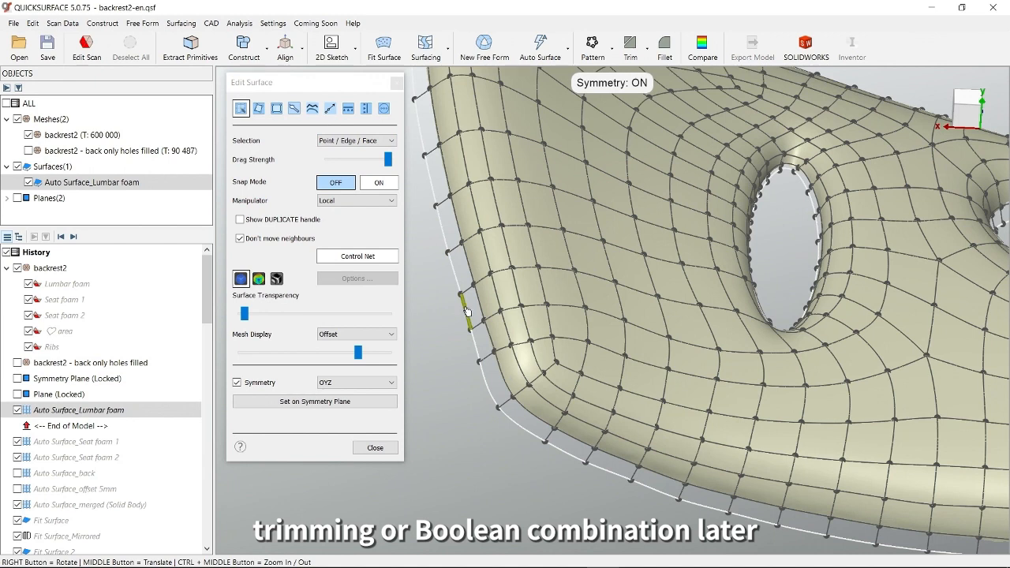
{"action": "left_click", "coordinate": [377, 448]}
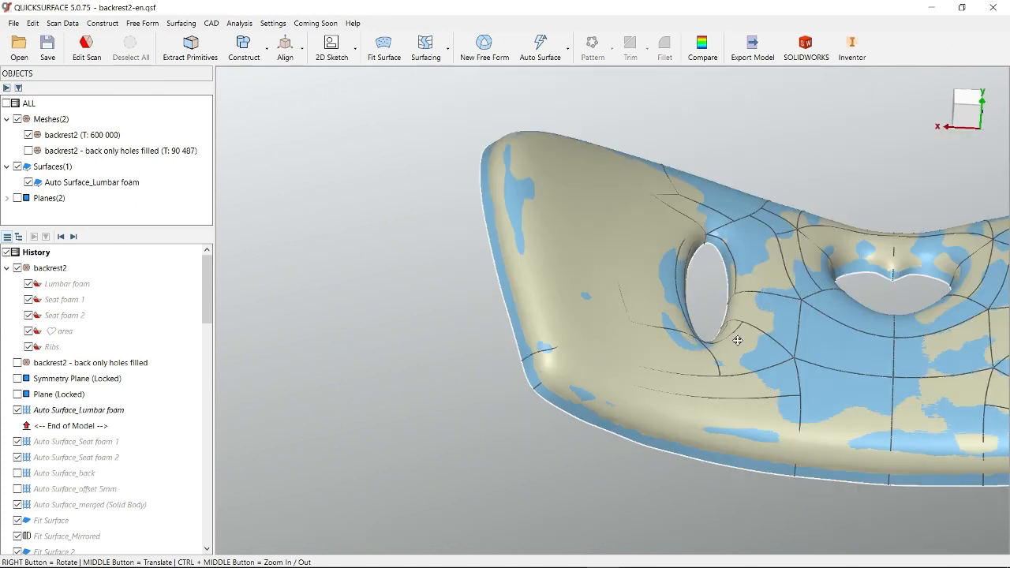
{"action": "right_click_drag", "start_coordinate": [738, 340], "coordinate": [631, 401]}
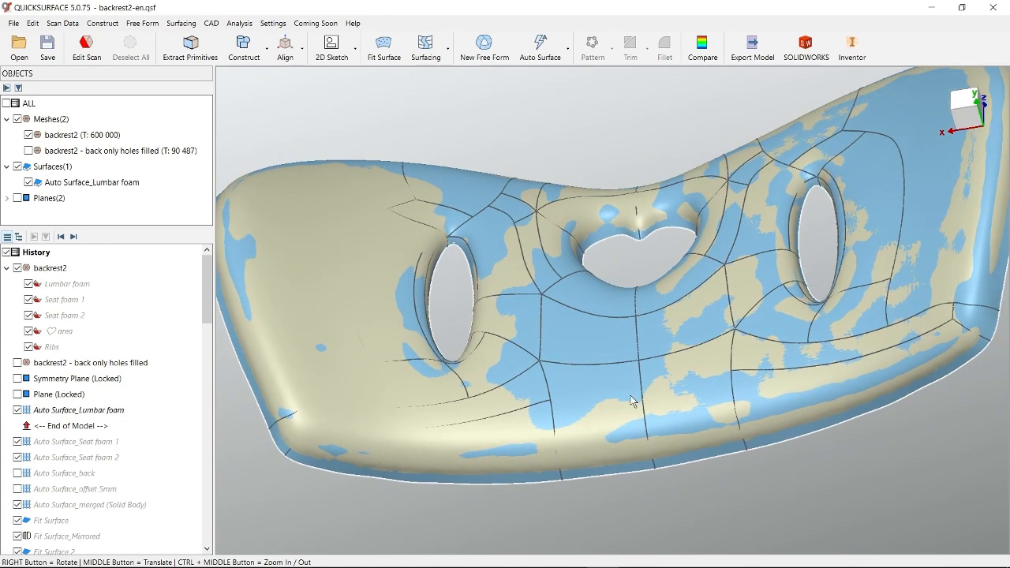
Set the navigation option for rotating in view to "Relative to view" and apply it
{"action": "left_click", "coordinate": [273, 23]}
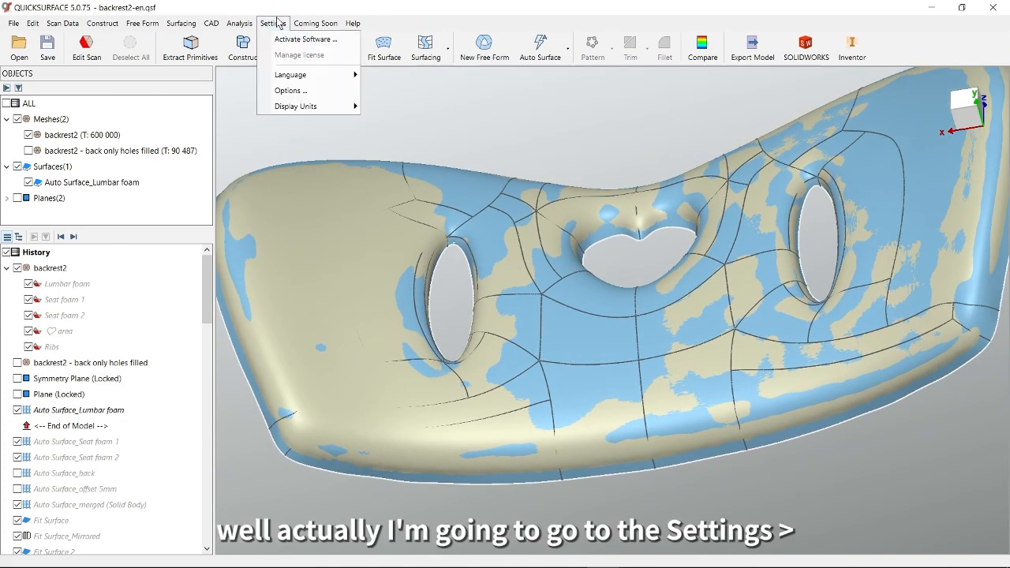
{"action": "left_click", "coordinate": [303, 90]}
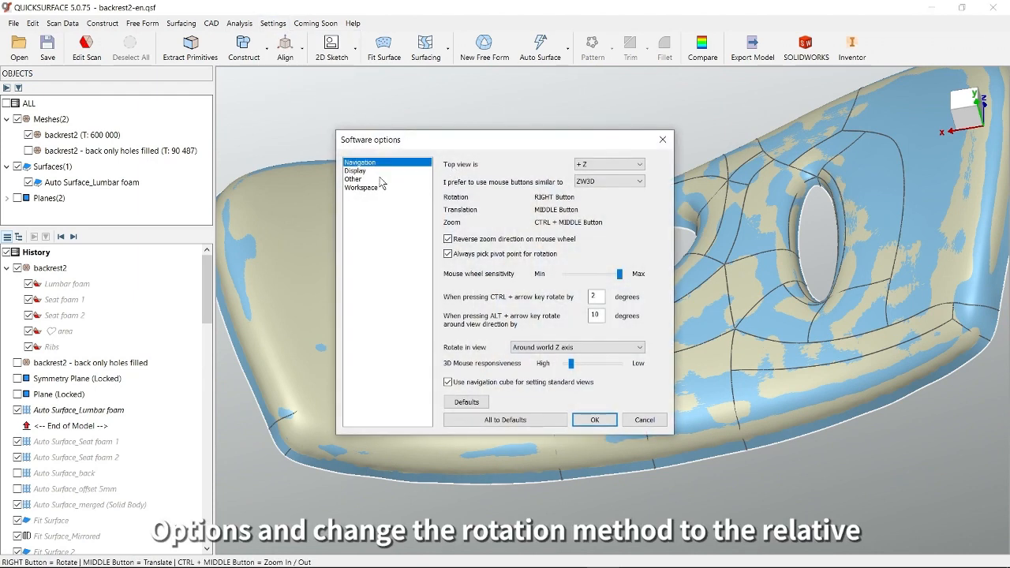
{"action": "left_click", "coordinate": [559, 351]}
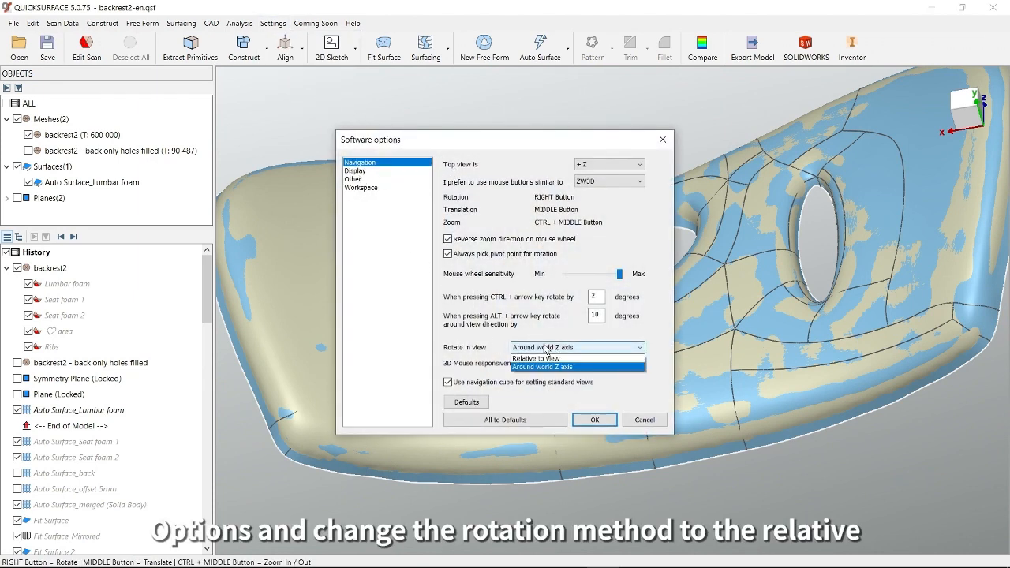
{"action": "left_click", "coordinate": [550, 360]}
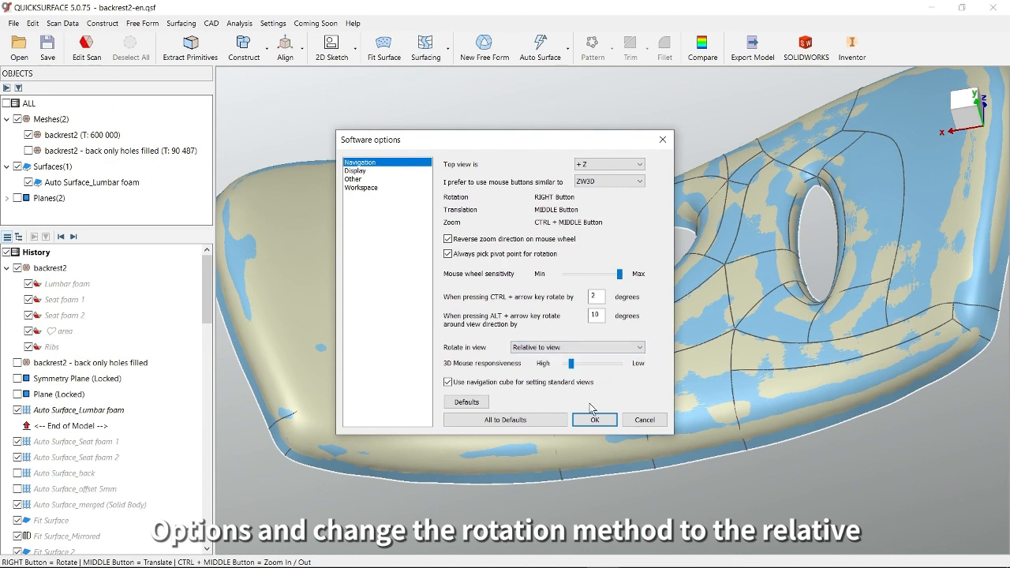
{"action": "left_click", "coordinate": [593, 419]}
Rotate around the lumbar foam auto surface to check the view rotation and inspect the surface against the mesh
{"action": "right_click_drag", "start_coordinate": [638, 351], "coordinate": [629, 300]}
{"action": "scroll", "coordinate": [629, 301], "scroll_direction": "down", "scroll_amount": 9}
{"action": "middle_click_drag", "start_coordinate": [629, 301], "coordinate": [605, 347]}
{"action": "right_click_drag", "start_coordinate": [605, 342], "coordinate": [644, 334]}
{"action": "scroll", "coordinate": [614, 309], "scroll_direction": "up", "scroll_amount": 5}
{"action": "scroll", "coordinate": [558, 370], "scroll_direction": "up", "scroll_amount": 5}
{"action": "middle_click_drag", "start_coordinate": [644, 333], "coordinate": [657, 331]}
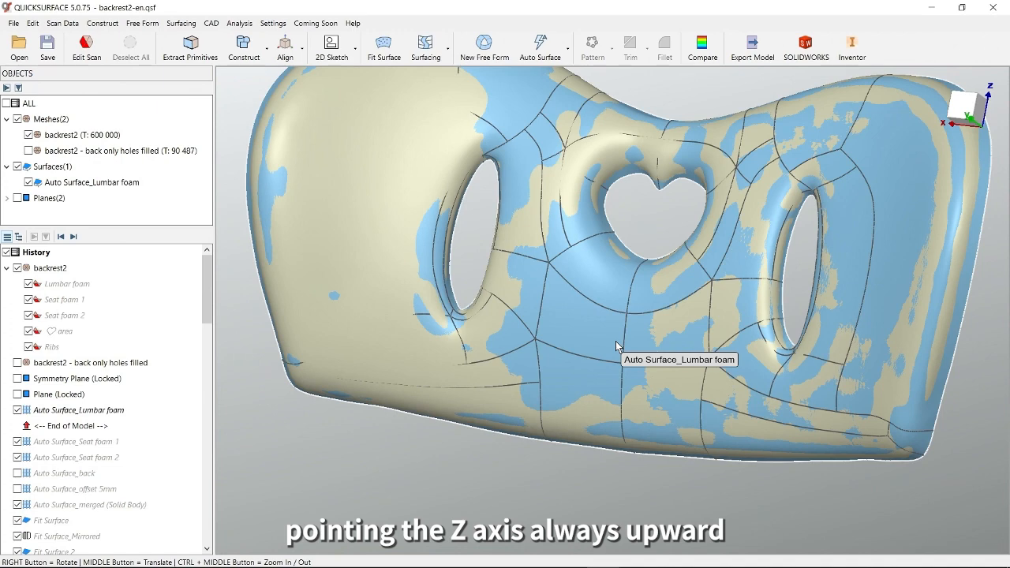
{"action": "right_click_drag", "start_coordinate": [596, 393], "coordinate": [554, 395]}
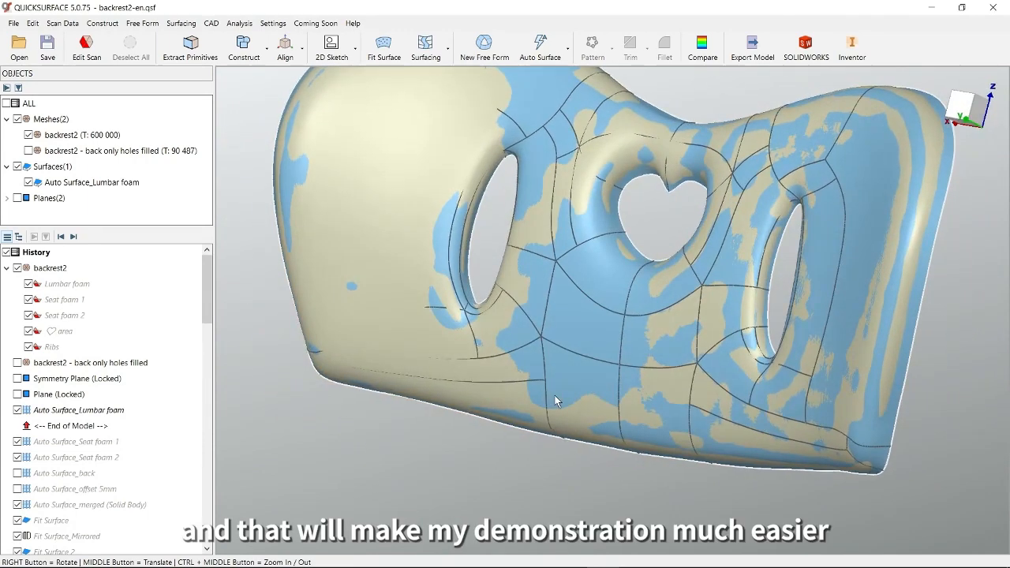
{"action": "scroll", "coordinate": [555, 395], "scroll_direction": "up", "scroll_amount": 2}
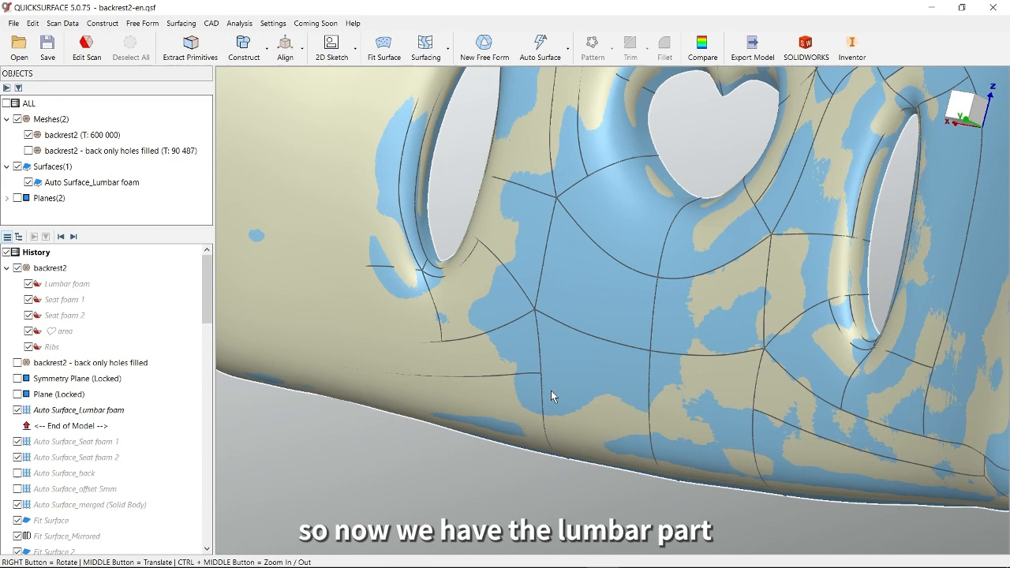
{"action": "scroll", "coordinate": [551, 390], "scroll_direction": "down", "scroll_amount": 5}
{"action": "middle_click_drag", "start_coordinate": [551, 379], "coordinate": [614, 374]}
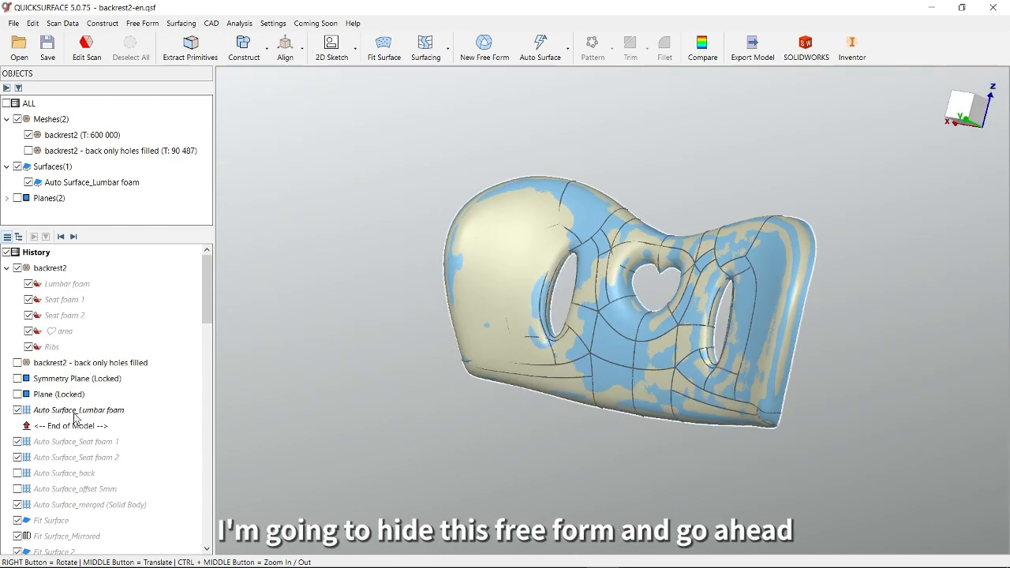
Hide the lumbar foam auto surface and advance the history by one feature to bring in Auto Surface_Seat foam 1
{"action": "left_click", "coordinate": [17, 411]}
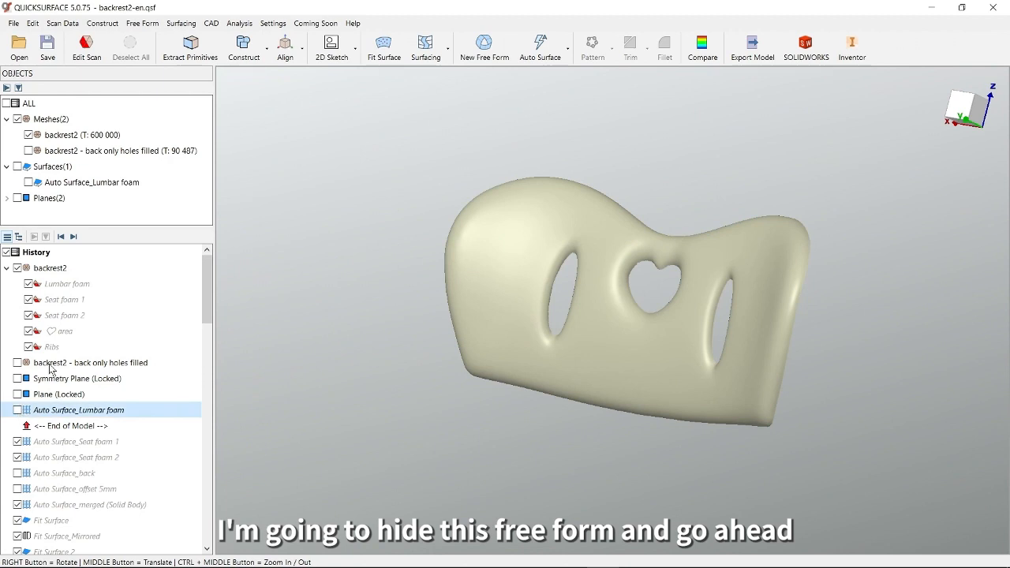
{"action": "left_click", "coordinate": [73, 240]}
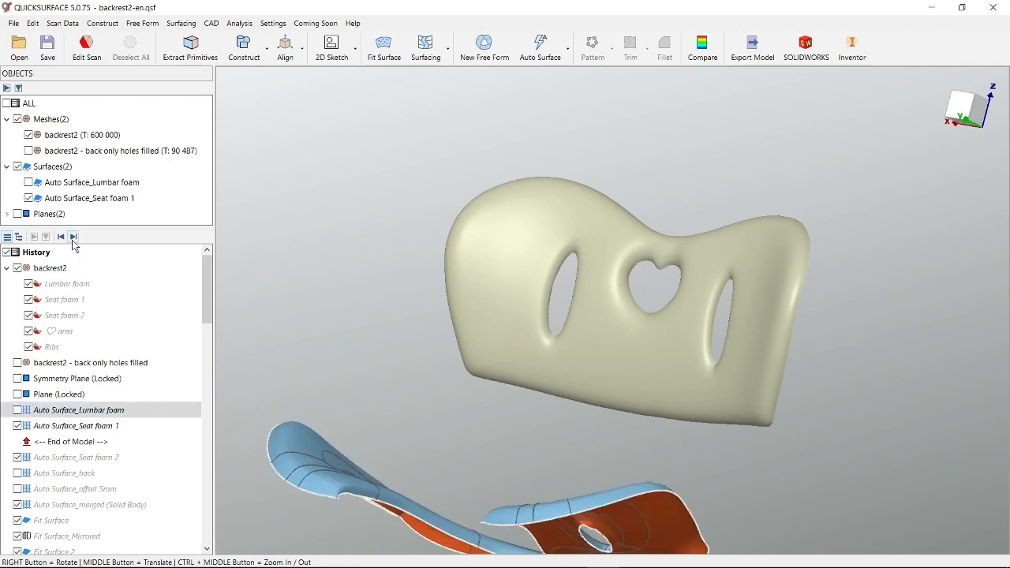
{"action": "right_click_drag", "start_coordinate": [442, 284], "coordinate": [514, 359]}
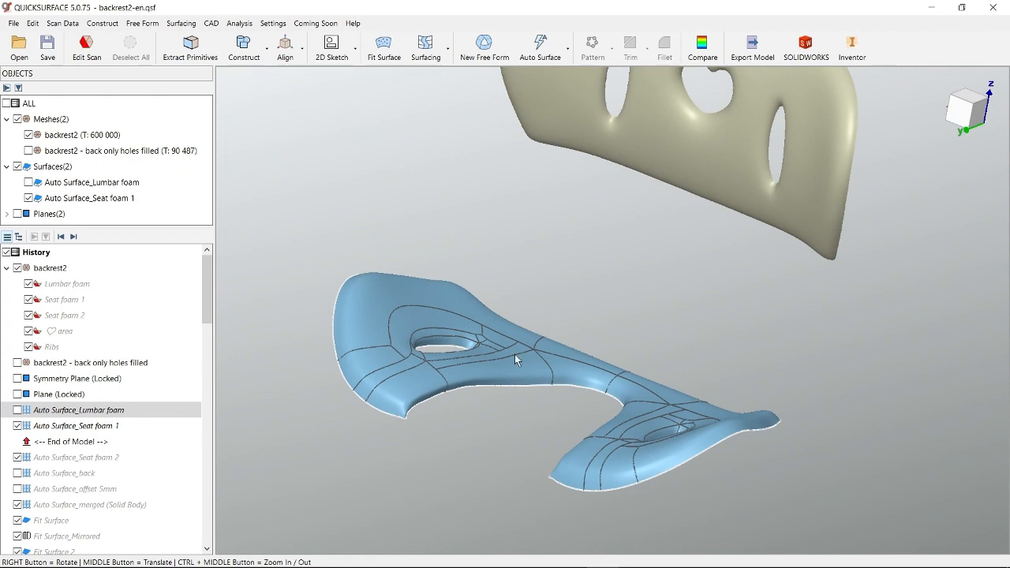
Show the Seat foam 1 region of the scan and open its auto surface for free-form editing
{"action": "left_click", "coordinate": [67, 305]}
{"action": "right_click_drag", "start_coordinate": [534, 275], "coordinate": [563, 349]}
{"action": "mouse_move", "coordinate": [672, 415]}
{"action": "right_mouse_down"}
{"action": "mouse_move", "coordinate": [706, 434]}
{"action": "mouse_move", "coordinate": [667, 400]}
{"action": "right_mouse_up"}
{"action": "scroll", "coordinate": [667, 397], "scroll_direction": "up", "scroll_amount": 5}
{"action": "middle_click_drag", "start_coordinate": [716, 388], "coordinate": [735, 382]}
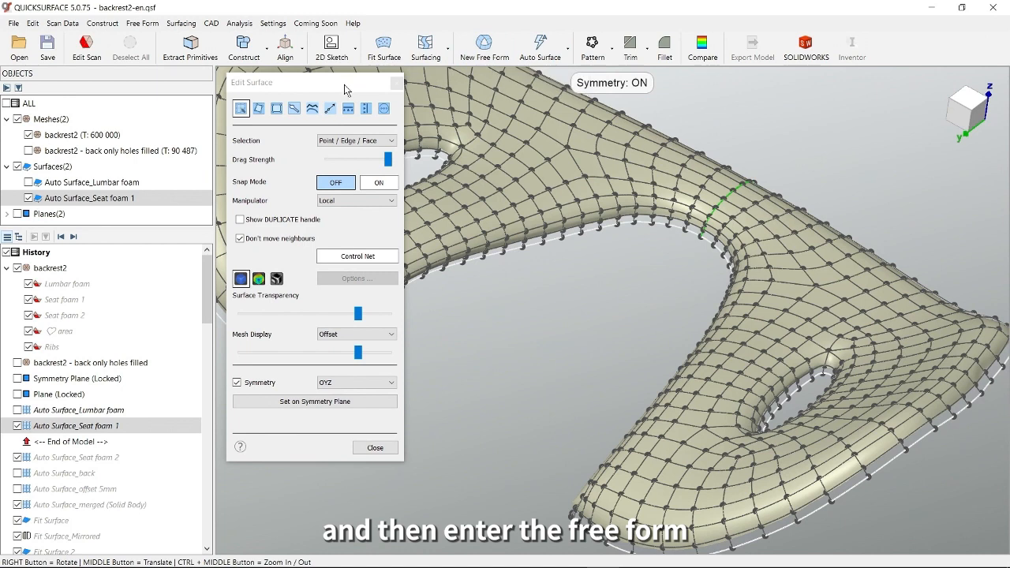
Examine the quad network and the outer boundary of the Seat foam 1 surface with symmetry active
{"action": "right_click_drag", "start_coordinate": [787, 309], "coordinate": [818, 275]}
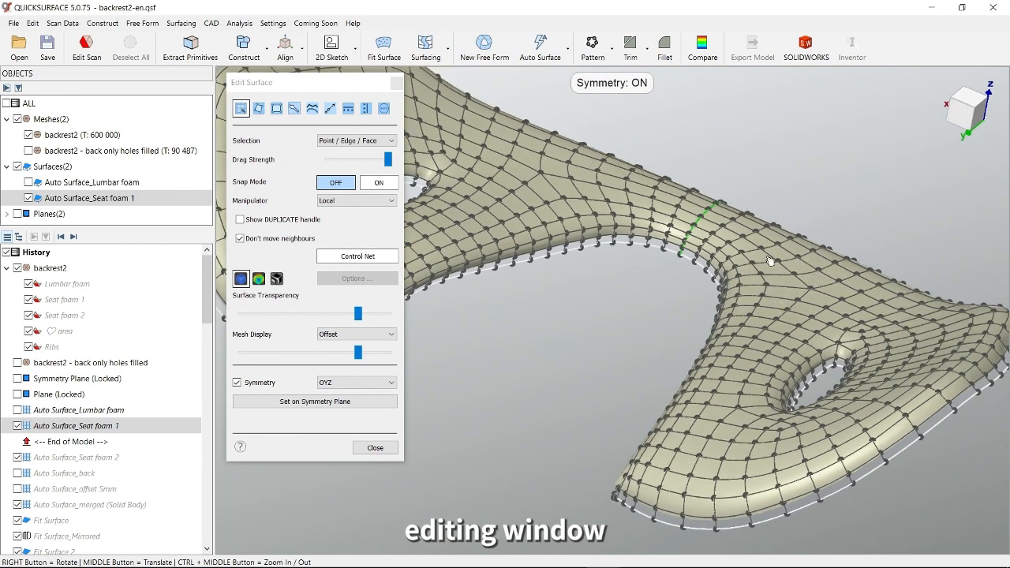
{"action": "right_click_drag", "start_coordinate": [769, 321], "coordinate": [783, 291]}
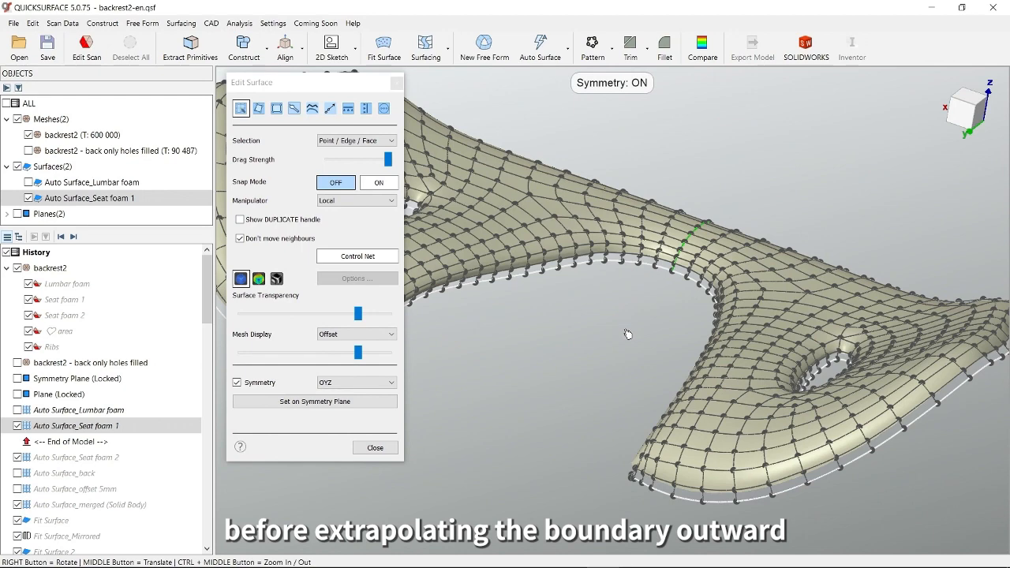
{"action": "right_click_drag", "start_coordinate": [583, 359], "coordinate": [660, 364]}
{"action": "right_click_drag", "start_coordinate": [645, 302], "coordinate": [631, 355]}
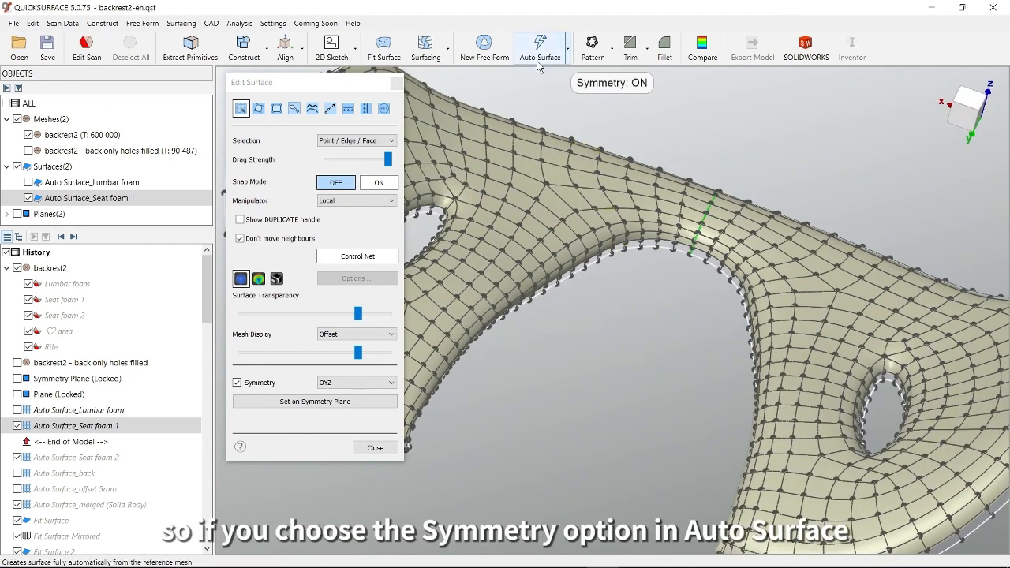
{"action": "scroll", "coordinate": [621, 248], "scroll_direction": "down", "scroll_amount": 3}
{"action": "mouse_move", "coordinate": [655, 266]}
{"action": "right_mouse_down"}
{"action": "mouse_move", "coordinate": [647, 284]}
{"action": "mouse_move", "coordinate": [623, 286]}
{"action": "mouse_move", "coordinate": [659, 270]}
{"action": "right_mouse_up"}
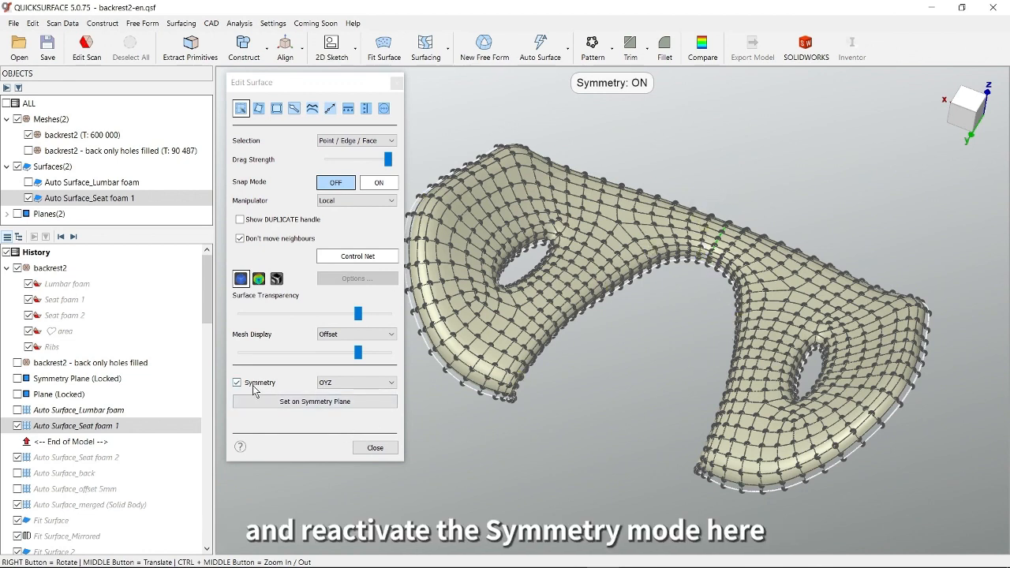
Examine the green symmetry centre line of the Seat foam 1 surface and the mirrored control points on both sides
{"action": "right_click_drag", "start_coordinate": [646, 352], "coordinate": [662, 399]}
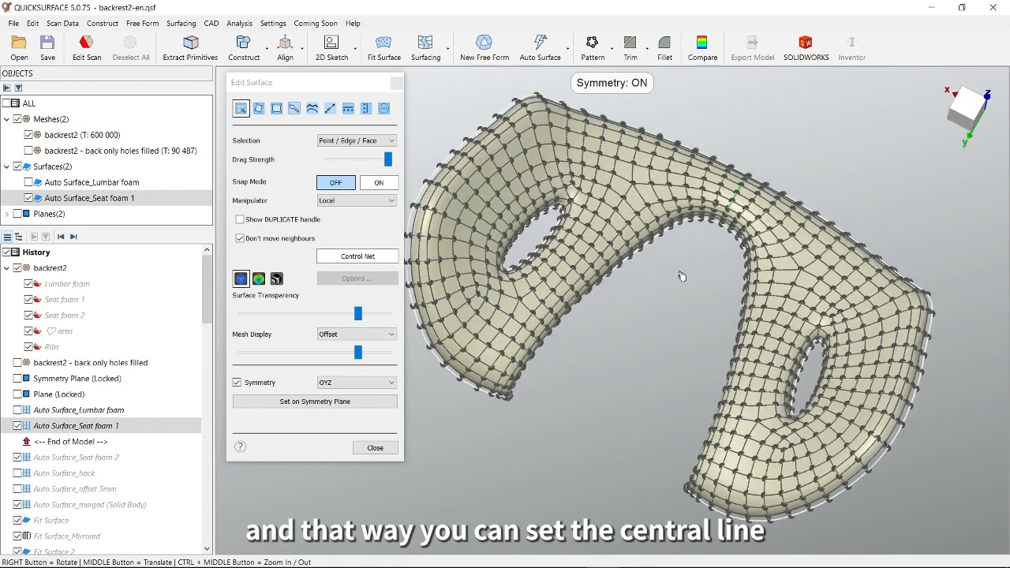
{"action": "middle_click_drag", "start_coordinate": [684, 275], "coordinate": [647, 375]}
{"action": "scroll", "coordinate": [680, 340], "scroll_direction": "up", "scroll_amount": 4}
{"action": "scroll", "coordinate": [680, 340], "scroll_direction": "up", "scroll_amount": 3}
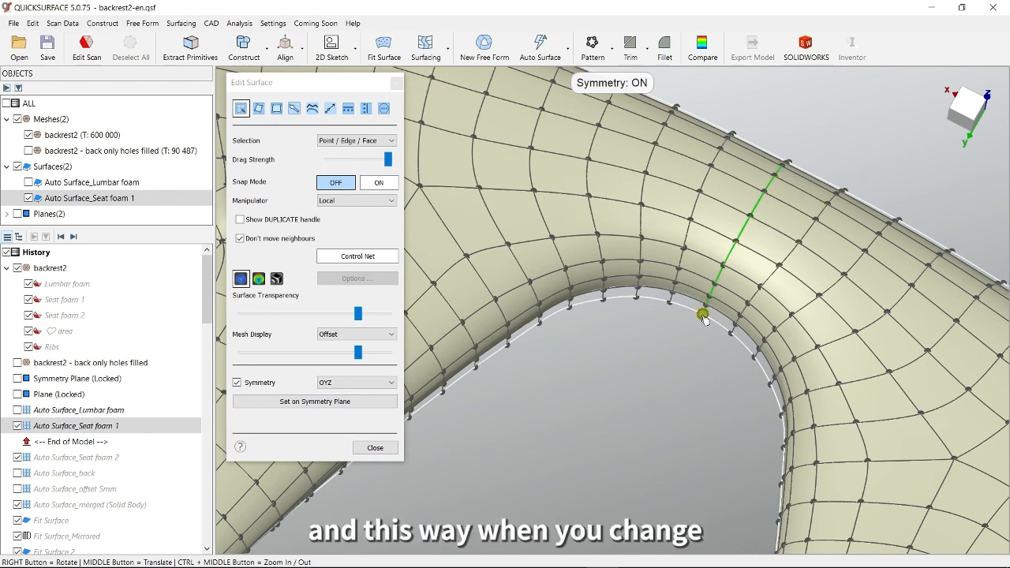
{"action": "scroll", "coordinate": [692, 339], "scroll_direction": "down", "scroll_amount": 3}
{"action": "right_click_drag", "start_coordinate": [692, 340], "coordinate": [689, 384]}
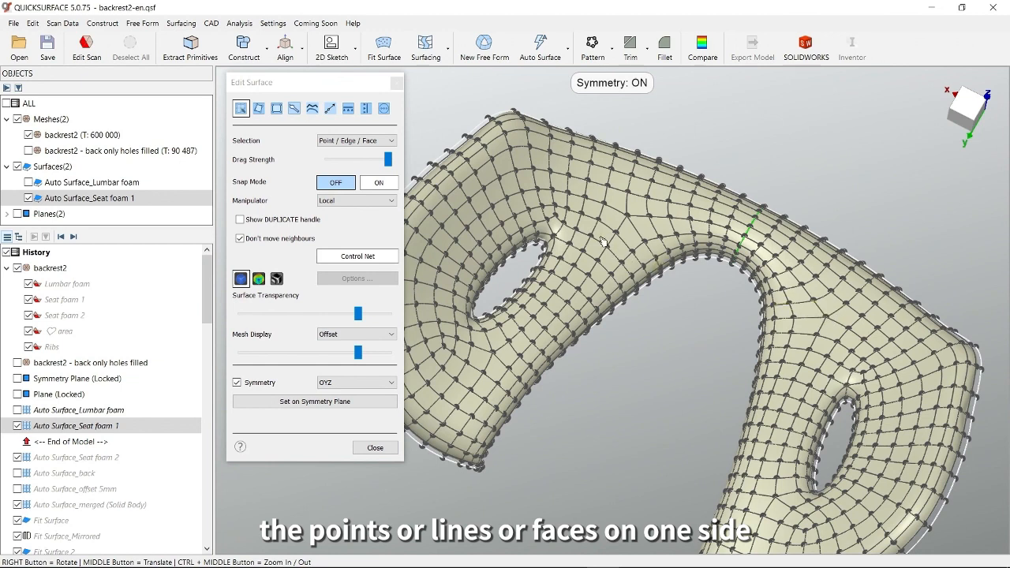
{"action": "right_click_drag", "start_coordinate": [712, 348], "coordinate": [670, 315]}
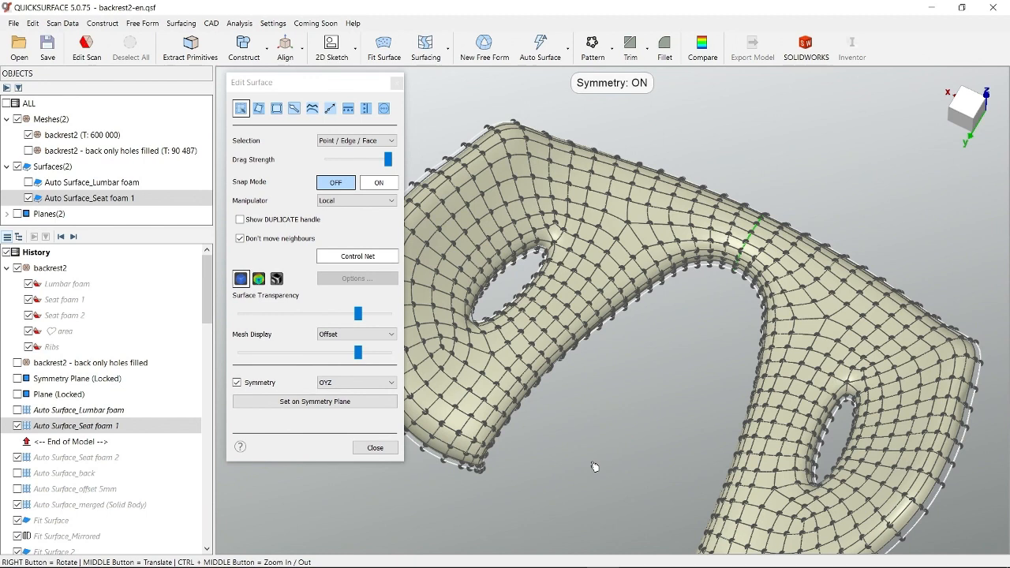
Close the Seat foam 1 surface editing and hide its auto surface
{"action": "left_click", "coordinate": [372, 447]}
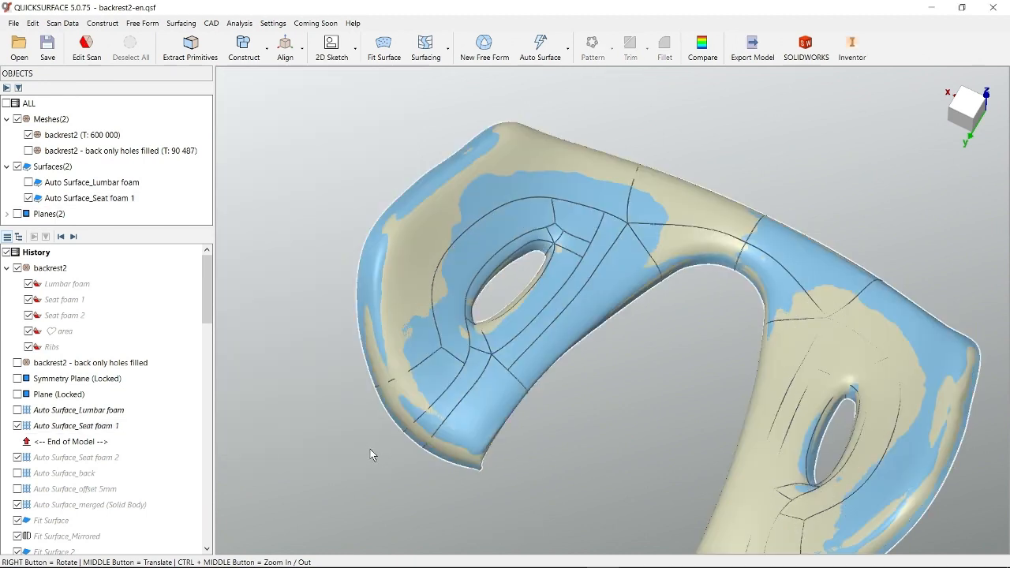
{"action": "scroll", "coordinate": [379, 438], "scroll_direction": "down", "scroll_amount": 4}
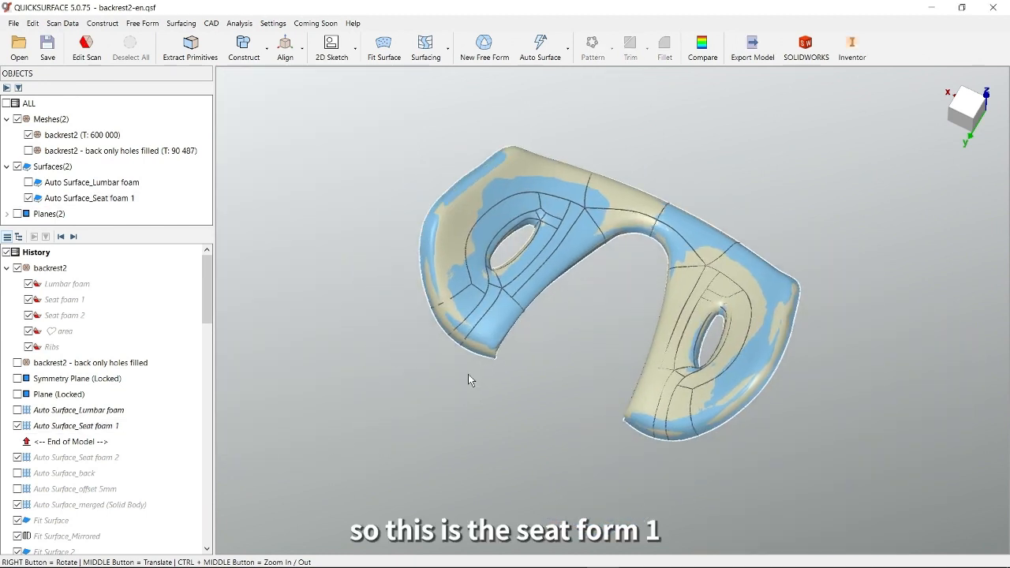
{"action": "left_click", "coordinate": [18, 426]}
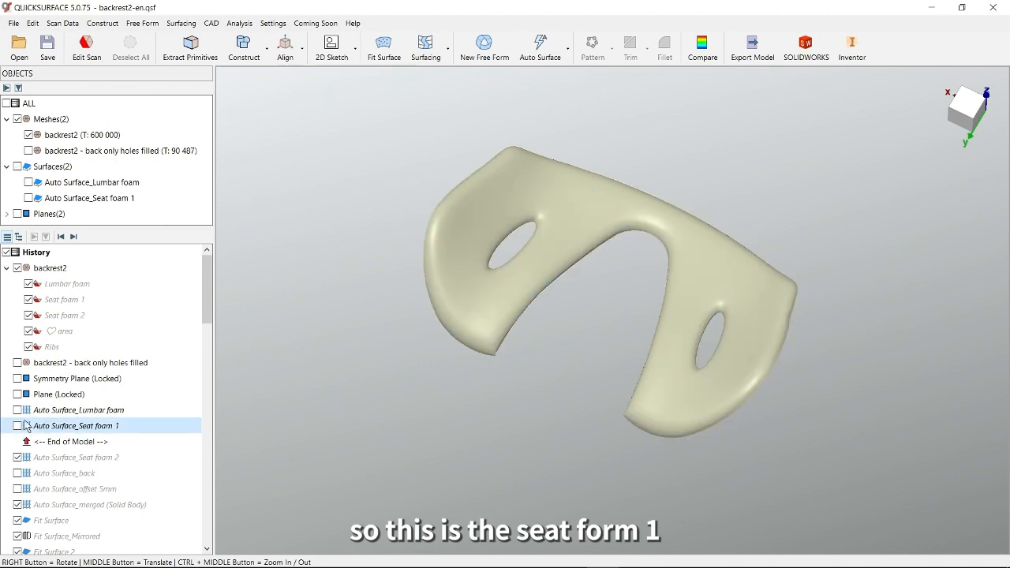
Show the Seat foam 2 scan region with its auto surface from the next history feature, and open that surface for free-form editing
{"action": "left_click", "coordinate": [65, 315]}
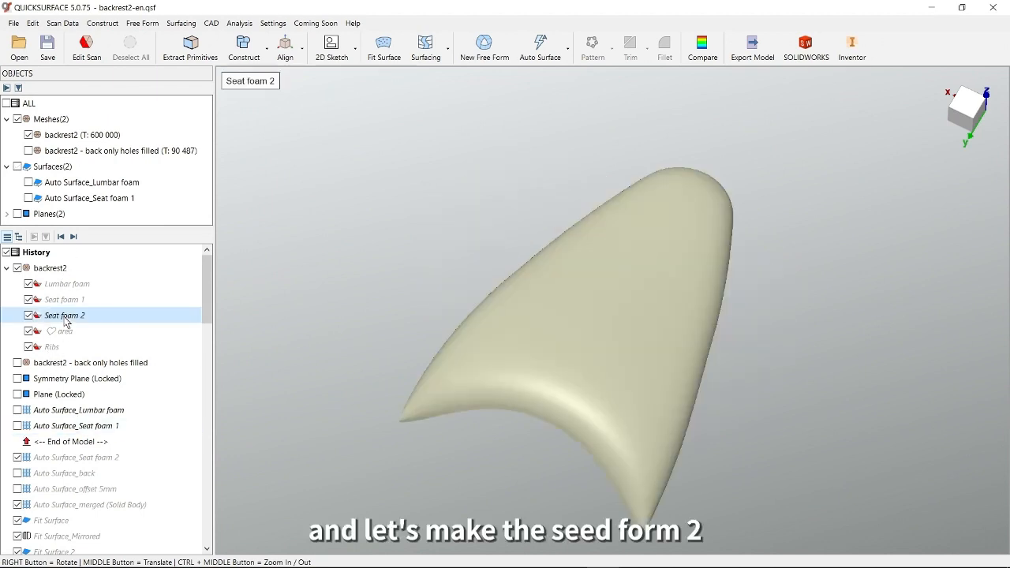
{"action": "left_click", "coordinate": [73, 237]}
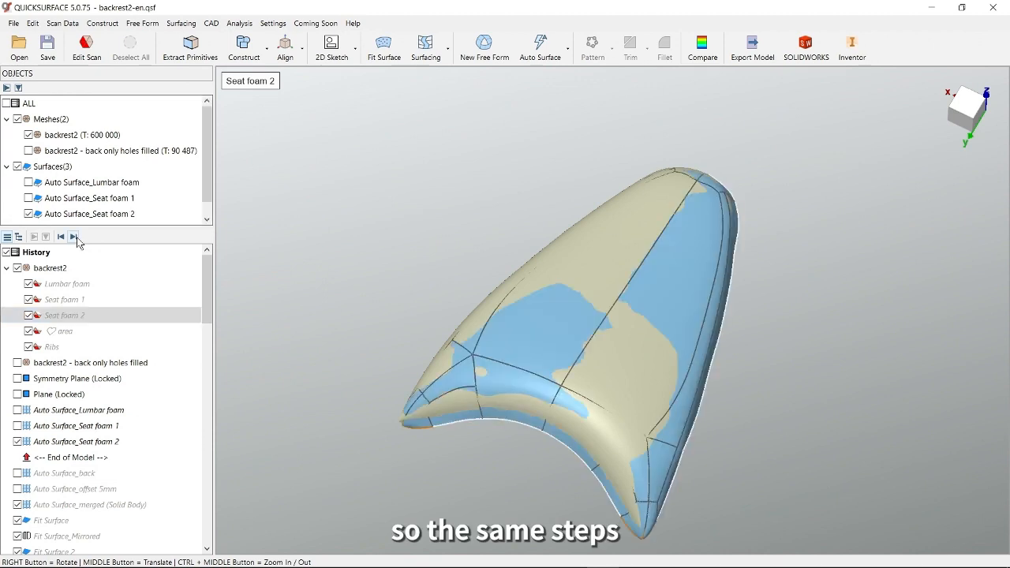
{"action": "double_click", "coordinate": [538, 362]}
Examine the creased boundary edges at the pointed corners of the Seat foam 2 surface and bring up the Crease command
{"action": "right_click_drag", "start_coordinate": [542, 363], "coordinate": [588, 369]}
{"action": "scroll", "coordinate": [629, 300], "scroll_direction": "down", "scroll_amount": 1}
{"action": "middle_click_drag", "start_coordinate": [631, 299], "coordinate": [714, 270]}
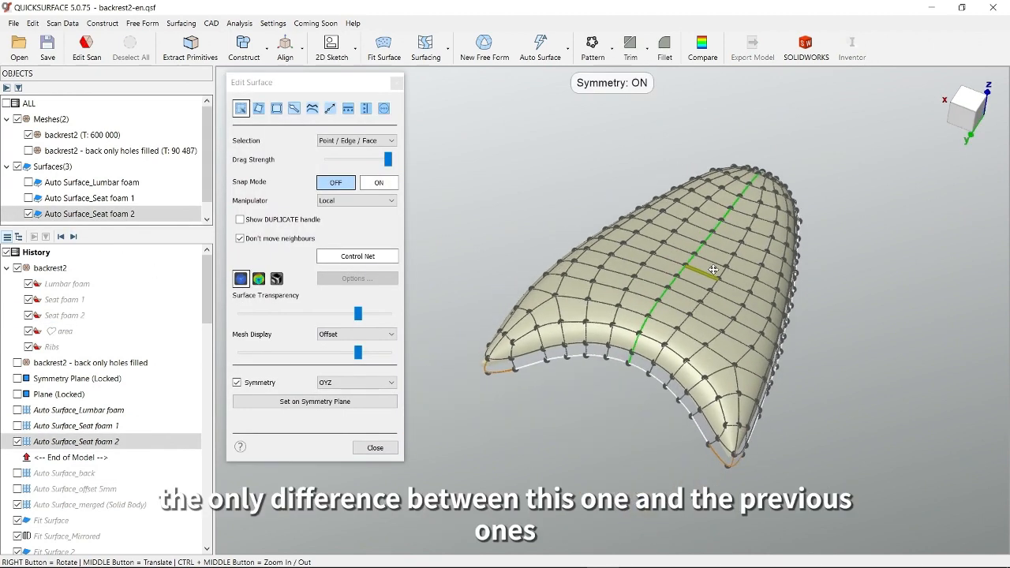
{"action": "right_click_drag", "start_coordinate": [721, 308], "coordinate": [674, 304]}
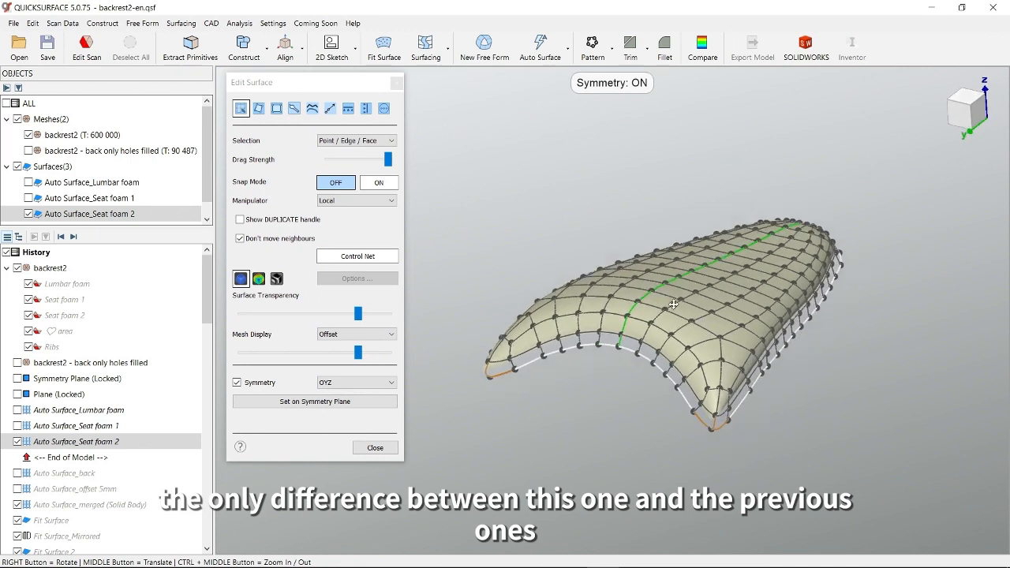
{"action": "middle_click_drag", "start_coordinate": [673, 305], "coordinate": [626, 266]}
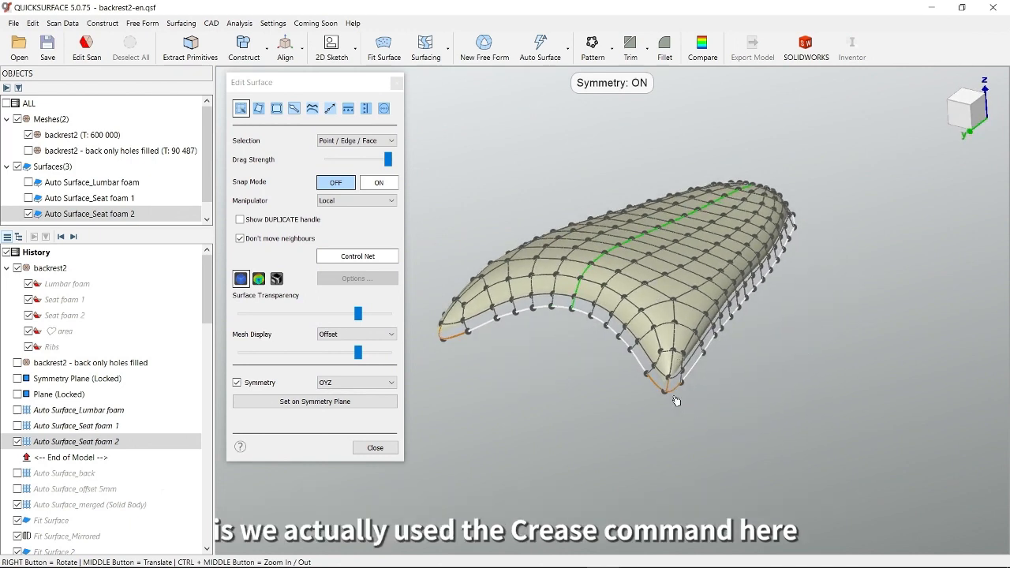
{"action": "right_click_drag", "start_coordinate": [676, 401], "coordinate": [671, 382]}
{"action": "scroll", "coordinate": [671, 407], "scroll_direction": "up", "scroll_amount": 2}
{"action": "middle_click_drag", "start_coordinate": [671, 407], "coordinate": [736, 403]}
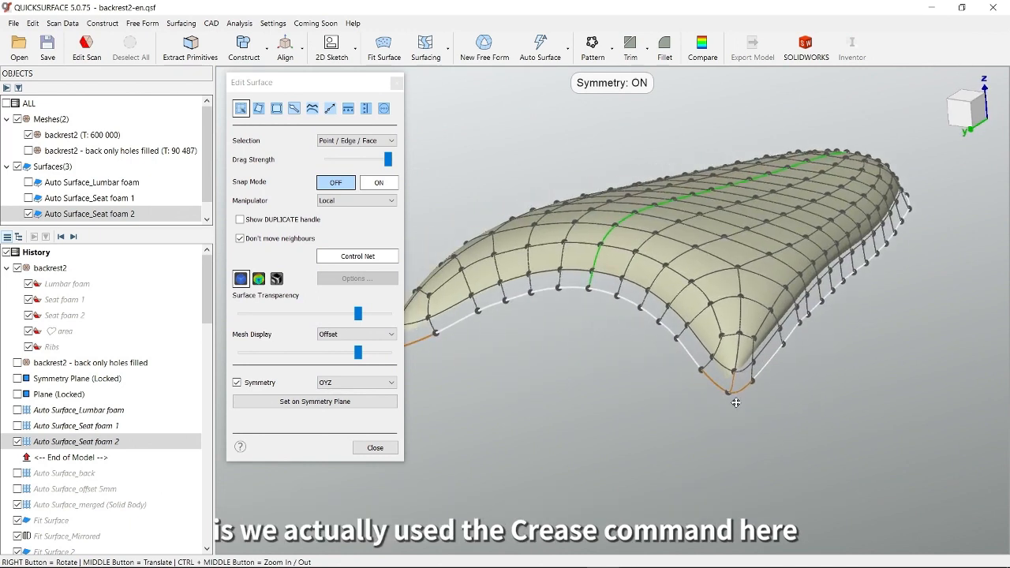
{"action": "right_click_drag", "start_coordinate": [735, 415], "coordinate": [702, 396]}
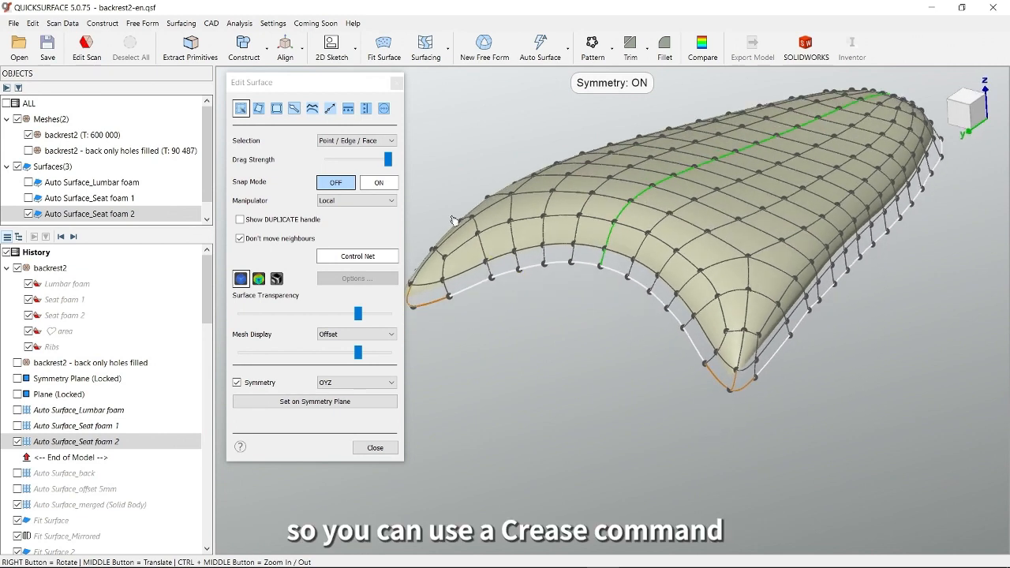
{"action": "left_click", "coordinate": [385, 110]}
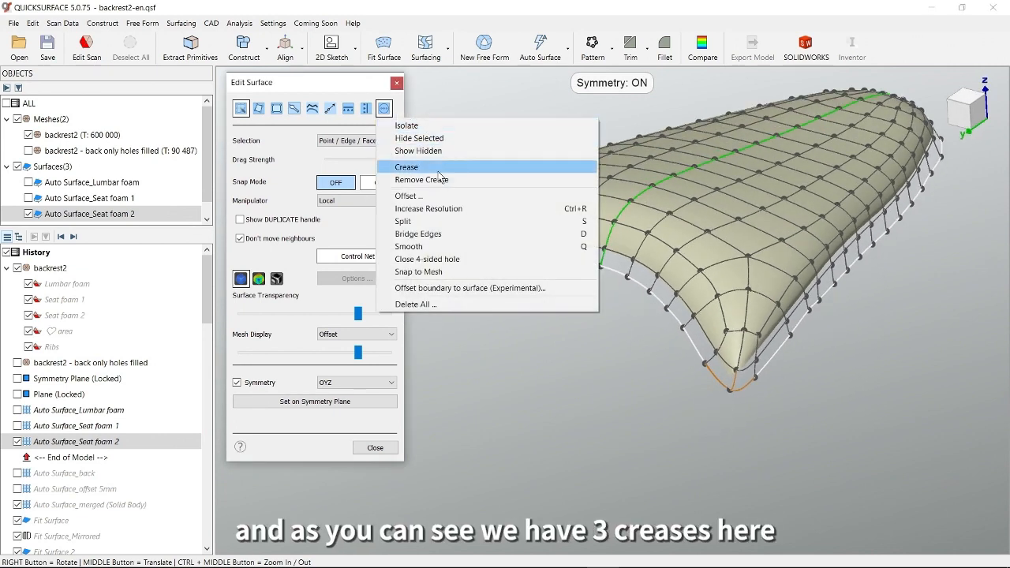
Dismiss the open command list and examine the three creased edges at the Seat foam 2 surface's pointed corners on both sides
{"action": "left_click", "coordinate": [643, 401]}
{"action": "scroll", "coordinate": [708, 400], "scroll_direction": "up", "scroll_amount": 2}
{"action": "left_click", "coordinate": [754, 381]}
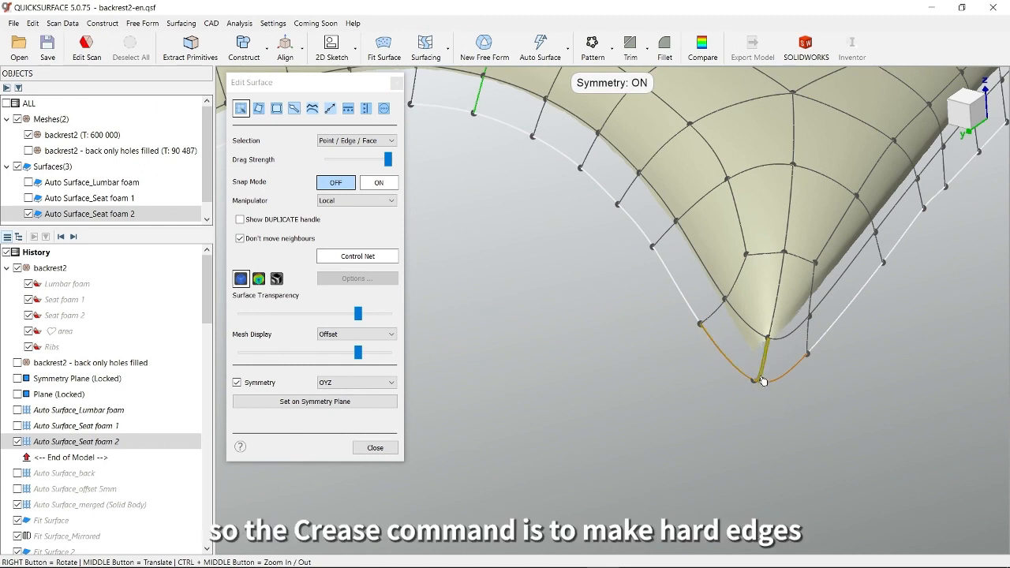
{"action": "middle_click_drag", "start_coordinate": [526, 310], "coordinate": [542, 322]}
{"action": "right_click_drag", "start_coordinate": [541, 322], "coordinate": [696, 374]}
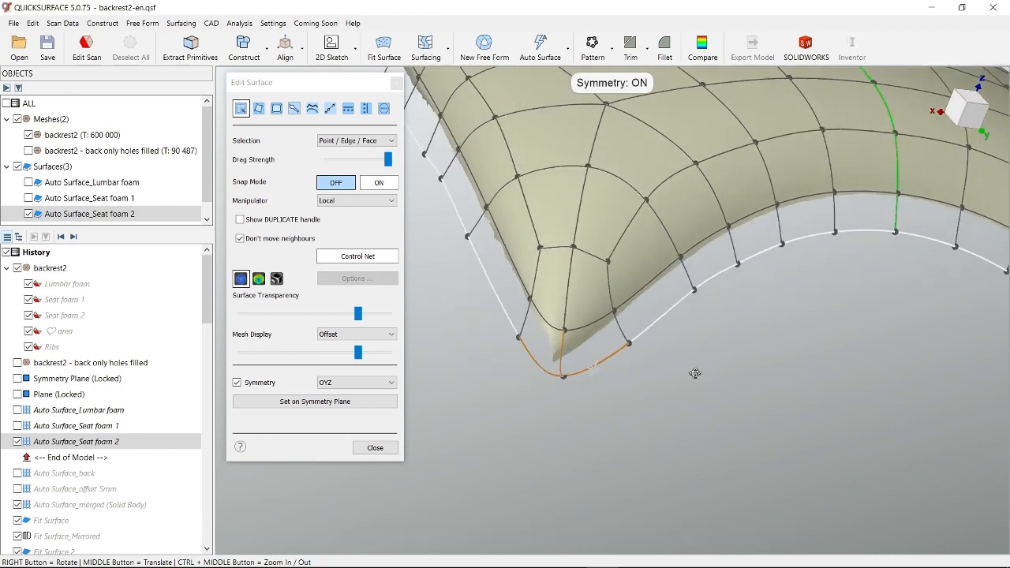
Temporarily hide the Seat foam 2 auto surface to inspect the scanned corner's shape, show it again, and close the surface editing
{"action": "left_click", "coordinate": [17, 442]}
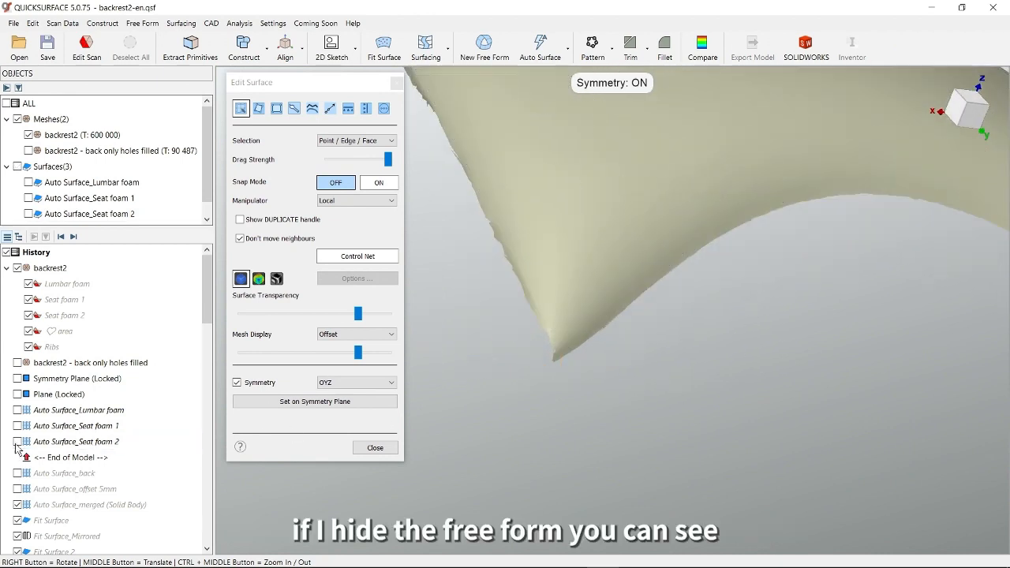
{"action": "right_click_drag", "start_coordinate": [496, 366], "coordinate": [534, 273]}
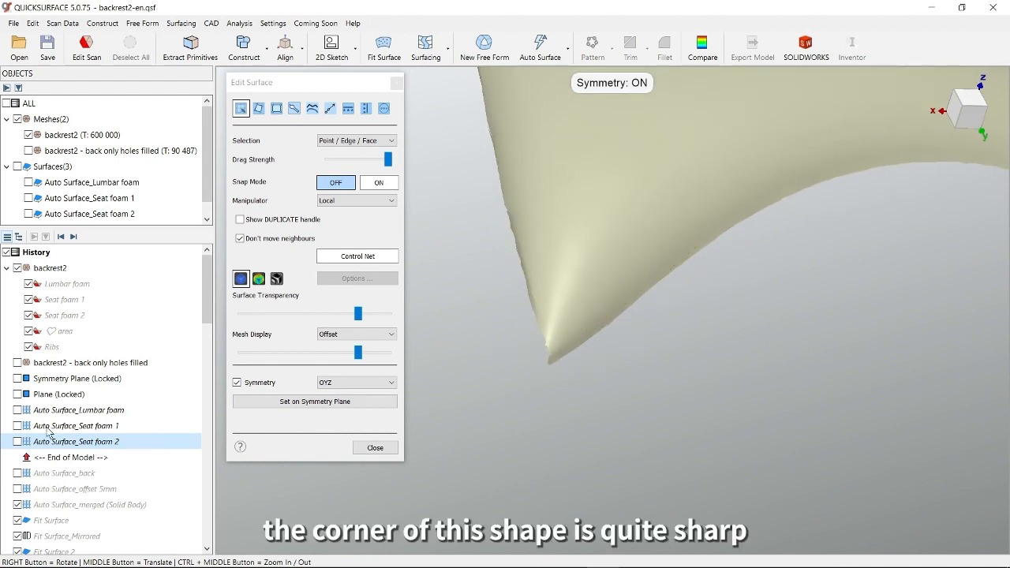
{"action": "left_click", "coordinate": [18, 442]}
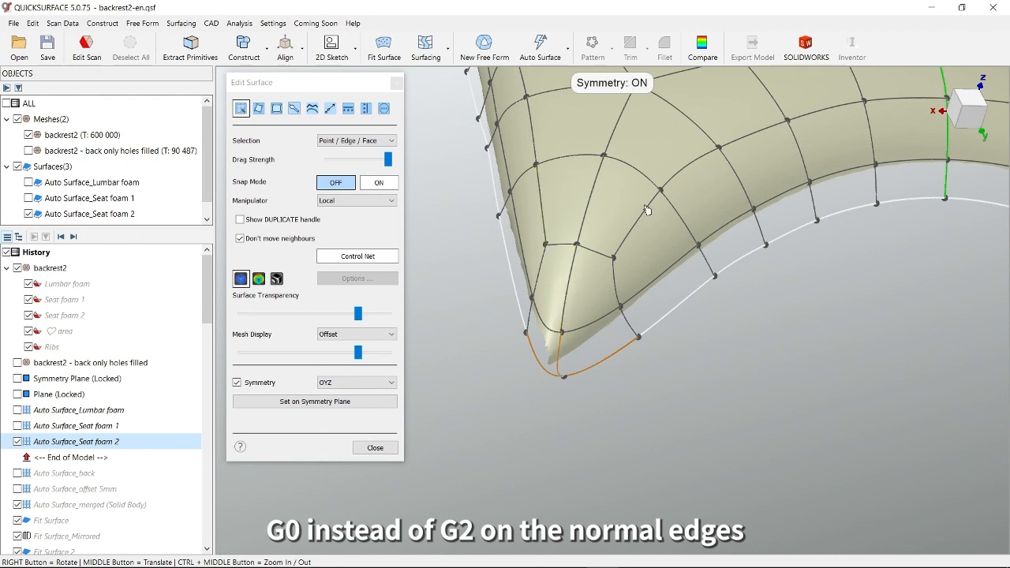
{"action": "middle_click_drag", "start_coordinate": [551, 393], "coordinate": [536, 444]}
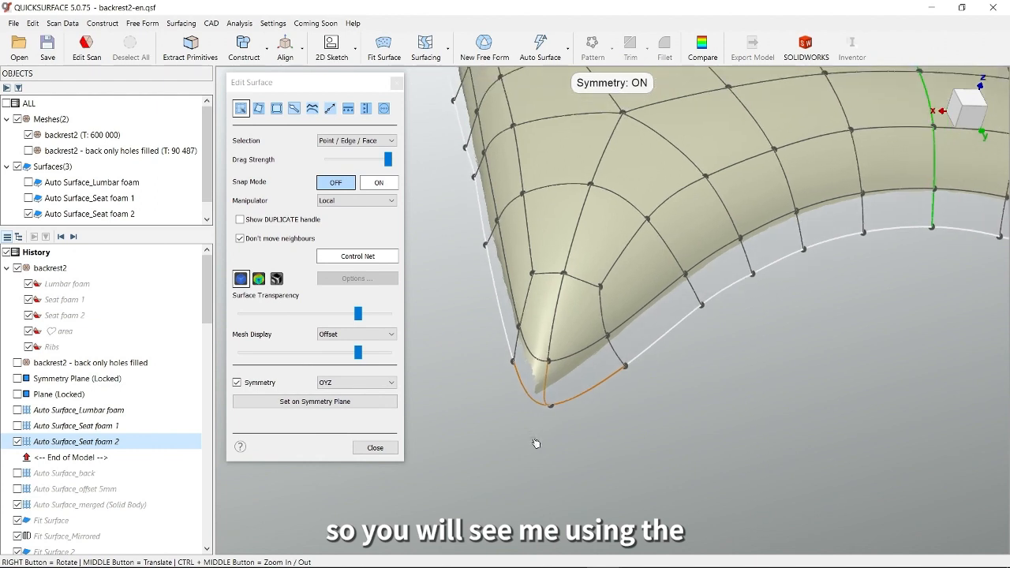
{"action": "left_click", "coordinate": [375, 447]}
Show the Seat foam 1 and Lumbar foam auto surfaces together with Seat foam 2 to view all three pads
{"action": "right_click_drag", "start_coordinate": [513, 389], "coordinate": [521, 420]}
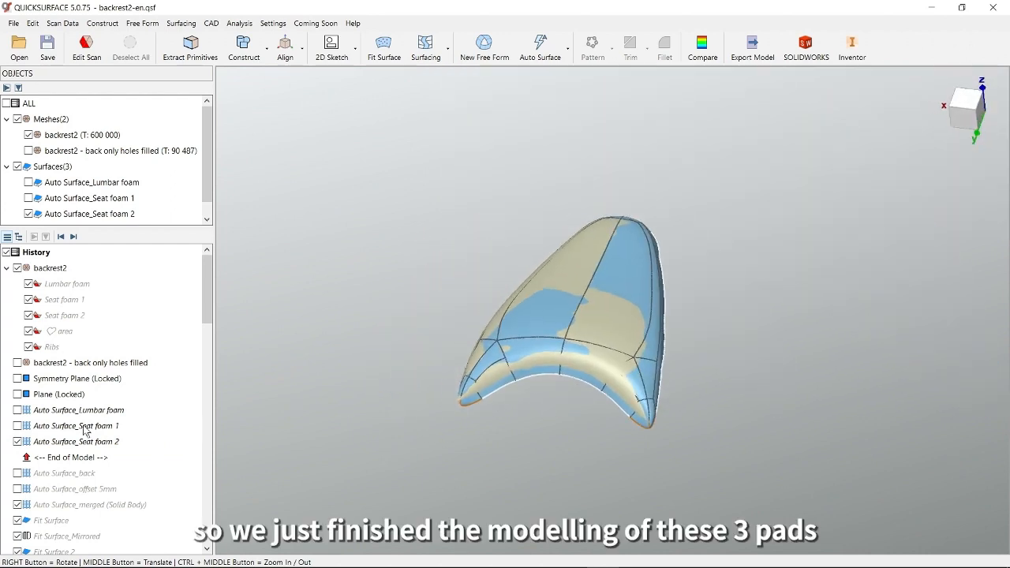
{"action": "left_click", "coordinate": [18, 426]}
{"action": "left_click", "coordinate": [19, 410]}
{"action": "scroll", "coordinate": [551, 401], "scroll_direction": "down", "scroll_amount": 5}
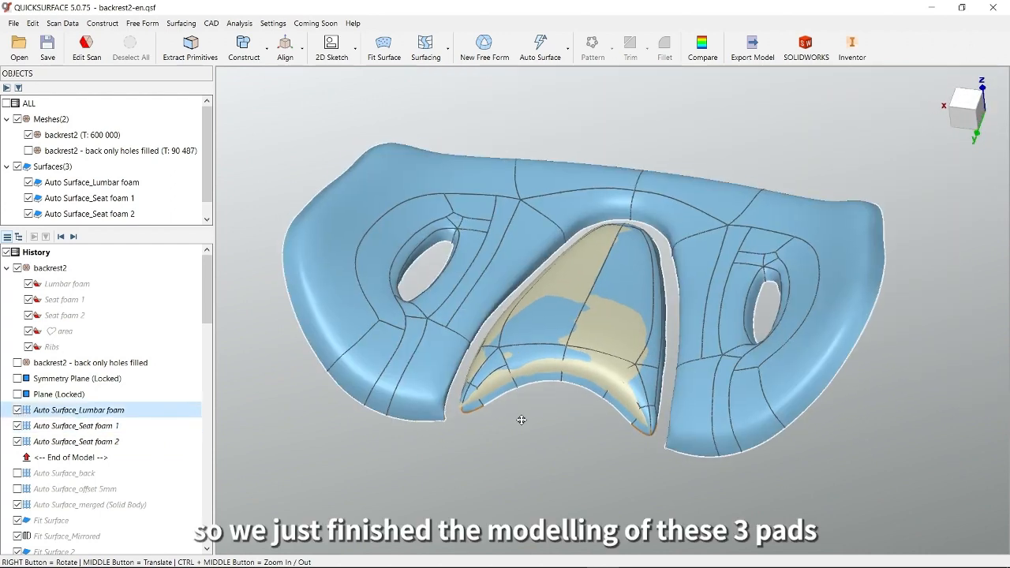
{"action": "scroll", "coordinate": [551, 401], "scroll_direction": "up", "scroll_amount": 2}
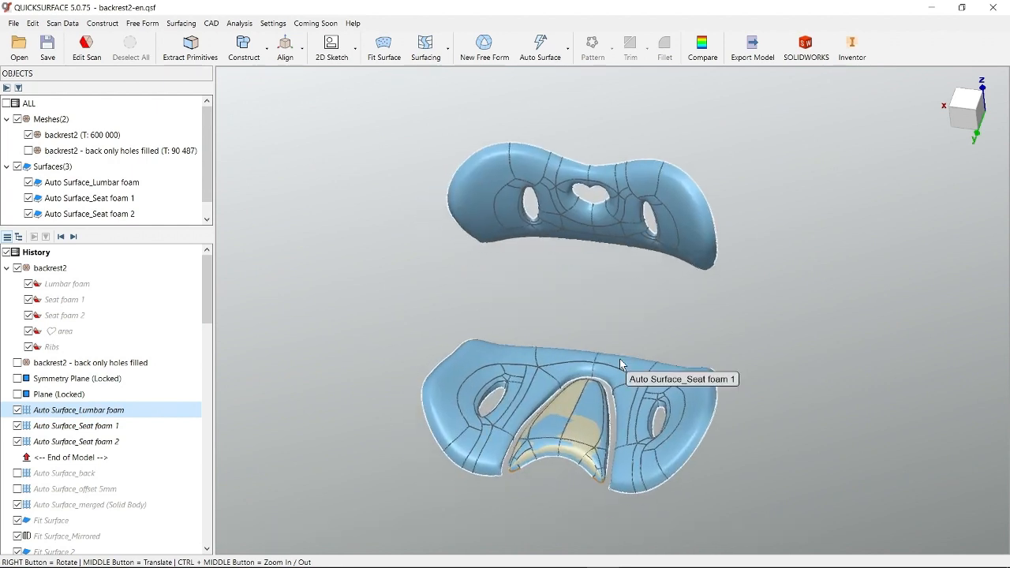
{"action": "right_click_drag", "start_coordinate": [651, 325], "coordinate": [606, 241]}
Open the backrest2 mesh for scan editing, unhide all of its hidden regions, and hide all the surfaces
{"action": "double_click", "coordinate": [76, 139]}
{"action": "left_click", "coordinate": [320, 169]}
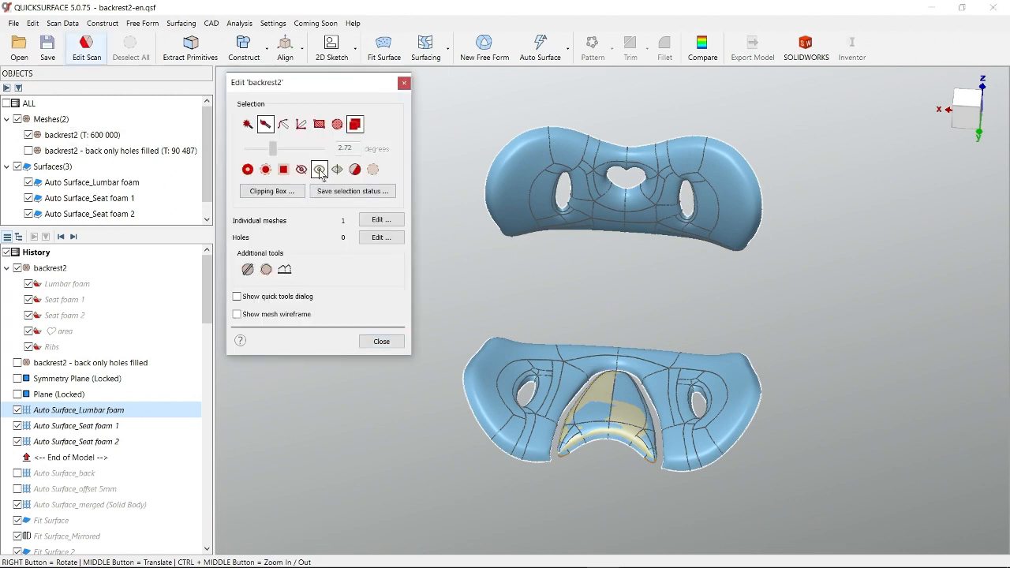
{"action": "right_click_drag", "start_coordinate": [652, 382], "coordinate": [556, 359]}
{"action": "right_click_drag", "start_coordinate": [628, 329], "coordinate": [509, 314]}
{"action": "left_click", "coordinate": [17, 167]}
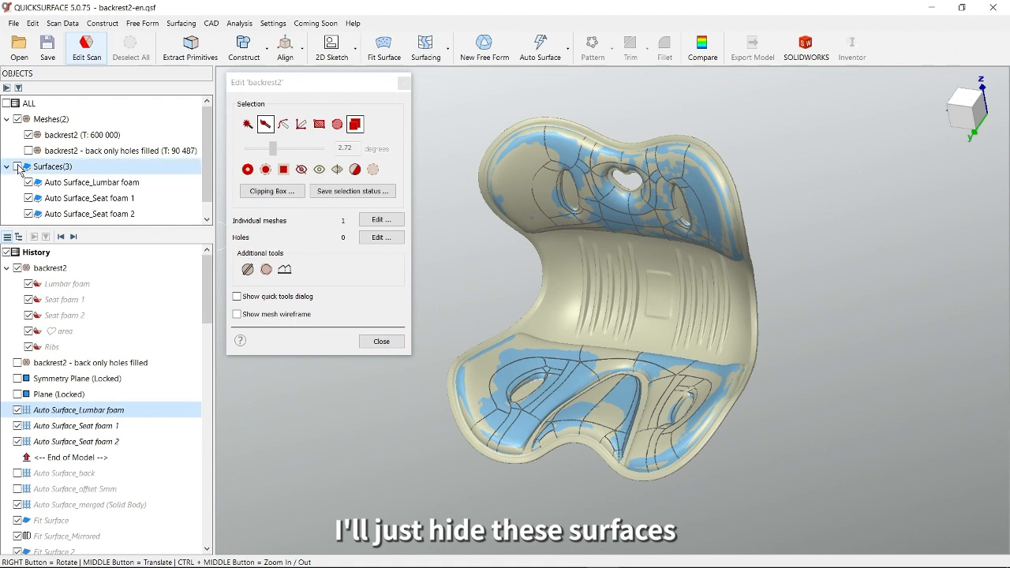
Examine the wall thickness along the backrest mesh's side profile and its back face, and close the scan editing
{"action": "right_click_drag", "start_coordinate": [613, 316], "coordinate": [672, 353]}
{"action": "scroll", "coordinate": [680, 342], "scroll_direction": "up", "scroll_amount": 4}
{"action": "right_click_drag", "start_coordinate": [733, 341], "coordinate": [684, 311]}
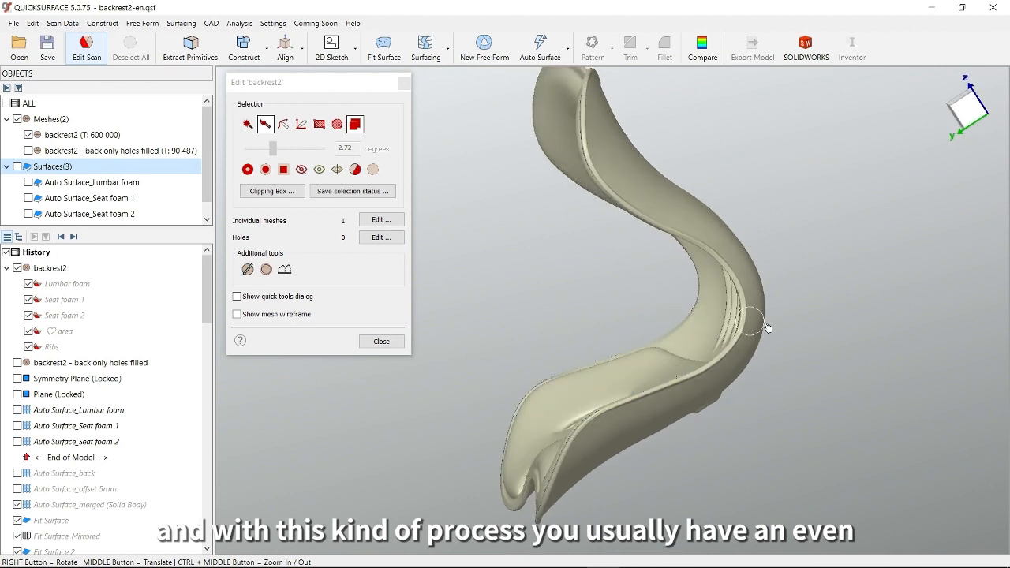
{"action": "right_click_drag", "start_coordinate": [801, 333], "coordinate": [453, 293]}
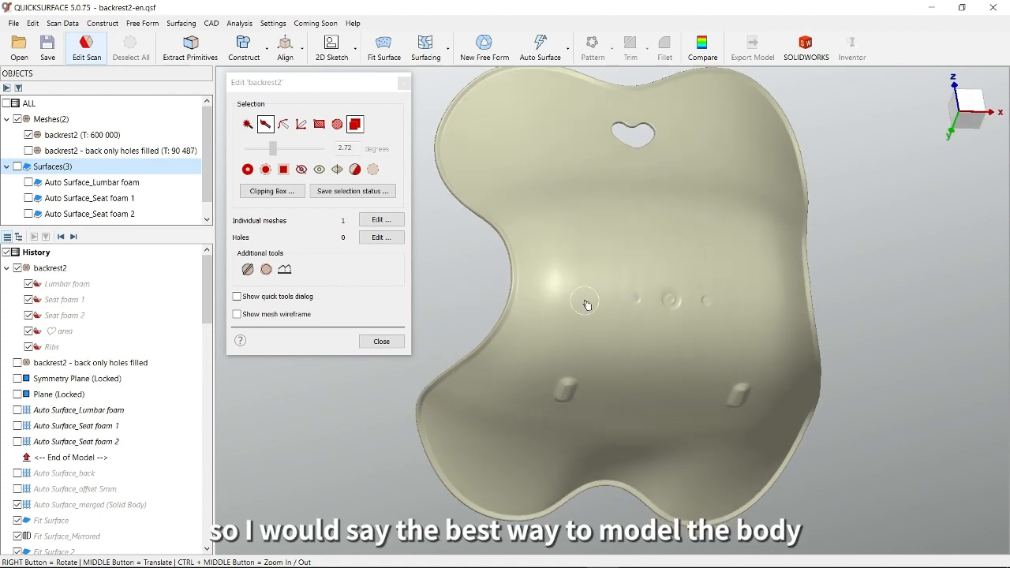
{"action": "middle_click_drag", "start_coordinate": [592, 309], "coordinate": [600, 323]}
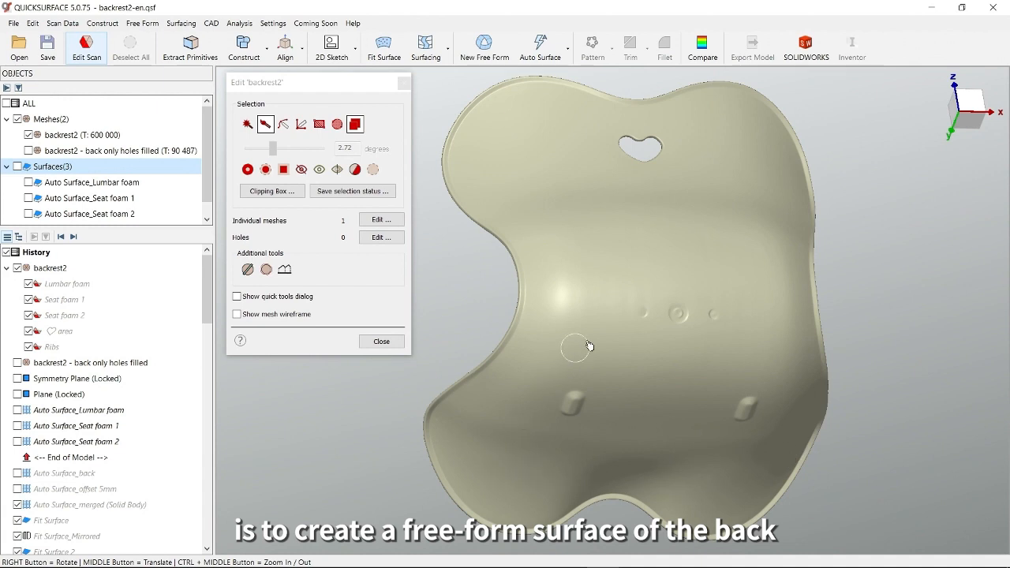
{"action": "right_click_drag", "start_coordinate": [644, 287], "coordinate": [727, 304]}
{"action": "middle_click_drag", "start_coordinate": [686, 303], "coordinate": [752, 323]}
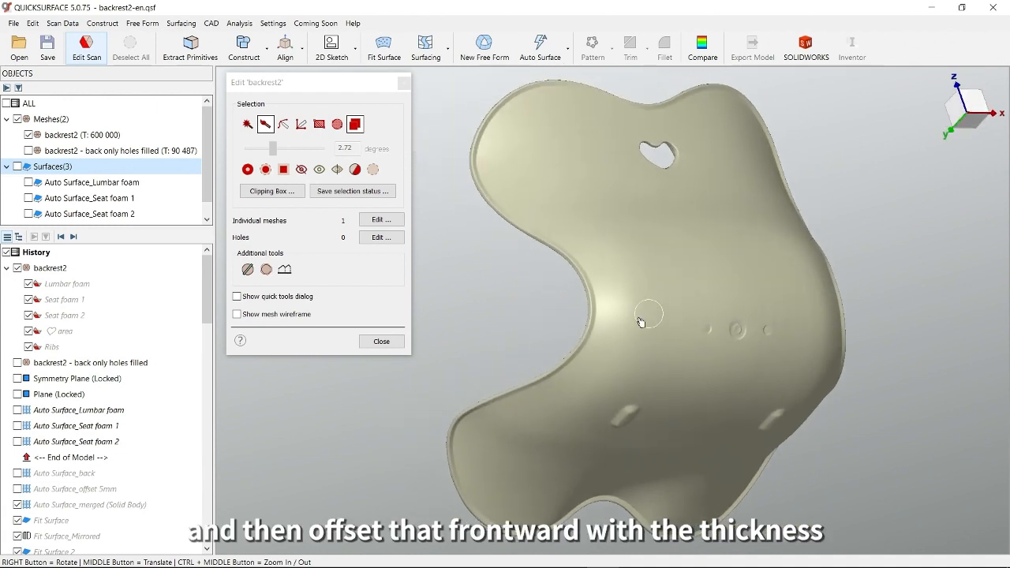
{"action": "left_click", "coordinate": [379, 343]}
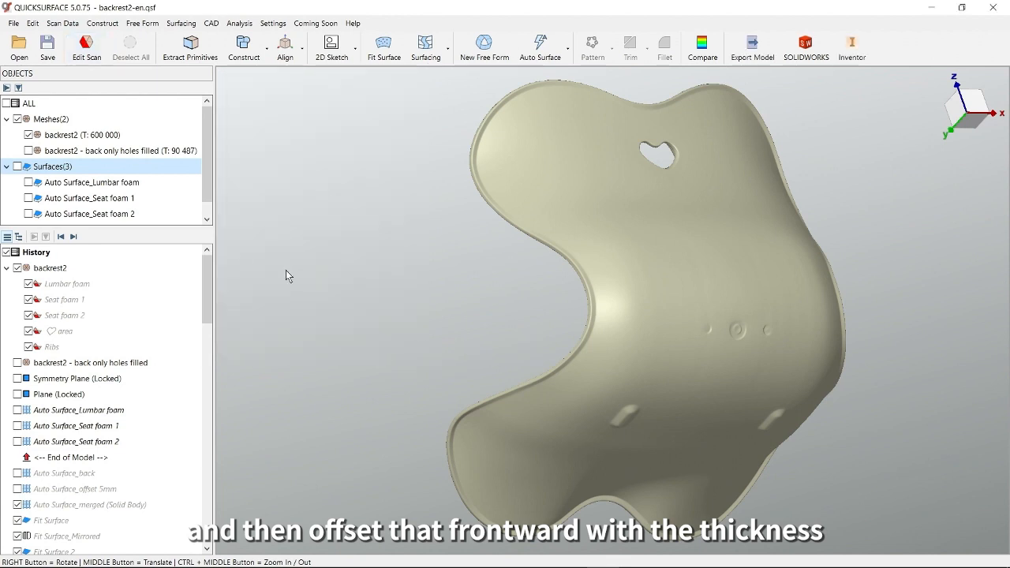
Show the "backrest2 - back only holes filled" mesh in place of the full backrest2 mesh and examine the isolated back
{"action": "left_click", "coordinate": [28, 150]}
{"action": "left_click", "coordinate": [28, 134]}
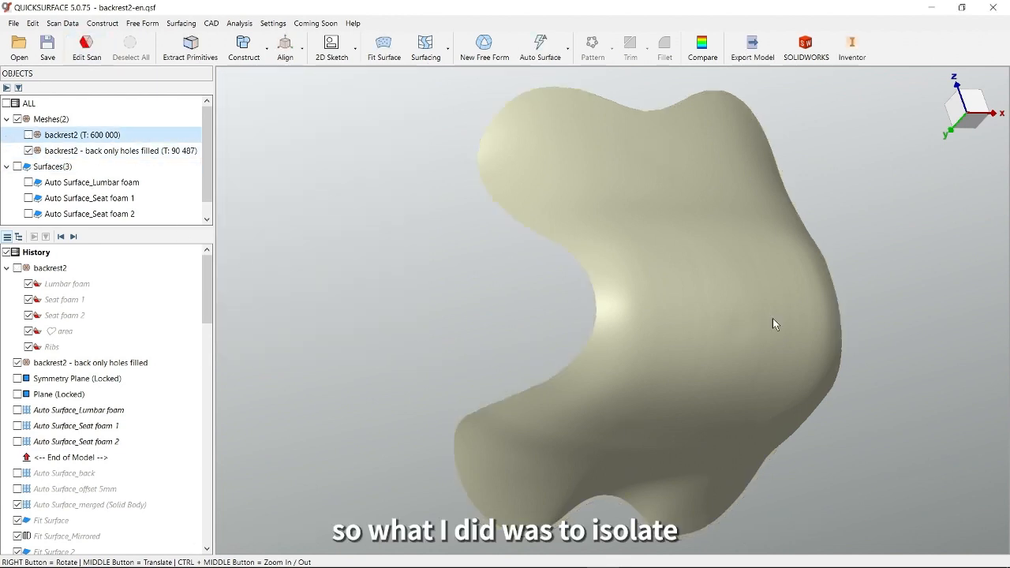
{"action": "right_click_drag", "start_coordinate": [774, 319], "coordinate": [677, 277]}
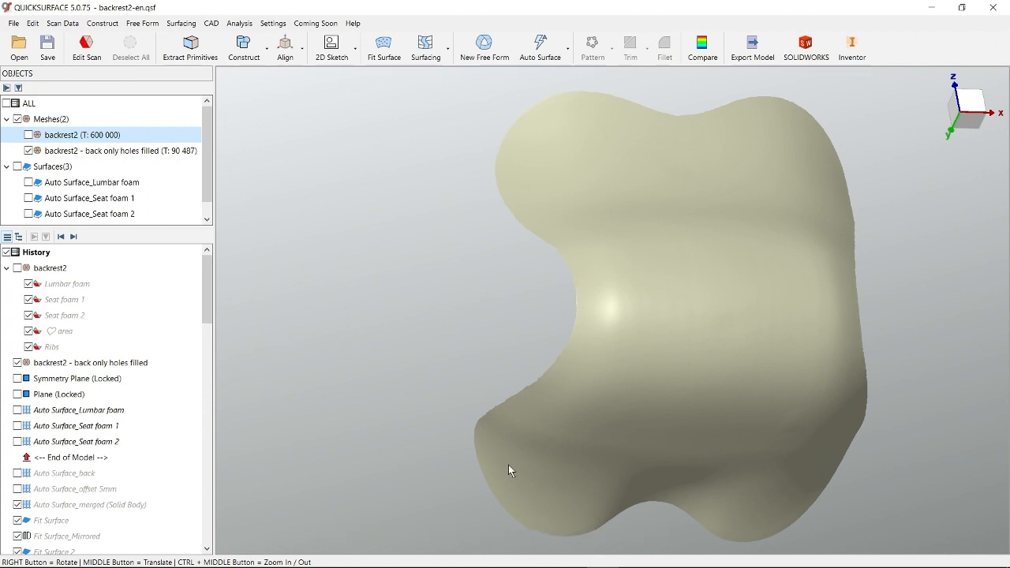
{"action": "right_click_drag", "start_coordinate": [842, 419], "coordinate": [754, 337]}
{"action": "middle_click_drag", "start_coordinate": [754, 336], "coordinate": [631, 337]}
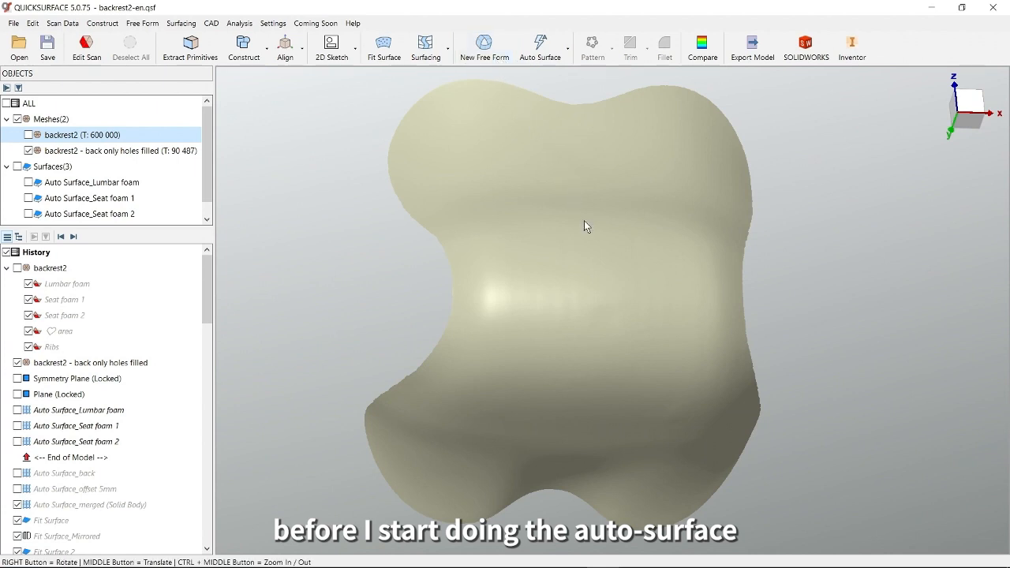
{"action": "right_click_drag", "start_coordinate": [603, 281], "coordinate": [642, 288]}
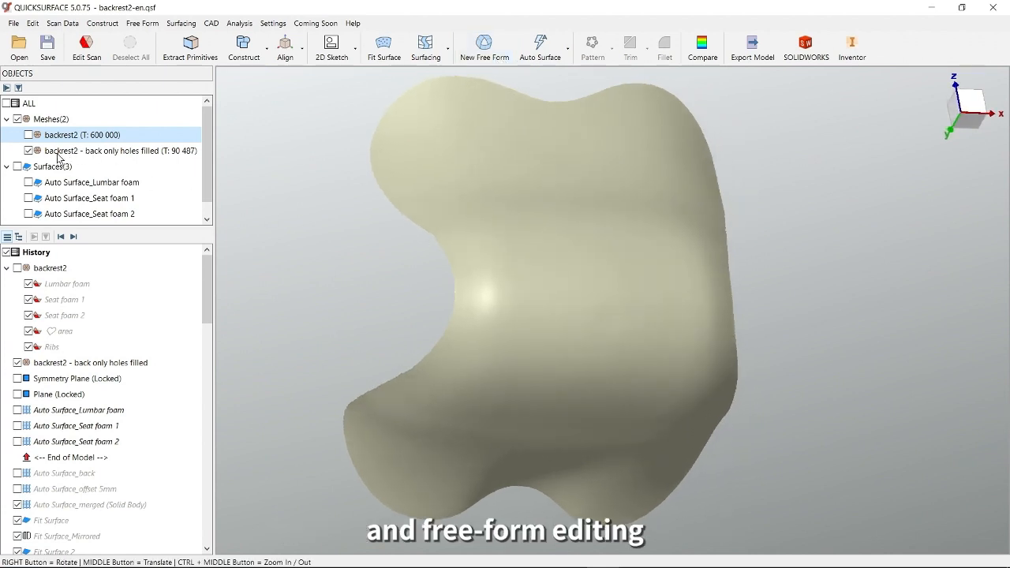
Switch back to the original backrest2 mesh and examine its heart-shaped hole, small round marks and raised bosses for comparison
{"action": "left_click", "coordinate": [29, 135]}
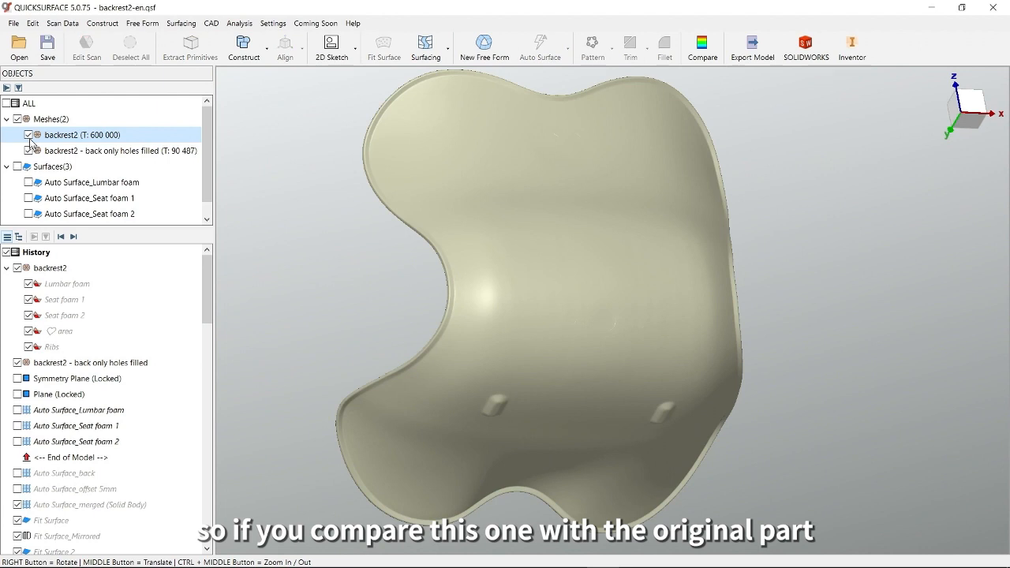
{"action": "left_click", "coordinate": [28, 151]}
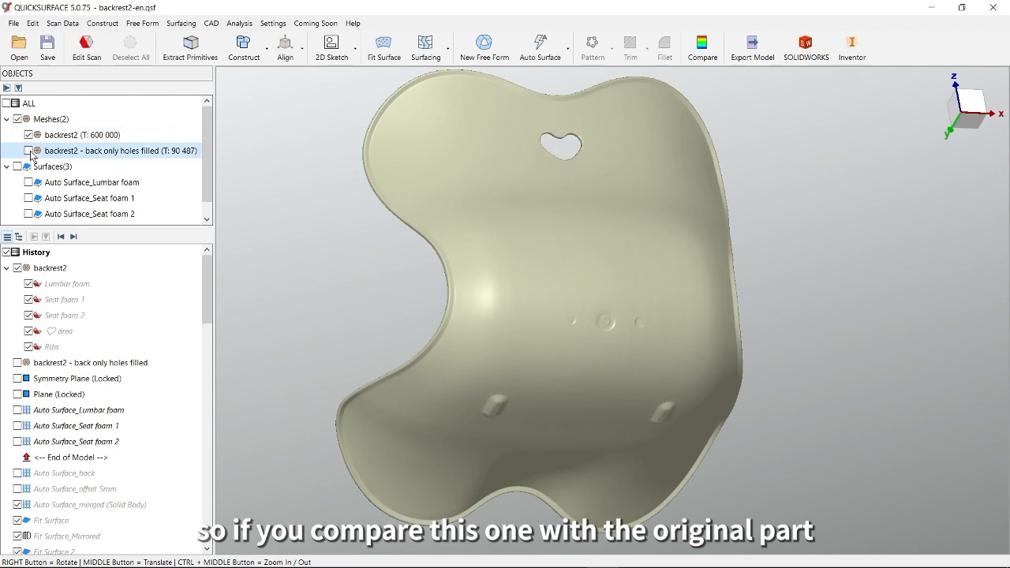
{"action": "right_click_drag", "start_coordinate": [682, 392], "coordinate": [677, 361]}
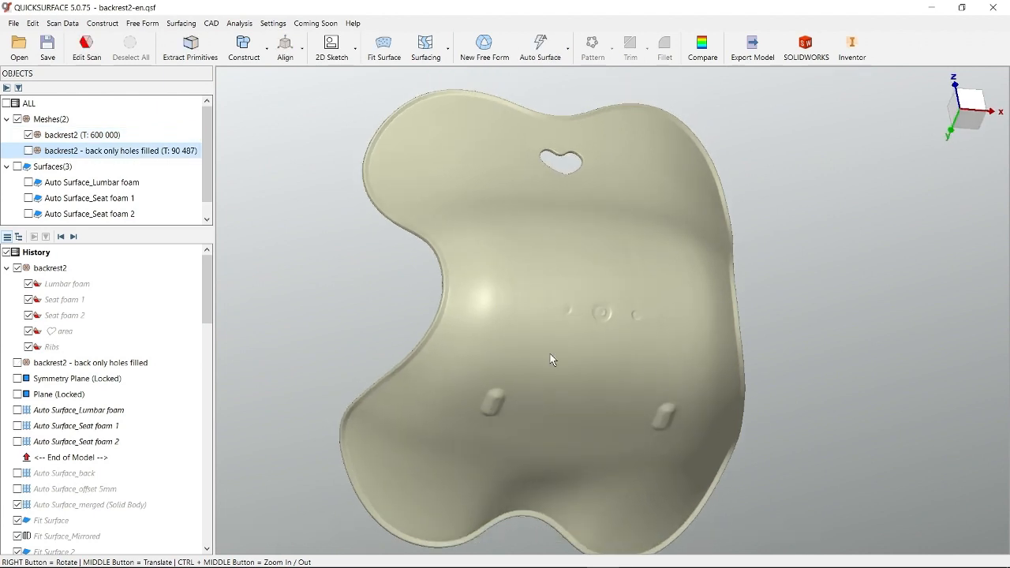
{"action": "middle_click_drag", "start_coordinate": [546, 340], "coordinate": [568, 318]}
{"action": "right_click_drag", "start_coordinate": [652, 339], "coordinate": [640, 305]}
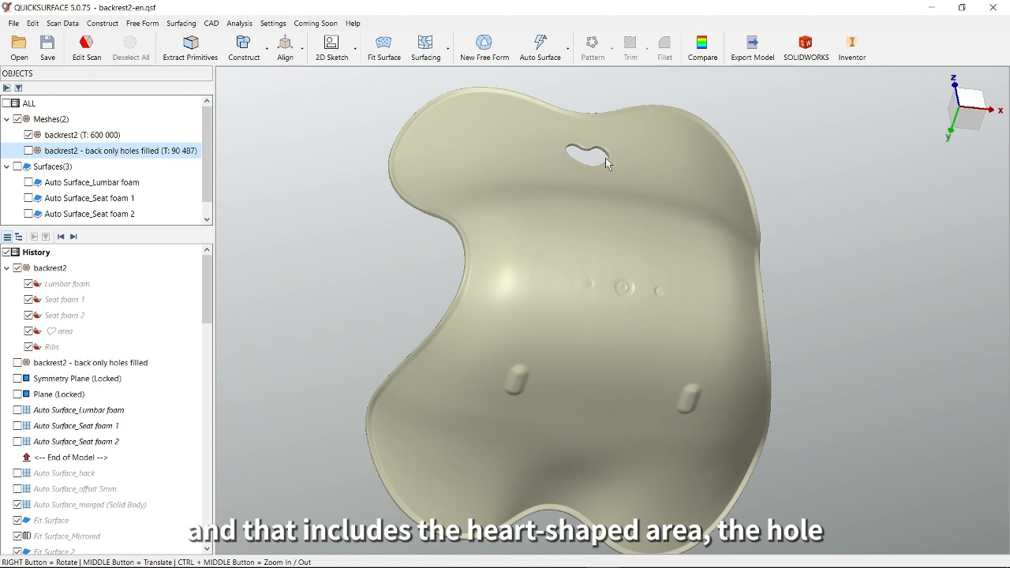
{"action": "scroll", "coordinate": [593, 314], "scroll_direction": "up", "scroll_amount": 4}
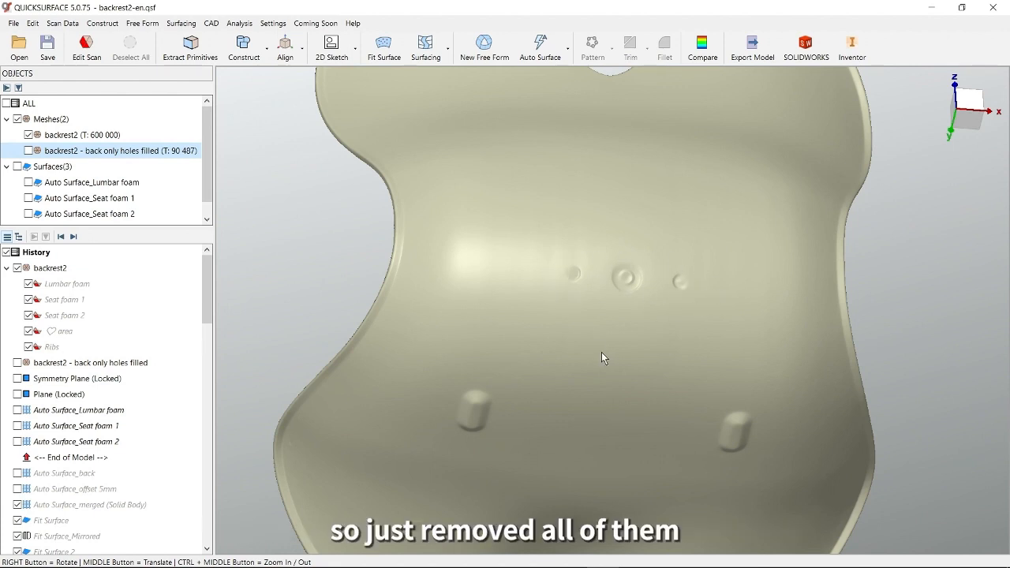
{"action": "middle_click_drag", "start_coordinate": [610, 386], "coordinate": [631, 304]}
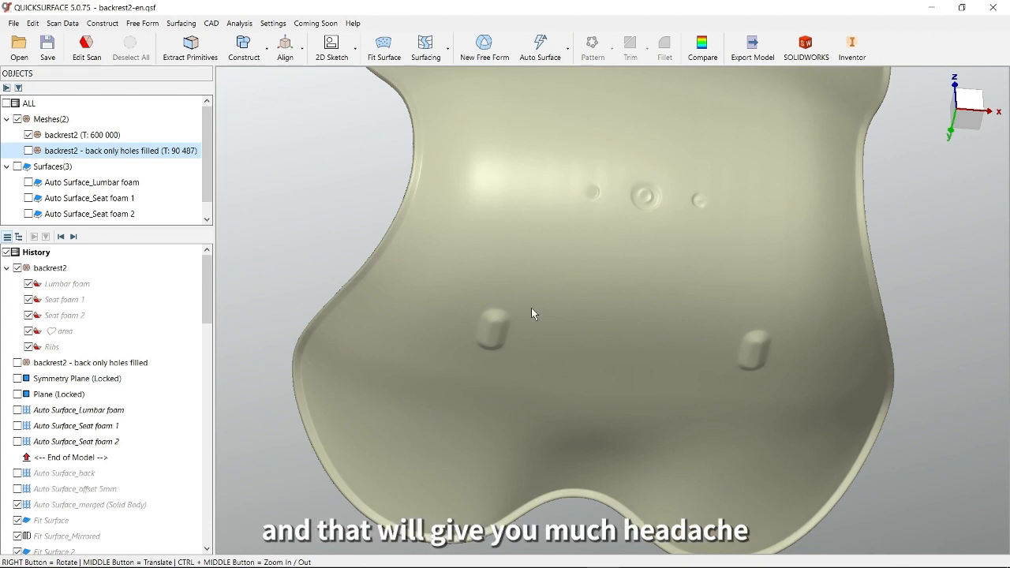
Display only the "backrest2 - back only holes filled" mesh again, hiding the original backrest2 mesh
{"action": "left_click", "coordinate": [28, 151]}
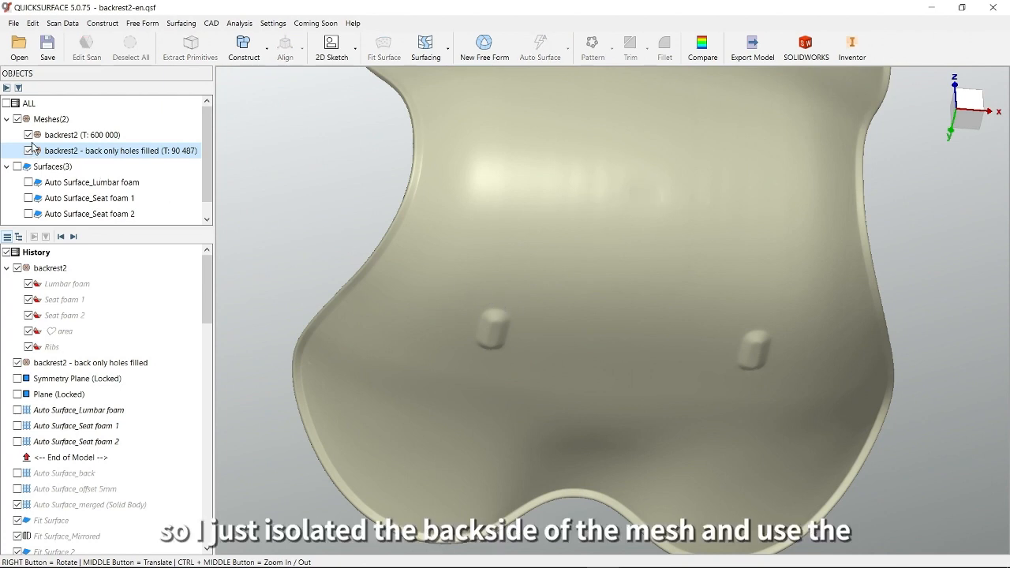
{"action": "left_click", "coordinate": [29, 135]}
{"action": "scroll", "coordinate": [541, 284], "scroll_direction": "down", "scroll_amount": 5}
{"action": "mouse_move", "coordinate": [551, 279]}
{"action": "right_mouse_down"}
{"action": "mouse_move", "coordinate": [573, 321]}
{"action": "mouse_move", "coordinate": [644, 314]}
{"action": "mouse_move", "coordinate": [650, 295]}
{"action": "right_mouse_up"}
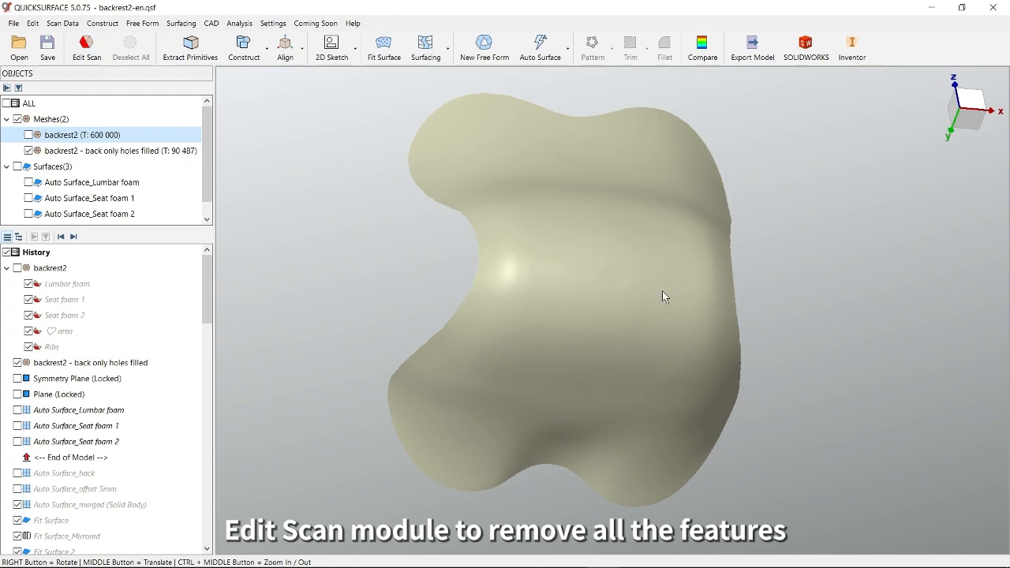
{"action": "right_click_drag", "start_coordinate": [636, 262], "coordinate": [700, 251]}
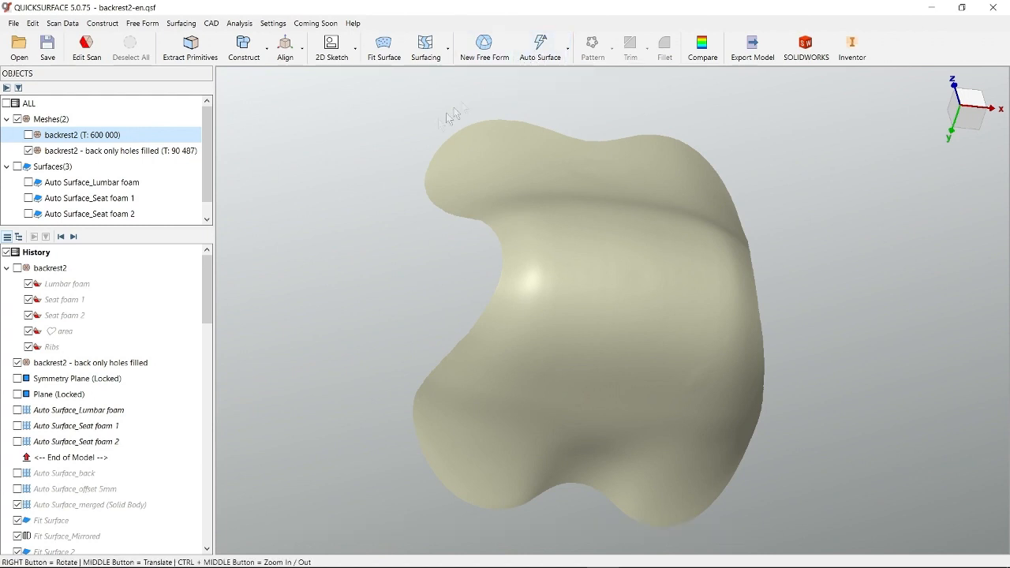
Advance the history to include Auto Surface_back, check its deviation from the back mesh with Compare, and close the comparison
{"action": "left_click", "coordinate": [72, 239]}
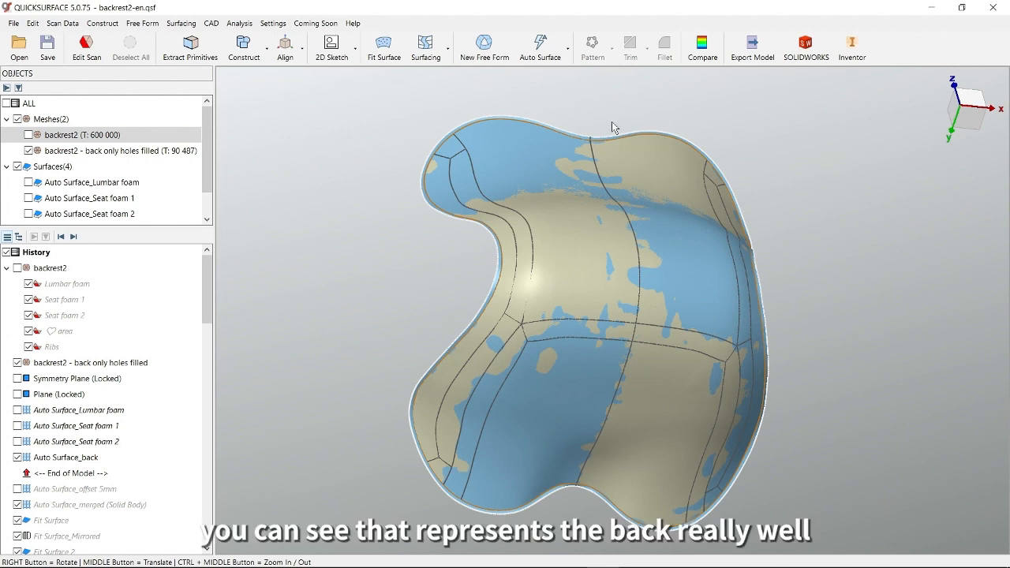
{"action": "left_click", "coordinate": [699, 60]}
{"action": "right_click_drag", "start_coordinate": [713, 214], "coordinate": [758, 274]}
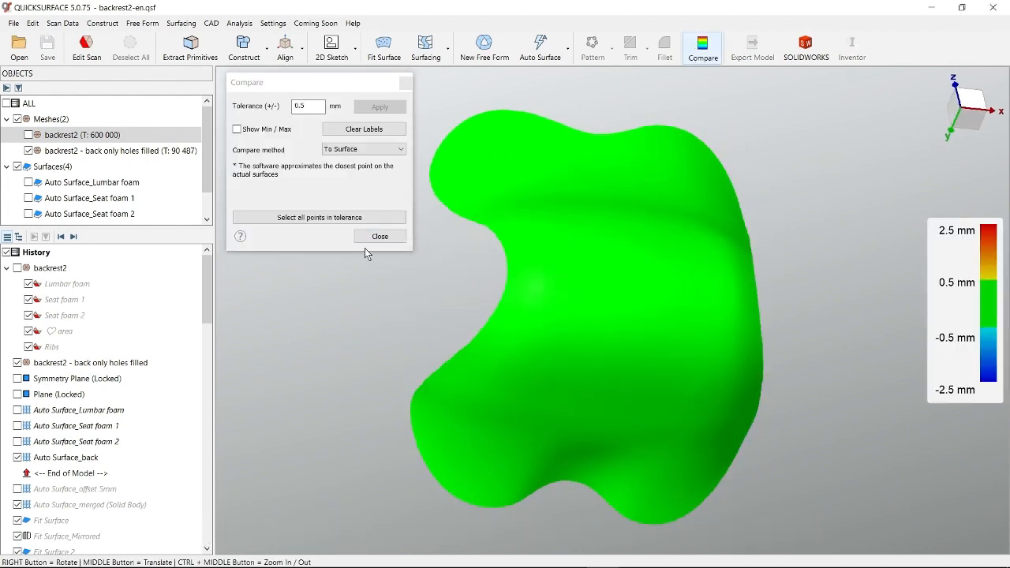
{"action": "left_click", "coordinate": [367, 237]}
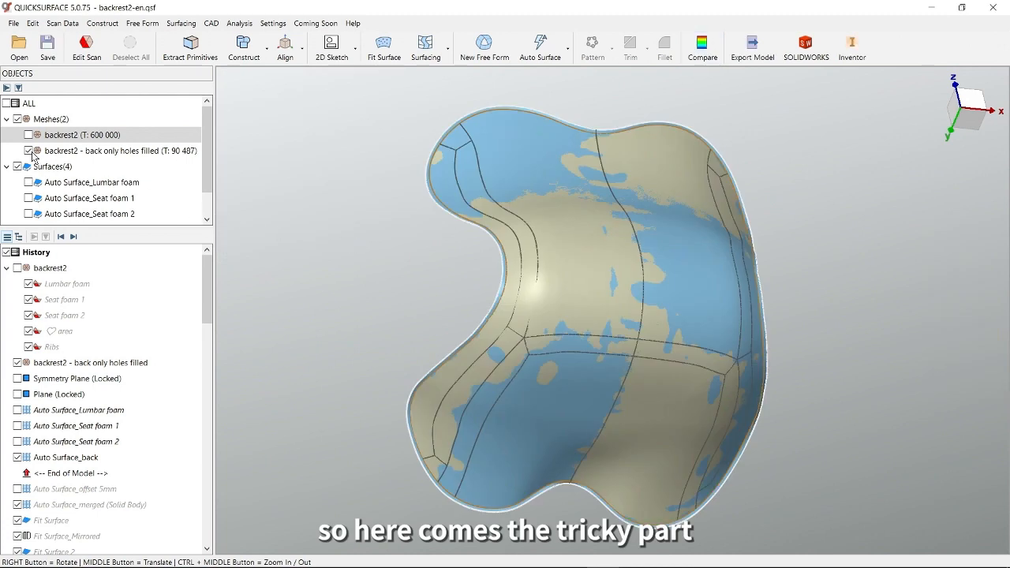
Show the original backrest2 mesh instead of the holes-filled one, hide Auto Surface_back, and inspect the rim from the front
{"action": "left_click", "coordinate": [29, 152]}
{"action": "left_click", "coordinate": [29, 135]}
{"action": "right_click_drag", "start_coordinate": [413, 227], "coordinate": [532, 287]}
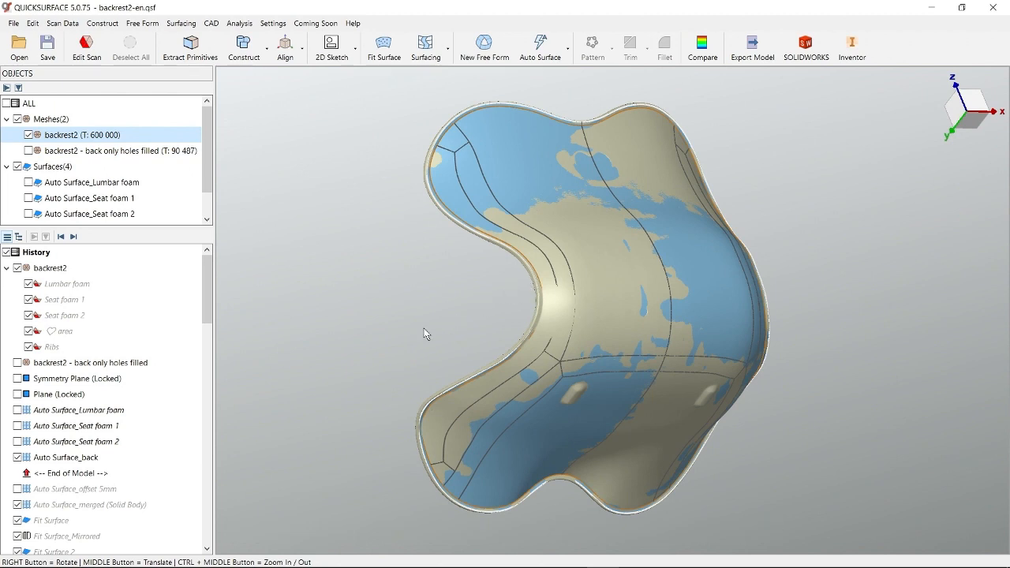
{"action": "left_click", "coordinate": [17, 457]}
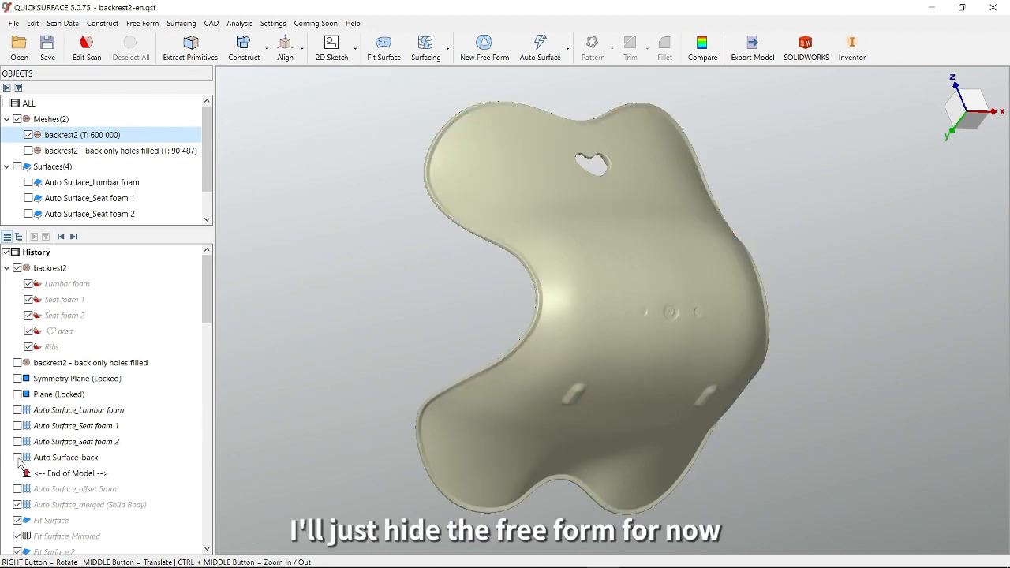
{"action": "right_click_drag", "start_coordinate": [505, 314], "coordinate": [707, 307]}
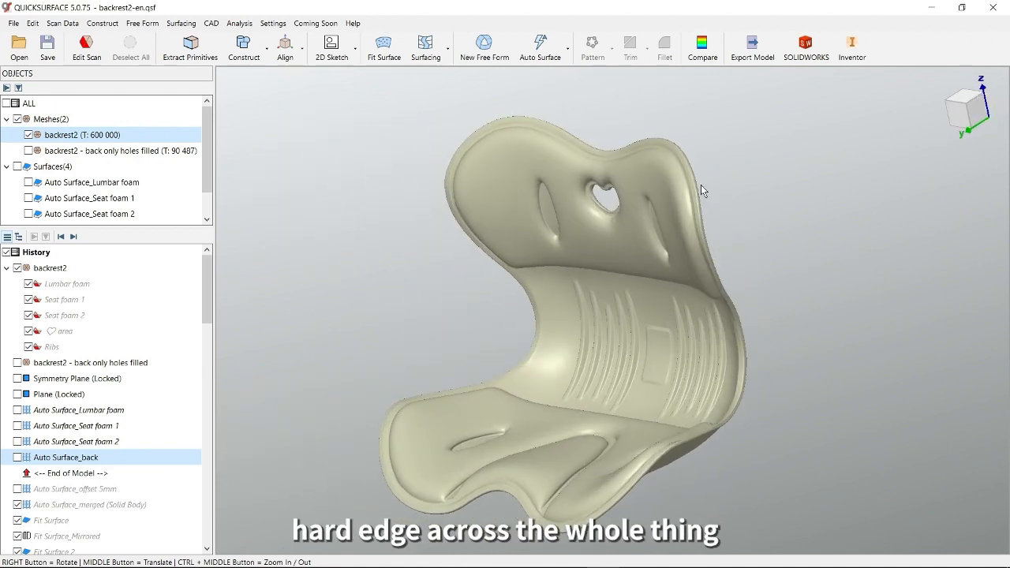
Show Auto Surface_back together with the backrest2 mesh and open the surface for editing
{"action": "right_click_drag", "start_coordinate": [671, 205], "coordinate": [715, 220]}
{"action": "middle_click_drag", "start_coordinate": [685, 212], "coordinate": [785, 248]}
{"action": "scroll", "coordinate": [722, 221], "scroll_direction": "up", "scroll_amount": 3}
{"action": "right_click_drag", "start_coordinate": [784, 248], "coordinate": [409, 183]}
{"action": "scroll", "coordinate": [382, 169], "scroll_direction": "up", "scroll_amount": 4}
{"action": "scroll", "coordinate": [475, 237], "scroll_direction": "up", "scroll_amount": 2}
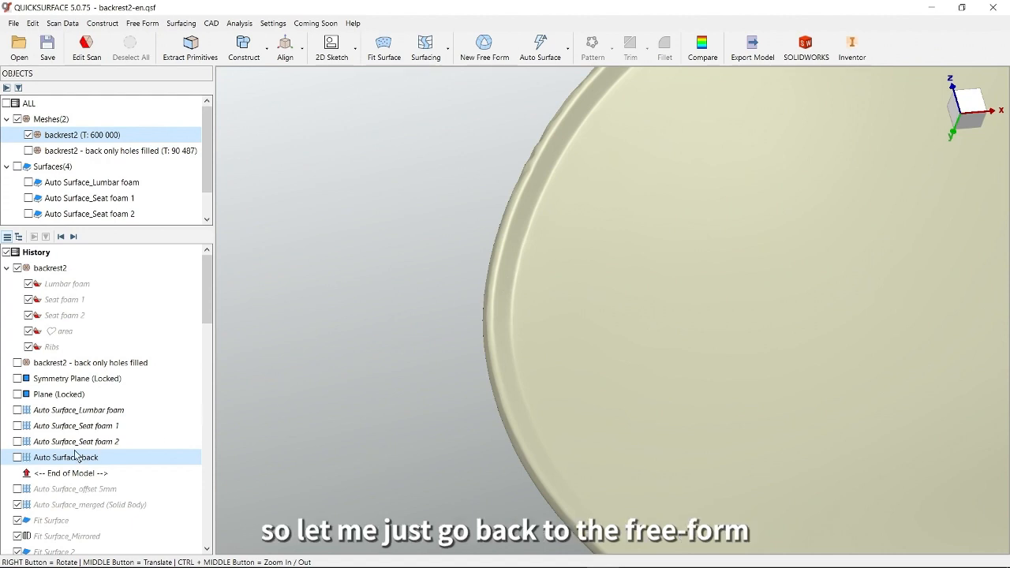
{"action": "left_click", "coordinate": [18, 462]}
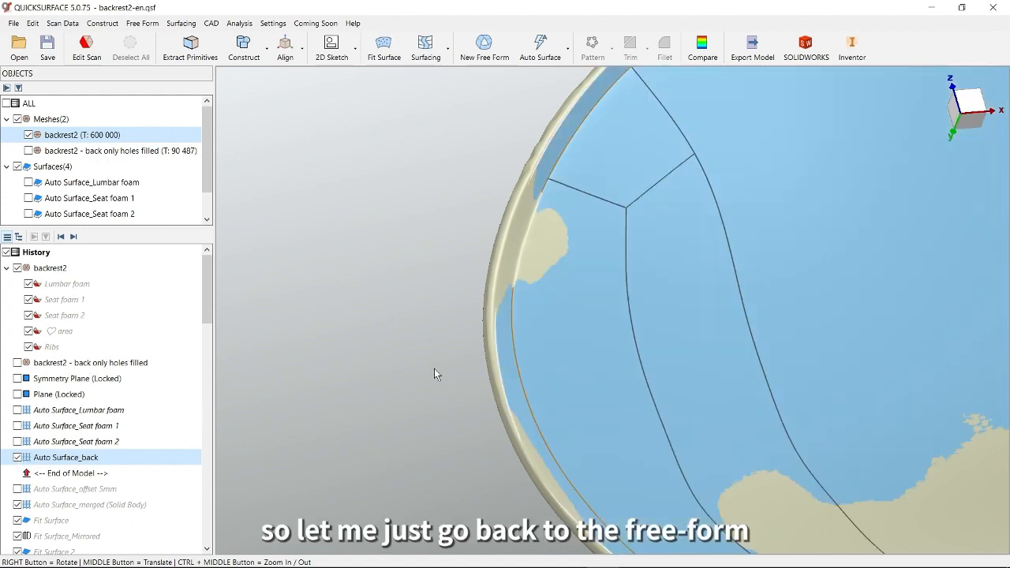
{"action": "double_click", "coordinate": [605, 341]}
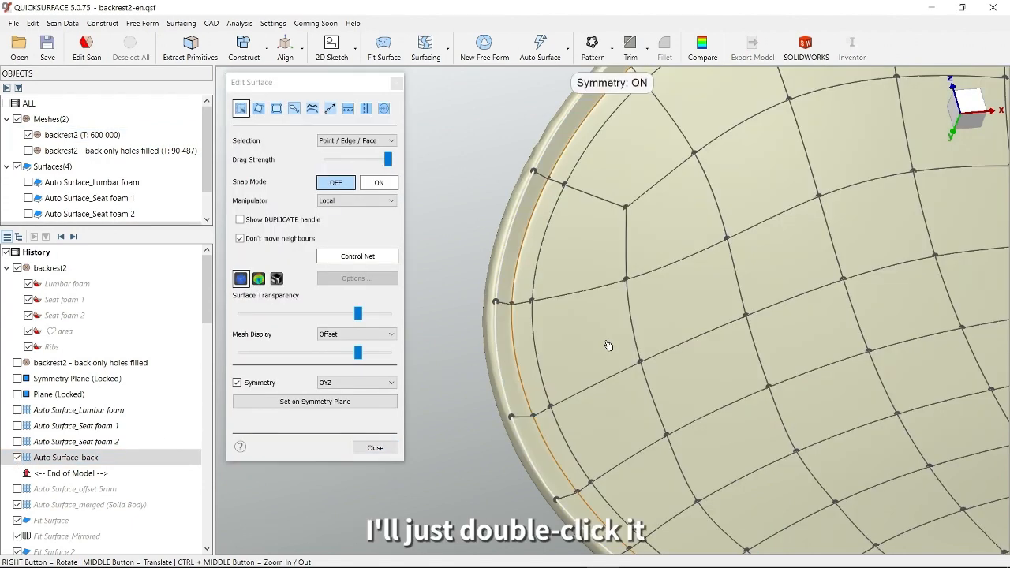
Select the whole creased edge loop just inside the outer boundary of Auto Surface_back and examine its transition along the rim
{"action": "right_click_drag", "start_coordinate": [618, 330], "coordinate": [761, 192]}
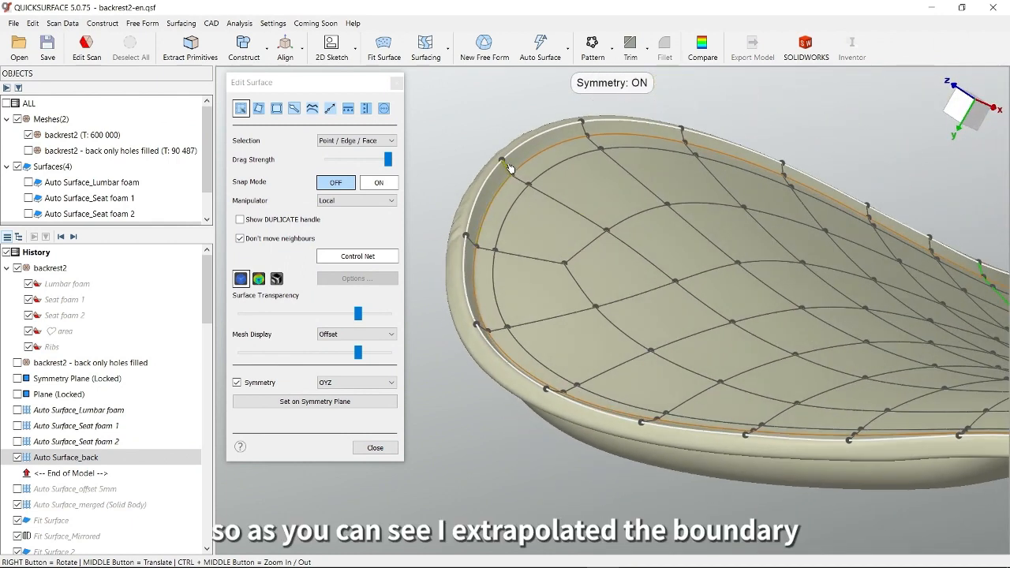
{"action": "scroll", "coordinate": [484, 230], "scroll_direction": "up", "scroll_amount": 3}
{"action": "double_click", "coordinate": [477, 248]}
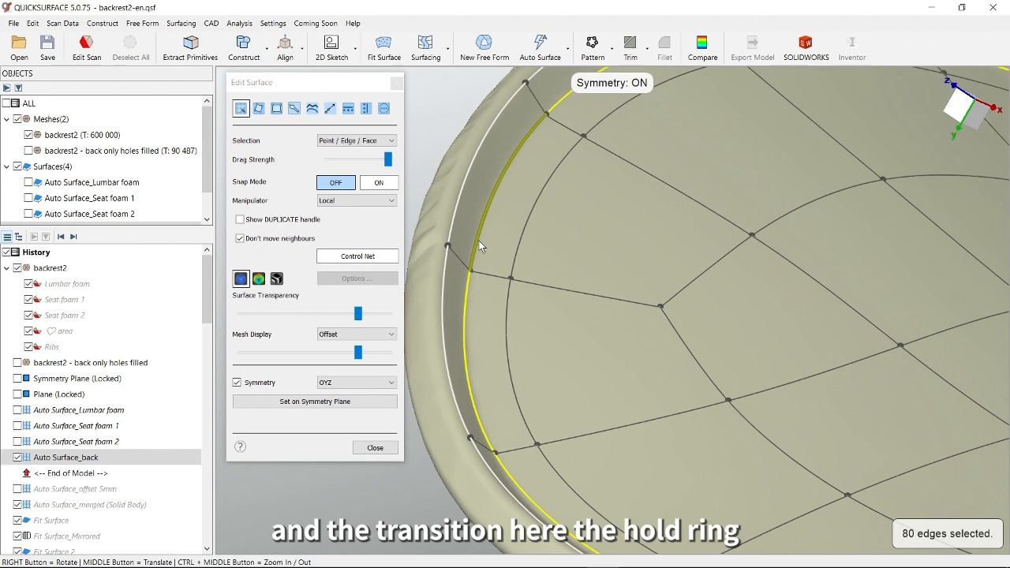
{"action": "mouse_move", "coordinate": [493, 251]}
{"action": "right_mouse_down"}
{"action": "mouse_move", "coordinate": [555, 185]}
{"action": "mouse_move", "coordinate": [600, 198]}
{"action": "mouse_move", "coordinate": [507, 257]}
{"action": "right_mouse_up"}
{"action": "scroll", "coordinate": [506, 264], "scroll_direction": "down", "scroll_amount": 3}
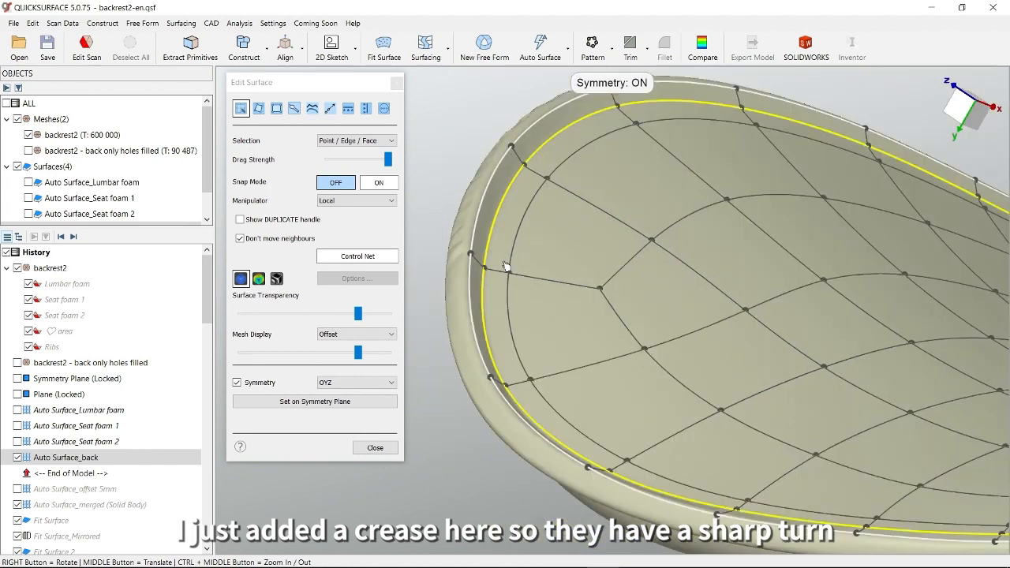
Examine the control net over the whole back surface, from the rim and symmetry line to the heart-shaped hole
{"action": "scroll", "coordinate": [507, 266], "scroll_direction": "down", "scroll_amount": 3}
{"action": "right_click_drag", "start_coordinate": [796, 347], "coordinate": [670, 306]}
{"action": "scroll", "coordinate": [695, 299], "scroll_direction": "down", "scroll_amount": 2}
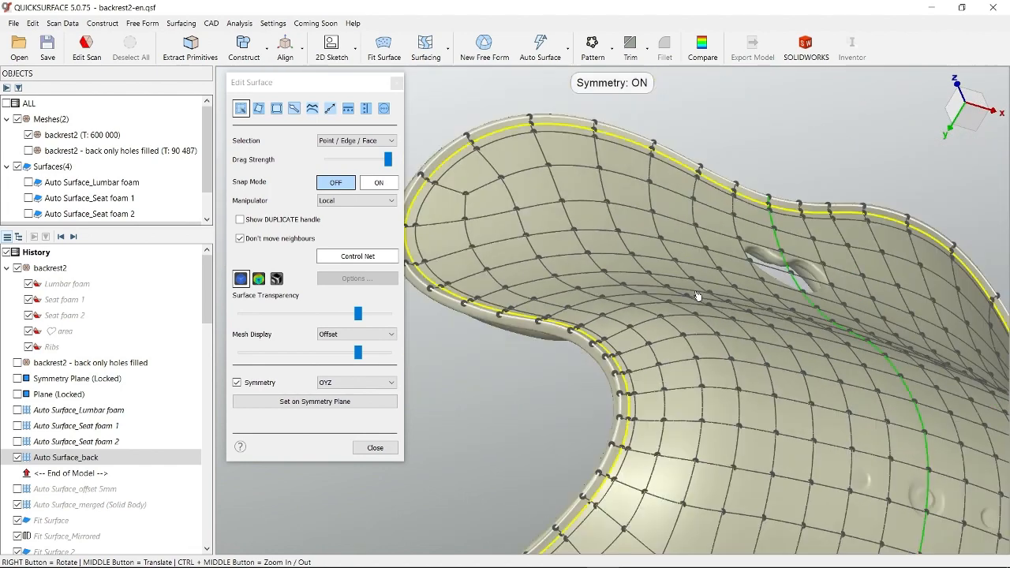
{"action": "scroll", "coordinate": [698, 297], "scroll_direction": "down", "scroll_amount": 8}
{"action": "right_click_drag", "start_coordinate": [652, 285], "coordinate": [612, 335]}
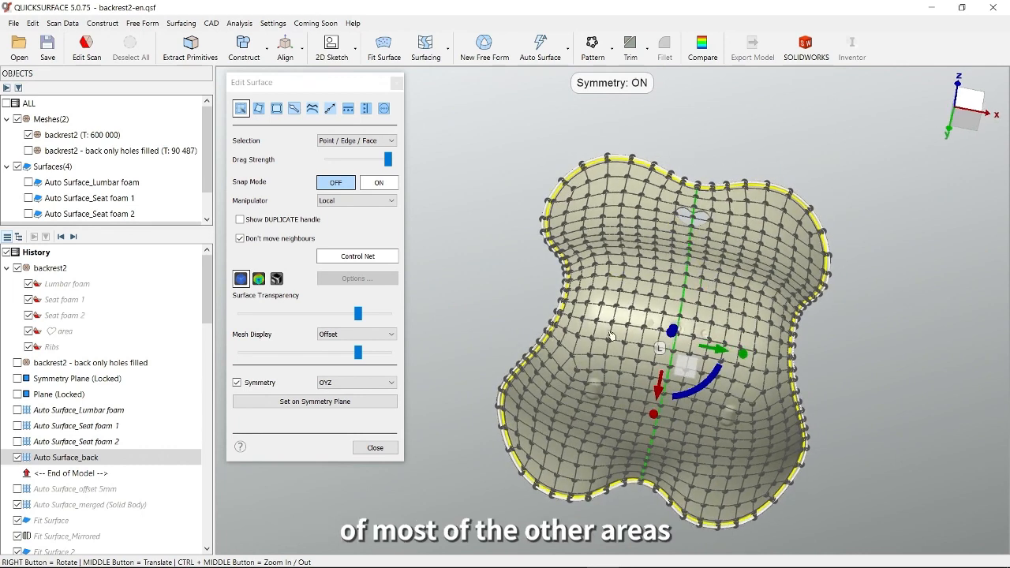
{"action": "right_click_drag", "start_coordinate": [691, 354], "coordinate": [676, 354]}
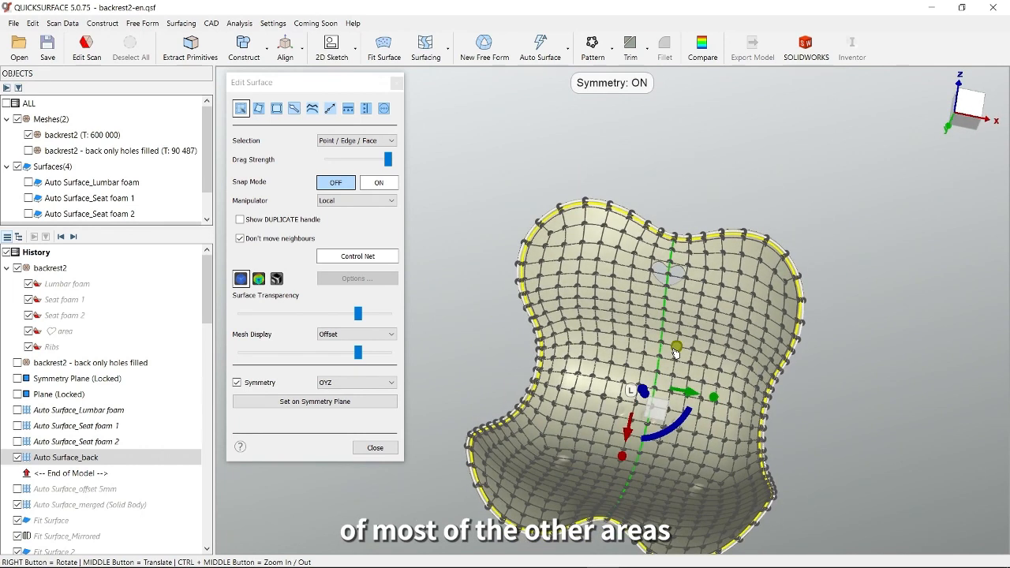
{"action": "middle_click_drag", "start_coordinate": [676, 354], "coordinate": [674, 296]}
{"action": "right_click_drag", "start_coordinate": [682, 234], "coordinate": [603, 304]}
{"action": "scroll", "coordinate": [683, 224], "scroll_direction": "up", "scroll_amount": 5}
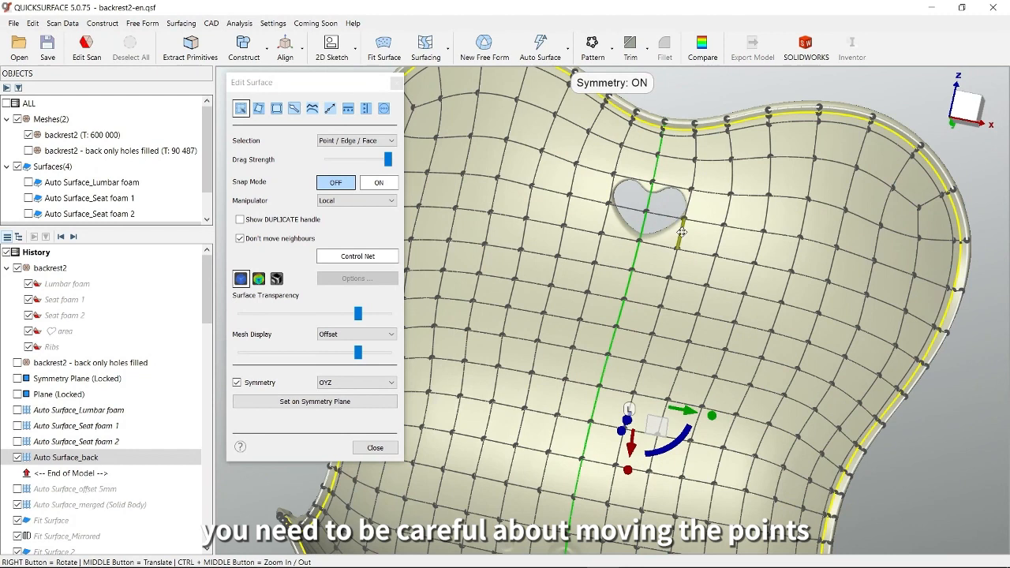
{"action": "scroll", "coordinate": [682, 233], "scroll_direction": "up", "scroll_amount": 4}
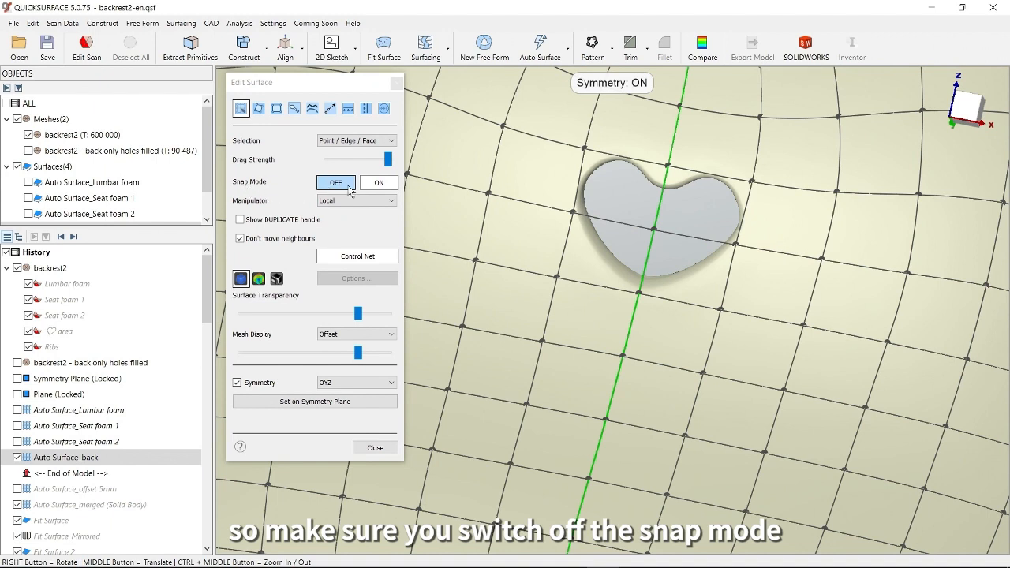
Turn on Snap Mode for the surface edit and review the available snapping types, keeping Ray Projection
{"action": "left_click", "coordinate": [377, 185]}
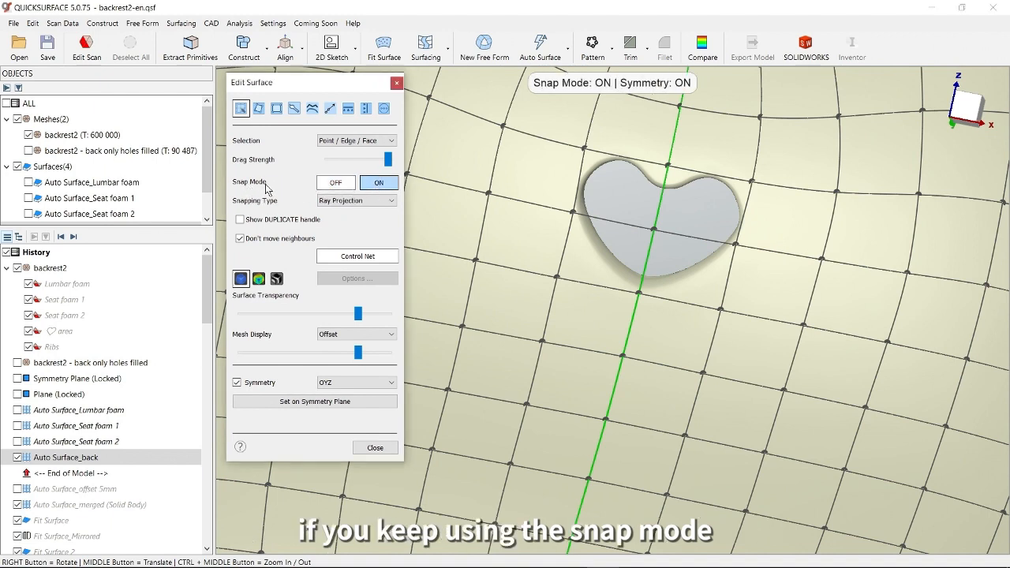
{"action": "left_click", "coordinate": [373, 199]}
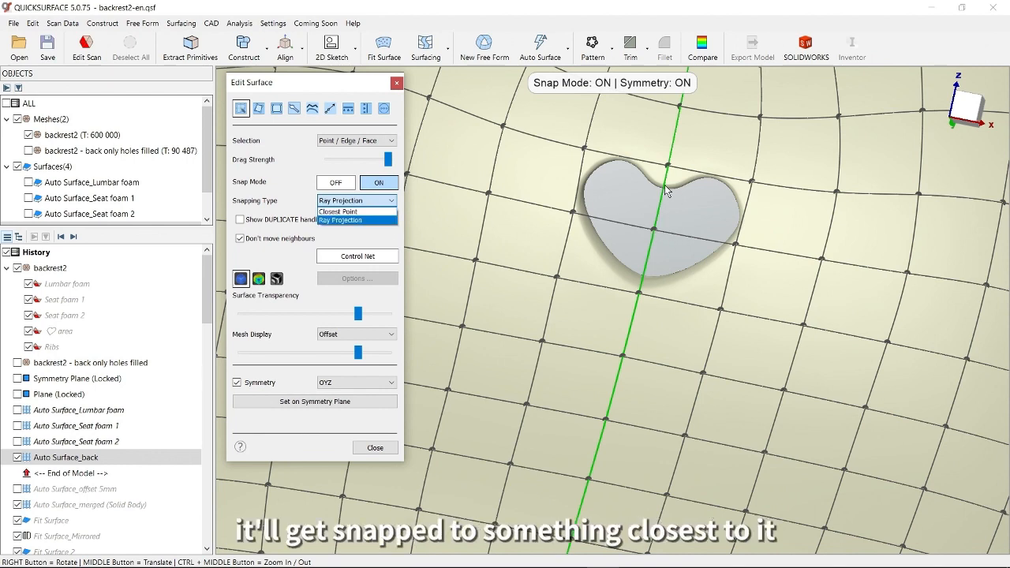
{"action": "left_click", "coordinate": [341, 88]}
Examine the control points around the heart-shaped hole, the injection moulding gate mark and the raised feet
{"action": "scroll", "coordinate": [683, 296], "scroll_direction": "down", "scroll_amount": 4}
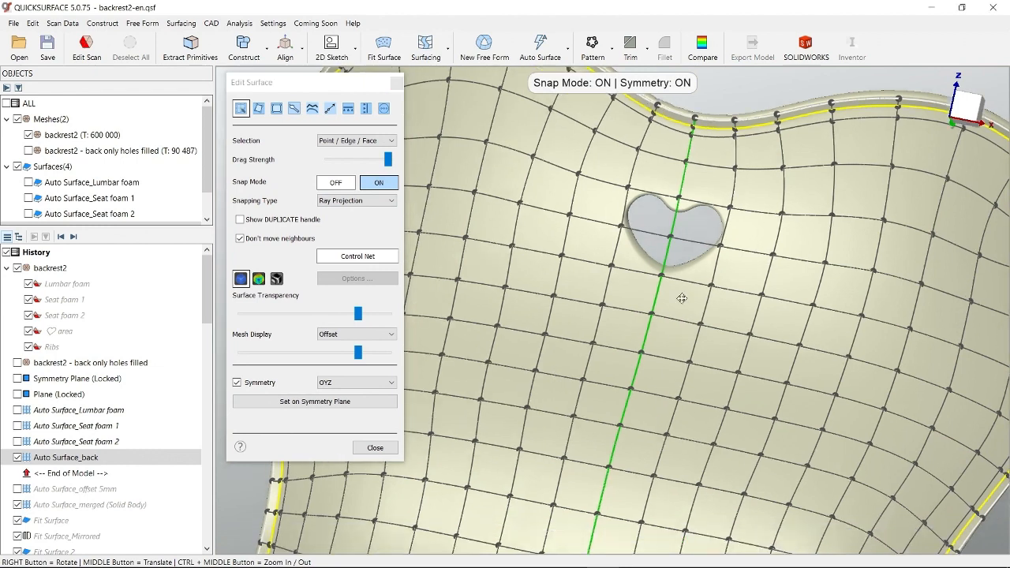
{"action": "scroll", "coordinate": [638, 379], "scroll_direction": "up", "scroll_amount": 3}
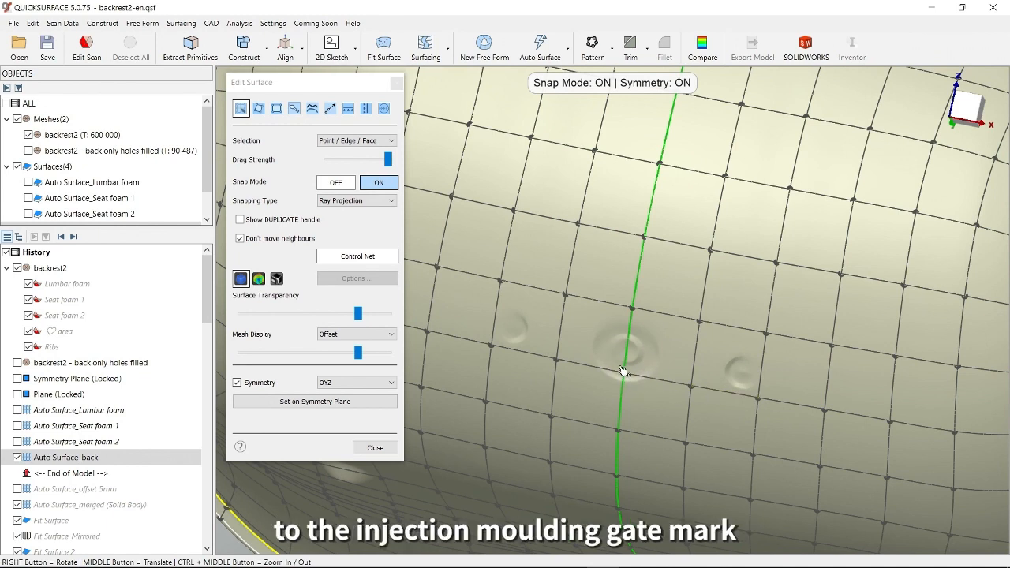
{"action": "scroll", "coordinate": [652, 408], "scroll_direction": "down", "scroll_amount": 7}
{"action": "right_click_drag", "start_coordinate": [652, 408], "coordinate": [636, 482]}
{"action": "scroll", "coordinate": [635, 420], "scroll_direction": "up", "scroll_amount": 2}
{"action": "middle_click_drag", "start_coordinate": [635, 420], "coordinate": [690, 296]}
{"action": "scroll", "coordinate": [623, 316], "scroll_direction": "up", "scroll_amount": 5}
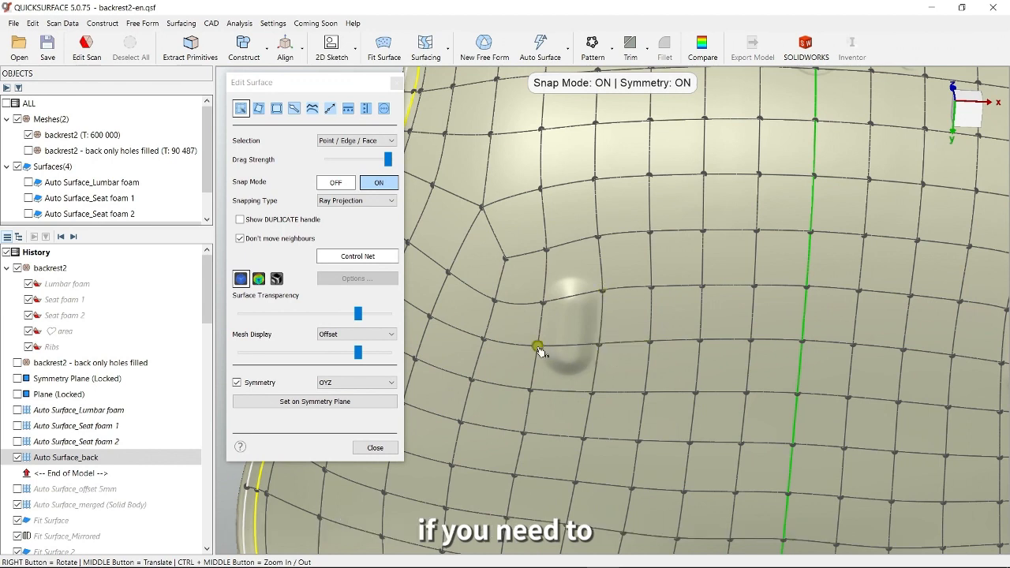
{"action": "scroll", "coordinate": [539, 351], "scroll_direction": "up", "scroll_amount": 5}
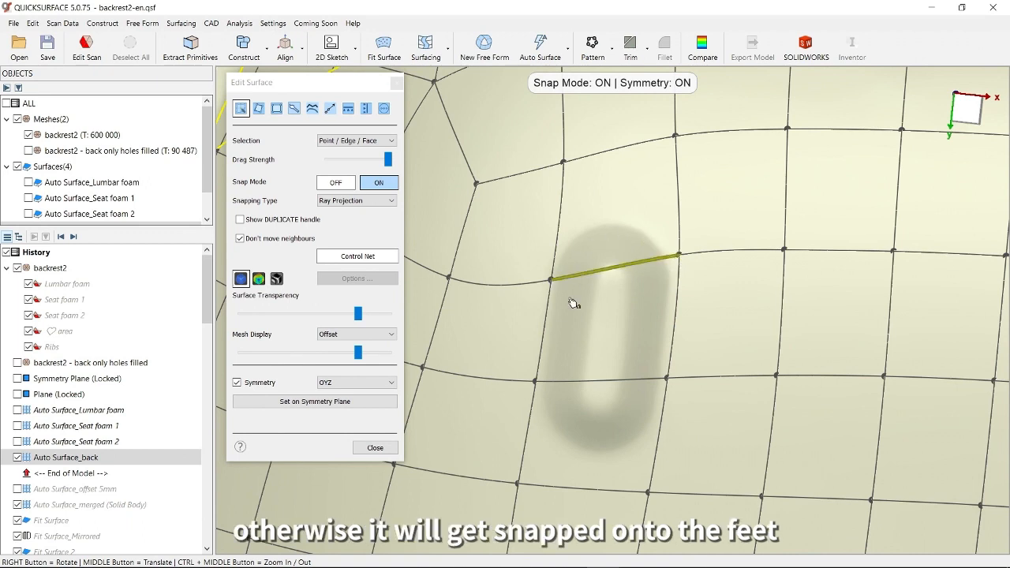
{"action": "scroll", "coordinate": [637, 432], "scroll_direction": "down", "scroll_amount": 3}
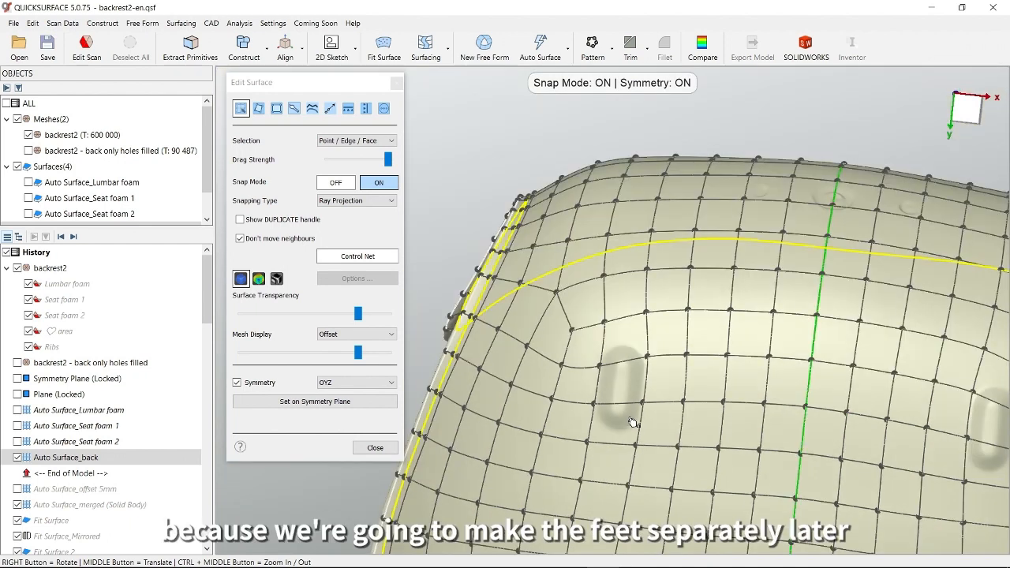
{"action": "scroll", "coordinate": [835, 442], "scroll_direction": "down", "scroll_amount": 3}
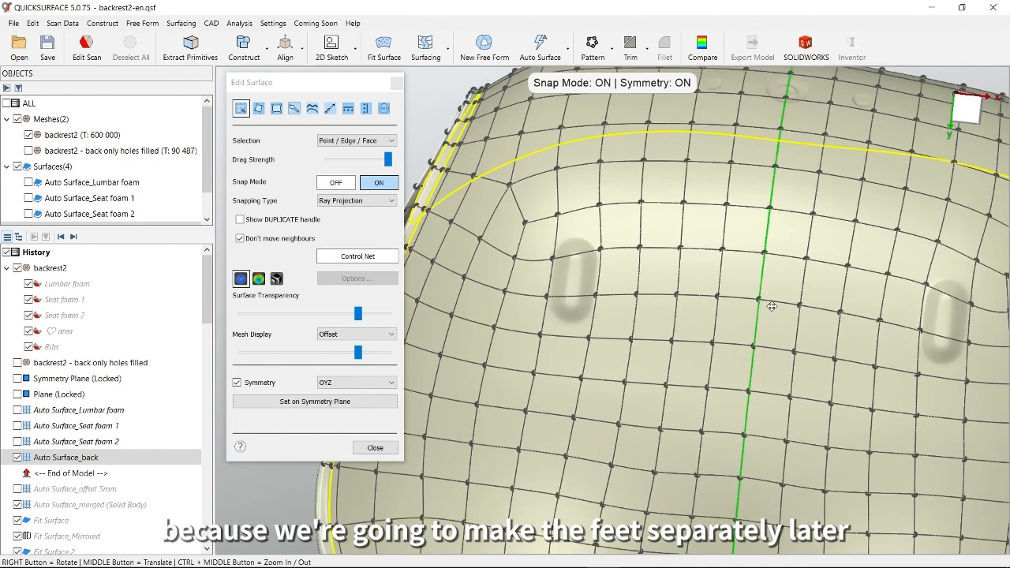
{"action": "scroll", "coordinate": [769, 323], "scroll_direction": "down", "scroll_amount": 3}
{"action": "right_click_drag", "start_coordinate": [714, 241], "coordinate": [754, 350]}
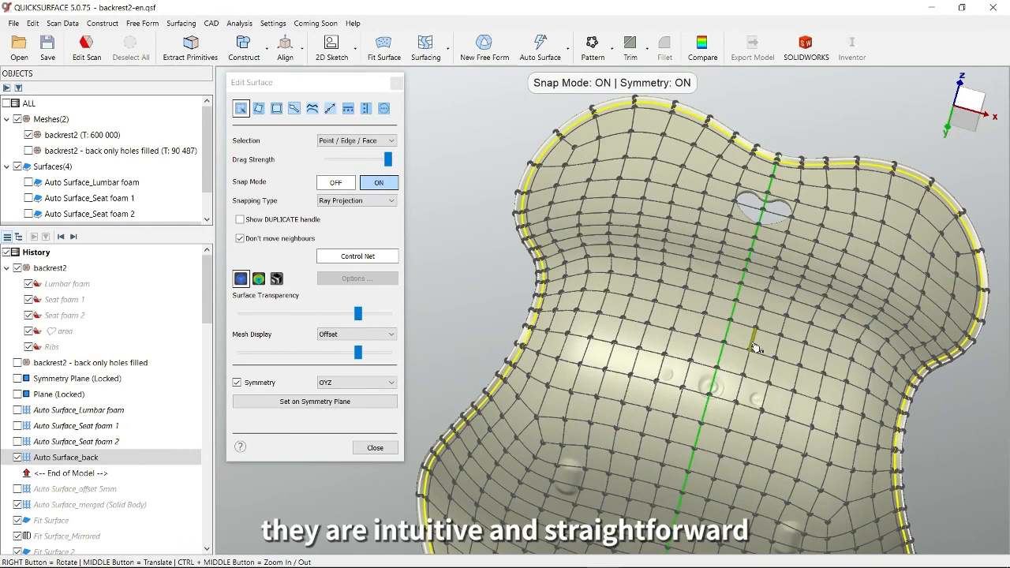
Close the surface editing and view the body's rim thickness from the front
{"action": "right_click_drag", "start_coordinate": [754, 347], "coordinate": [636, 303]}
{"action": "left_click", "coordinate": [375, 447]}
{"action": "right_click_drag", "start_coordinate": [537, 239], "coordinate": [738, 328]}
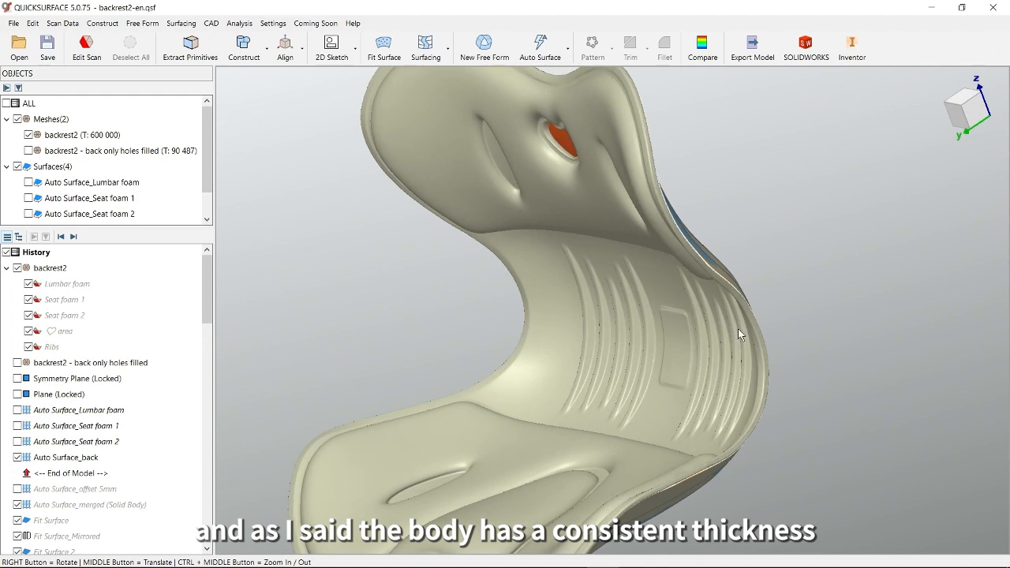
{"action": "right_click_drag", "start_coordinate": [736, 293], "coordinate": [750, 328]}
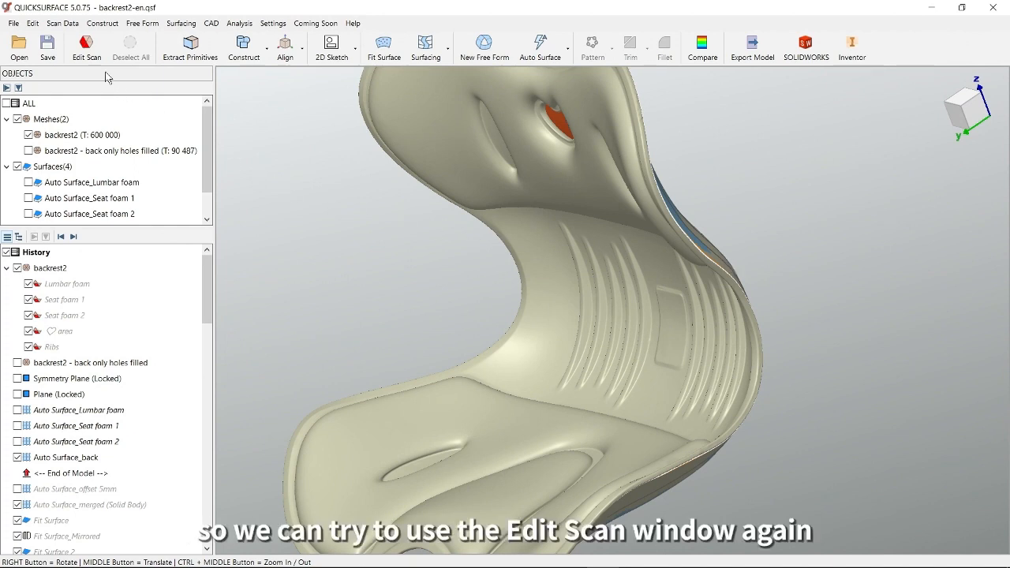
Start editing the backrest2 scan with a Clipping Box and pull its side face inward to cut a lengthwise cross-section
{"action": "left_click", "coordinate": [87, 46]}
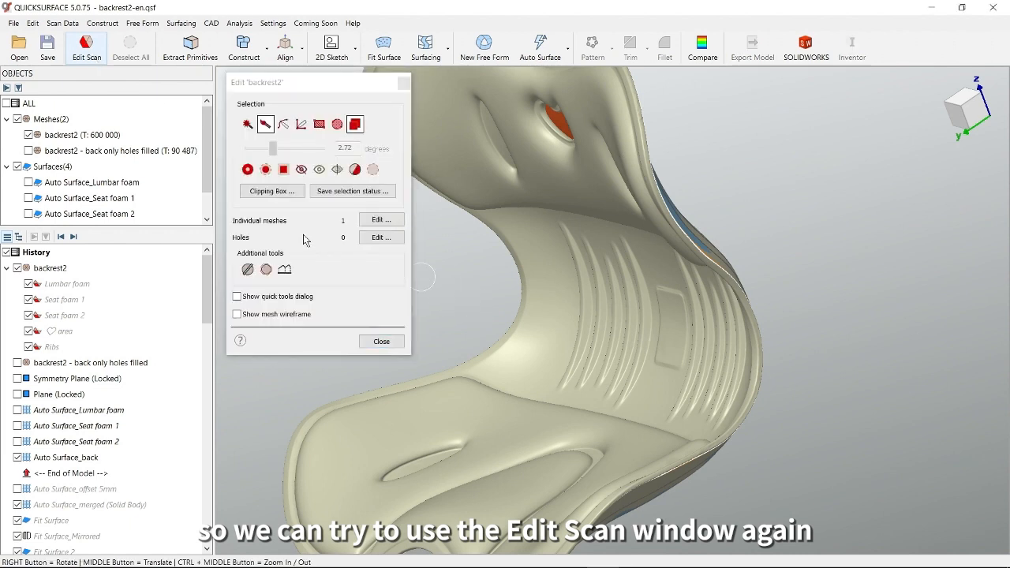
{"action": "left_click", "coordinate": [281, 195]}
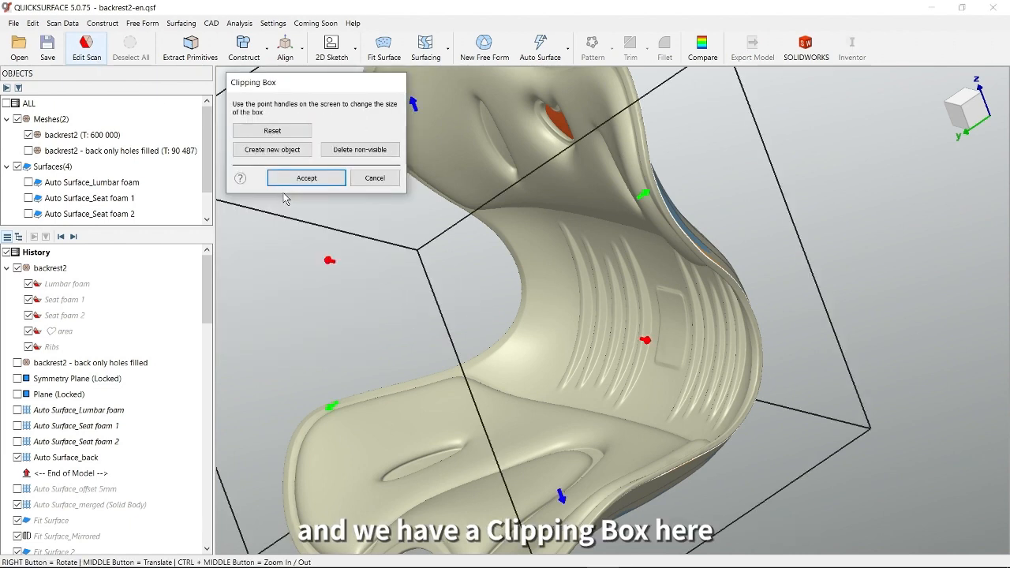
{"action": "middle_click_drag", "start_coordinate": [731, 344], "coordinate": [800, 326]}
{"action": "right_click_drag", "start_coordinate": [800, 326], "coordinate": [837, 337]}
{"action": "left_click_drag", "start_coordinate": [771, 344], "coordinate": [607, 291]}
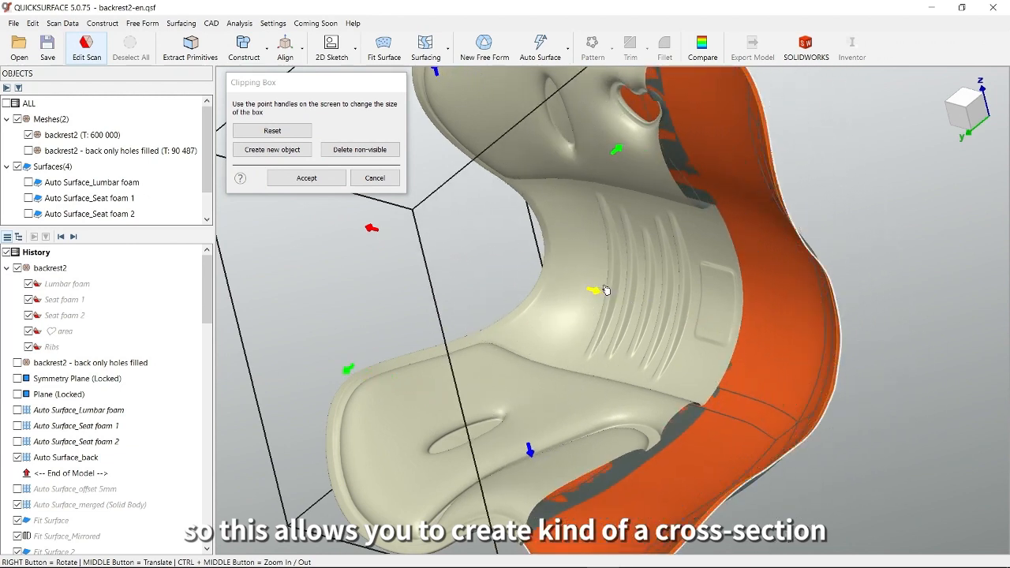
Hide Auto Surface_back, inspect the mesh's cut wall, and accept the clipping box
{"action": "right_click_drag", "start_coordinate": [644, 311], "coordinate": [492, 361]}
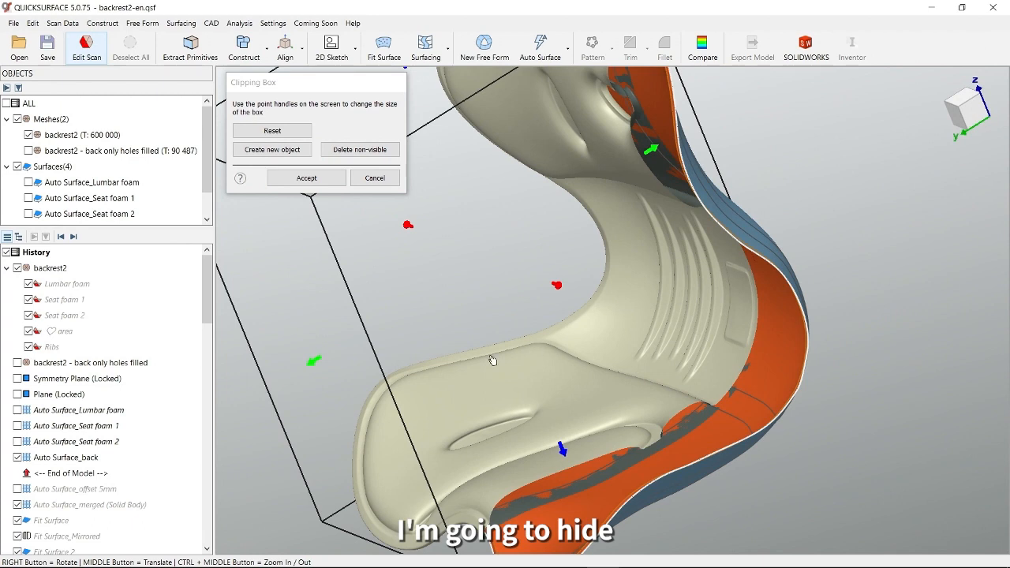
{"action": "left_click", "coordinate": [17, 457]}
{"action": "right_click_drag", "start_coordinate": [753, 355], "coordinate": [761, 296]}
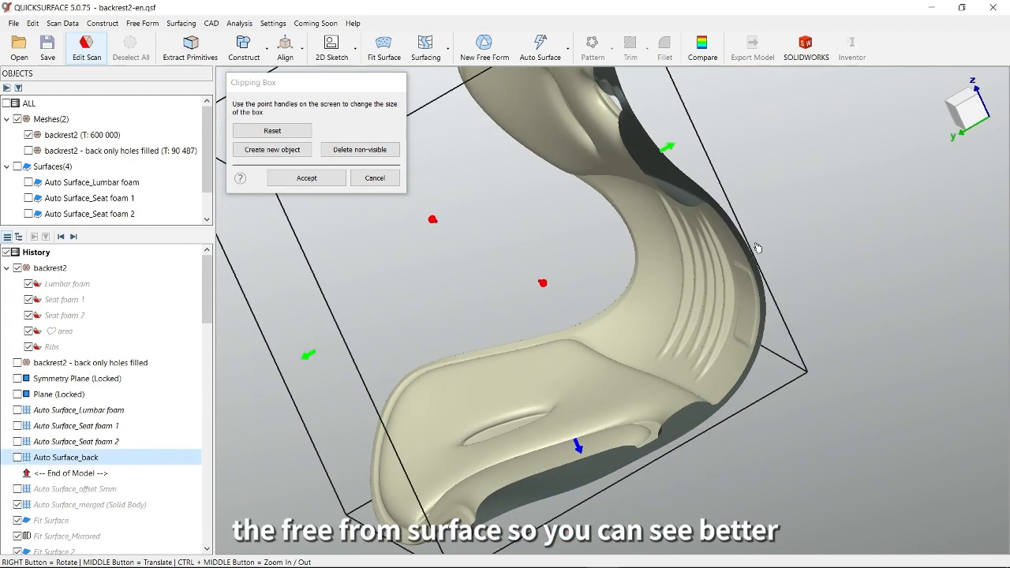
{"action": "scroll", "coordinate": [753, 251], "scroll_direction": "up", "scroll_amount": 5}
{"action": "right_click_drag", "start_coordinate": [734, 251], "coordinate": [730, 246]}
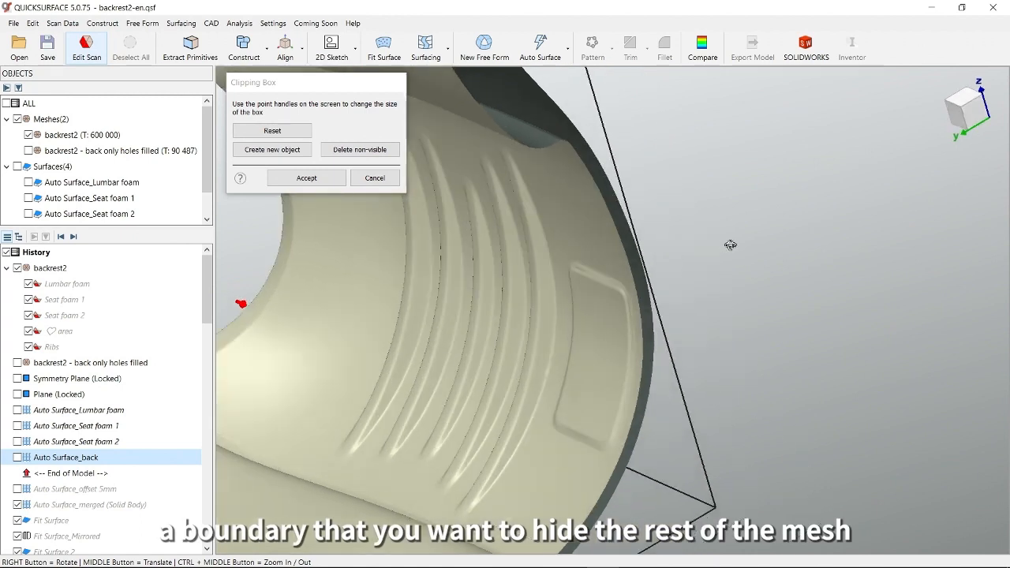
{"action": "right_click_drag", "start_coordinate": [644, 264], "coordinate": [662, 249]}
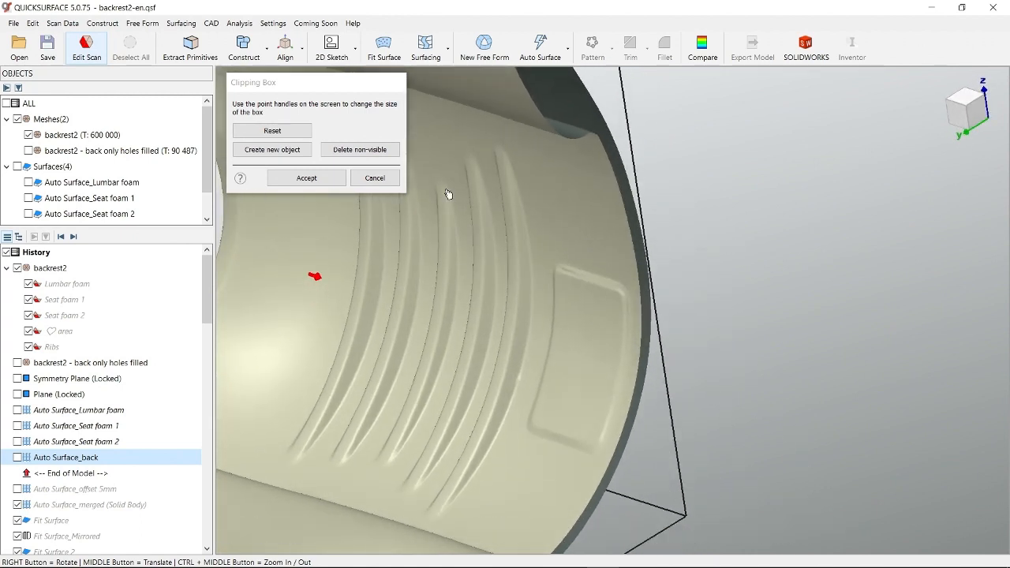
{"action": "left_click", "coordinate": [319, 184]}
Measure the body's wall thickness with a 3D distance across the mesh's cut edge, and close the measurement
{"action": "right_click_drag", "start_coordinate": [678, 273], "coordinate": [647, 249]}
{"action": "left_click", "coordinate": [248, 27]}
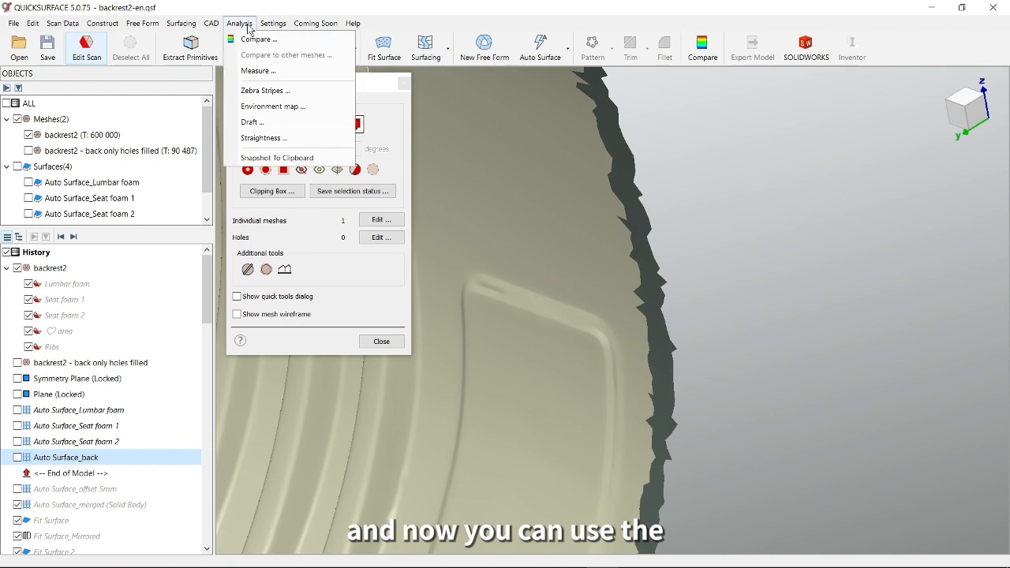
{"action": "left_click", "coordinate": [272, 71]}
{"action": "scroll", "coordinate": [651, 236], "scroll_direction": "up", "scroll_amount": 3}
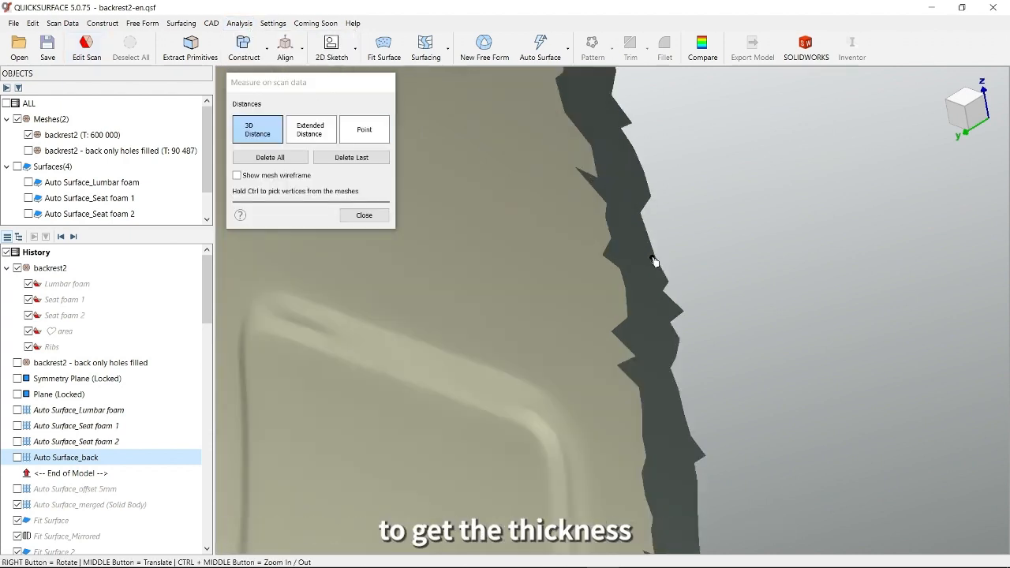
{"action": "right_click_drag", "start_coordinate": [609, 305], "coordinate": [532, 296]}
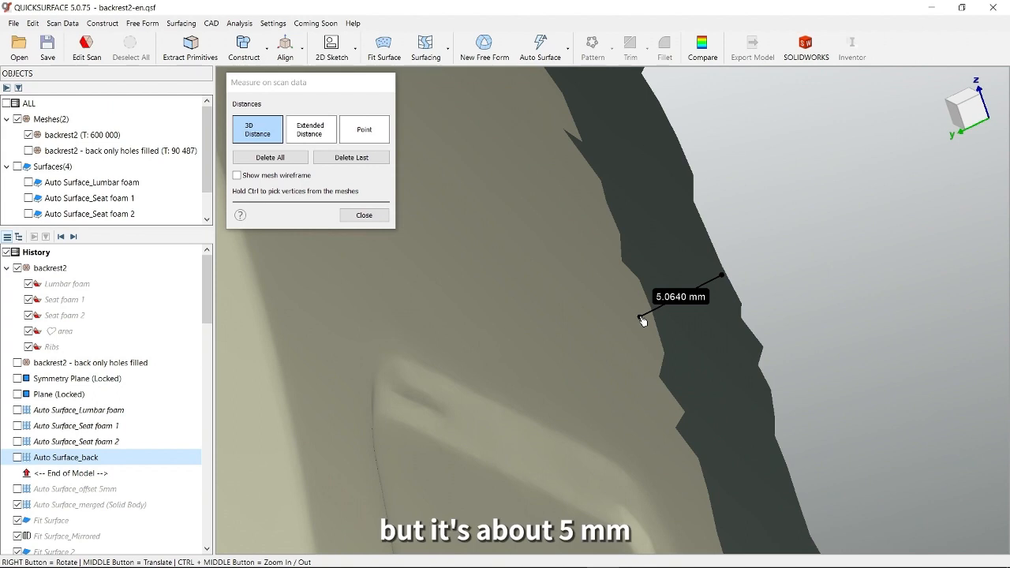
{"action": "left_click", "coordinate": [366, 217]}
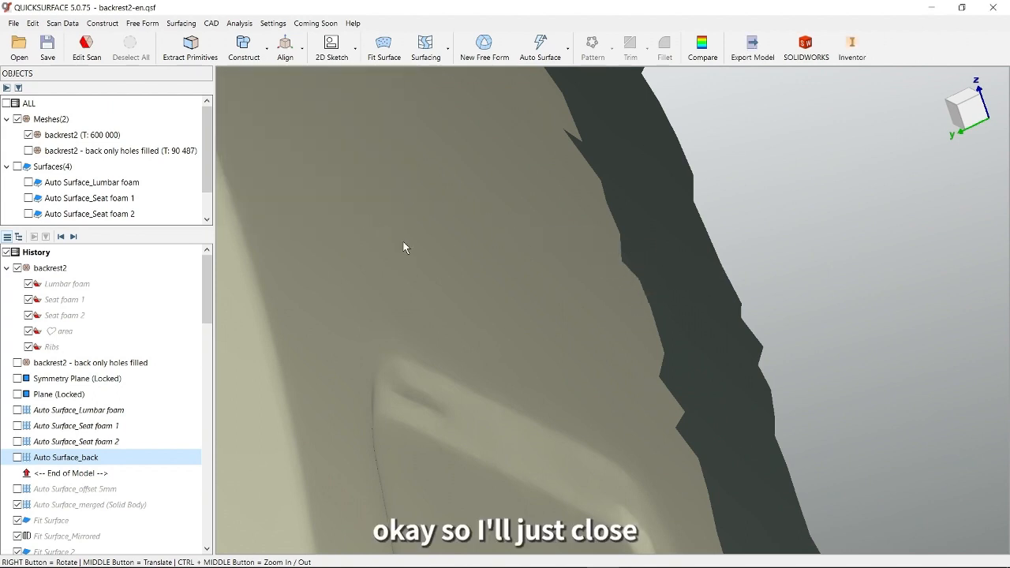
{"action": "scroll", "coordinate": [561, 322], "scroll_direction": "down", "scroll_amount": 5}
{"action": "middle_click_drag", "start_coordinate": [604, 363], "coordinate": [692, 303]}
{"action": "scroll", "coordinate": [662, 314], "scroll_direction": "down", "scroll_amount": 3}
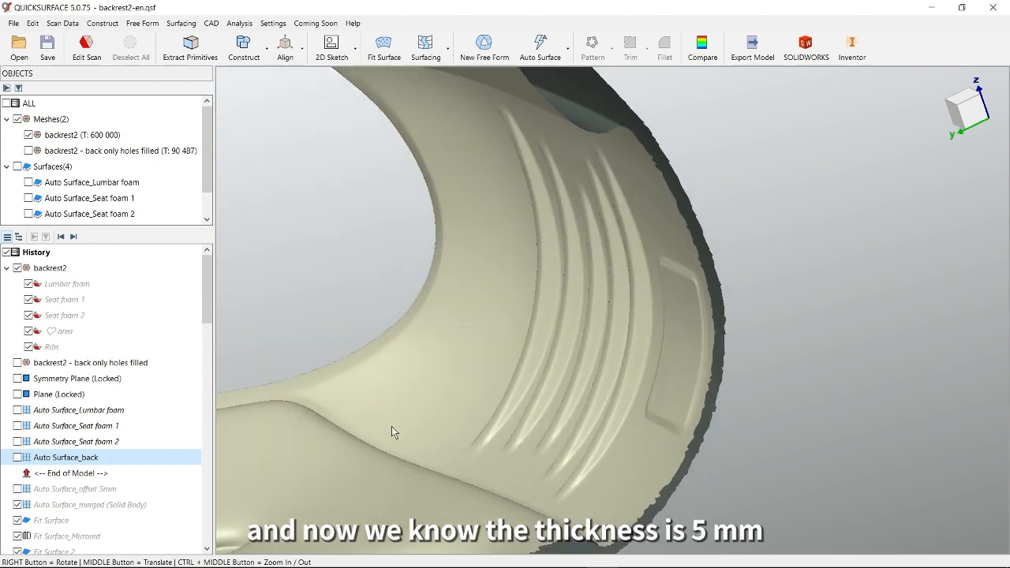
{"action": "middle_click_drag", "start_coordinate": [392, 426], "coordinate": [466, 406]}
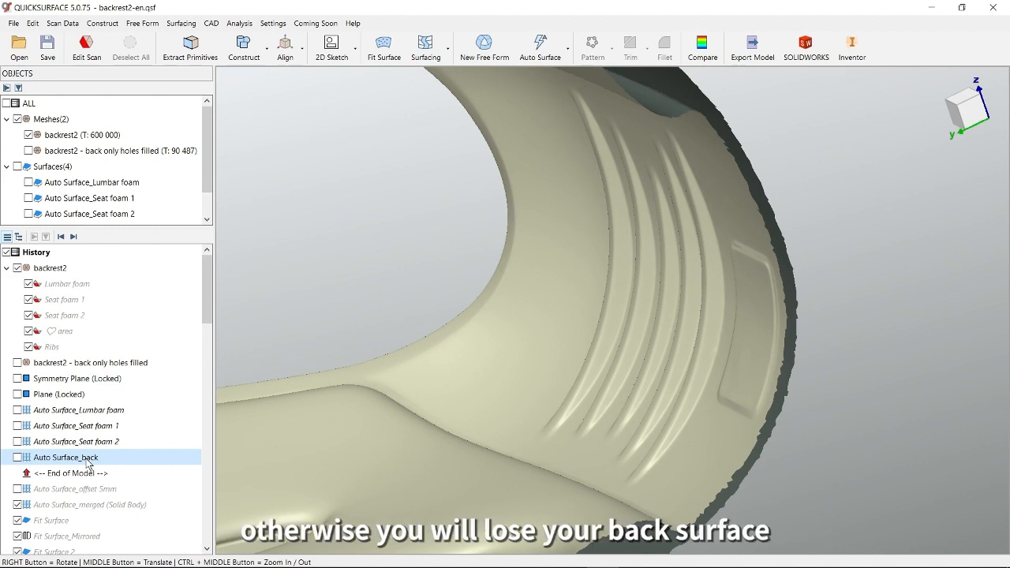
Roll the history forward to include Auto Surface_offset 5mm, open that surface for editing, and look up its Offset operation without applying it
{"action": "left_click", "coordinate": [74, 238]}
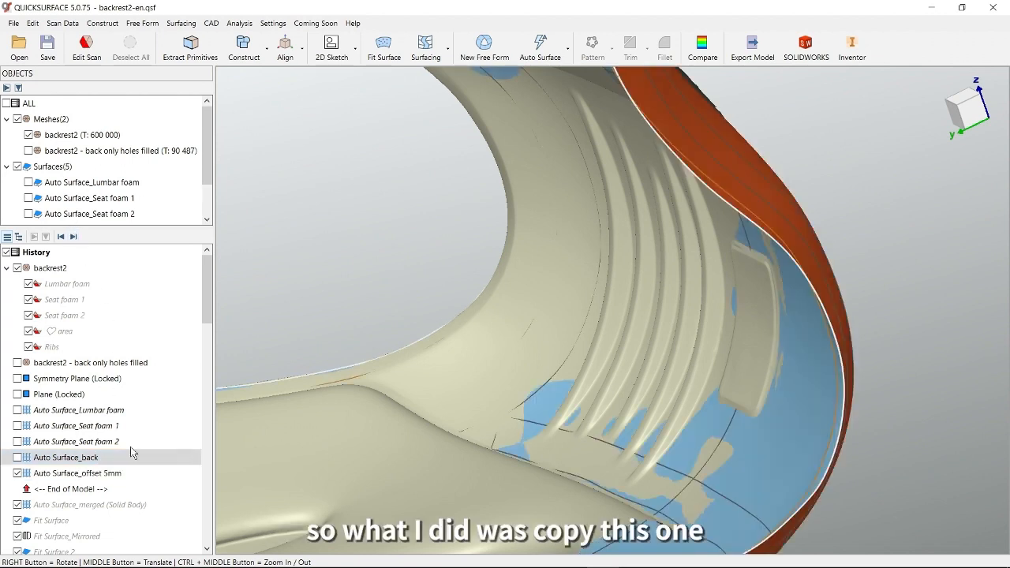
{"action": "left_click", "coordinate": [95, 473]}
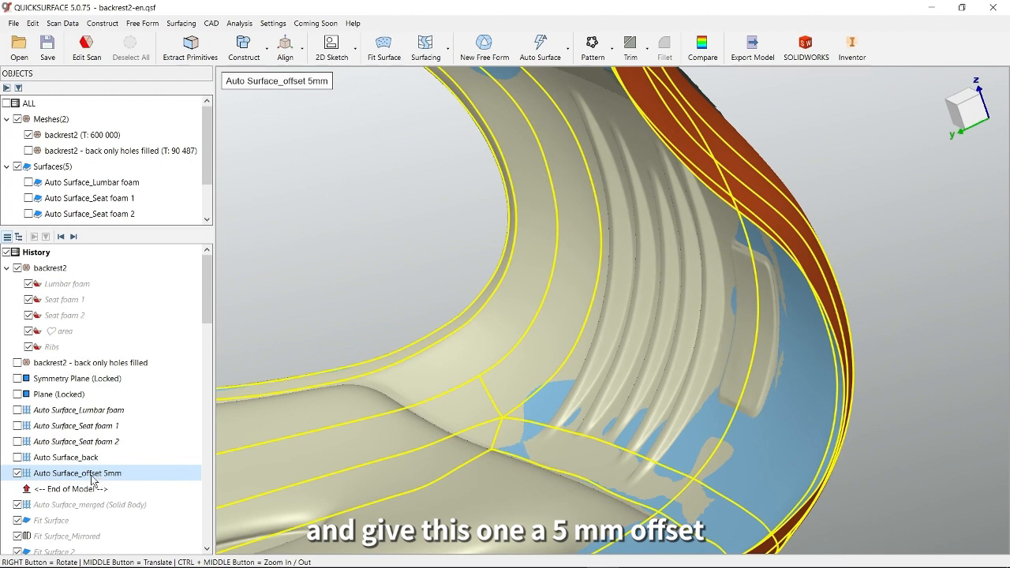
{"action": "double_click", "coordinate": [99, 477]}
{"action": "middle_click_drag", "start_coordinate": [542, 356], "coordinate": [554, 461]}
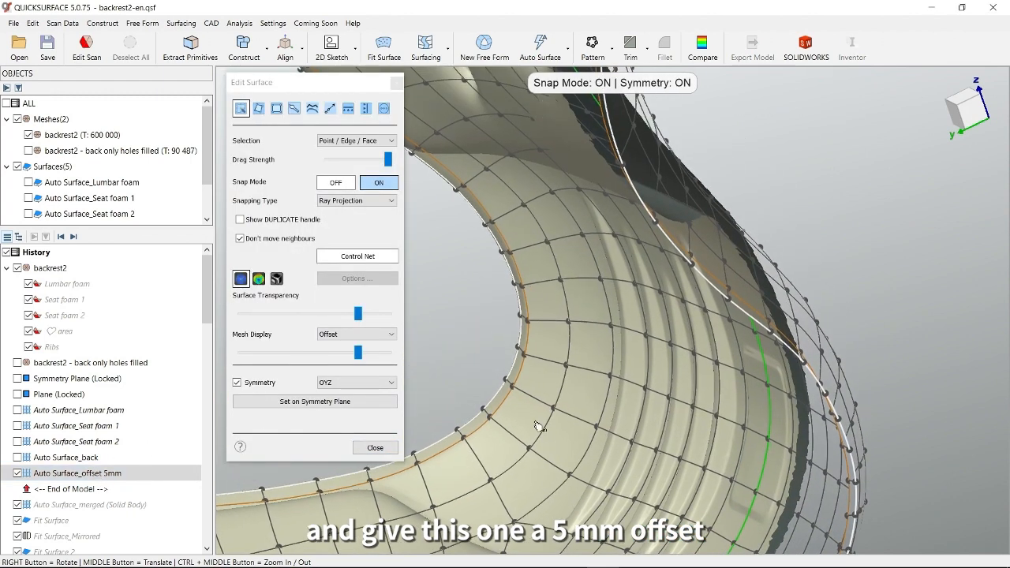
{"action": "left_click", "coordinate": [385, 109]}
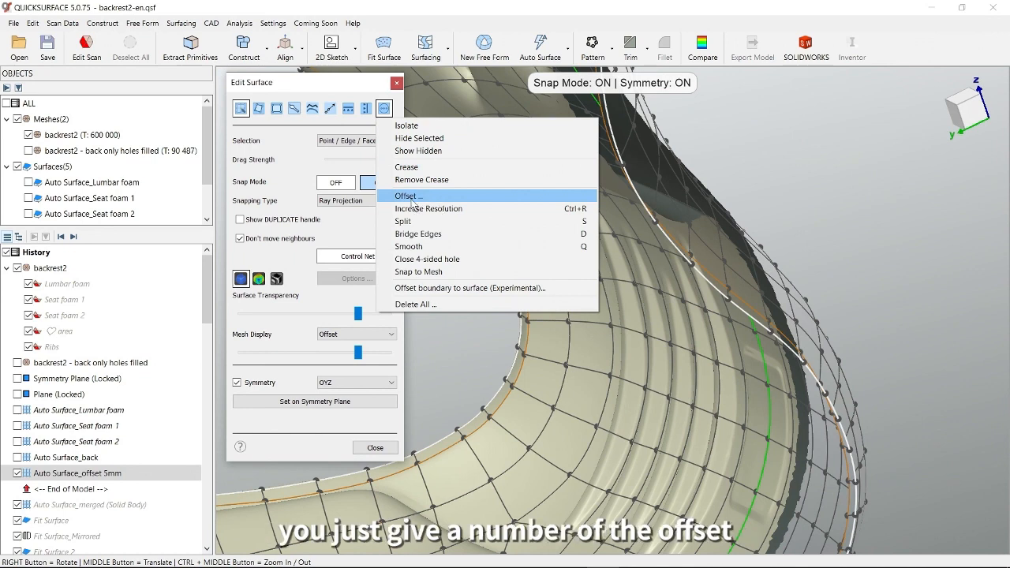
{"action": "left_click", "coordinate": [334, 87]}
Raise the Surface Transparency setting to its maximum so the 5 mm offset surface displays opaque, and view it from the front
{"action": "right_click_drag", "start_coordinate": [569, 305], "coordinate": [682, 303]}
{"action": "scroll", "coordinate": [681, 303], "scroll_direction": "down", "scroll_amount": 3}
{"action": "right_click_drag", "start_coordinate": [753, 336], "coordinate": [751, 345]}
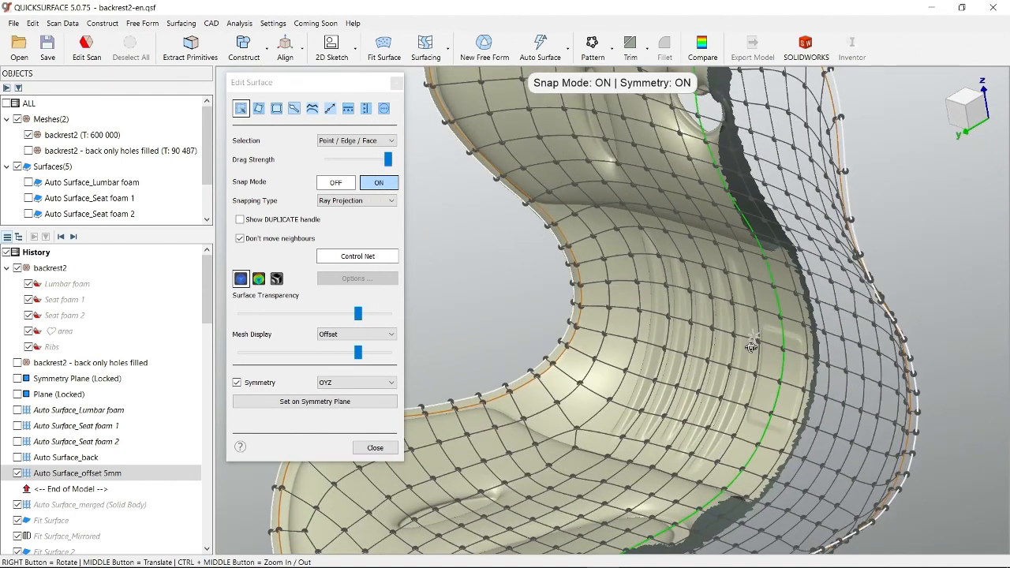
{"action": "left_click_drag", "start_coordinate": [352, 318], "coordinate": [387, 316]}
{"action": "scroll", "coordinate": [706, 346], "scroll_direction": "up", "scroll_amount": 3}
{"action": "right_click_drag", "start_coordinate": [706, 346], "coordinate": [780, 348]}
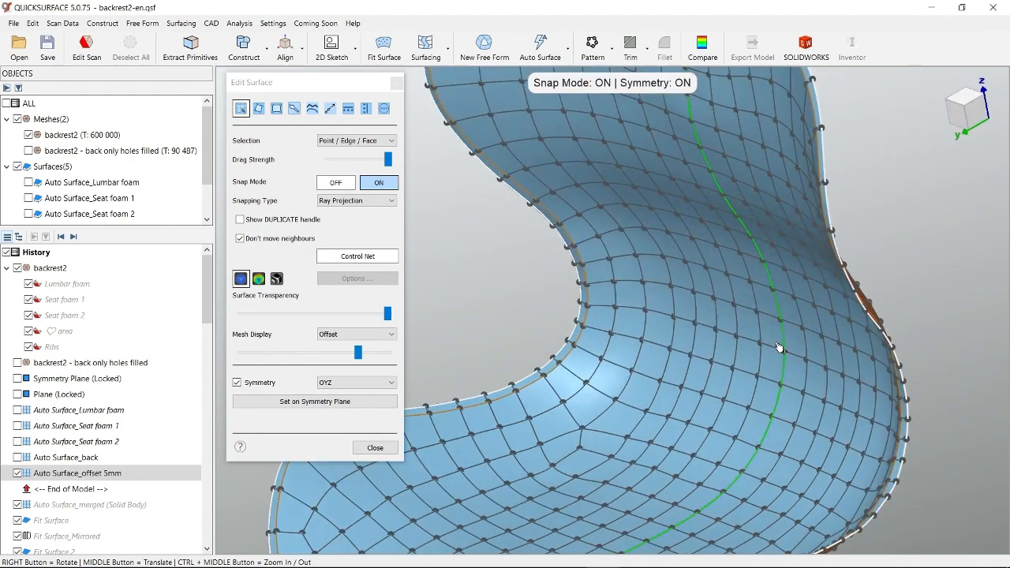
Close the surface editing, open the backrest2 scan for editing, show all its hidden mesh parts, and close the scan editing
{"action": "left_click", "coordinate": [79, 135]}
{"action": "left_click", "coordinate": [375, 448]}
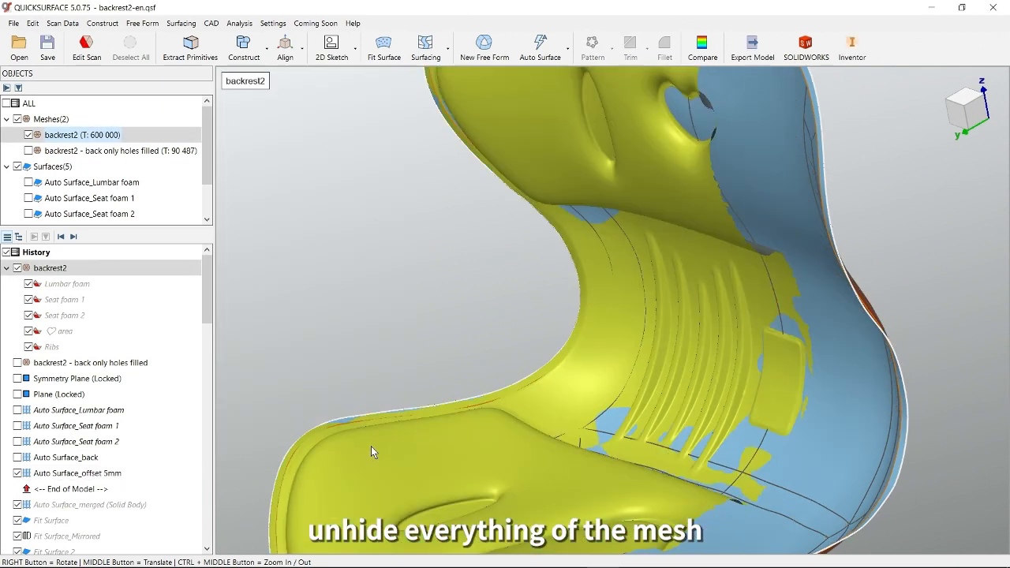
{"action": "double_click", "coordinate": [81, 136]}
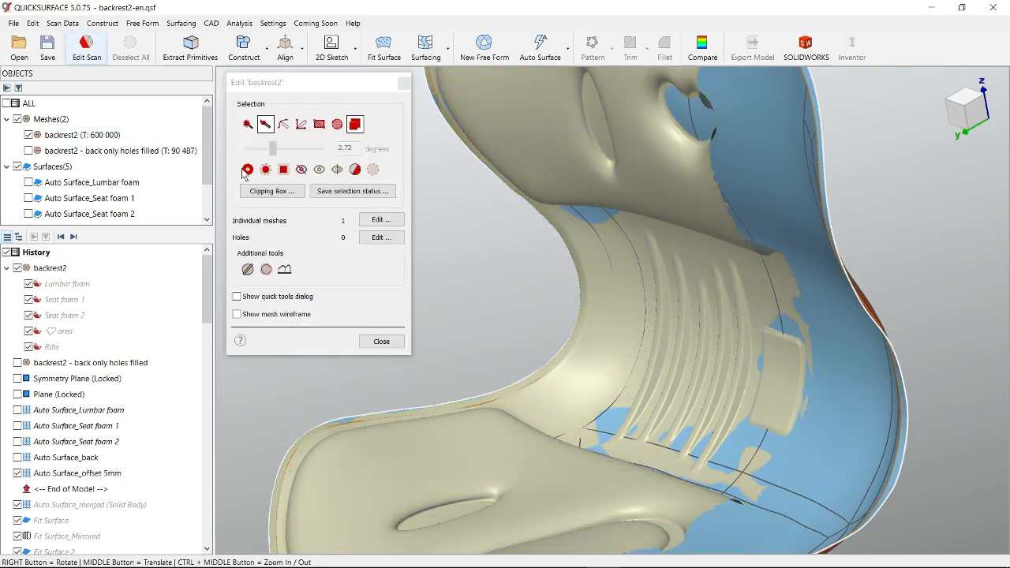
{"action": "left_click", "coordinate": [320, 171]}
{"action": "right_click_drag", "start_coordinate": [632, 298], "coordinate": [684, 302]}
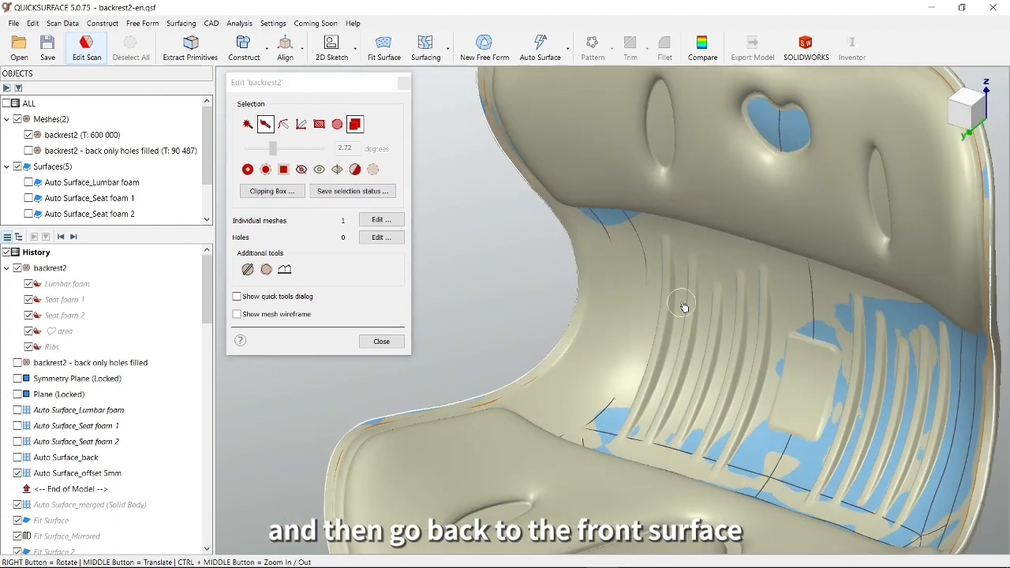
{"action": "middle_click_drag", "start_coordinate": [714, 311], "coordinate": [660, 275]}
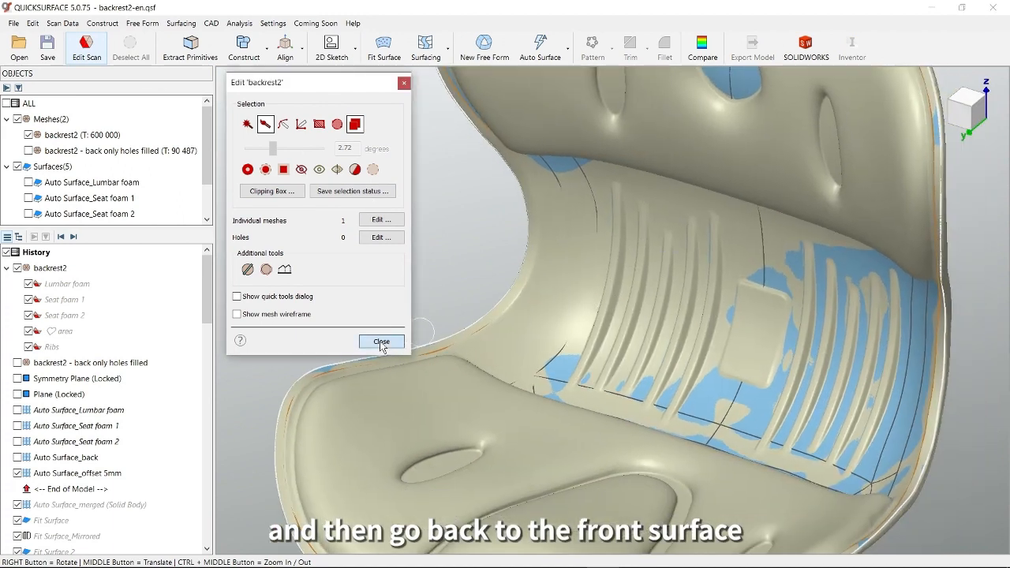
{"action": "left_click", "coordinate": [381, 341]}
Reopen Auto Surface_offset 5mm for editing, display its deviation color map, and examine the front side and upper rim against the mesh
{"action": "double_click", "coordinate": [79, 475]}
{"action": "right_click_drag", "start_coordinate": [528, 398], "coordinate": [594, 400]}
{"action": "middle_click_drag", "start_coordinate": [585, 388], "coordinate": [657, 335]}
{"action": "left_click", "coordinate": [259, 281]}
{"action": "mouse_move", "coordinate": [744, 317]}
{"action": "right_mouse_down"}
{"action": "mouse_move", "coordinate": [680, 319]}
{"action": "mouse_move", "coordinate": [736, 319]}
{"action": "right_mouse_up"}
{"action": "right_click_drag", "start_coordinate": [778, 348], "coordinate": [749, 335]}
{"action": "scroll", "coordinate": [789, 229], "scroll_direction": "up", "scroll_amount": 3}
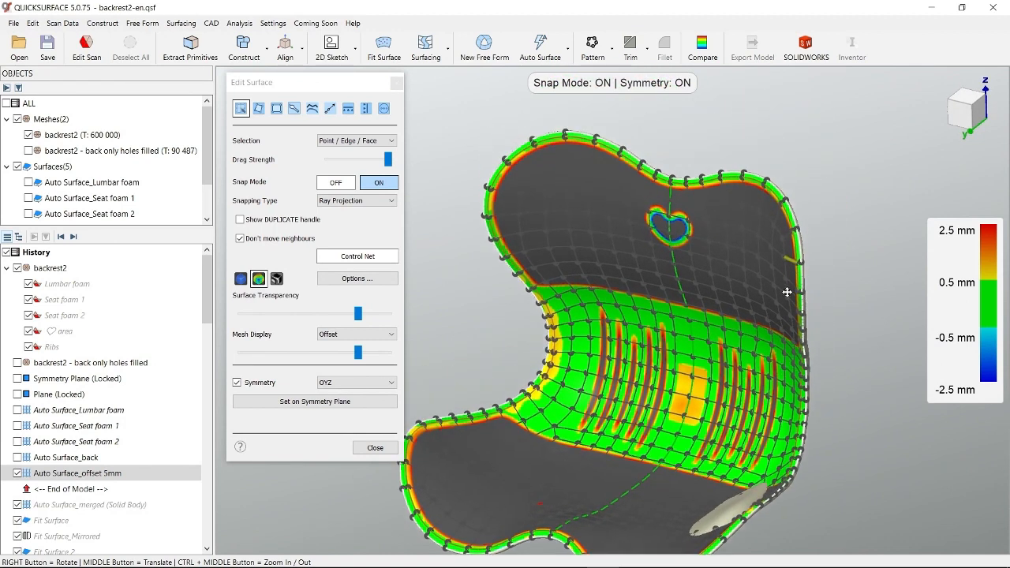
{"action": "scroll", "coordinate": [781, 237], "scroll_direction": "up", "scroll_amount": 2}
{"action": "right_click_drag", "start_coordinate": [841, 245], "coordinate": [866, 248]}
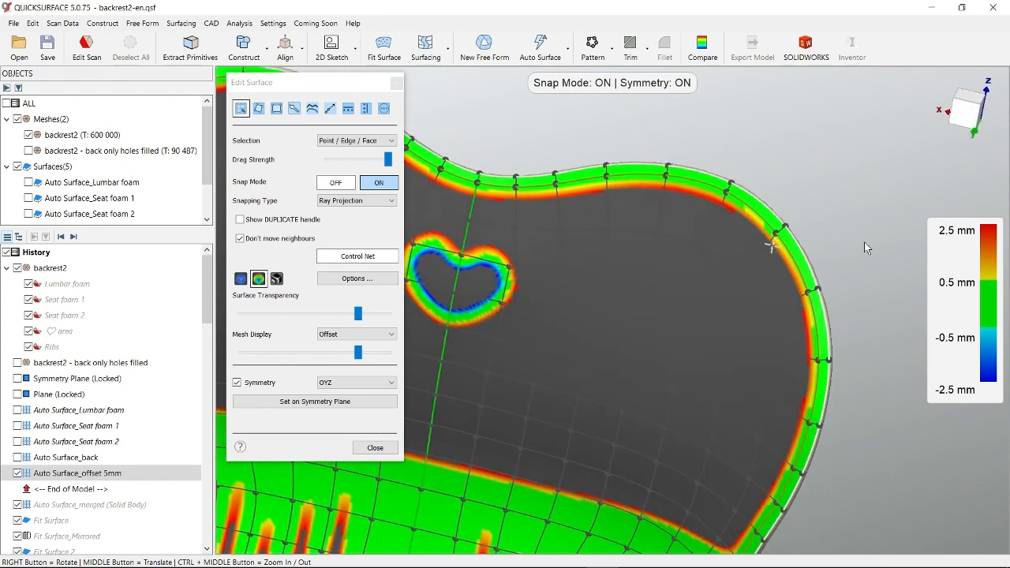
{"action": "middle_click_drag", "start_coordinate": [704, 270], "coordinate": [724, 318]}
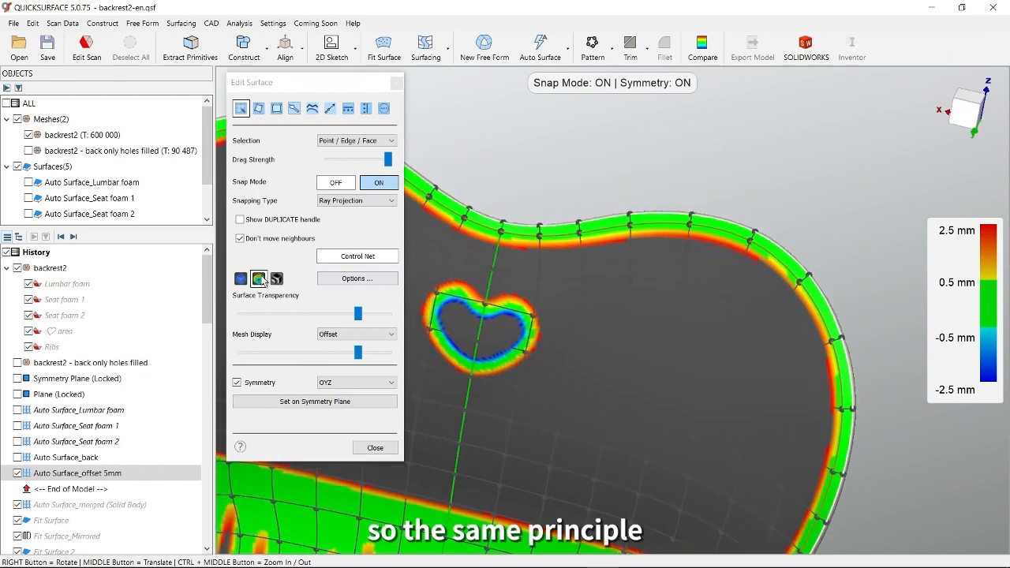
Switch from the deviation map to plain shading, make the surface nearly transparent, and check the control edges along the upper rim
{"action": "left_click", "coordinate": [240, 279]}
{"action": "left_click_drag", "start_coordinate": [357, 314], "coordinate": [249, 313]}
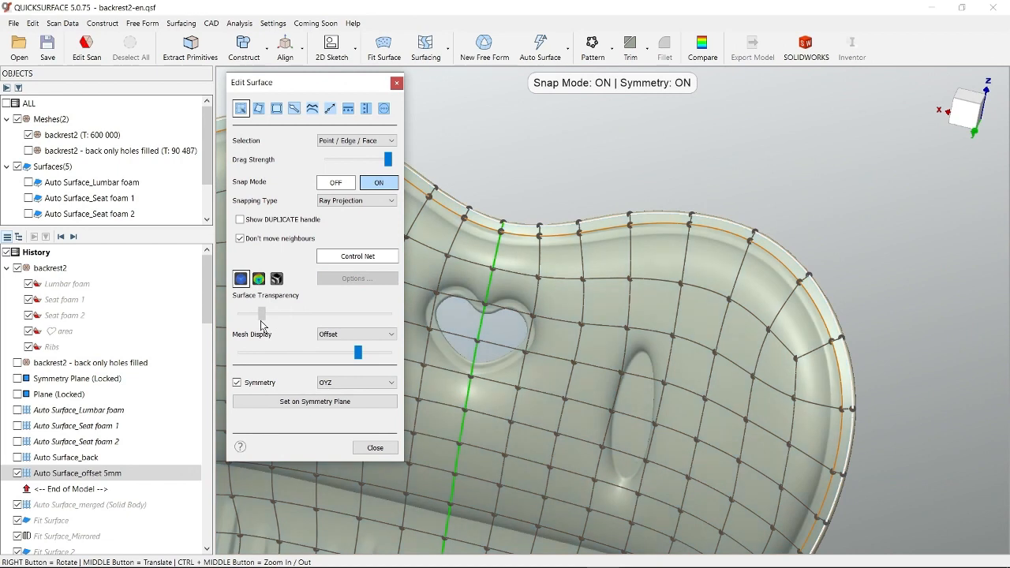
{"action": "right_click_drag", "start_coordinate": [756, 316], "coordinate": [778, 291]}
{"action": "scroll", "coordinate": [847, 211], "scroll_direction": "up", "scroll_amount": 3}
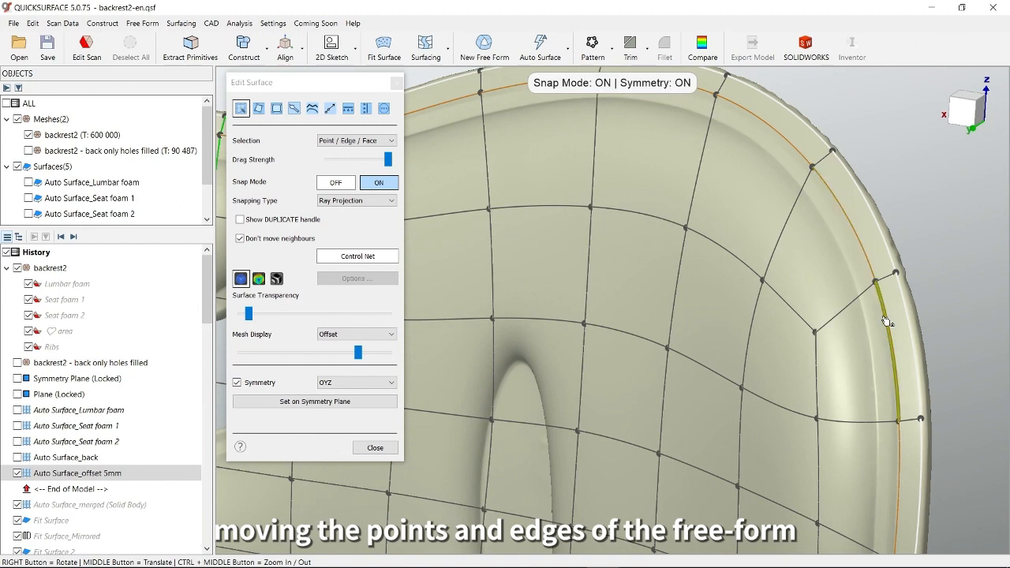
{"action": "right_click_drag", "start_coordinate": [888, 357], "coordinate": [835, 313]}
{"action": "scroll", "coordinate": [817, 314], "scroll_direction": "down", "scroll_amount": 5}
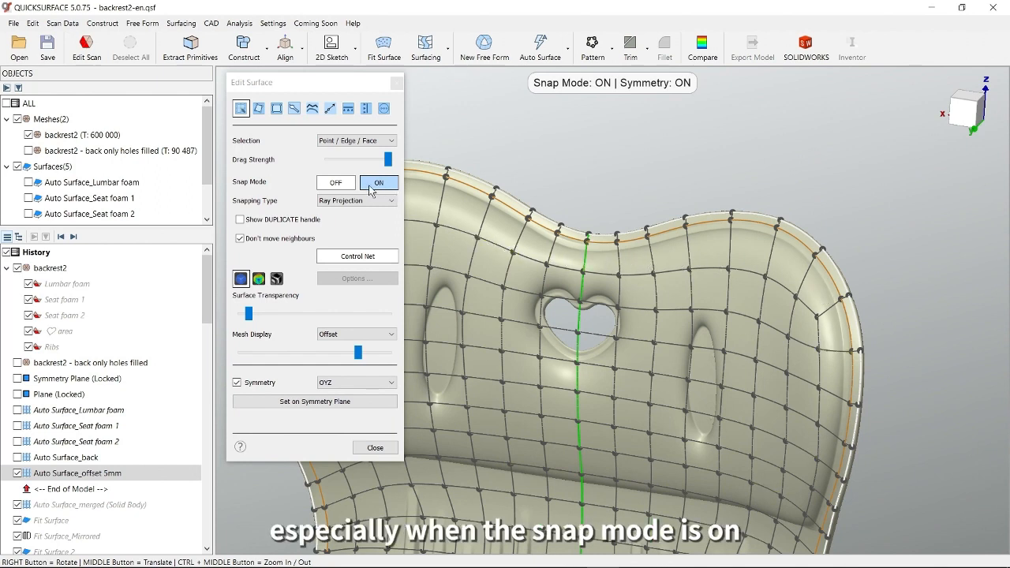
Examine the offset surface's control net over the ribs and the creased edges along the lower rim, and close the surface editing
{"action": "middle_click_drag", "start_coordinate": [566, 367], "coordinate": [754, 191]}
{"action": "middle_click_drag", "start_coordinate": [697, 374], "coordinate": [654, 250]}
{"action": "right_click_drag", "start_coordinate": [709, 288], "coordinate": [701, 316]}
{"action": "right_click_drag", "start_coordinate": [785, 329], "coordinate": [798, 337]}
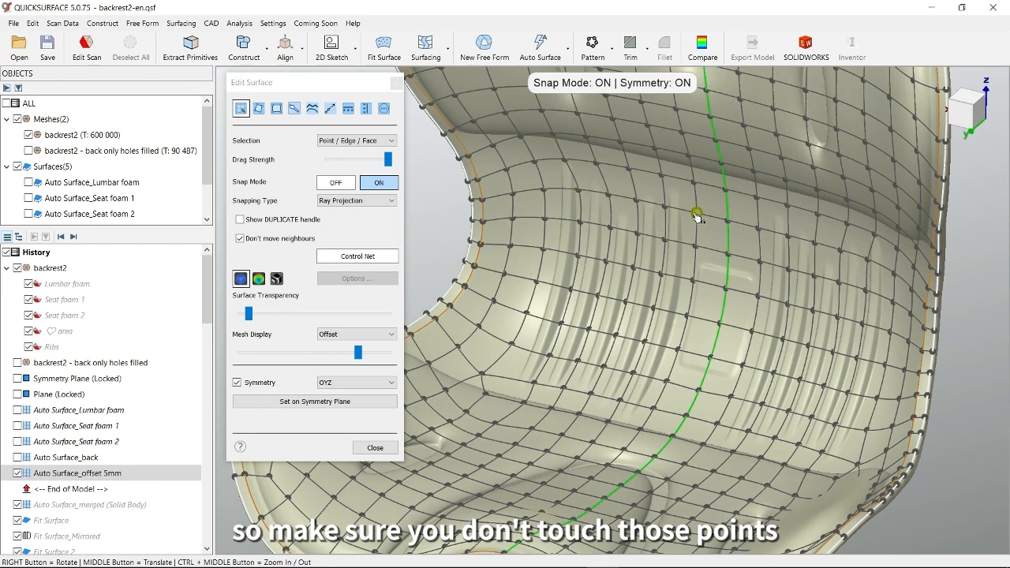
{"action": "right_click_drag", "start_coordinate": [567, 342], "coordinate": [580, 323]}
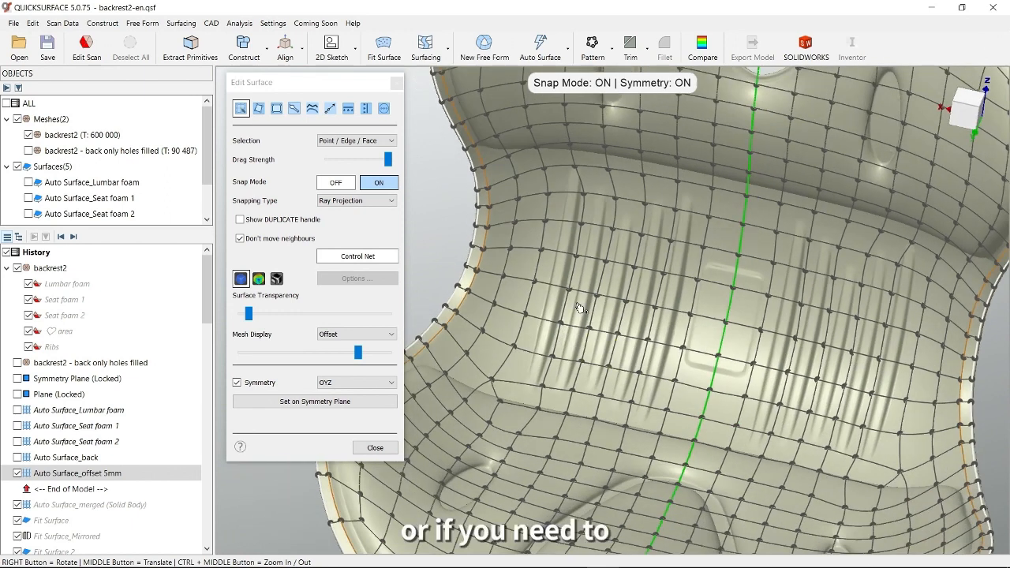
{"action": "scroll", "coordinate": [580, 308], "scroll_direction": "up", "scroll_amount": 3}
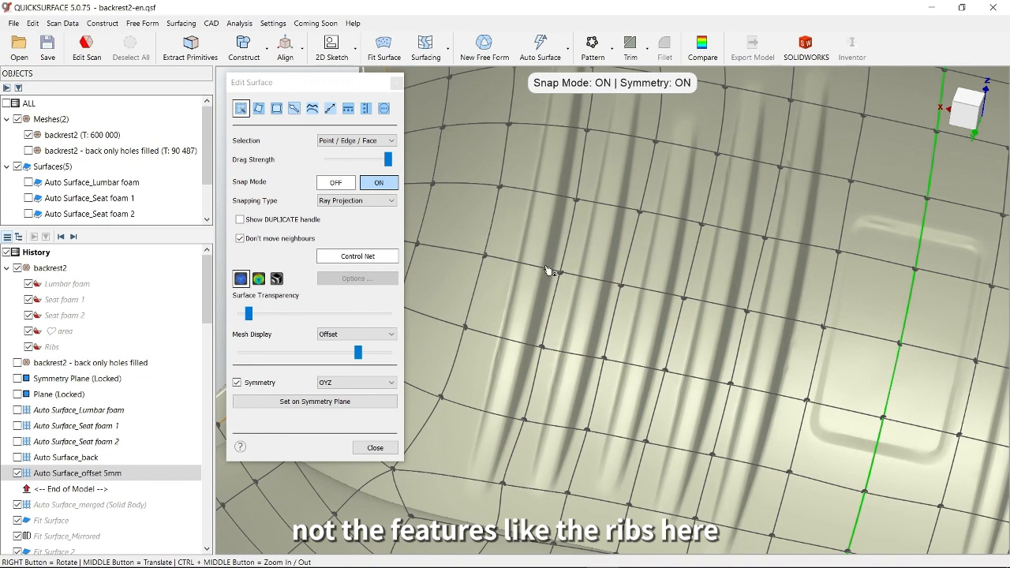
{"action": "scroll", "coordinate": [613, 366], "scroll_direction": "down", "scroll_amount": 5}
{"action": "middle_click_drag", "start_coordinate": [644, 430], "coordinate": [667, 340]}
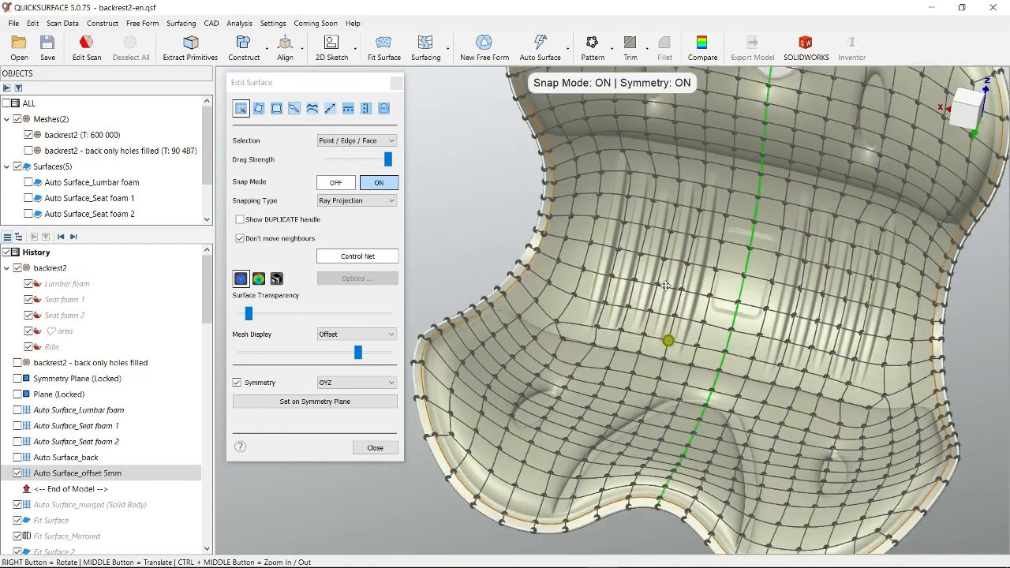
{"action": "right_click_drag", "start_coordinate": [668, 340], "coordinate": [684, 363]}
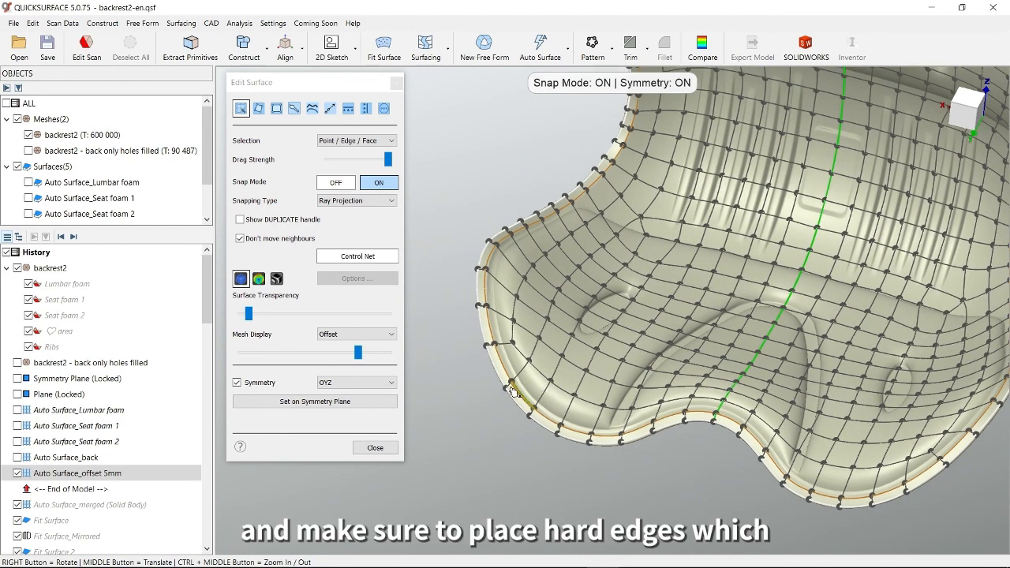
{"action": "scroll", "coordinate": [513, 391], "scroll_direction": "up", "scroll_amount": 5}
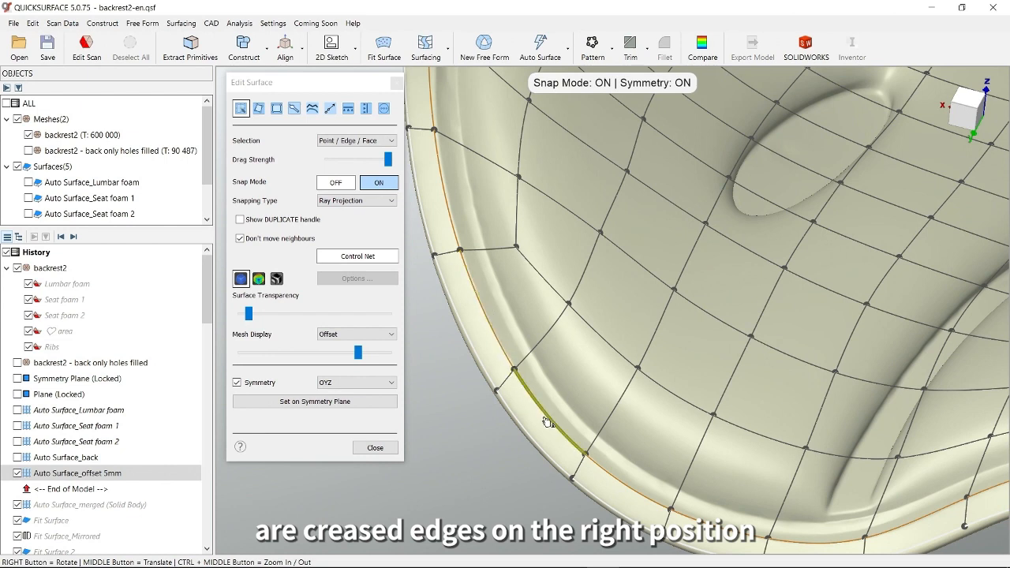
{"action": "scroll", "coordinate": [556, 427], "scroll_direction": "down", "scroll_amount": 5}
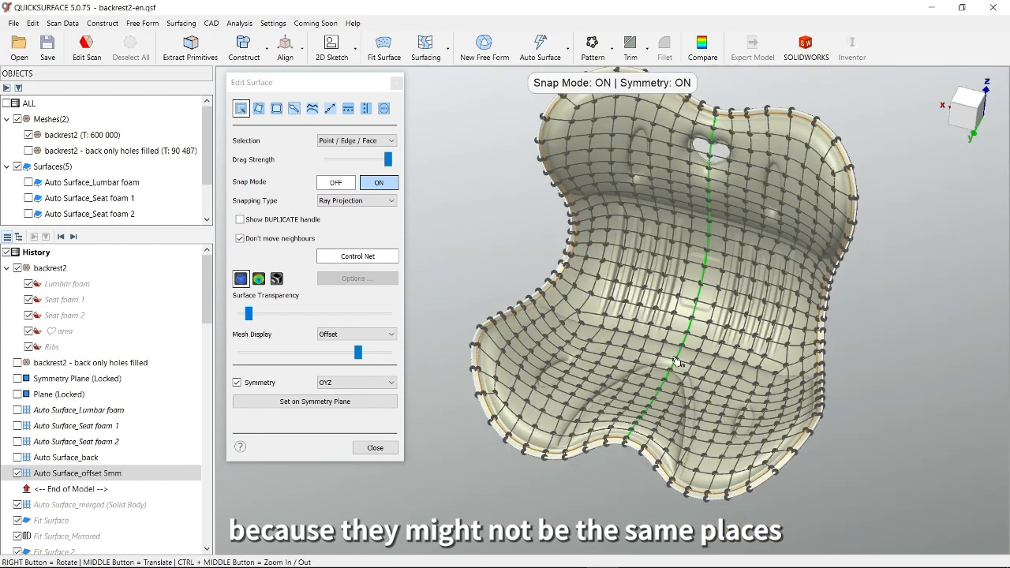
{"action": "right_click_drag", "start_coordinate": [676, 363], "coordinate": [741, 346]}
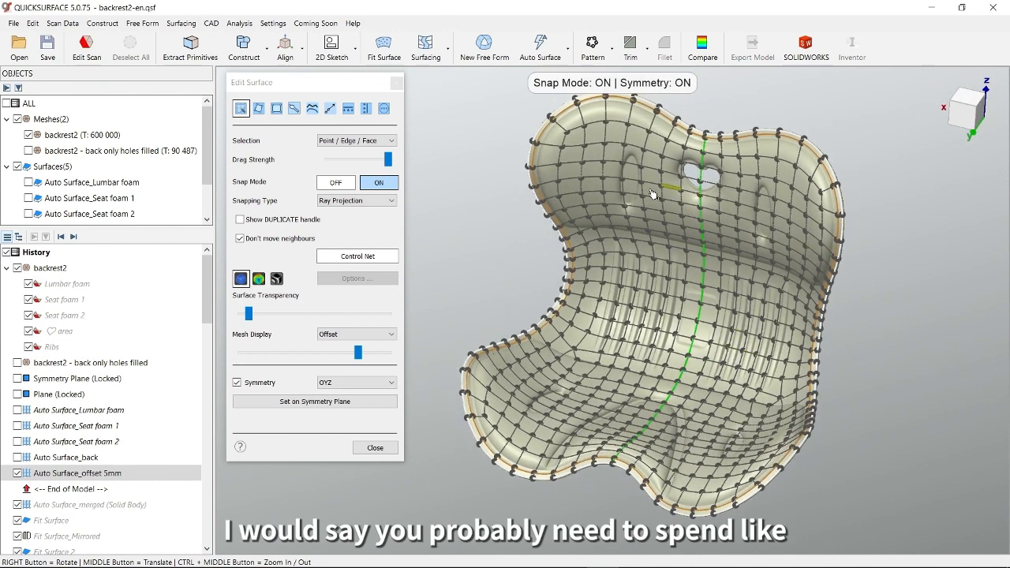
{"action": "right_click_drag", "start_coordinate": [660, 332], "coordinate": [617, 338]}
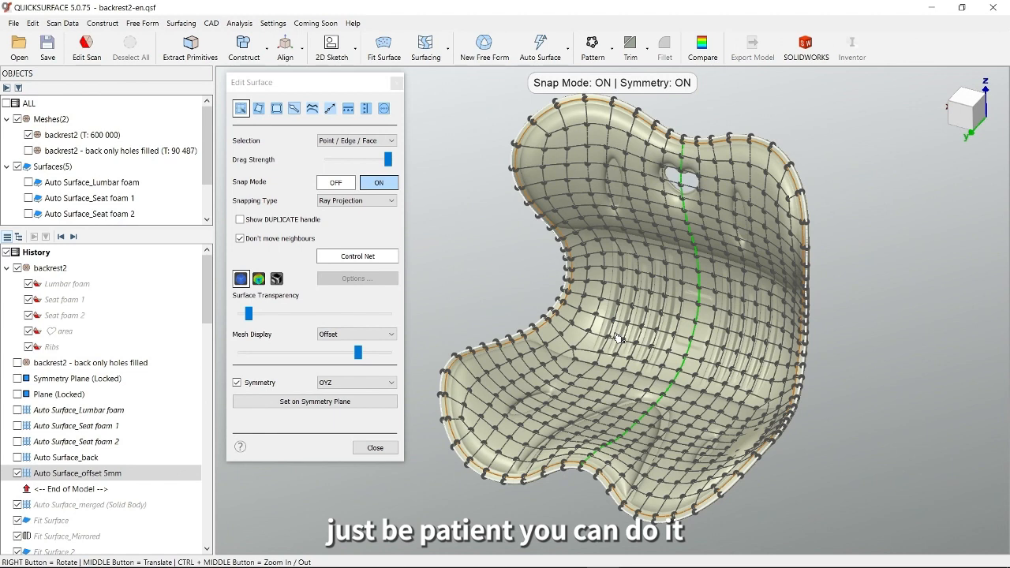
{"action": "left_click", "coordinate": [382, 448]}
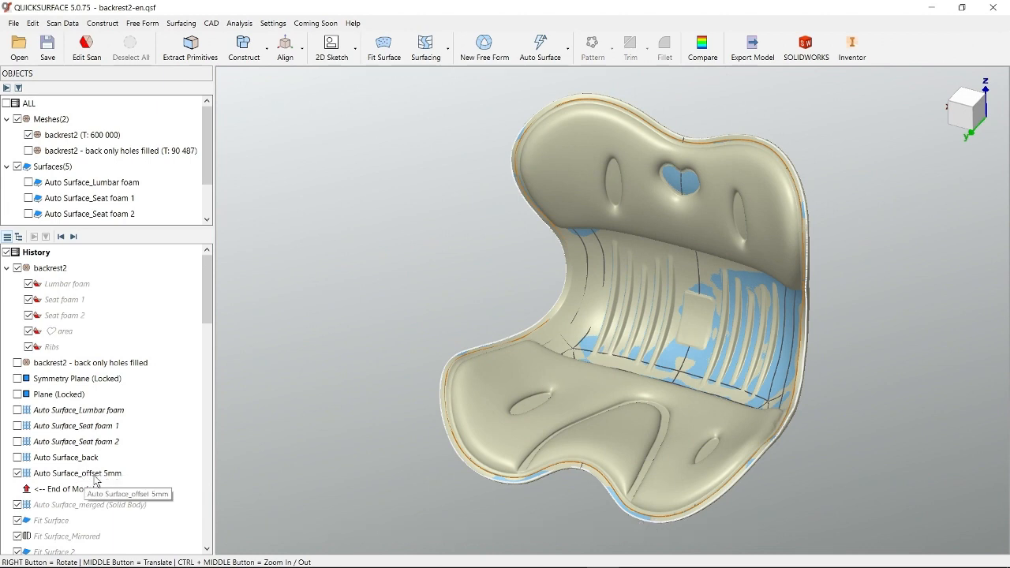
Try to merge Auto Surface_back with Auto Surface_offset 5mm
{"action": "left_click", "coordinate": [94, 475]}
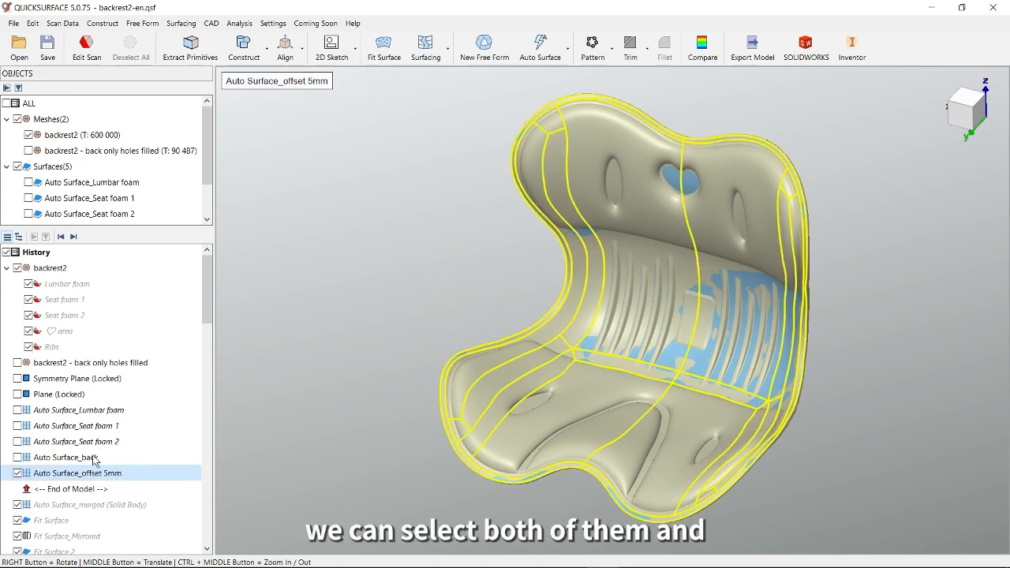
{"action": "left_click", "coordinate": [95, 458], "text": "ctrl"}
{"action": "right_click", "coordinate": [94, 472]}
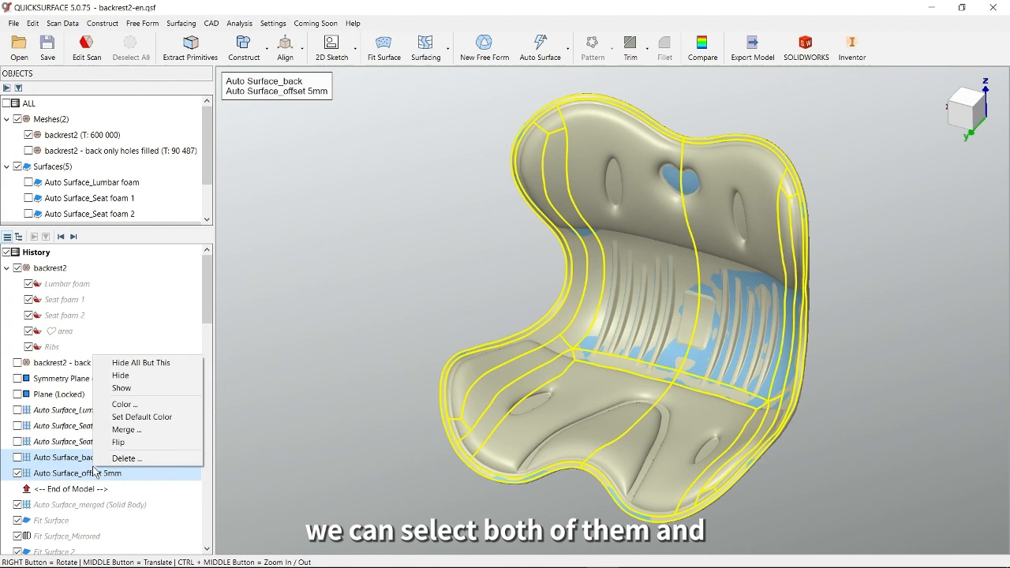
{"action": "left_click", "coordinate": [141, 430]}
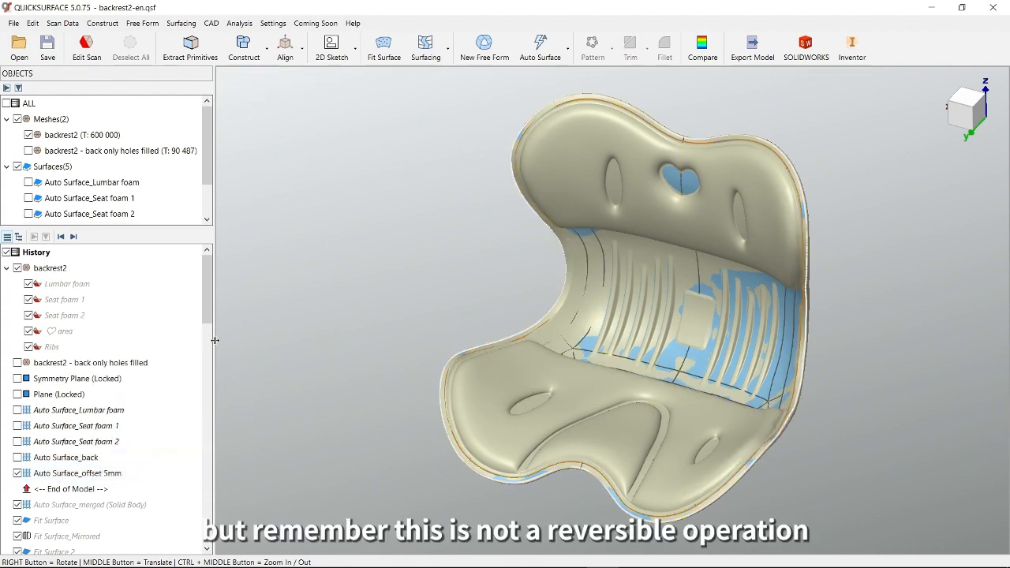
Advance the history to Auto Surface_merged (Solid Body), hide Auto Surface_offset 5mm, and open the merged body for editing to inspect its bridged rim
{"action": "scroll", "coordinate": [210, 316], "scroll_direction": "down", "scroll_amount": 2}
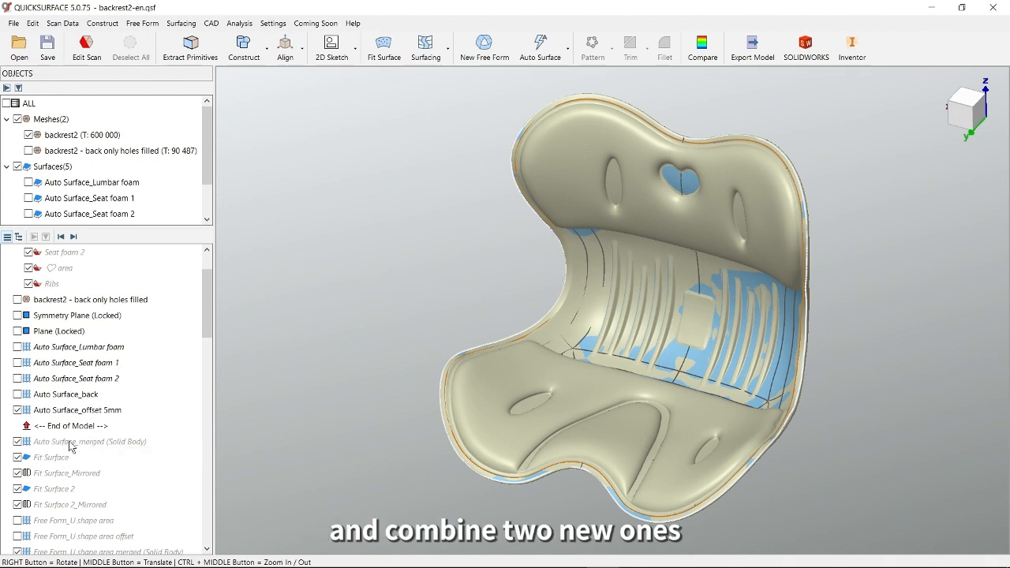
{"action": "left_click", "coordinate": [73, 238]}
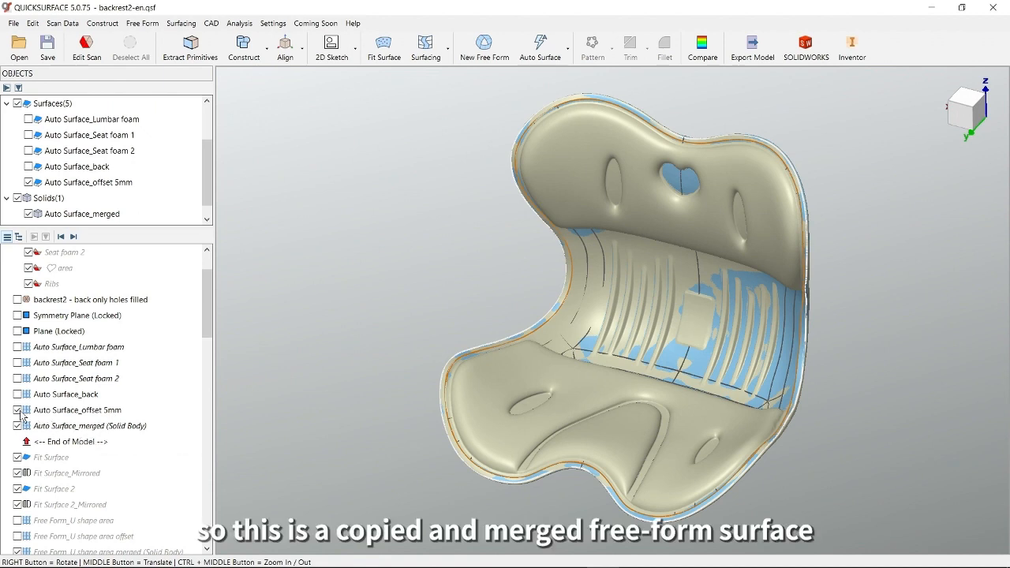
{"action": "double_click", "coordinate": [102, 428]}
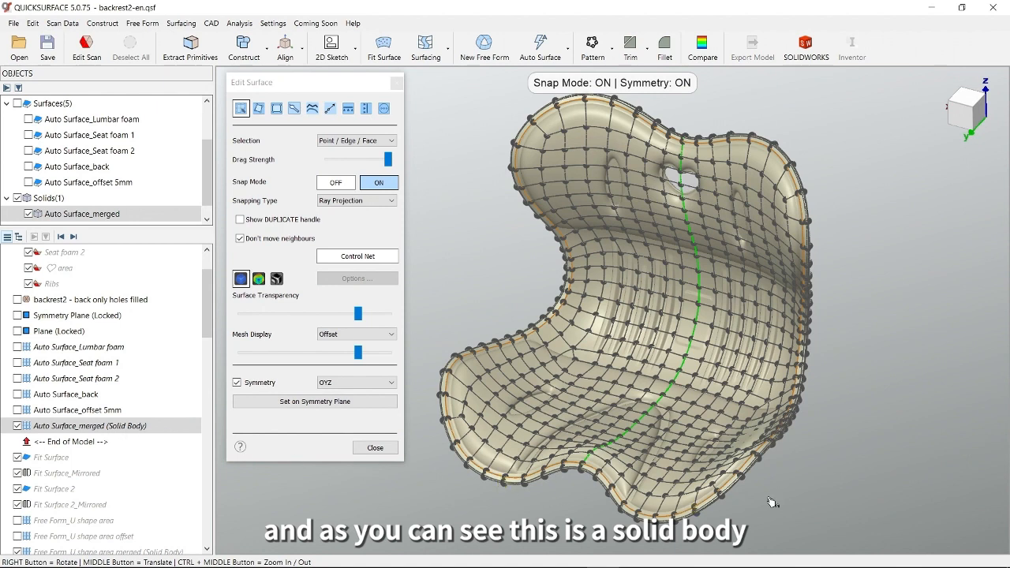
{"action": "right_click_drag", "start_coordinate": [772, 503], "coordinate": [658, 443]}
{"action": "scroll", "coordinate": [683, 439], "scroll_direction": "up", "scroll_amount": 8}
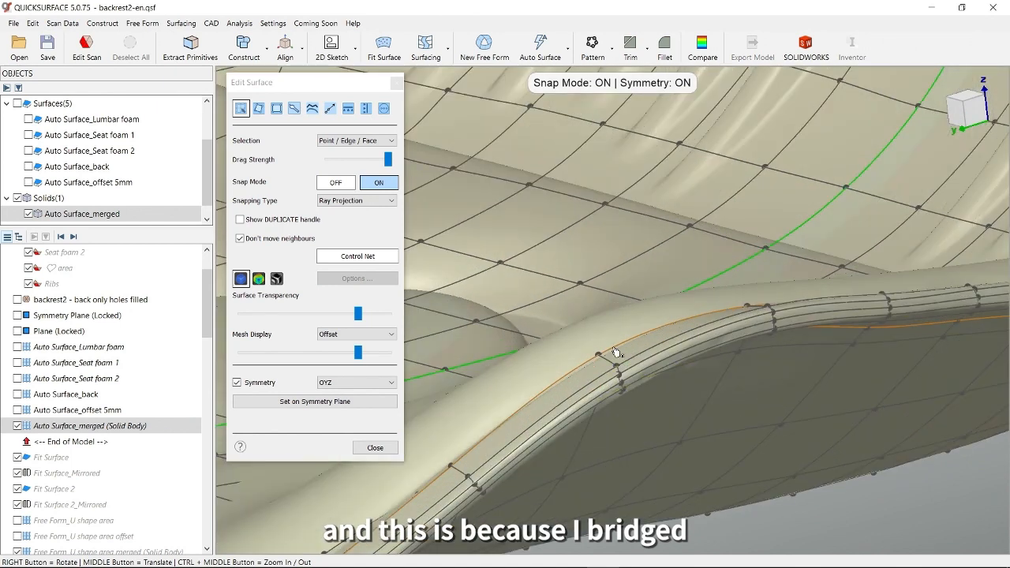
{"action": "right_click_drag", "start_coordinate": [608, 363], "coordinate": [590, 280]}
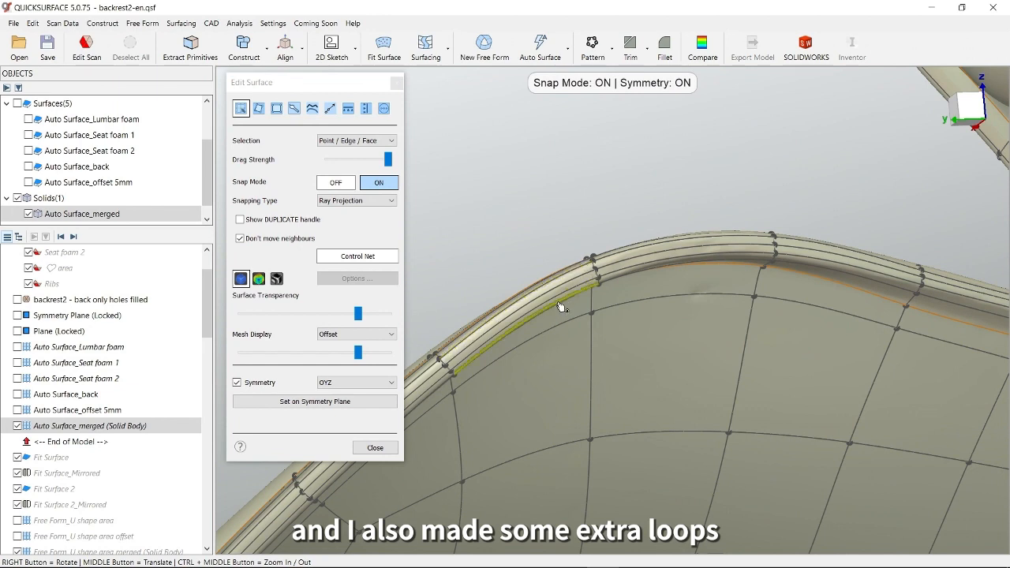
{"action": "right_click_drag", "start_coordinate": [599, 284], "coordinate": [693, 260]}
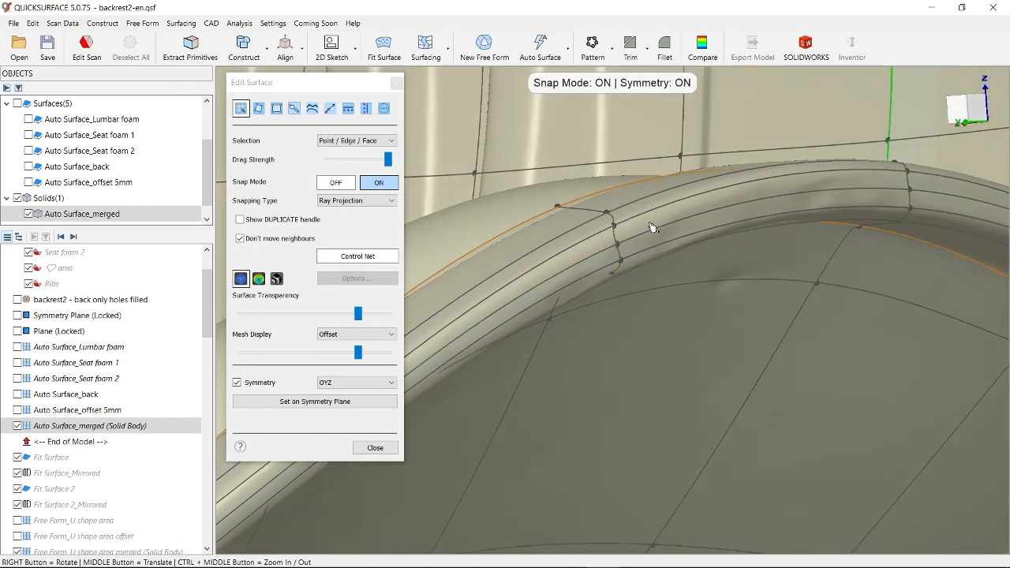
Inspect the quads along the merged body's bridged rim and colour the body by its deviation from the scan
{"action": "right_click_drag", "start_coordinate": [644, 231], "coordinate": [658, 261]}
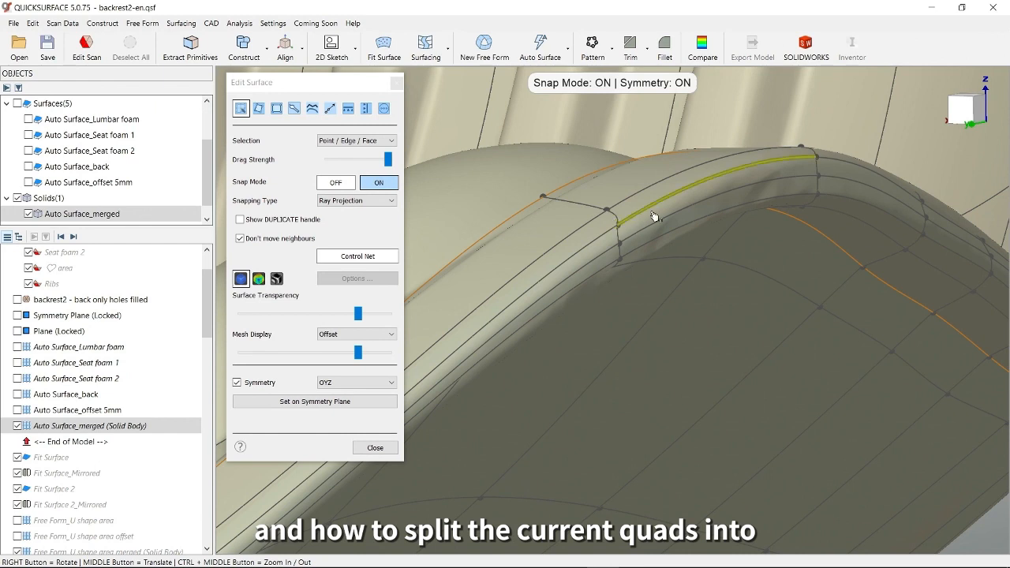
{"action": "right_click_drag", "start_coordinate": [662, 226], "coordinate": [734, 344]}
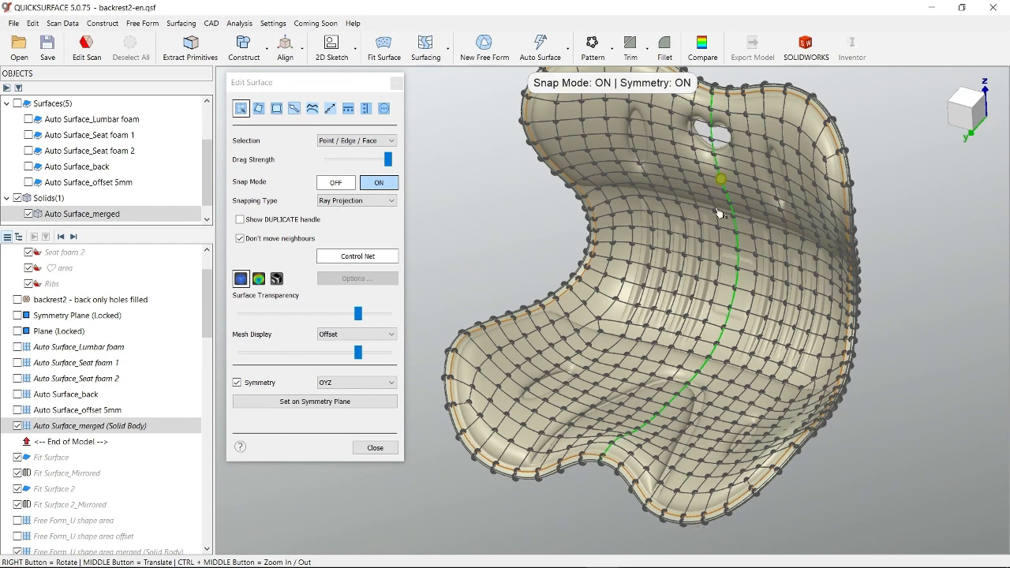
{"action": "left_click", "coordinate": [259, 279]}
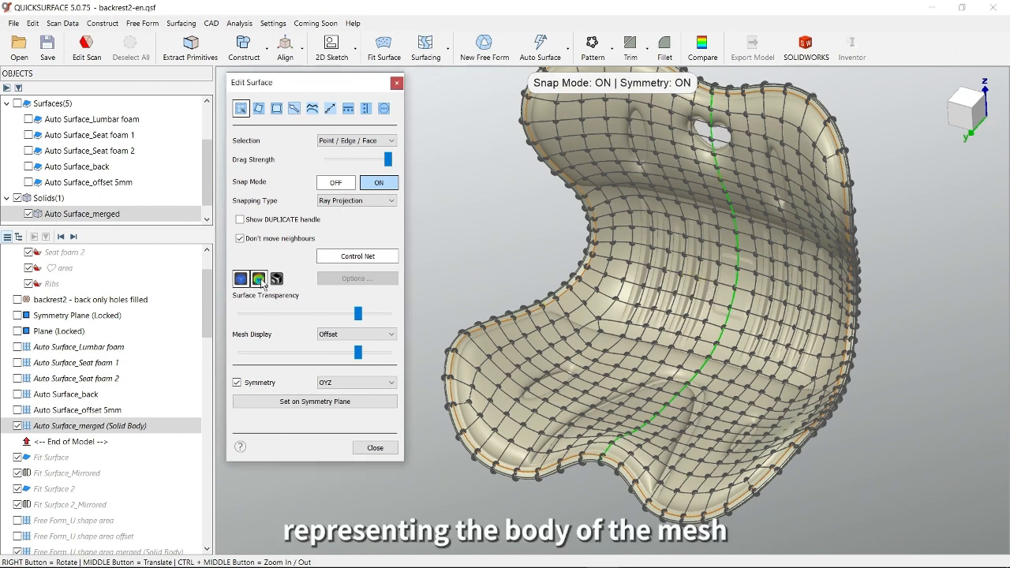
{"action": "mouse_move", "coordinate": [844, 353]}
{"action": "right_mouse_down"}
{"action": "mouse_move", "coordinate": [667, 309]}
{"action": "mouse_move", "coordinate": [704, 315]}
{"action": "mouse_move", "coordinate": [687, 305]}
{"action": "mouse_move", "coordinate": [672, 350]}
{"action": "mouse_move", "coordinate": [957, 370]}
{"action": "mouse_move", "coordinate": [597, 295]}
{"action": "mouse_move", "coordinate": [578, 276]}
{"action": "mouse_move", "coordinate": [579, 288]}
{"action": "mouse_move", "coordinate": [642, 303]}
{"action": "mouse_move", "coordinate": [857, 334]}
{"action": "mouse_move", "coordinate": [807, 337]}
{"action": "right_mouse_up"}
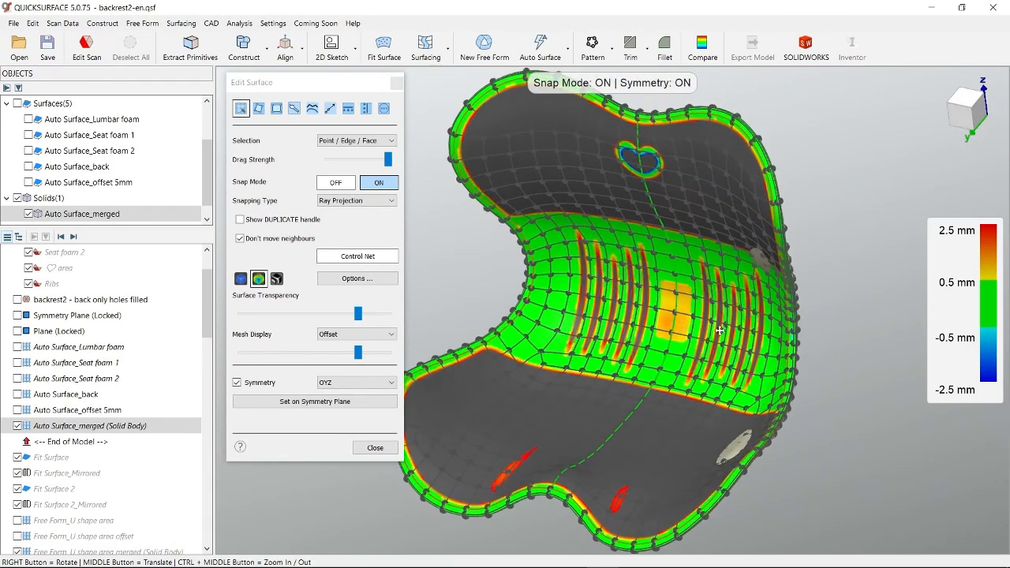
Examine the deviation map over the ribs, centre pad and outer rim of the merged body, and close the surface editing
{"action": "middle_click_drag", "start_coordinate": [702, 337], "coordinate": [749, 331]}
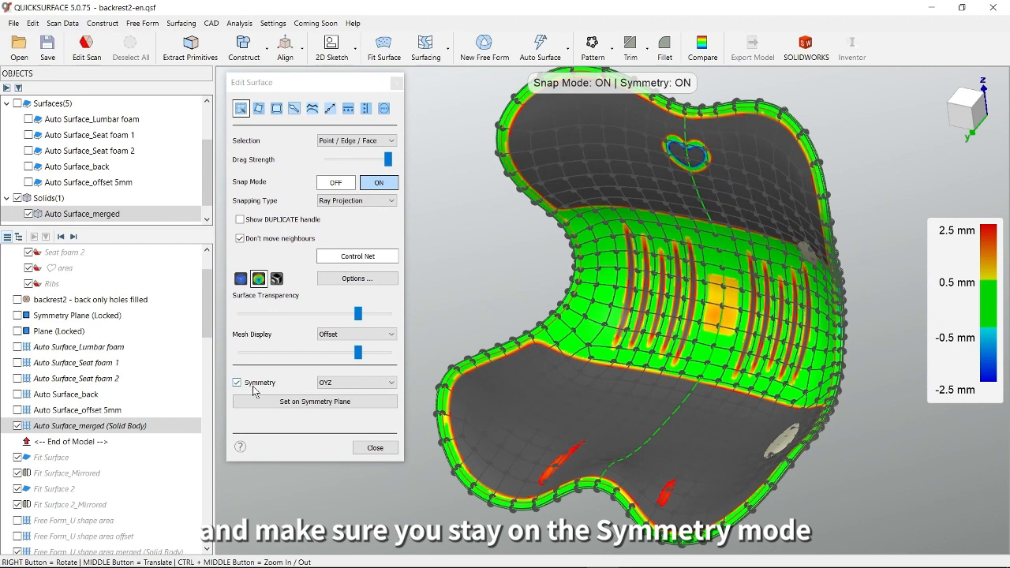
{"action": "right_click_drag", "start_coordinate": [606, 325], "coordinate": [778, 322]}
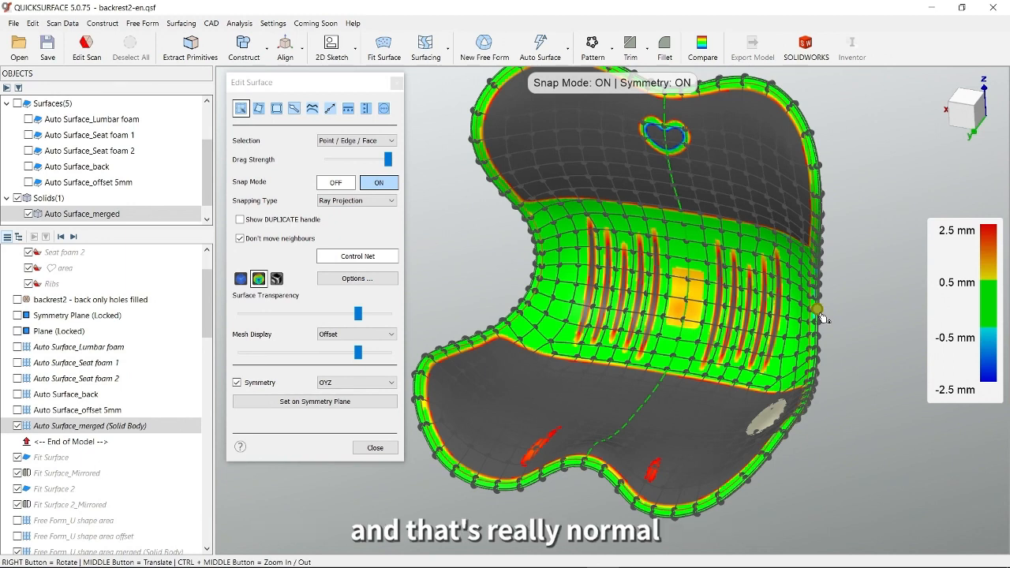
{"action": "middle_click_drag", "start_coordinate": [702, 302], "coordinate": [746, 331]}
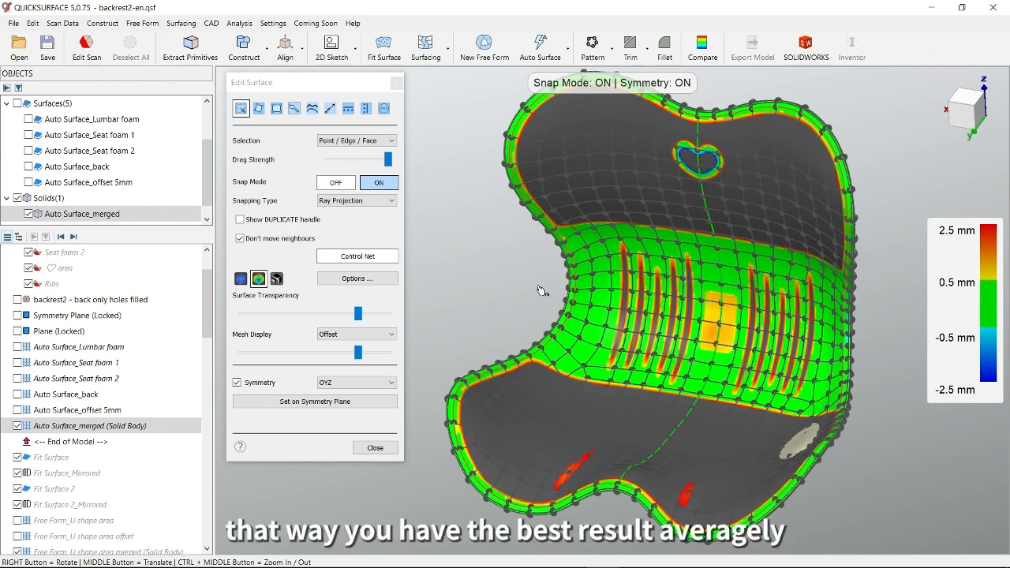
{"action": "right_click_drag", "start_coordinate": [687, 316], "coordinate": [659, 323]}
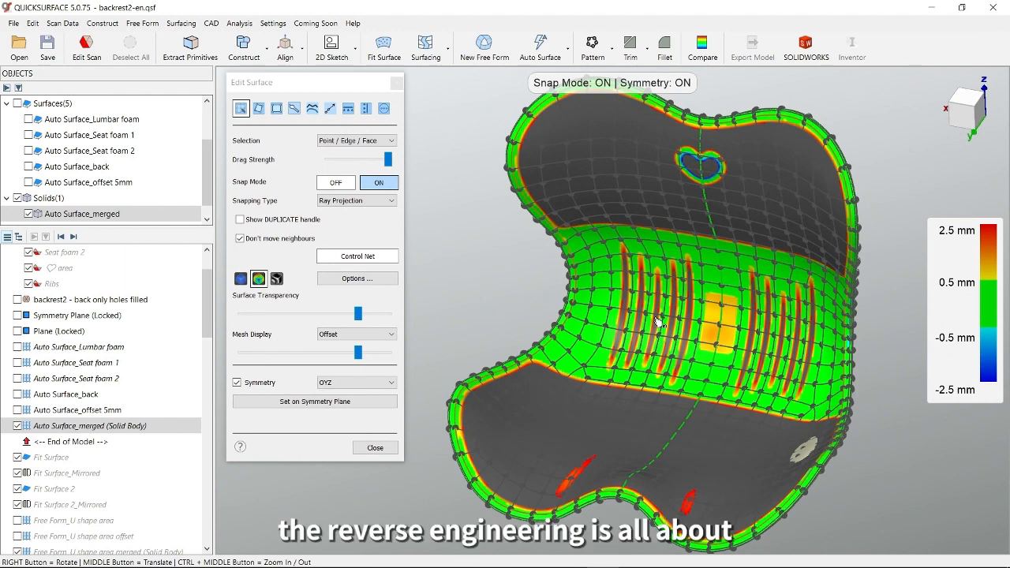
{"action": "right_click_drag", "start_coordinate": [710, 316], "coordinate": [733, 308]}
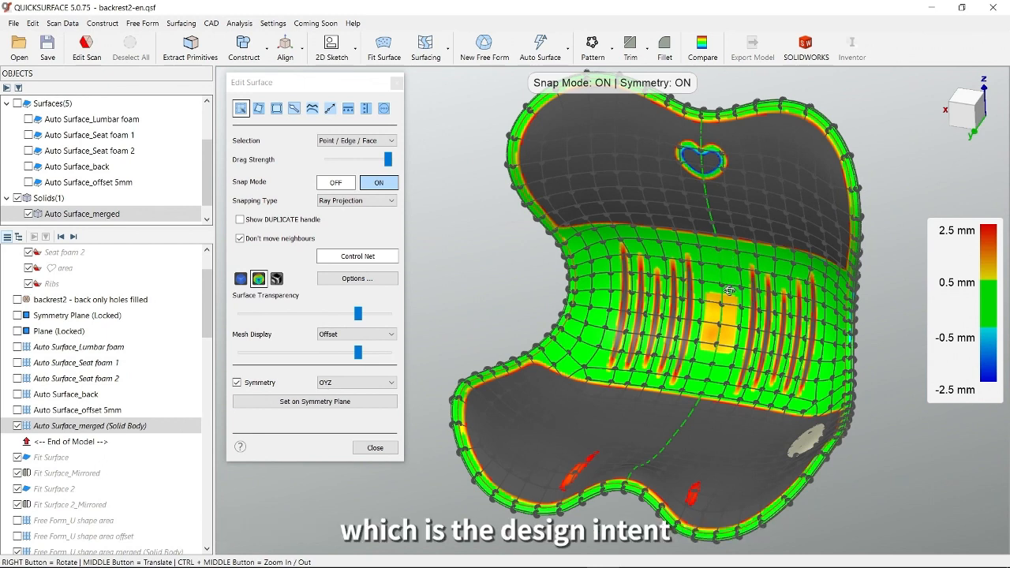
{"action": "right_click_drag", "start_coordinate": [730, 291], "coordinate": [728, 304]}
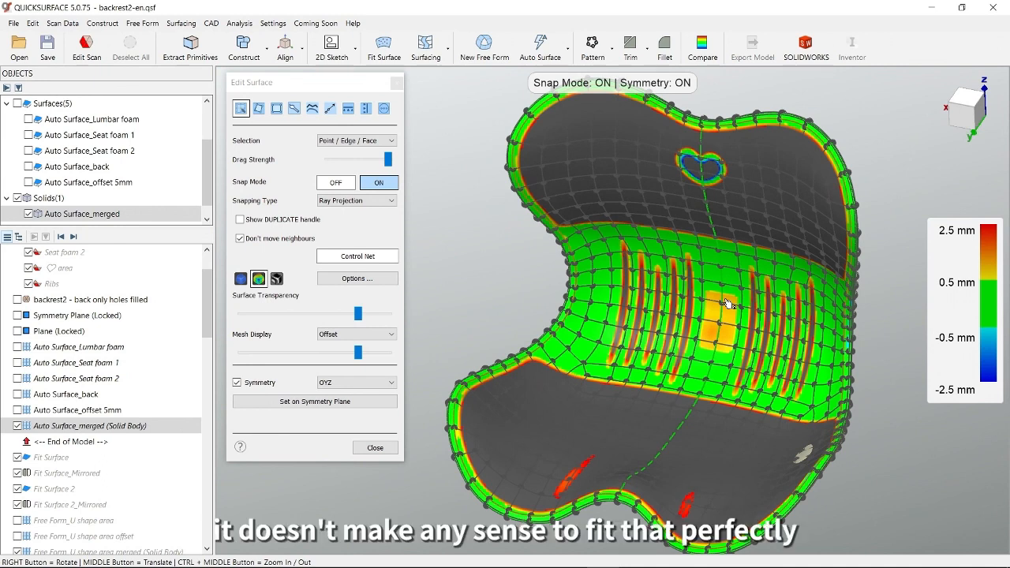
{"action": "left_click", "coordinate": [375, 447]}
Hide the backrest2 mesh and look over the merged solid body on its own
{"action": "right_click_drag", "start_coordinate": [686, 387], "coordinate": [655, 381]}
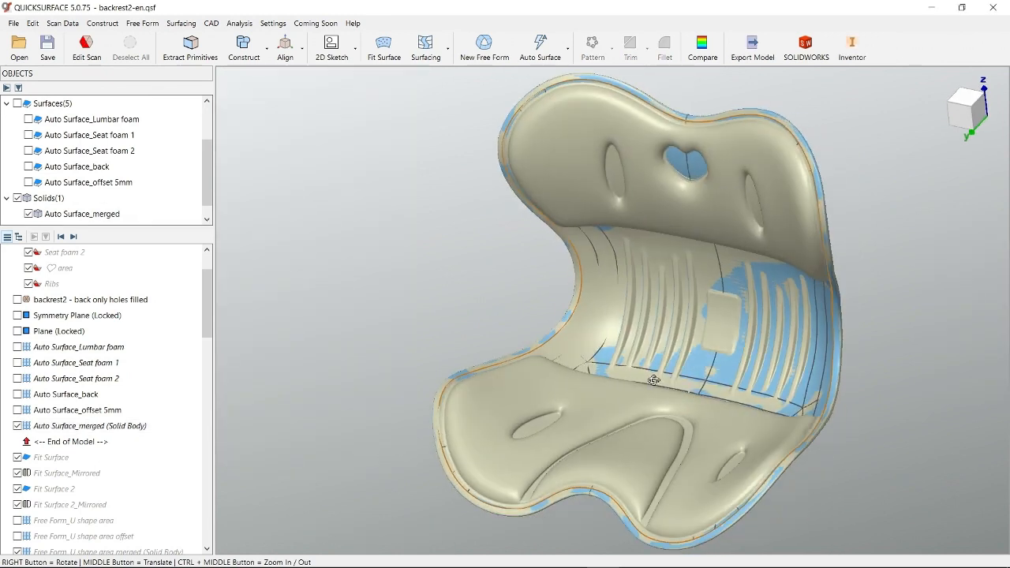
{"action": "scroll", "coordinate": [118, 182], "scroll_direction": "up", "scroll_amount": 2}
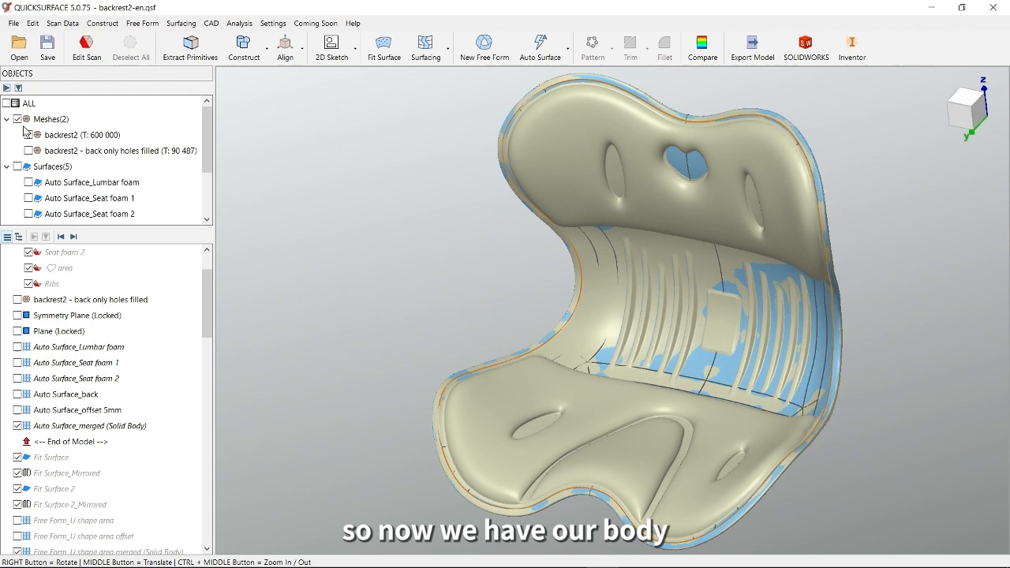
{"action": "left_click", "coordinate": [30, 135]}
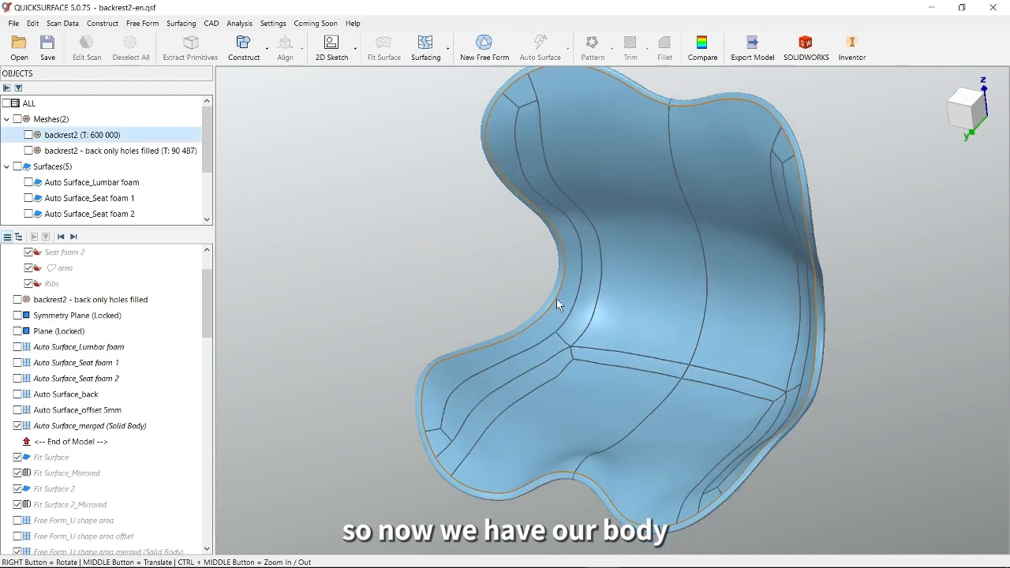
{"action": "right_click_drag", "start_coordinate": [609, 304], "coordinate": [686, 348]}
{"action": "mouse_move", "coordinate": [645, 354]}
{"action": "middle_mouse_down"}
{"action": "mouse_move", "coordinate": [654, 329]}
{"action": "mouse_move", "coordinate": [658, 352]}
{"action": "mouse_move", "coordinate": [652, 337]}
{"action": "middle_mouse_up"}
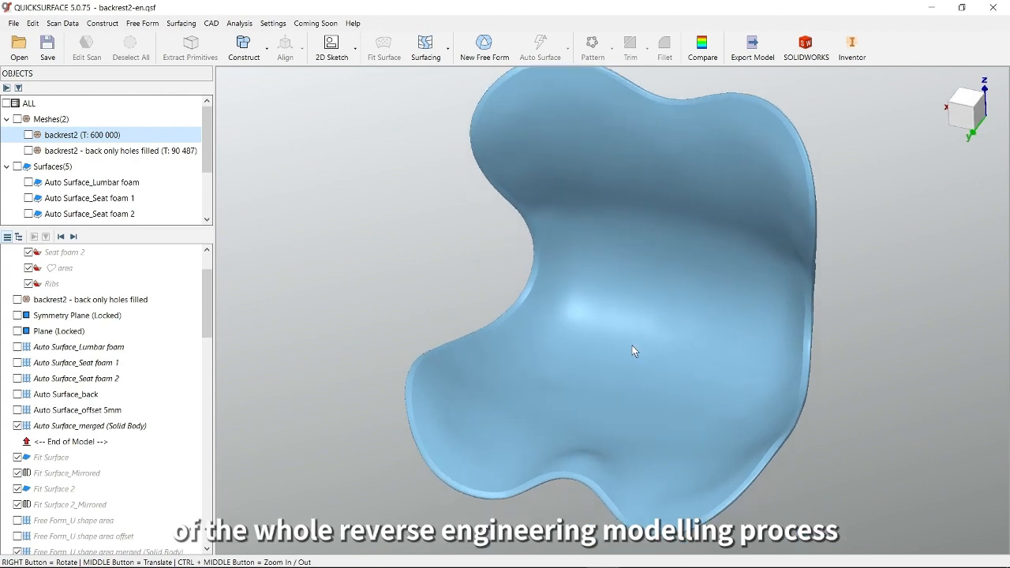
Show the backrest2 mesh again and hide Auto Surface_merged (Solid Body)
{"action": "left_click", "coordinate": [29, 136]}
{"action": "left_click", "coordinate": [17, 425]}
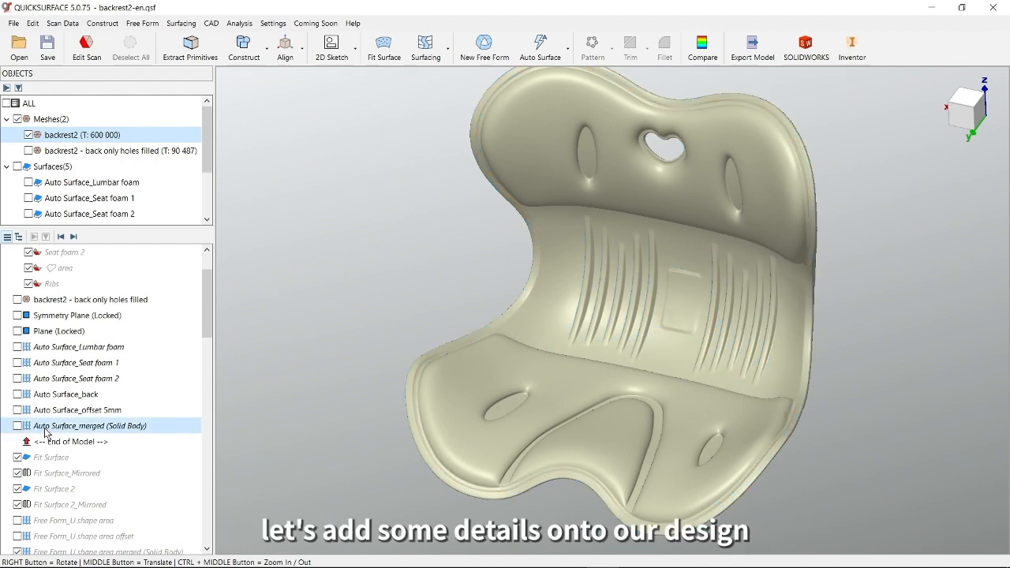
{"action": "right_click_drag", "start_coordinate": [602, 340], "coordinate": [611, 341]}
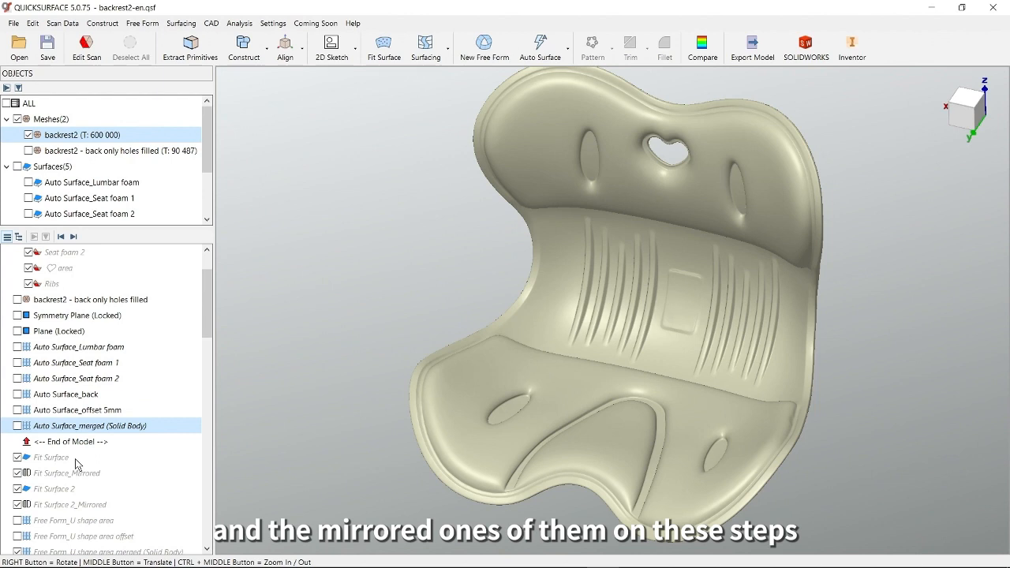
Advance the history through Fit Surface, Fit Surface 2 and their mirrored copies
{"action": "left_click", "coordinate": [75, 237]}
{"action": "left_click", "coordinate": [73, 236]}
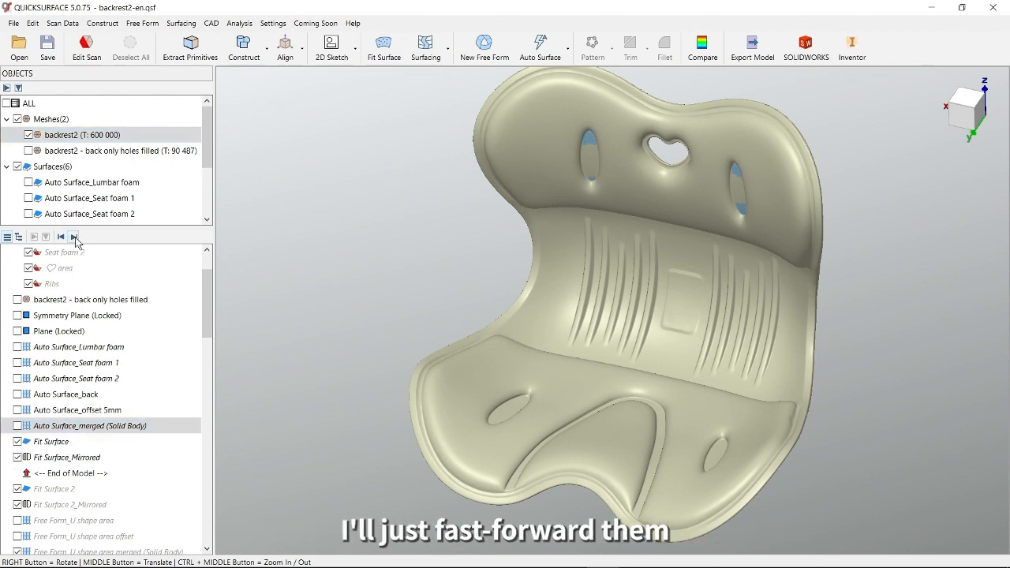
{"action": "left_click", "coordinate": [73, 237]}
{"action": "left_click", "coordinate": [74, 237]}
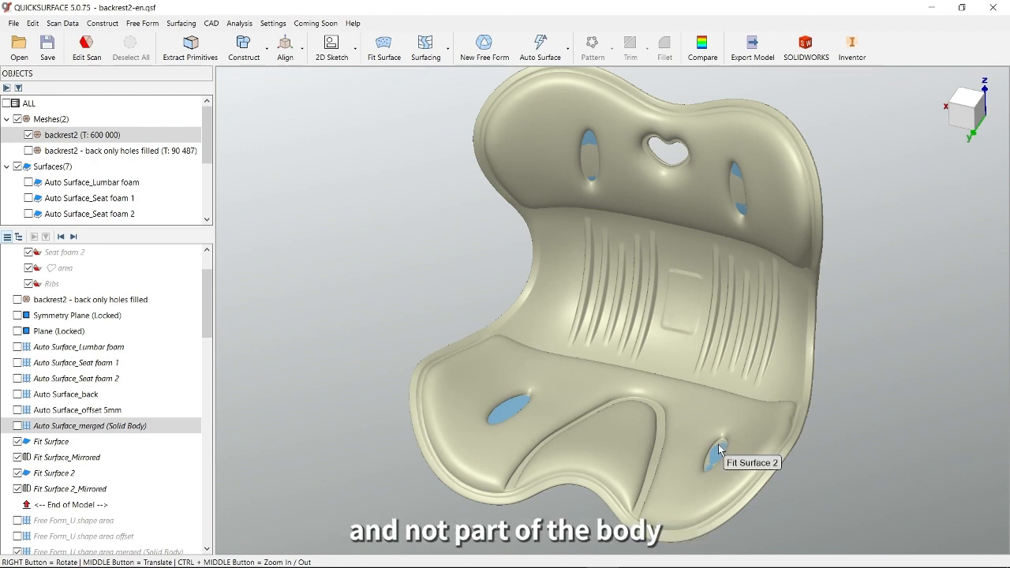
Show the merged body without the backrest2 mesh and inspect how the four fitted patches lie against it
{"action": "left_click", "coordinate": [18, 426]}
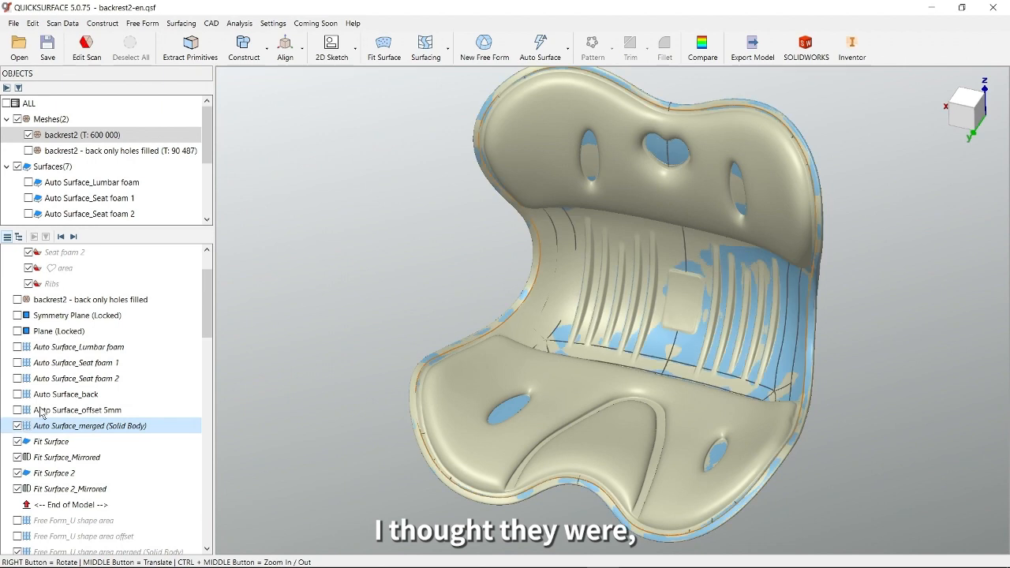
{"action": "left_click", "coordinate": [29, 135]}
{"action": "right_click_drag", "start_coordinate": [625, 291], "coordinate": [720, 365]}
{"action": "scroll", "coordinate": [720, 266], "scroll_direction": "up", "scroll_amount": 6}
{"action": "right_click_drag", "start_coordinate": [657, 282], "coordinate": [695, 266]}
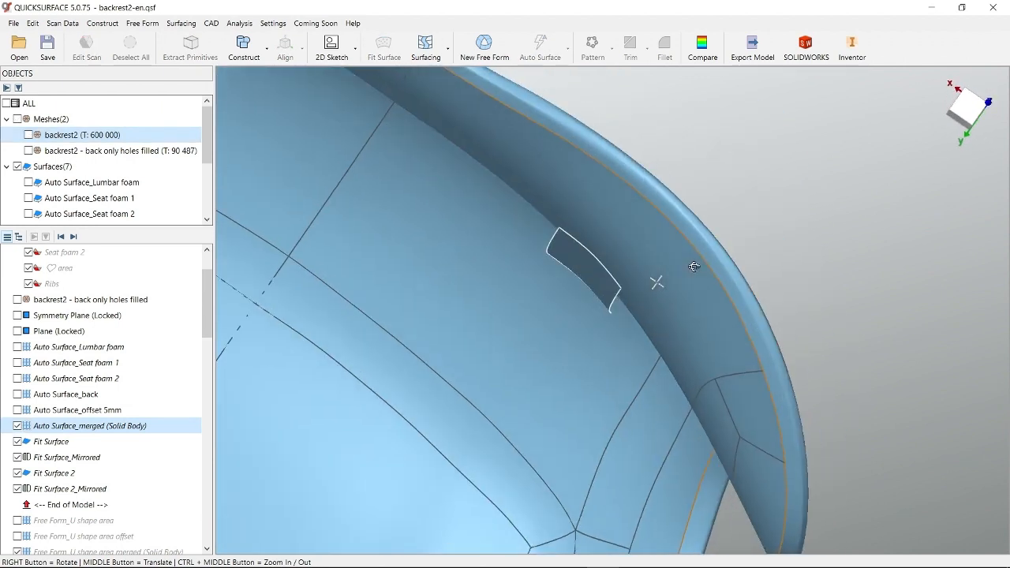
{"action": "scroll", "coordinate": [620, 277], "scroll_direction": "down", "scroll_amount": 3}
{"action": "middle_click_drag", "start_coordinate": [612, 352], "coordinate": [721, 218]}
{"action": "right_click_drag", "start_coordinate": [721, 219], "coordinate": [654, 408]}
{"action": "scroll", "coordinate": [592, 355], "scroll_direction": "down", "scroll_amount": 5}
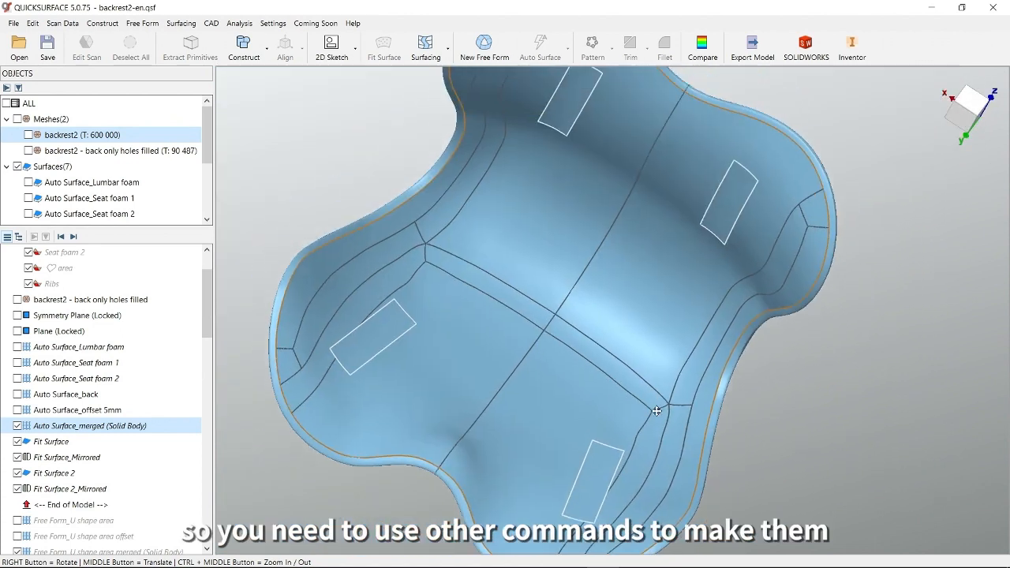
{"action": "scroll", "coordinate": [650, 403], "scroll_direction": "up", "scroll_amount": 2}
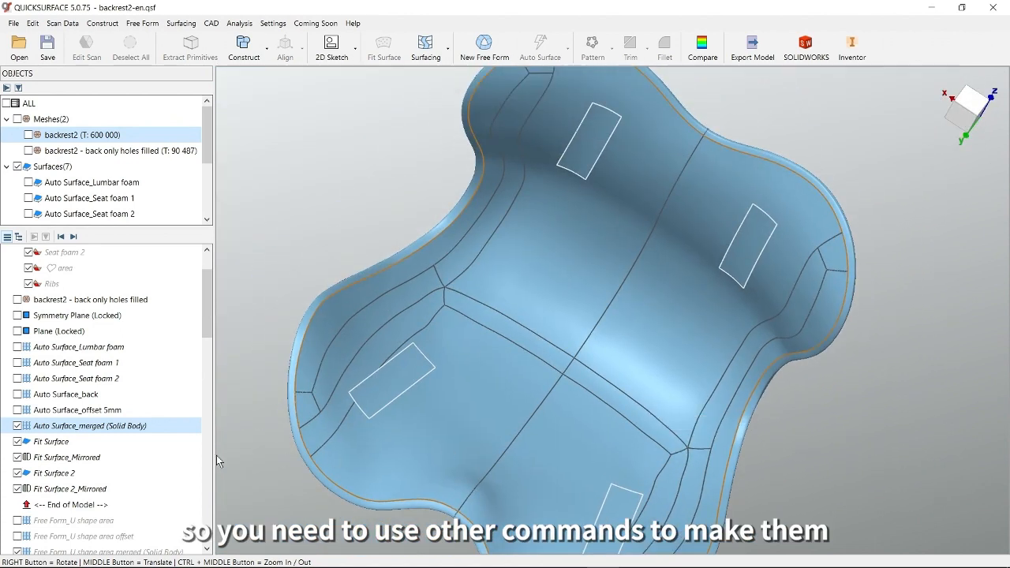
Hide the merged body and show the backrest2 mesh together with the four fitted patches
{"action": "left_click", "coordinate": [18, 426]}
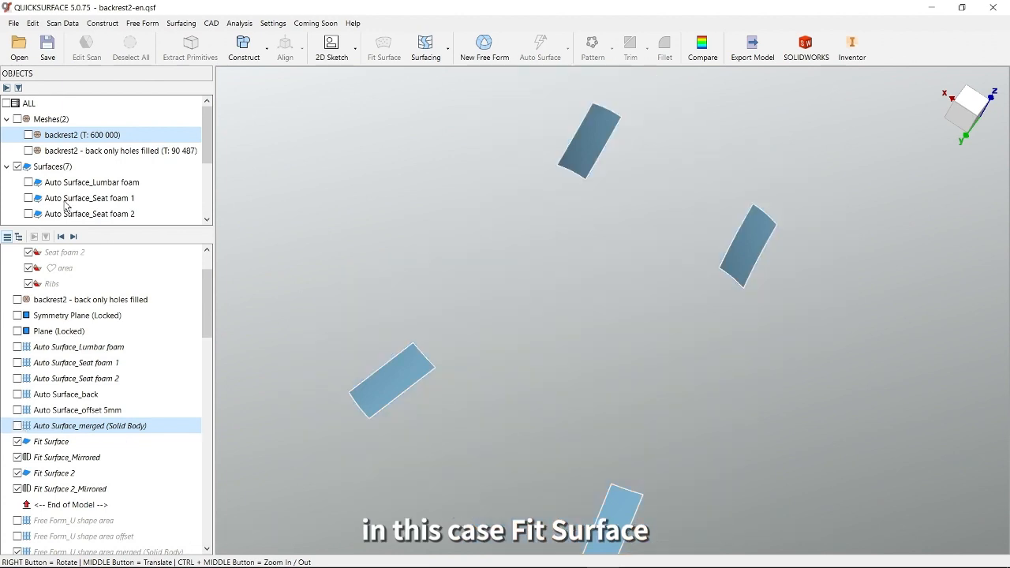
{"action": "left_click", "coordinate": [28, 135]}
{"action": "right_click_drag", "start_coordinate": [654, 232], "coordinate": [668, 162]}
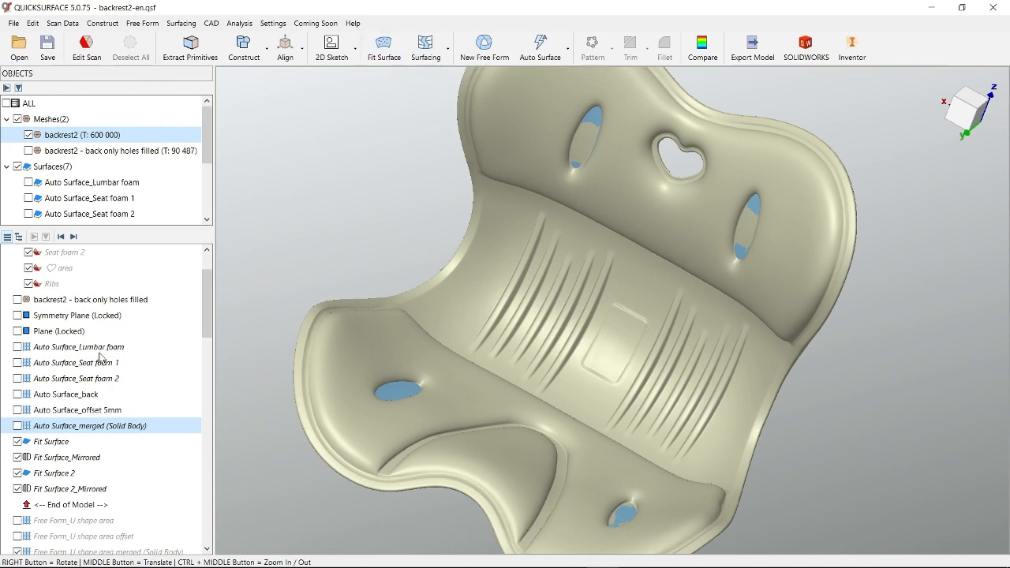
Open the parameters of Fit Surface for review and cancel without changing them
{"action": "left_click", "coordinate": [57, 446]}
{"action": "double_click", "coordinate": [57, 450]}
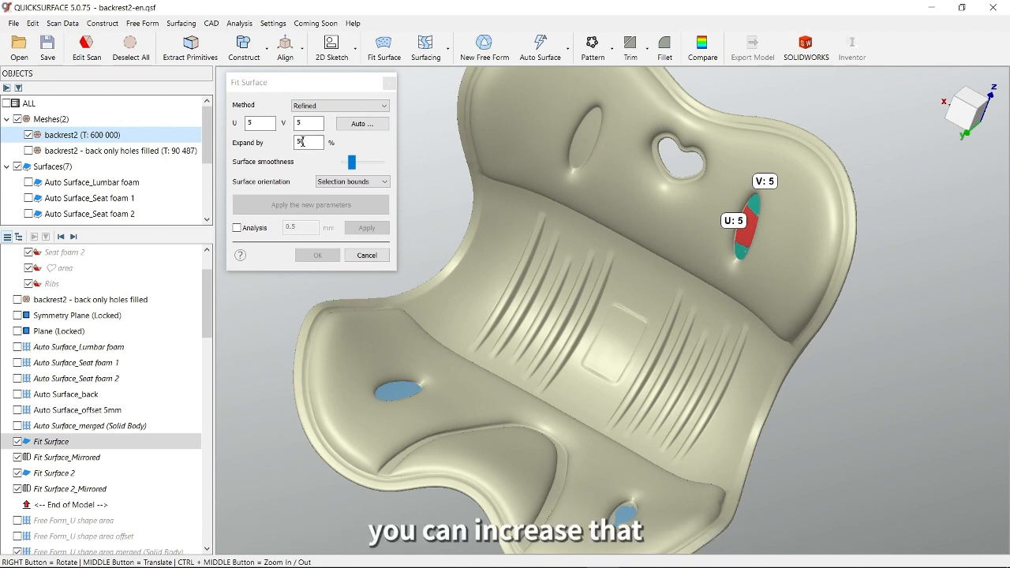
{"action": "left_click", "coordinate": [366, 256]}
Examine the U-shaped area on the seat part of the scan, including the end of its band near the rim
{"action": "middle_click_drag", "start_coordinate": [611, 361], "coordinate": [671, 285]}
{"action": "right_click_drag", "start_coordinate": [669, 348], "coordinate": [657, 424]}
{"action": "middle_click_drag", "start_coordinate": [658, 423], "coordinate": [697, 379]}
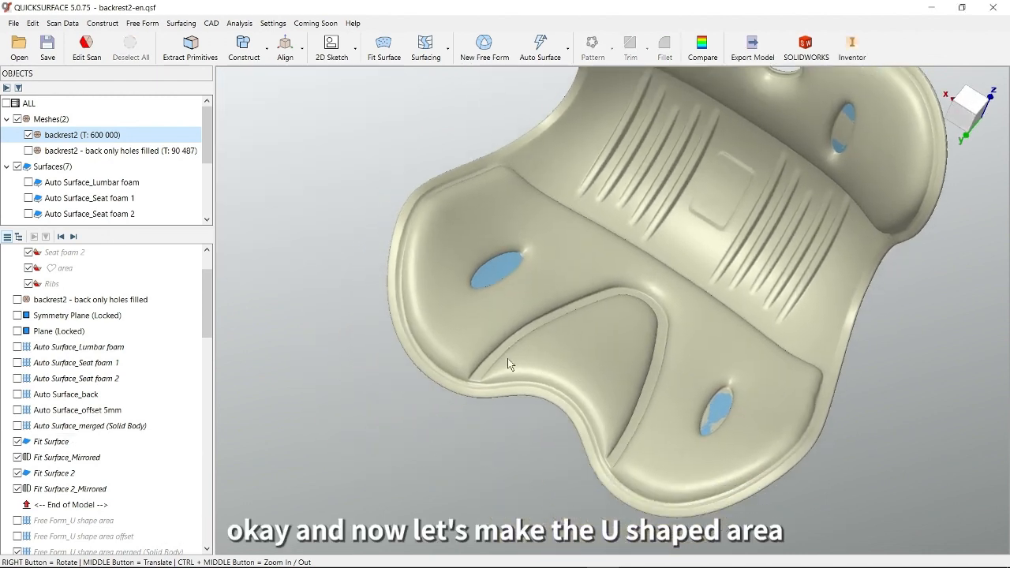
{"action": "right_click_drag", "start_coordinate": [718, 438], "coordinate": [609, 376]}
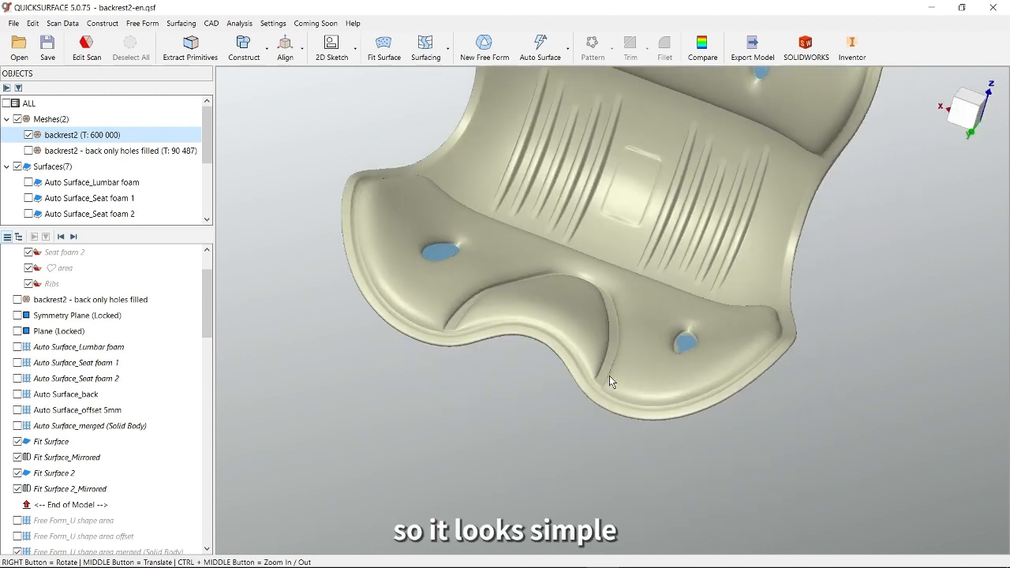
{"action": "scroll", "coordinate": [609, 376], "scroll_direction": "up", "scroll_amount": 5}
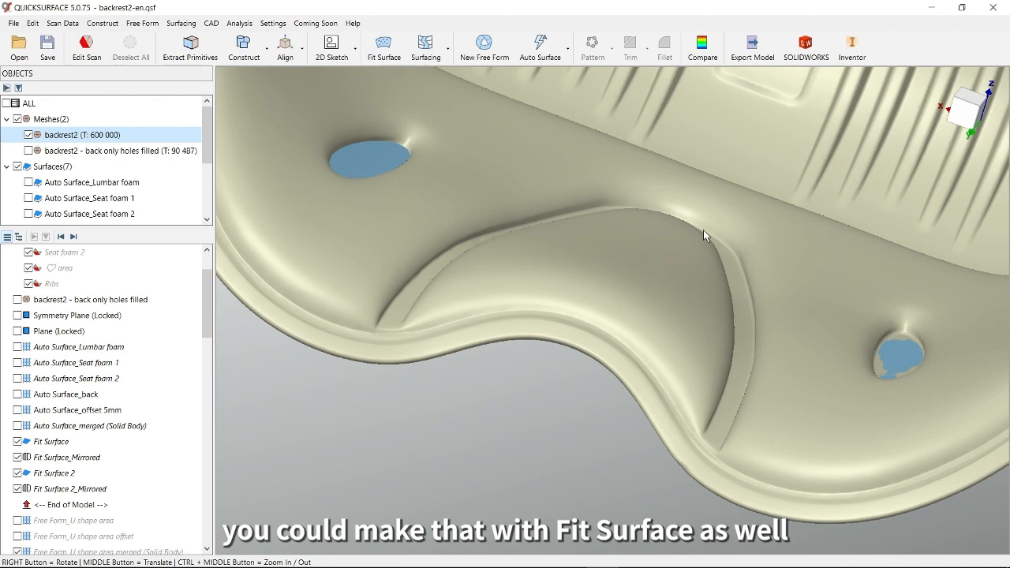
{"action": "right_click_drag", "start_coordinate": [760, 421], "coordinate": [661, 397]}
{"action": "scroll", "coordinate": [734, 410], "scroll_direction": "up", "scroll_amount": 5}
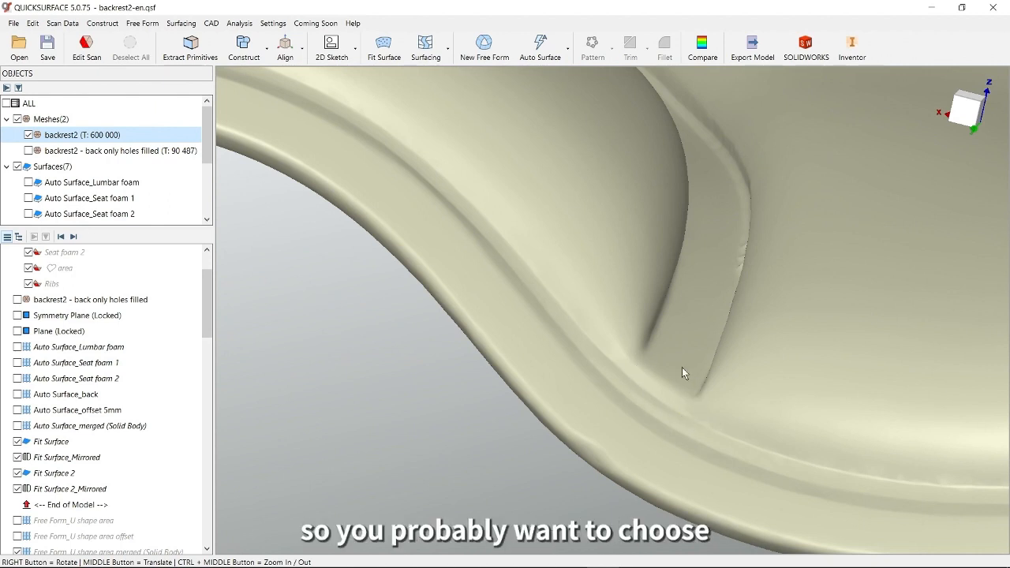
{"action": "right_click_drag", "start_coordinate": [683, 316], "coordinate": [702, 264]}
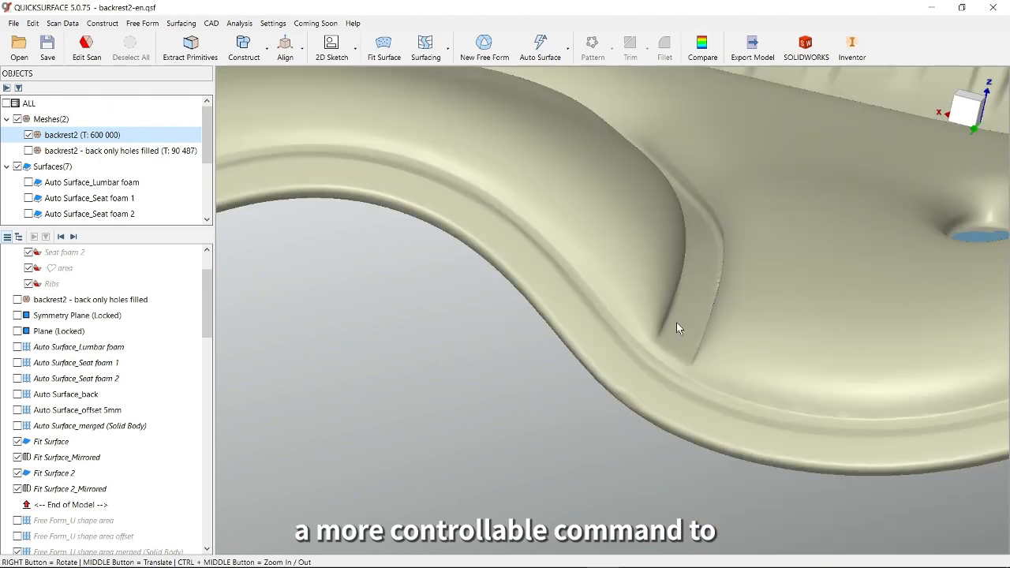
Advance the history through Free Form_U shape area and its offset to Free Form_U shape area merged (Solid Body)
{"action": "left_click", "coordinate": [74, 237]}
{"action": "right_click_drag", "start_coordinate": [771, 293], "coordinate": [715, 357]}
{"action": "middle_click_drag", "start_coordinate": [726, 313], "coordinate": [764, 341]}
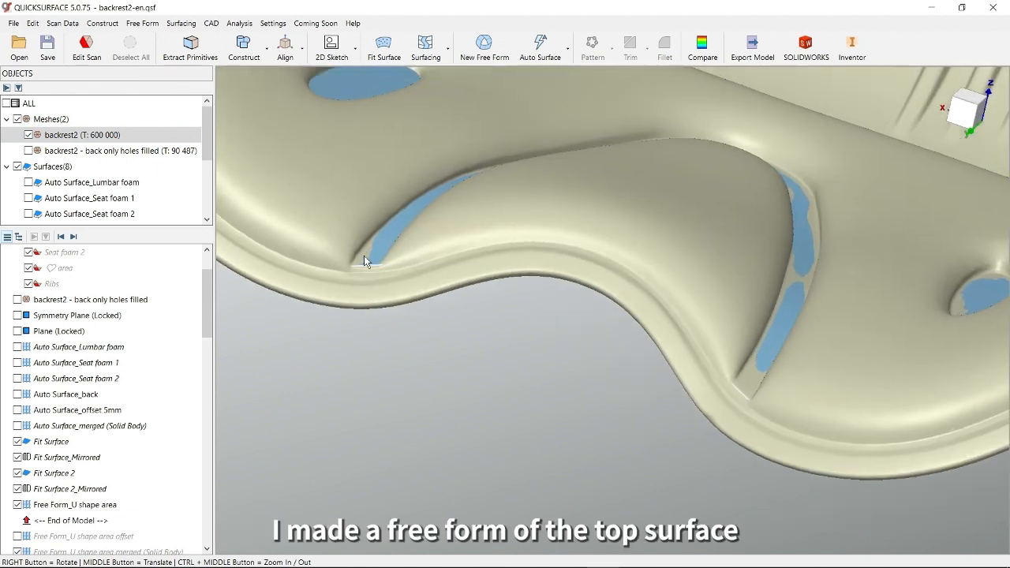
{"action": "left_click_drag", "start_coordinate": [206, 292], "coordinate": [205, 330]}
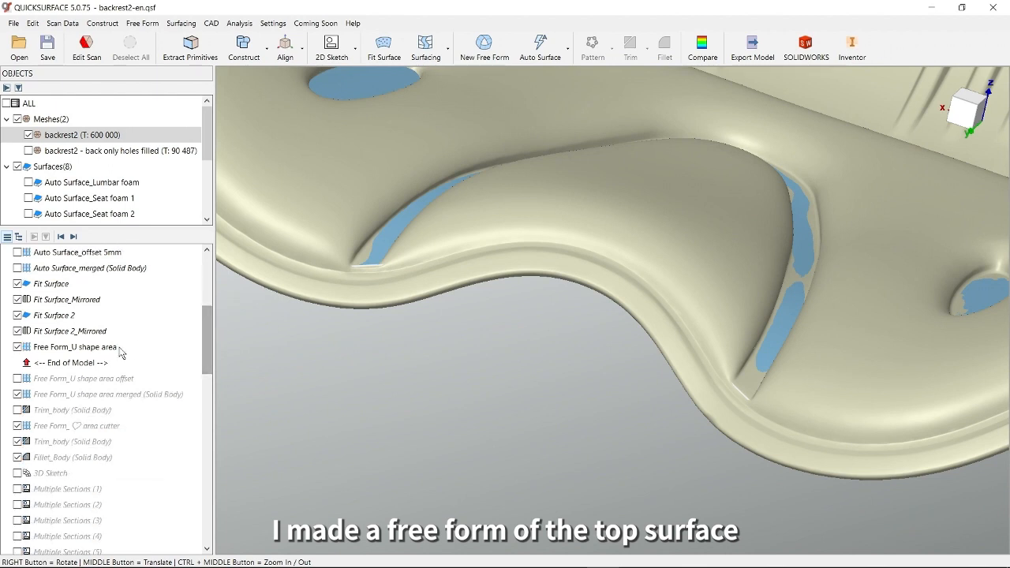
{"action": "left_click", "coordinate": [73, 238]}
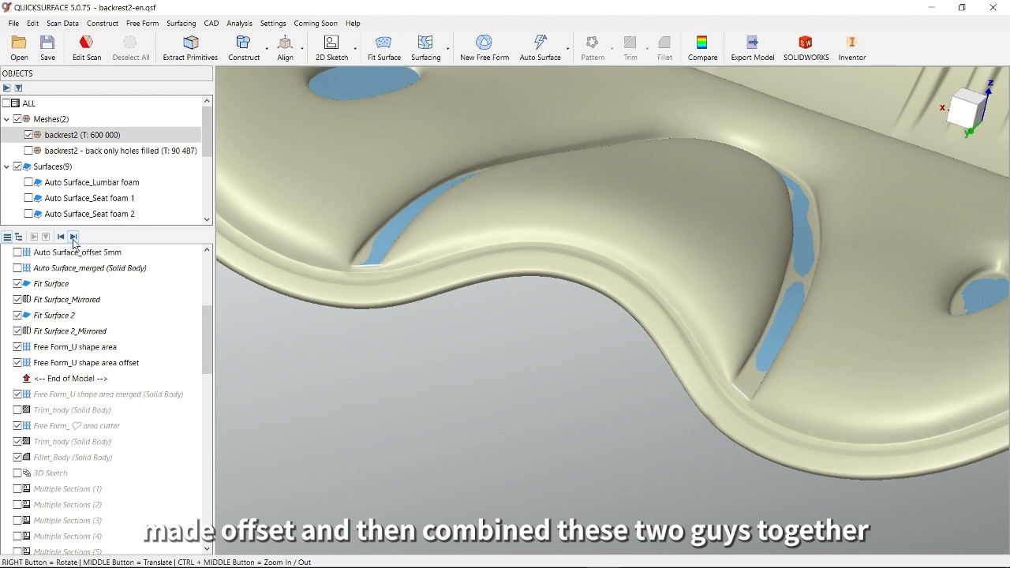
{"action": "left_click", "coordinate": [74, 237]}
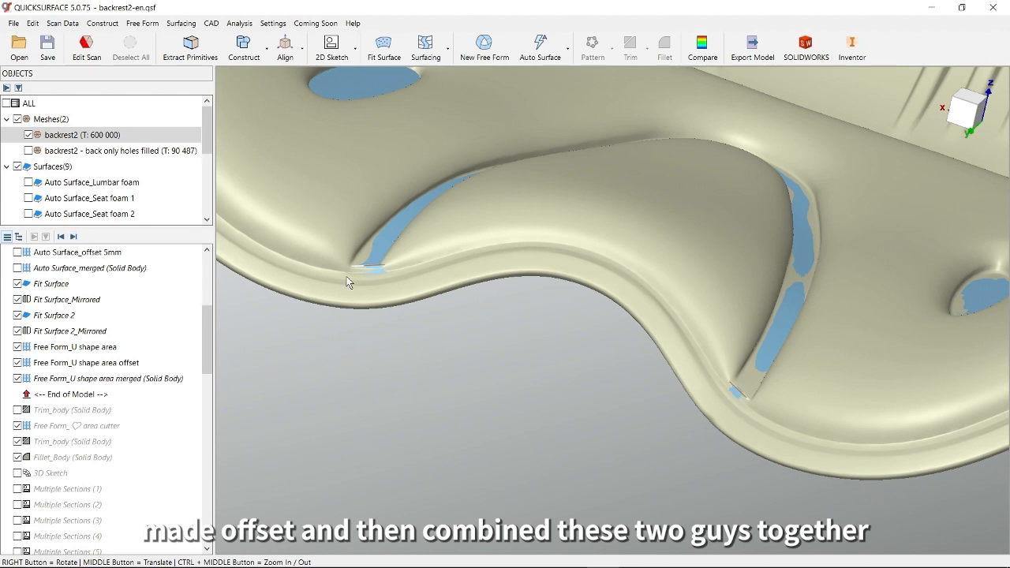
Hide Free Form_U shape area and its offset, and open the merged U-shaped body for editing
{"action": "left_click", "coordinate": [17, 363]}
{"action": "left_click", "coordinate": [18, 347]}
{"action": "double_click", "coordinate": [114, 378]}
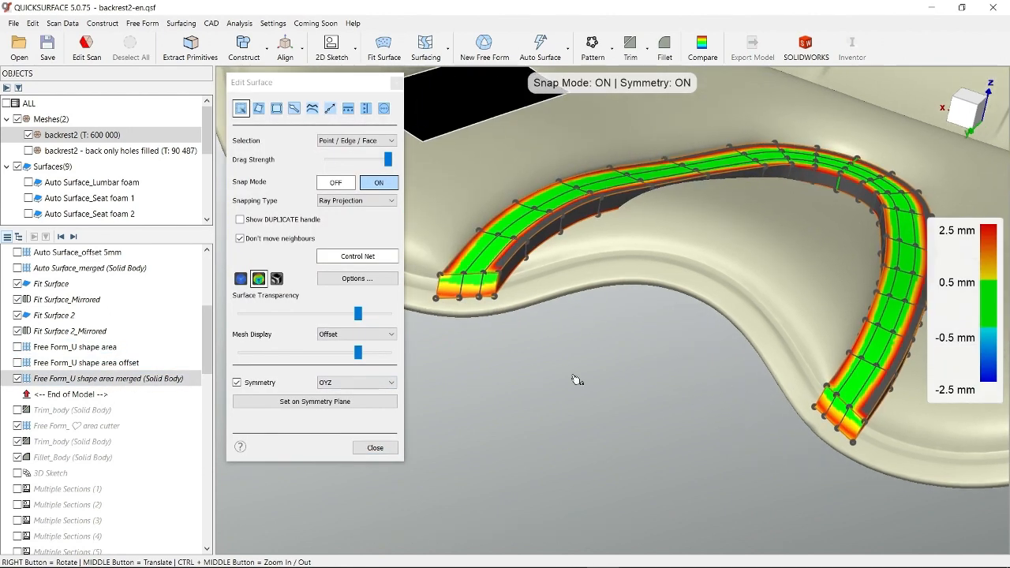
Inspect the merged U-shaped body with and without its deviation map, checking the thickness at the band's end, and close the editor
{"action": "left_click", "coordinate": [241, 279]}
{"action": "mouse_move", "coordinate": [648, 310]}
{"action": "right_mouse_down"}
{"action": "mouse_move", "coordinate": [701, 227]}
{"action": "mouse_move", "coordinate": [656, 321]}
{"action": "right_mouse_up"}
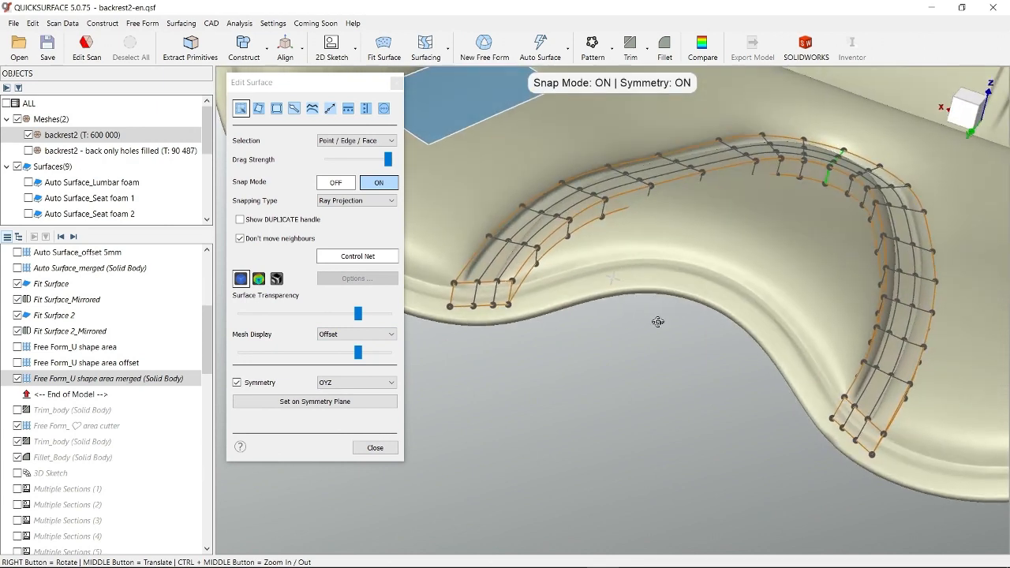
{"action": "left_click", "coordinate": [259, 279]}
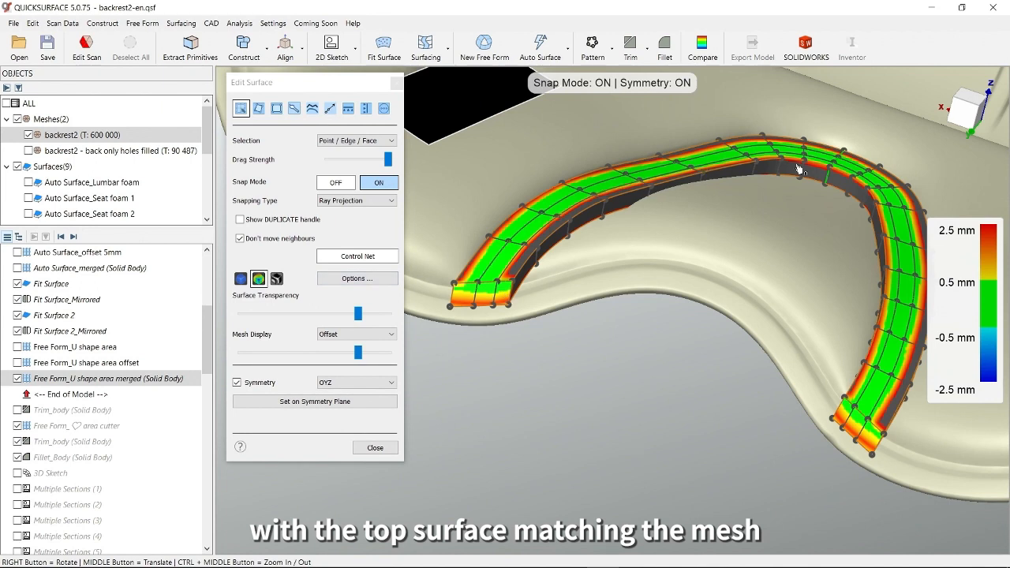
{"action": "right_click_drag", "start_coordinate": [491, 262], "coordinate": [521, 251]}
{"action": "scroll", "coordinate": [521, 251], "scroll_direction": "up", "scroll_amount": 5}
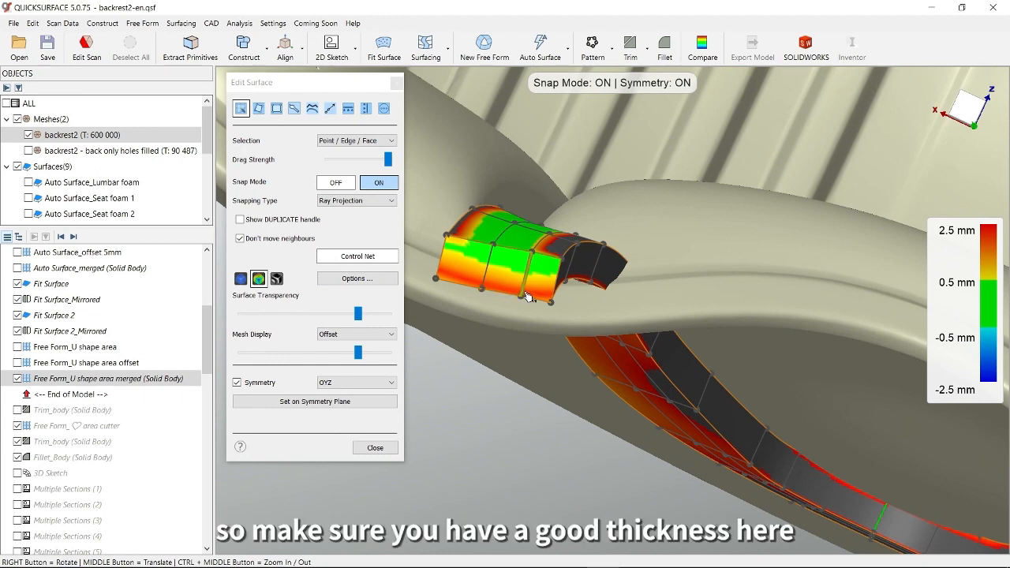
{"action": "right_click_drag", "start_coordinate": [512, 292], "coordinate": [469, 319]}
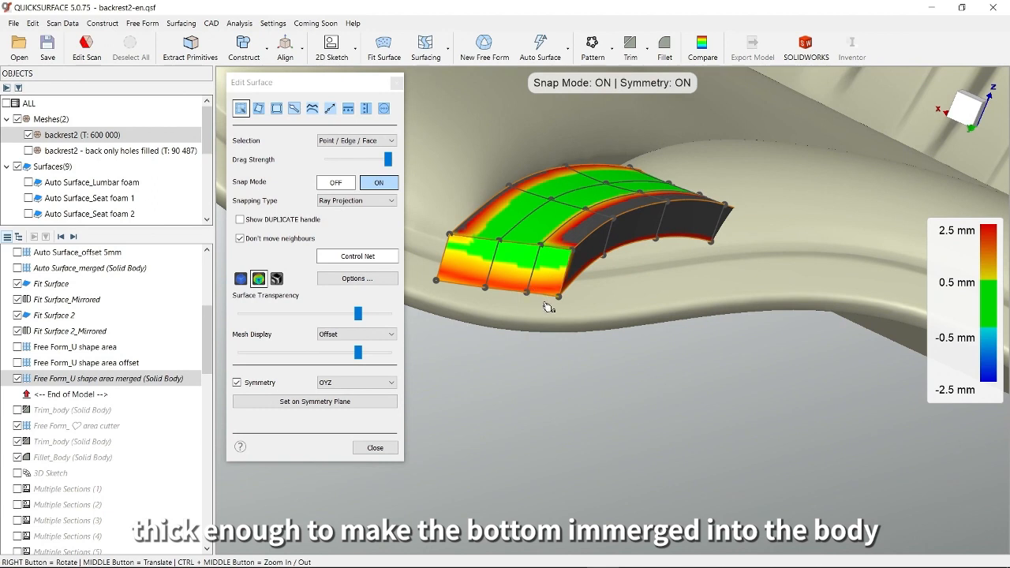
{"action": "right_click_drag", "start_coordinate": [545, 301], "coordinate": [603, 369]}
{"action": "right_click_drag", "start_coordinate": [532, 374], "coordinate": [608, 356]}
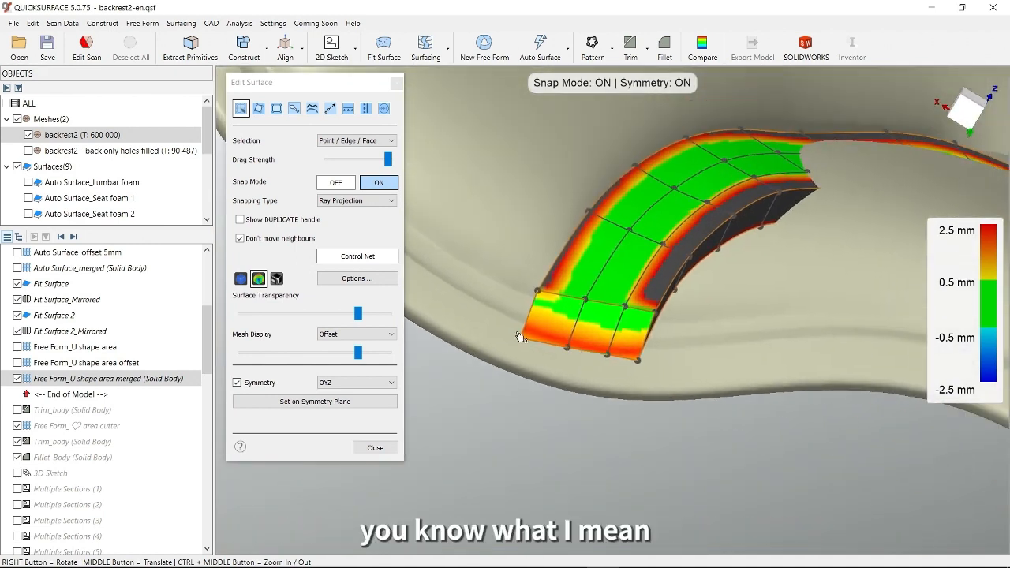
{"action": "left_click", "coordinate": [241, 279]}
{"action": "left_click", "coordinate": [375, 447]}
Show Auto Surface_merged (Solid Body) together with the Seat foam 2, Seat foam 1 and Lumbar foam auto surfaces
{"action": "scroll", "coordinate": [548, 399], "scroll_direction": "down", "scroll_amount": 5}
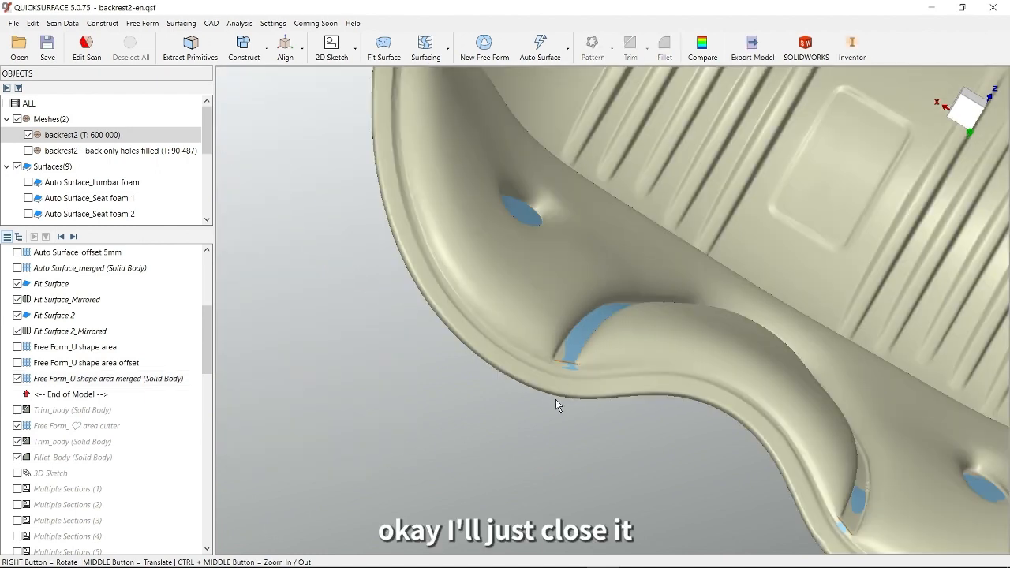
{"action": "right_click_drag", "start_coordinate": [560, 360], "coordinate": [494, 388]}
{"action": "scroll", "coordinate": [746, 353], "scroll_direction": "down", "scroll_amount": 5}
{"action": "right_click_drag", "start_coordinate": [745, 353], "coordinate": [691, 353]}
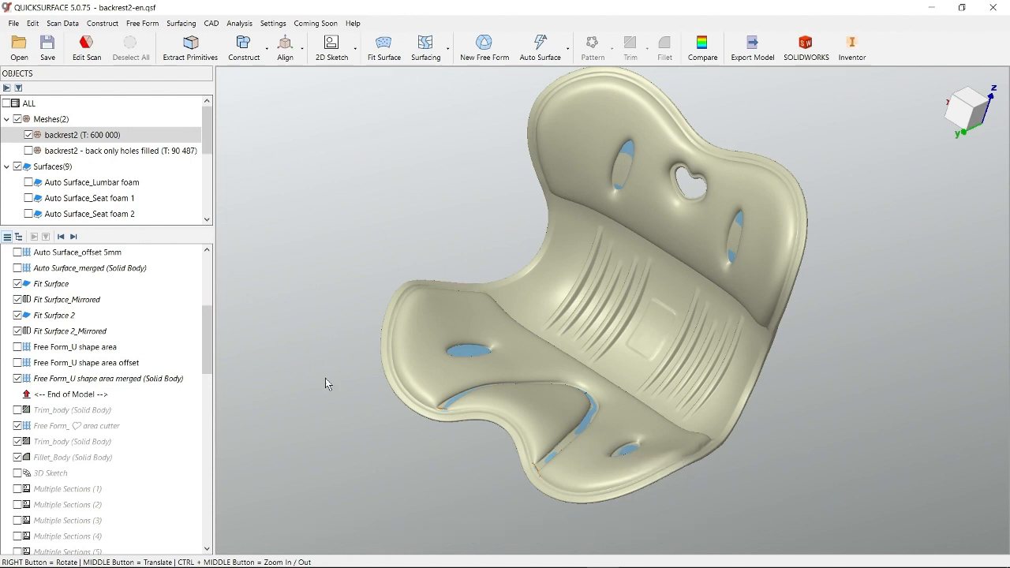
{"action": "scroll", "coordinate": [206, 340], "scroll_direction": "up", "scroll_amount": 4}
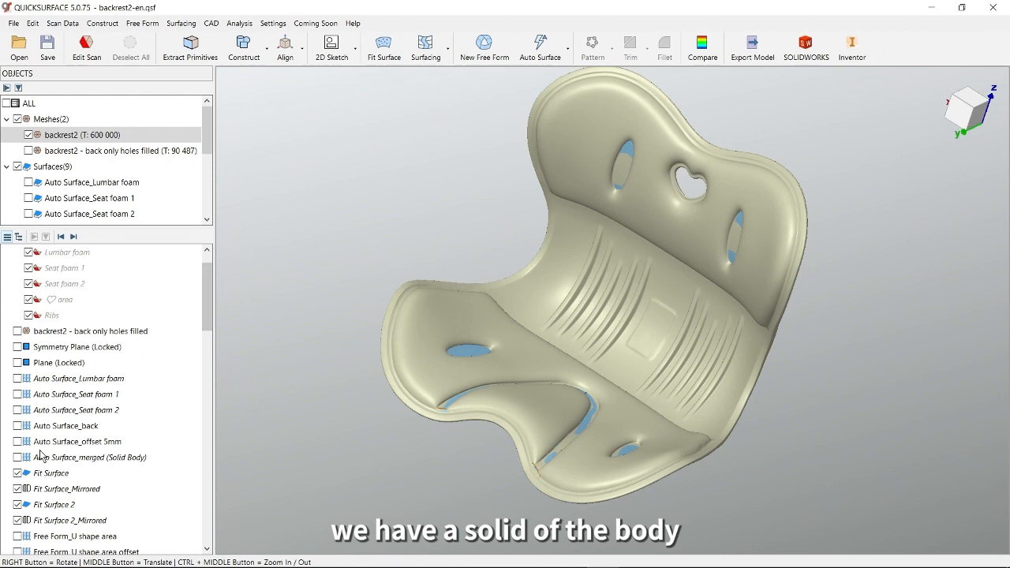
{"action": "left_click", "coordinate": [17, 458]}
{"action": "left_click", "coordinate": [17, 411]}
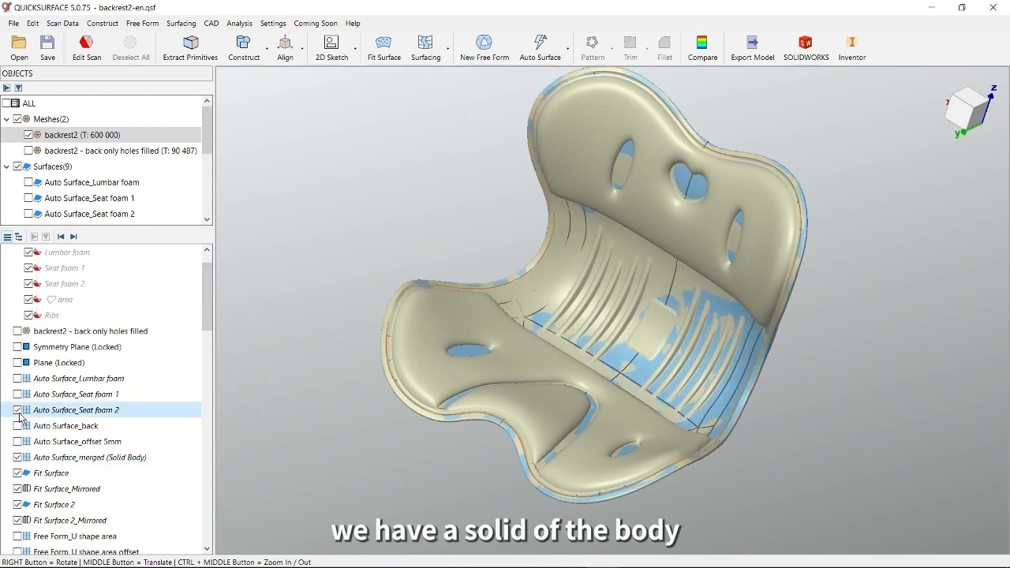
{"action": "left_click", "coordinate": [18, 395]}
{"action": "left_click", "coordinate": [17, 379]}
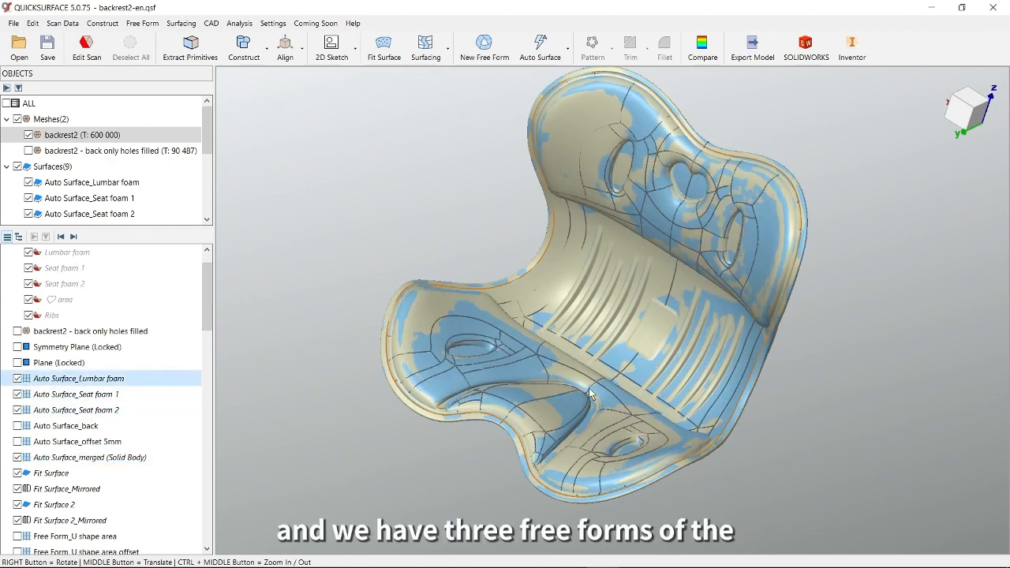
Hide the backrest2 mesh and examine where the foam pad surfaces intersect the body, especially along the rim
{"action": "right_click_drag", "start_coordinate": [591, 395], "coordinate": [624, 391]}
{"action": "right_click_drag", "start_coordinate": [805, 387], "coordinate": [812, 334]}
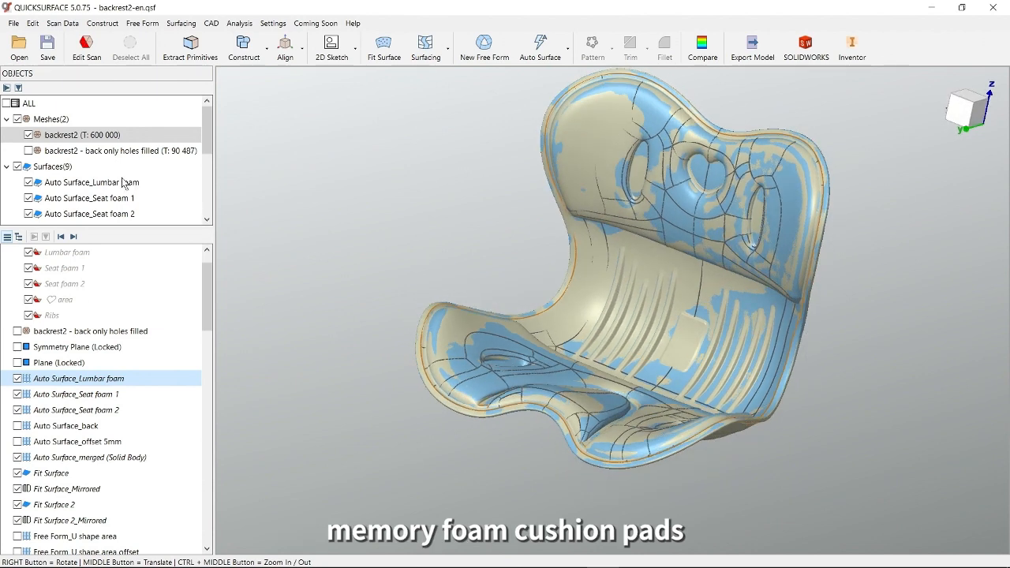
{"action": "left_click", "coordinate": [28, 135]}
{"action": "right_click_drag", "start_coordinate": [569, 268], "coordinate": [687, 318]}
{"action": "scroll", "coordinate": [802, 229], "scroll_direction": "up", "scroll_amount": 4}
{"action": "right_click_drag", "start_coordinate": [802, 229], "coordinate": [833, 234]}
{"action": "scroll", "coordinate": [799, 236], "scroll_direction": "up", "scroll_amount": 5}
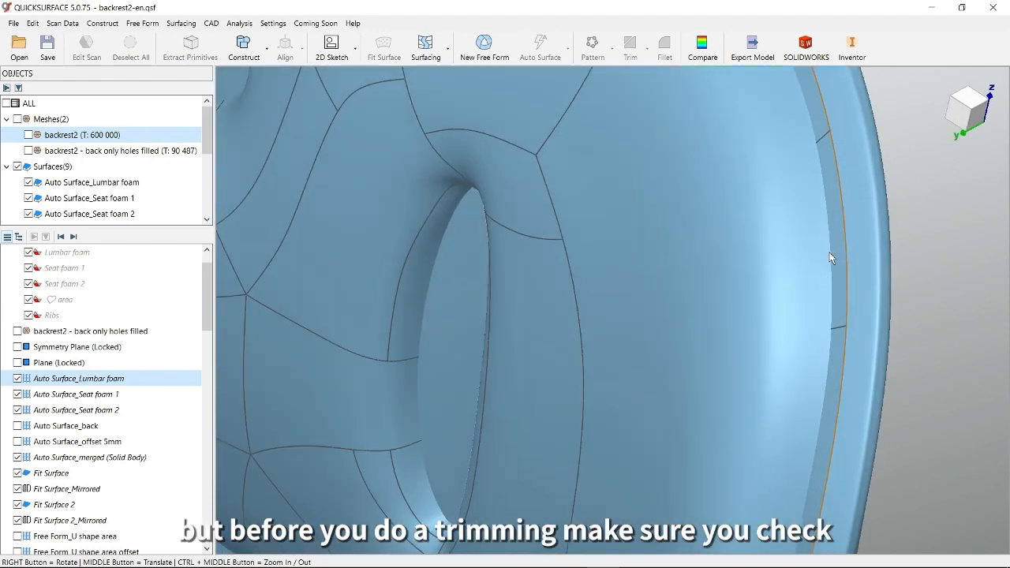
{"action": "scroll", "coordinate": [827, 339], "scroll_direction": "down", "scroll_amount": 5}
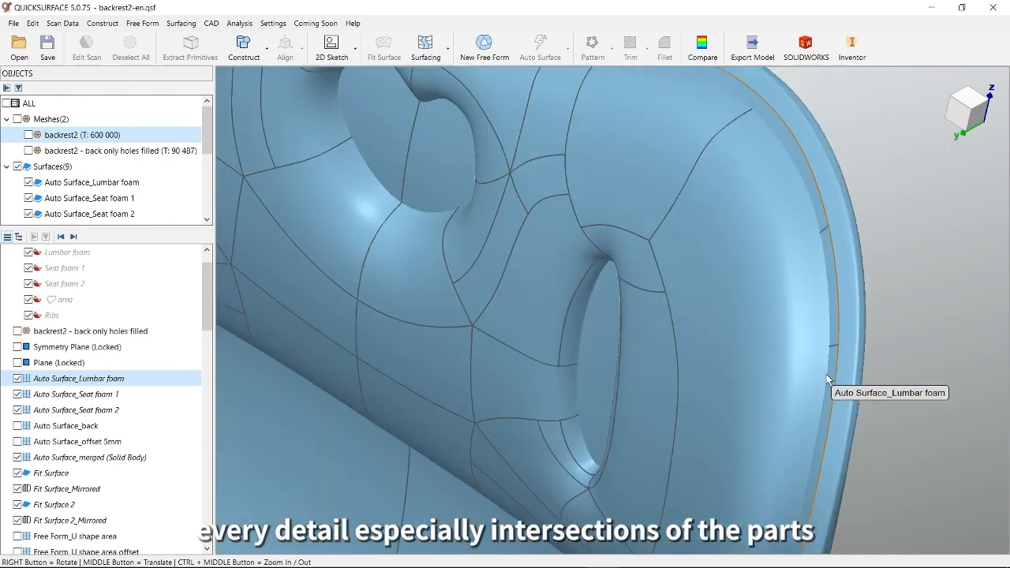
{"action": "right_click_drag", "start_coordinate": [799, 442], "coordinate": [738, 326]}
{"action": "scroll", "coordinate": [738, 321], "scroll_direction": "down", "scroll_amount": 5}
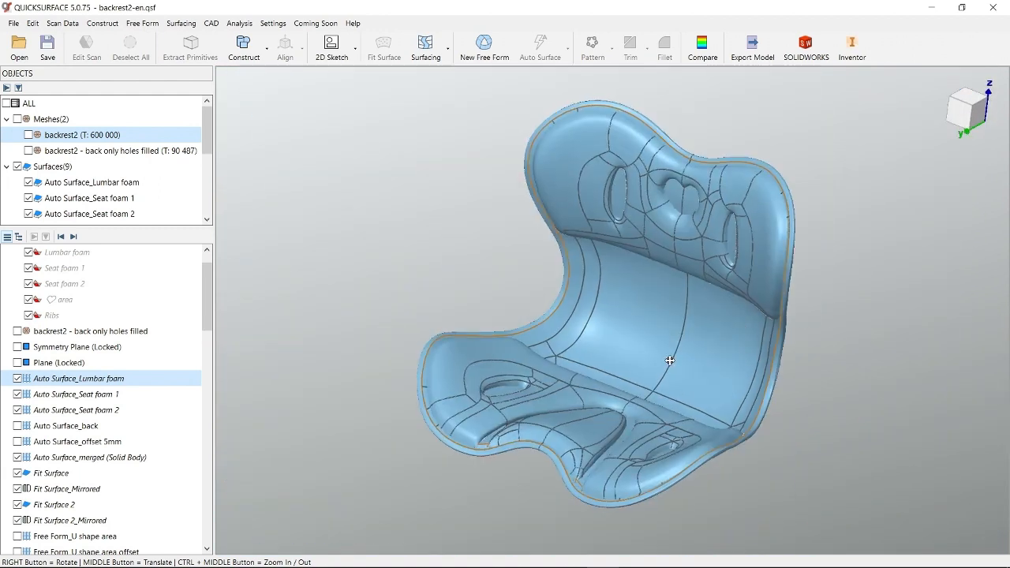
Advance the history to the first Trim_body (Solid Body) so the body, foam pads, pockets and U-shaped area are trimmed together
{"action": "left_click_drag", "start_coordinate": [203, 277], "coordinate": [224, 351]}
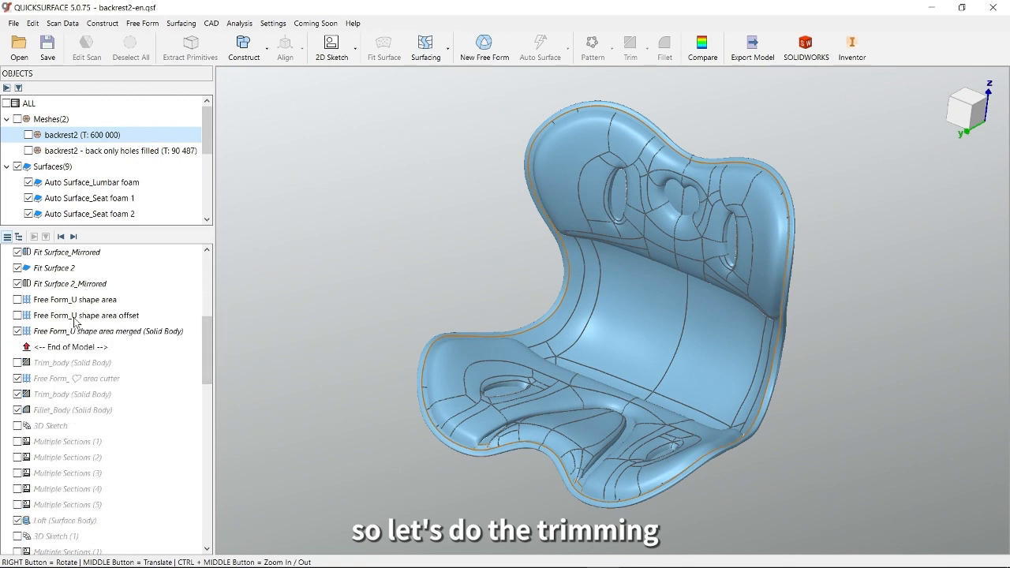
{"action": "left_click", "coordinate": [74, 237]}
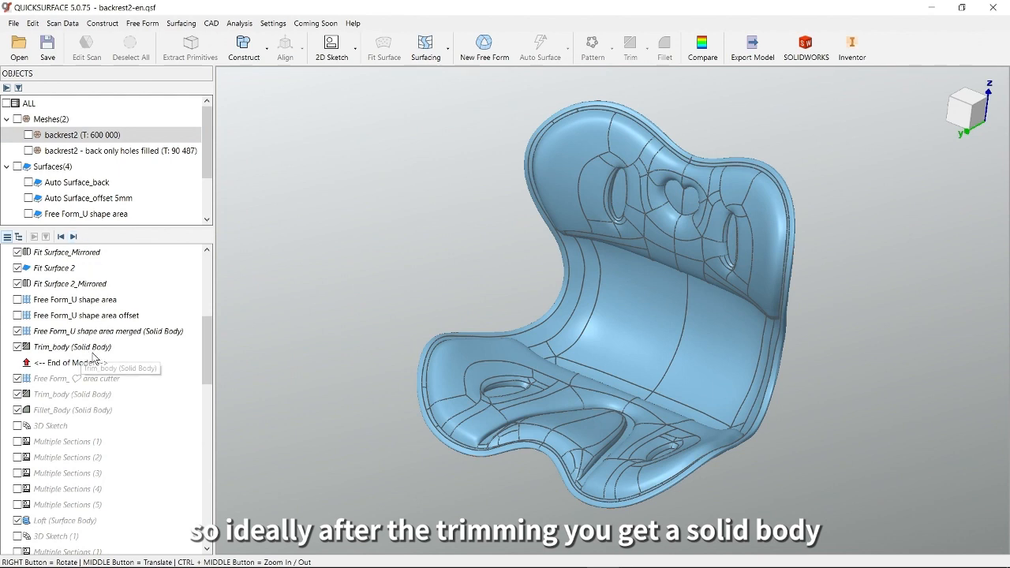
{"action": "mouse_move", "coordinate": [589, 340]}
{"action": "right_mouse_down"}
{"action": "mouse_move", "coordinate": [596, 308]}
{"action": "mouse_move", "coordinate": [592, 339]}
{"action": "right_mouse_up"}
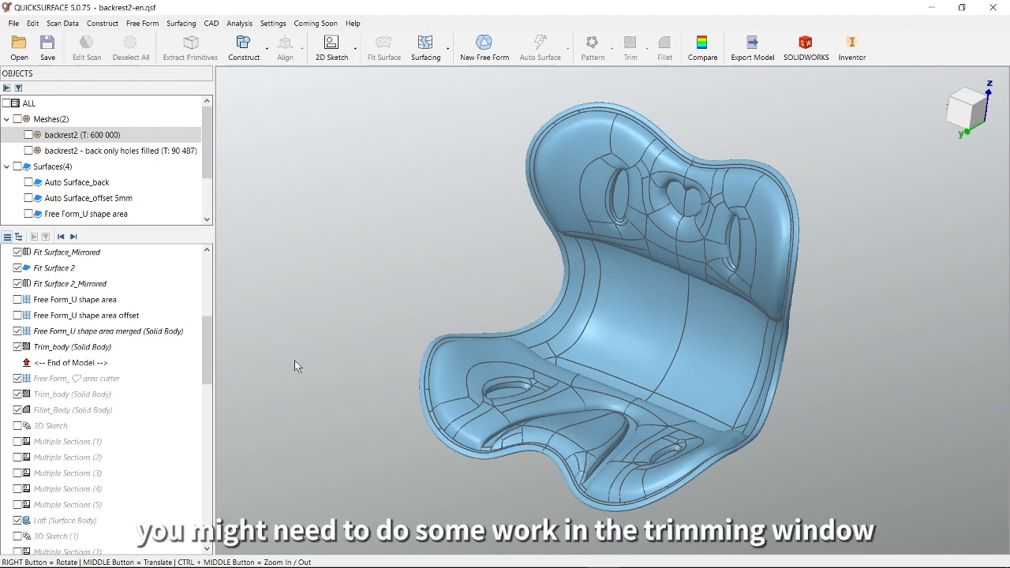
Open the trim parameters of Trim_body for review with the backrest2 mesh shown, and cancel without changing them
{"action": "double_click", "coordinate": [62, 348]}
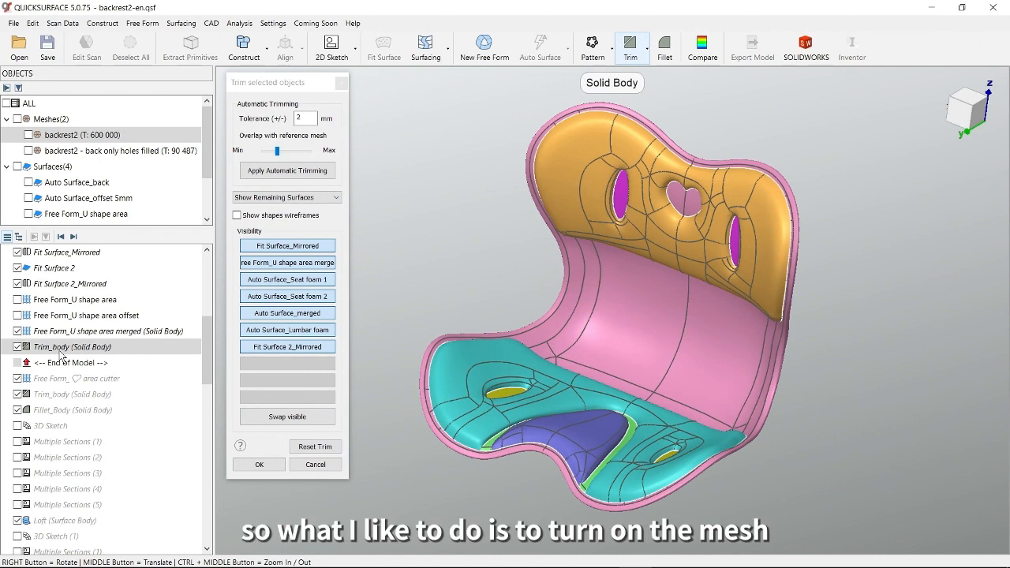
{"action": "left_click", "coordinate": [28, 135]}
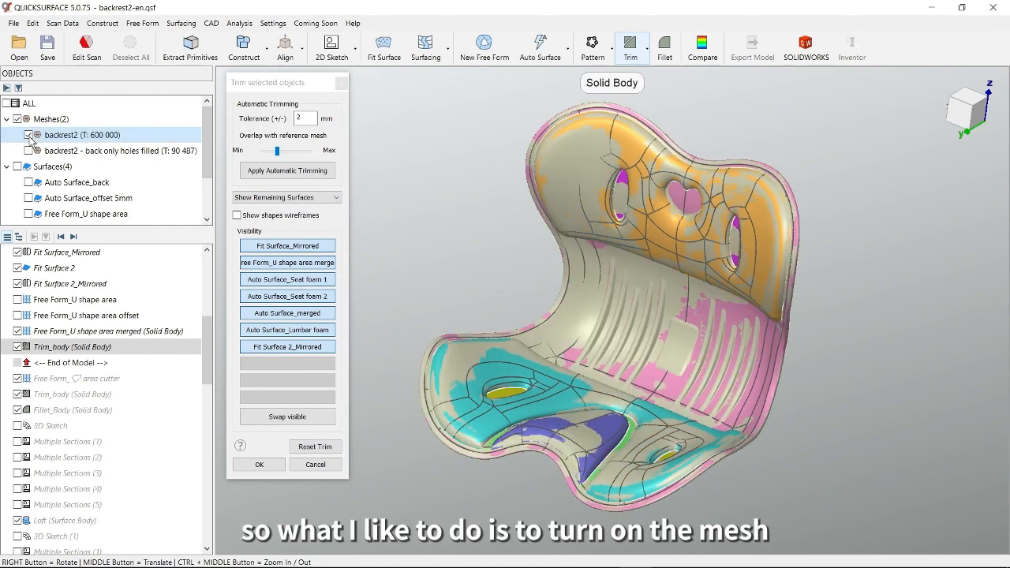
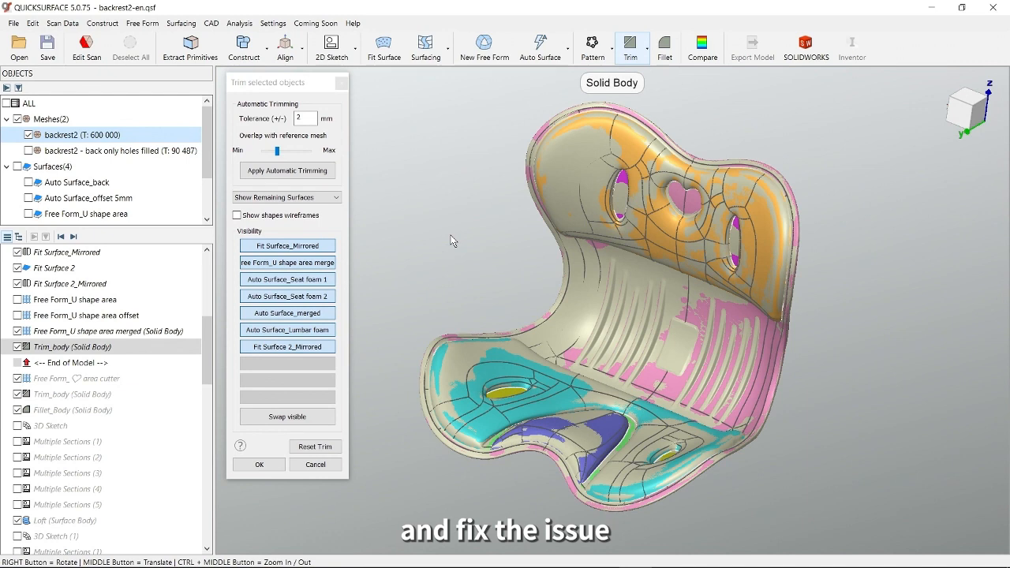
{"action": "left_click", "coordinate": [320, 468]}
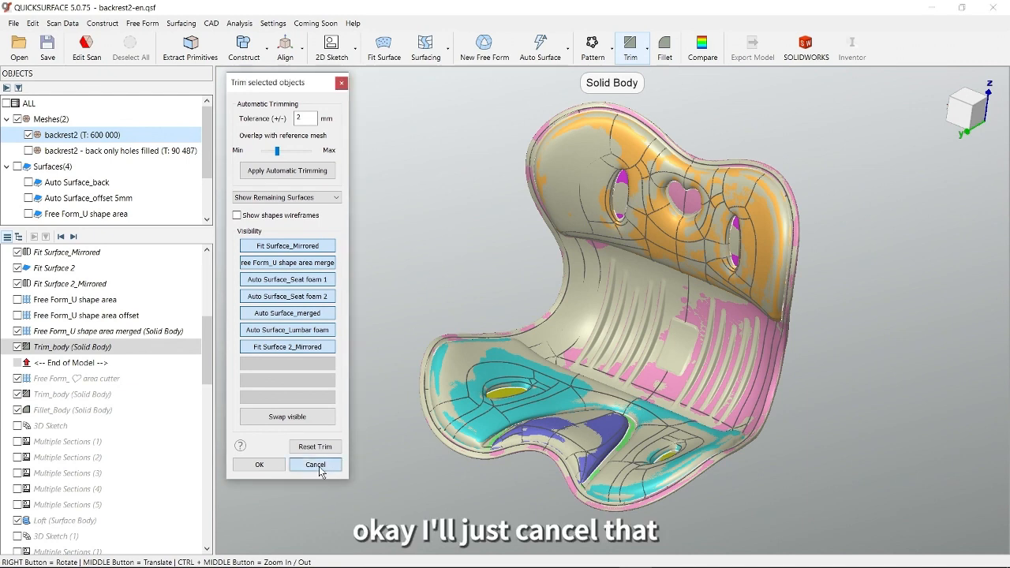
Hide Trim_body (Solid Body) and advance the history to the heart-shaped area cutter free form
{"action": "left_click", "coordinate": [18, 347]}
{"action": "left_click", "coordinate": [100, 352]}
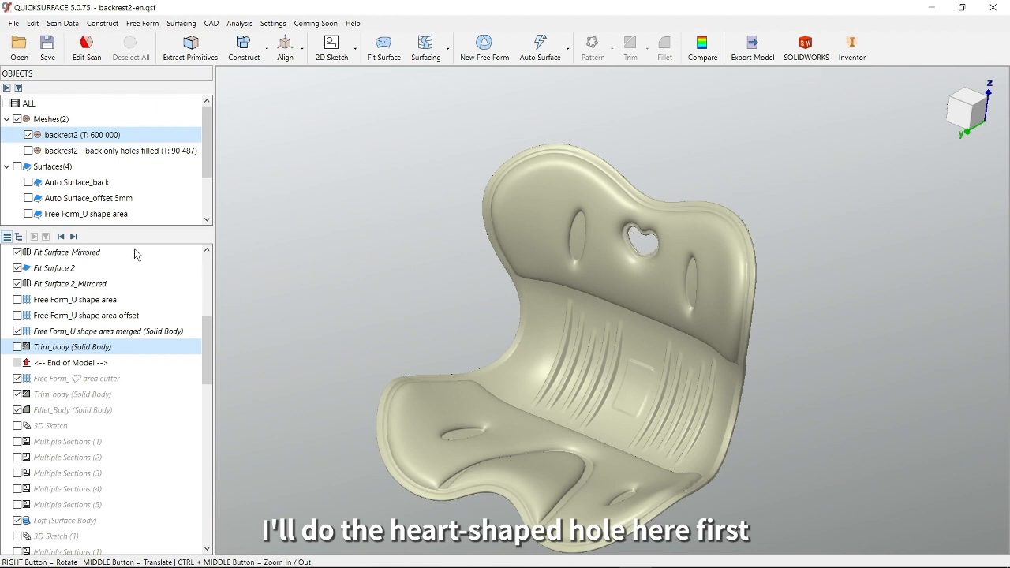
{"action": "left_click", "coordinate": [74, 237]}
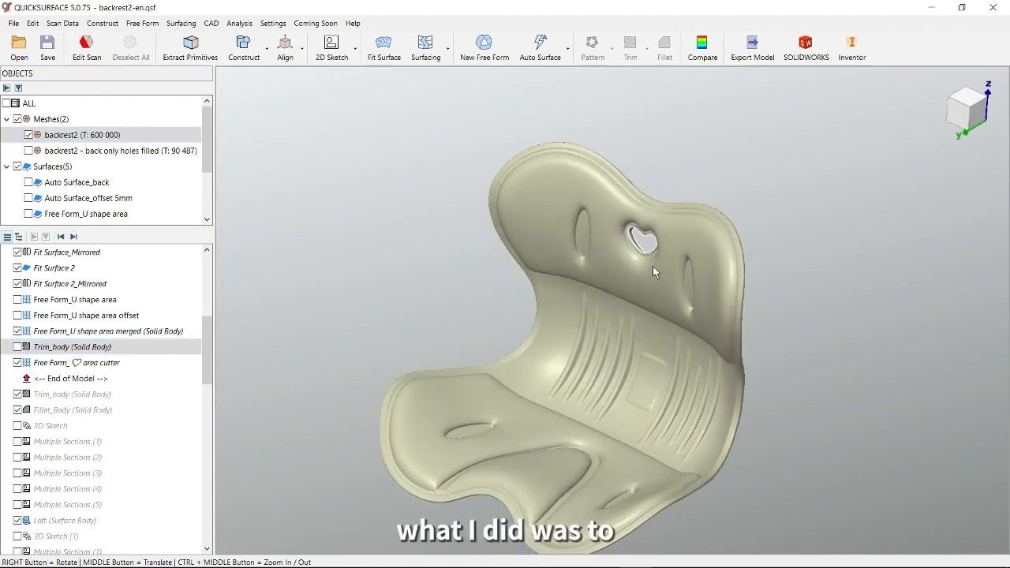
Inspect the heart-shaped cutter in the surface editor with its deviation map against the scan, and close the editor
{"action": "scroll", "coordinate": [654, 267], "scroll_direction": "up", "scroll_amount": 5}
{"action": "right_click_drag", "start_coordinate": [693, 224], "coordinate": [570, 291]}
{"action": "middle_click_drag", "start_coordinate": [570, 291], "coordinate": [561, 319]}
{"action": "right_click_drag", "start_coordinate": [560, 319], "coordinate": [598, 354]}
{"action": "right_click_drag", "start_coordinate": [627, 259], "coordinate": [599, 307]}
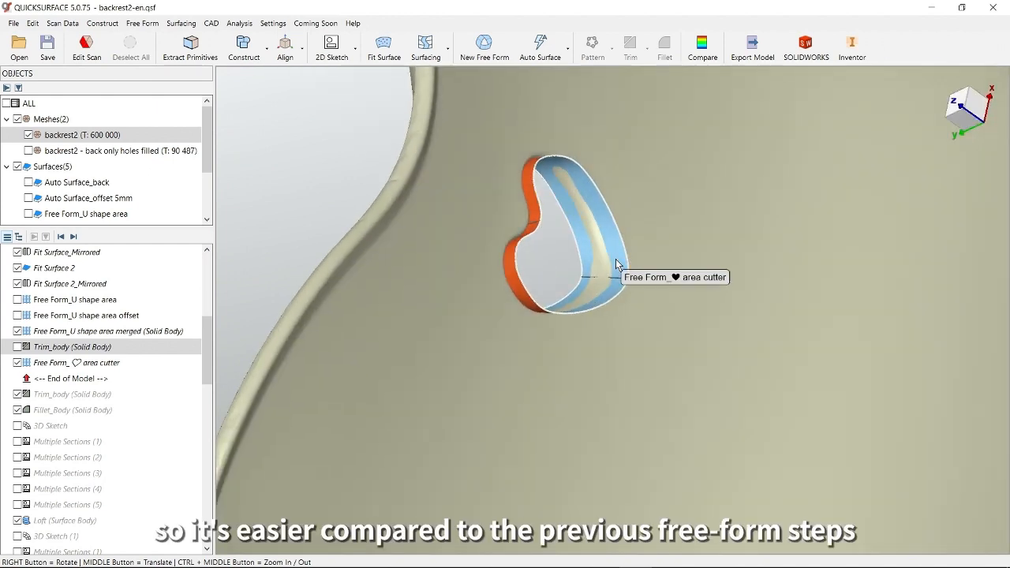
{"action": "double_click", "coordinate": [618, 271]}
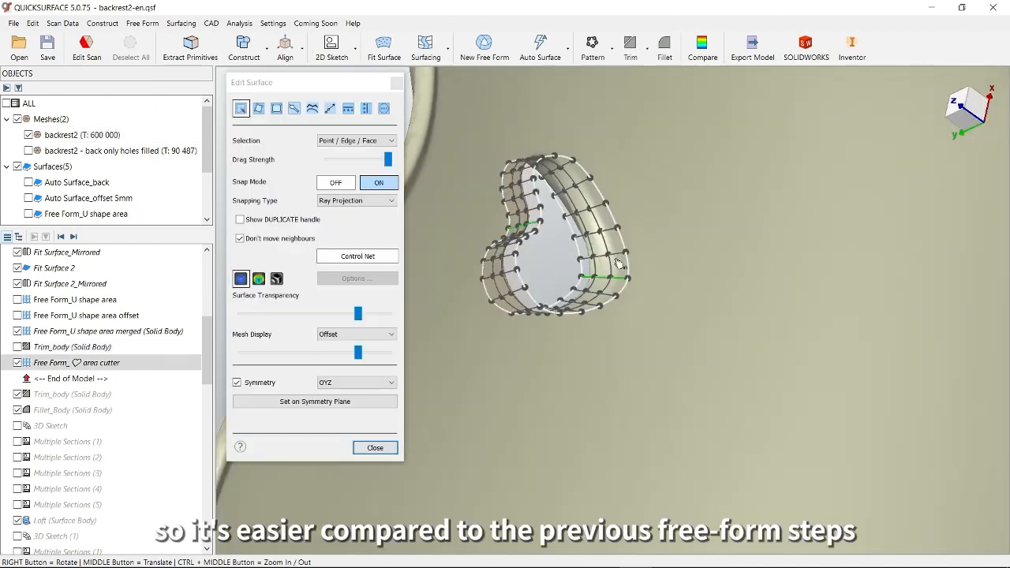
{"action": "left_click", "coordinate": [259, 279]}
{"action": "right_click_drag", "start_coordinate": [573, 284], "coordinate": [579, 287]}
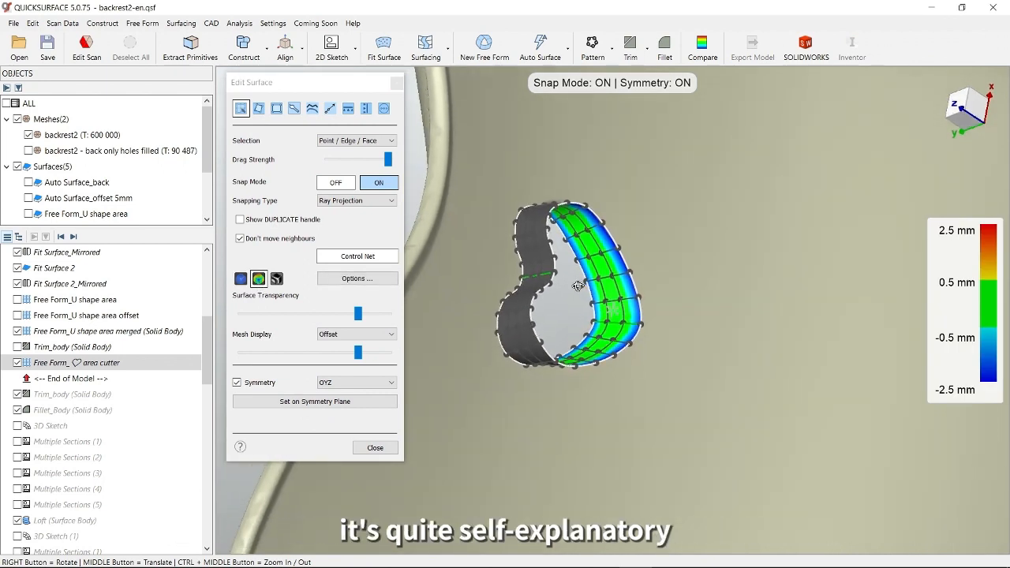
{"action": "left_click", "coordinate": [375, 449]}
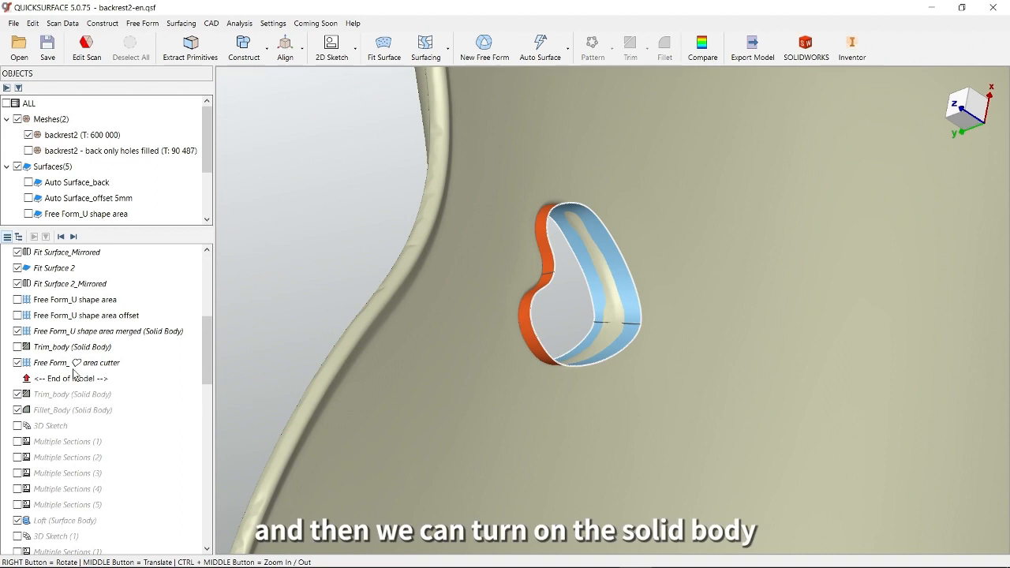
Show Trim_body (Solid Body) again and advance the history through the heart-shaped hole trim to Fillet_Body (Solid Body)
{"action": "left_click", "coordinate": [18, 347]}
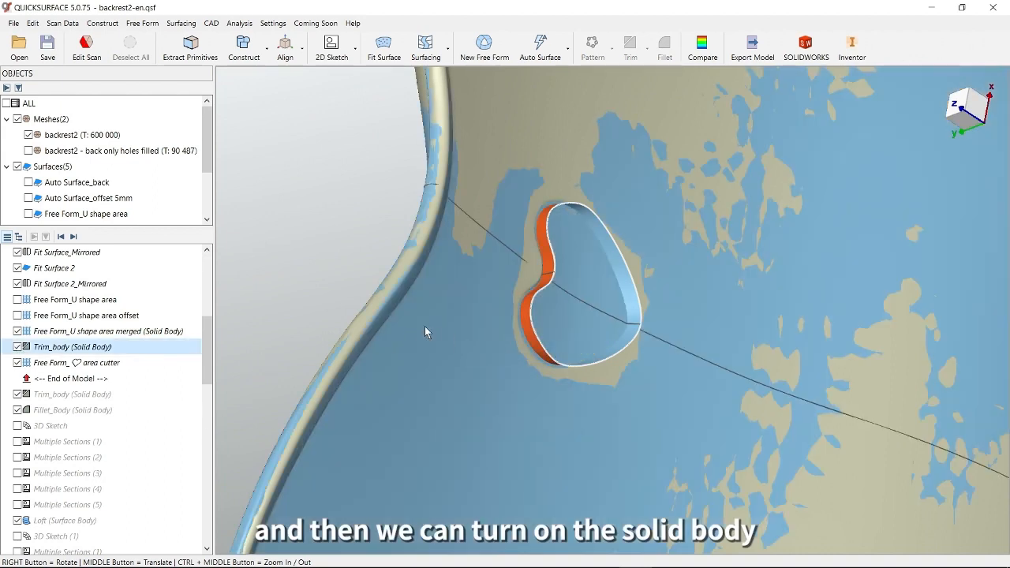
{"action": "left_click", "coordinate": [73, 237]}
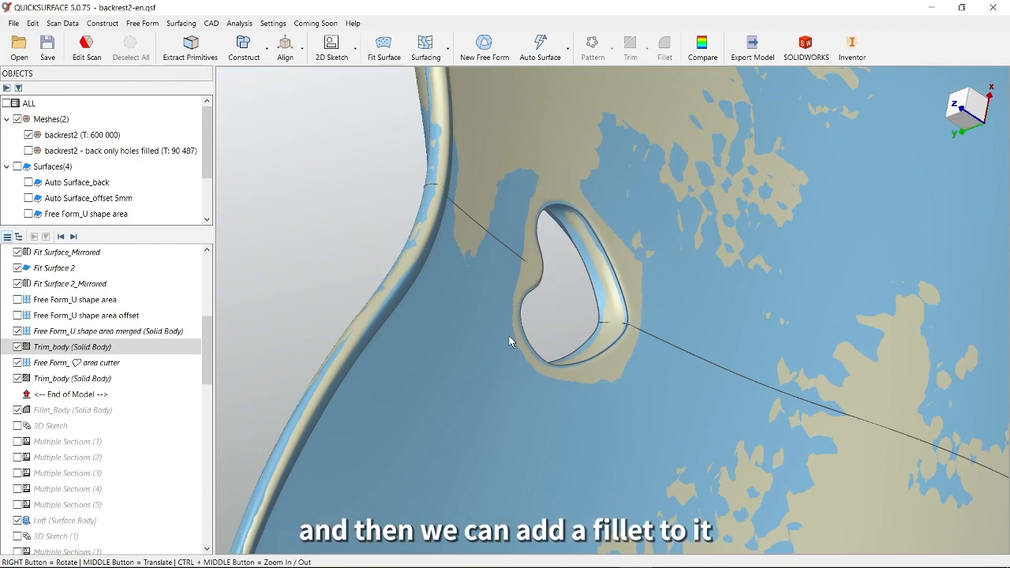
{"action": "left_click", "coordinate": [73, 237]}
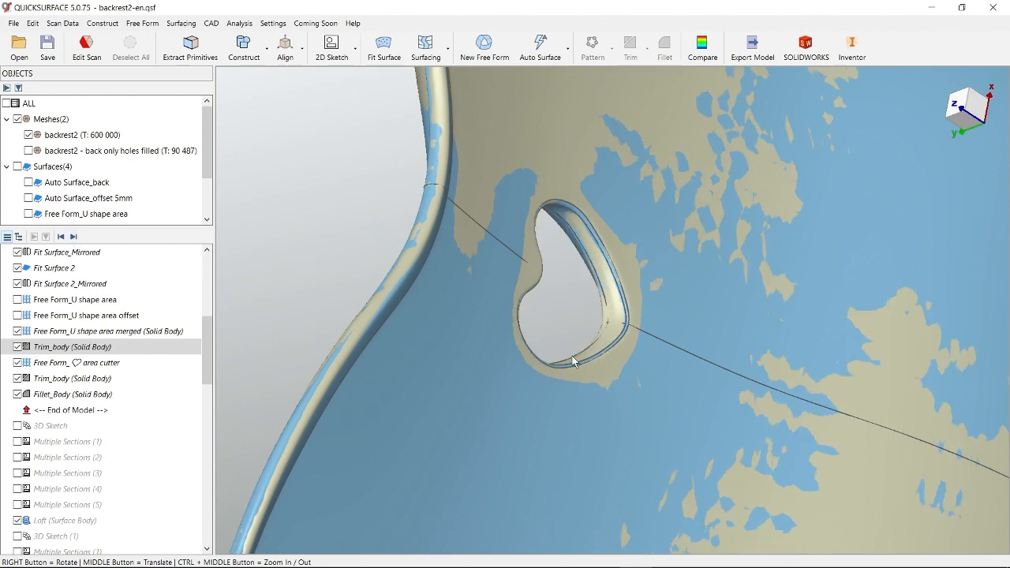
Display only the Ribs region of the backrest2 scan against the filleted body
{"action": "right_click_drag", "start_coordinate": [486, 444], "coordinate": [748, 323]}
{"action": "scroll", "coordinate": [626, 378], "scroll_direction": "down", "scroll_amount": 3}
{"action": "middle_click_drag", "start_coordinate": [626, 377], "coordinate": [613, 331]}
{"action": "right_click_drag", "start_coordinate": [613, 331], "coordinate": [664, 283]}
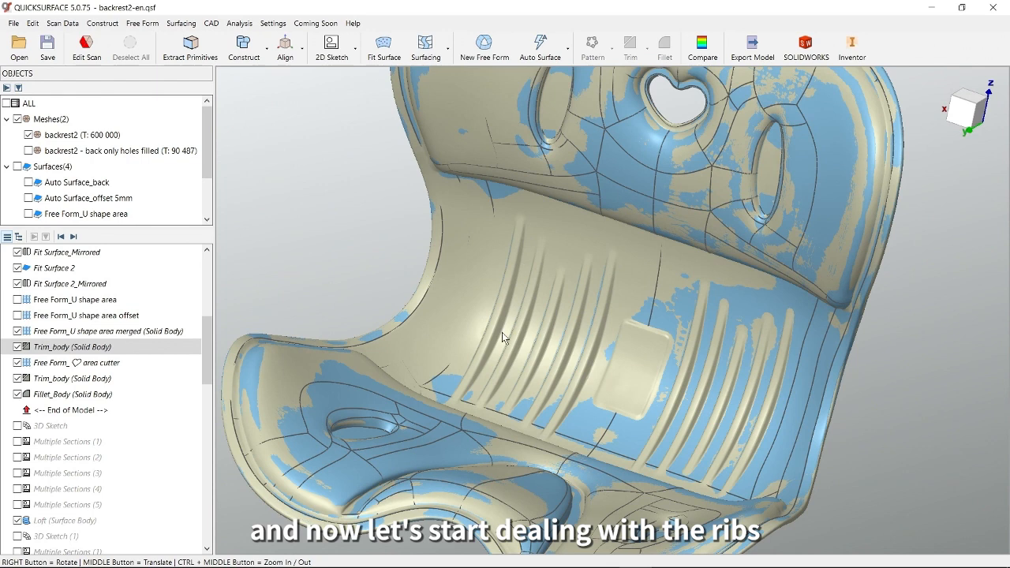
{"action": "left_click", "coordinate": [209, 288]}
{"action": "left_click", "coordinate": [52, 347]}
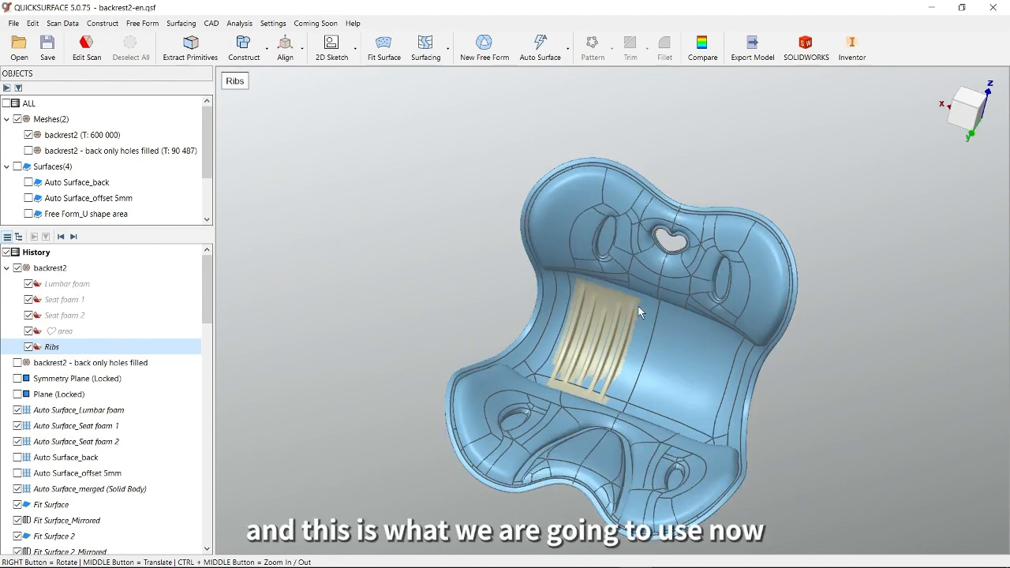
{"action": "right_click_drag", "start_coordinate": [481, 294], "coordinate": [467, 294]}
Hide Fillet_Body (Solid Body) and examine the shape of the ribs on the isolated scan region
{"action": "left_click_drag", "start_coordinate": [208, 290], "coordinate": [220, 366]}
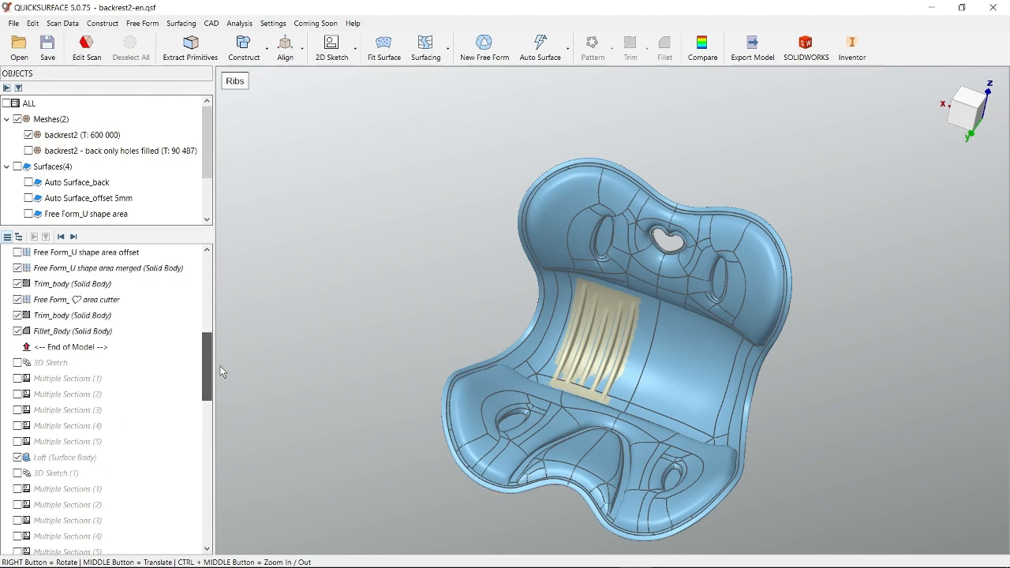
{"action": "left_click", "coordinate": [17, 331]}
{"action": "scroll", "coordinate": [616, 349], "scroll_direction": "up", "scroll_amount": 10}
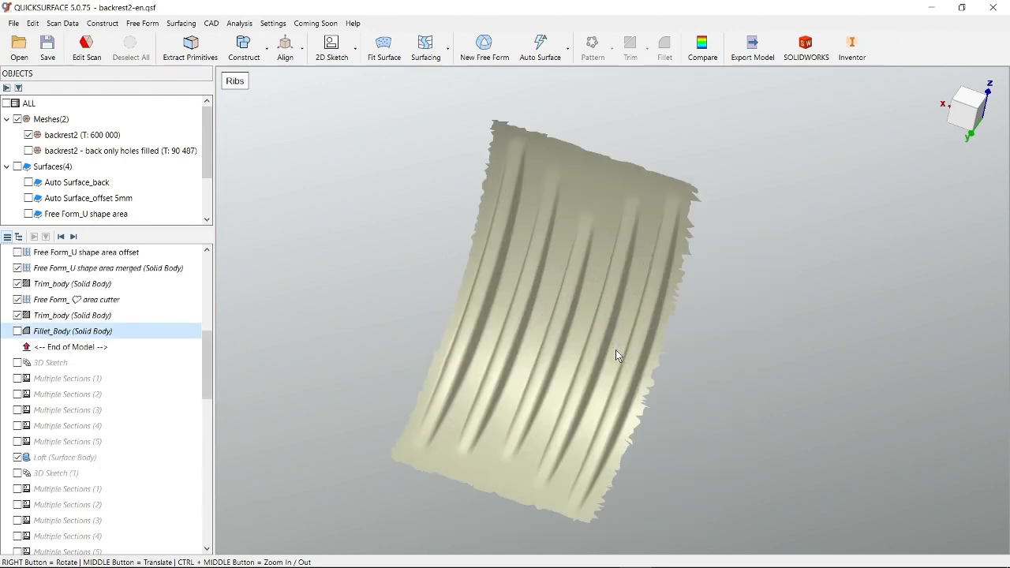
{"action": "right_click_drag", "start_coordinate": [615, 350], "coordinate": [652, 301]}
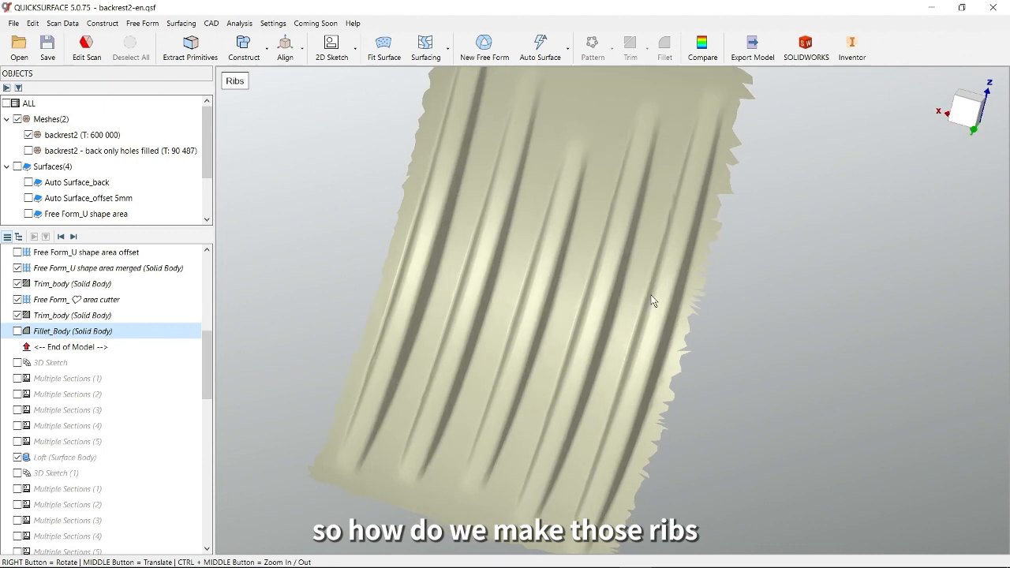
Examine how the width and length of the ribs vary across the isolated scan region
{"action": "right_click_drag", "start_coordinate": [678, 362], "coordinate": [706, 363]}
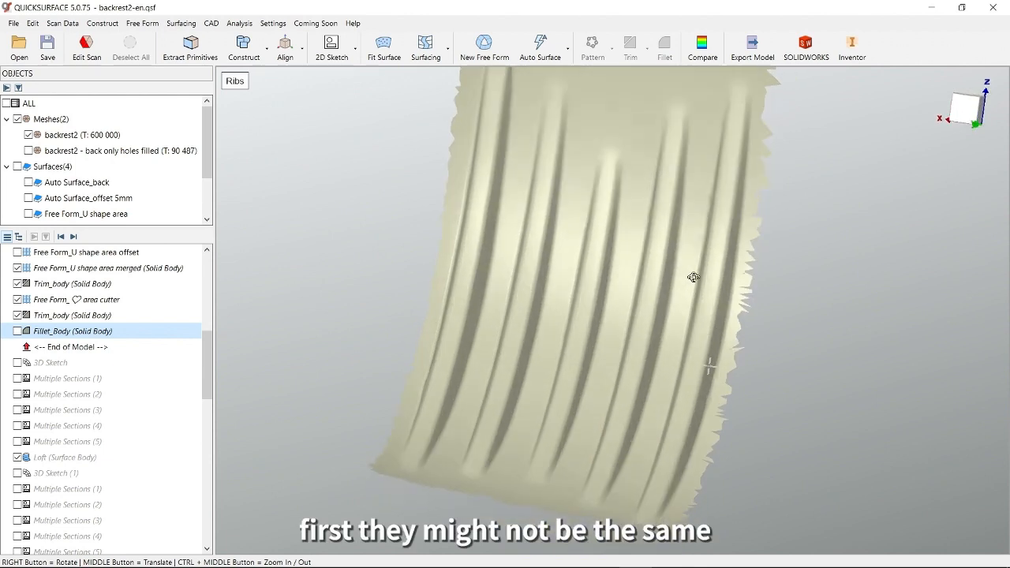
{"action": "right_click_drag", "start_coordinate": [676, 304], "coordinate": [667, 397]}
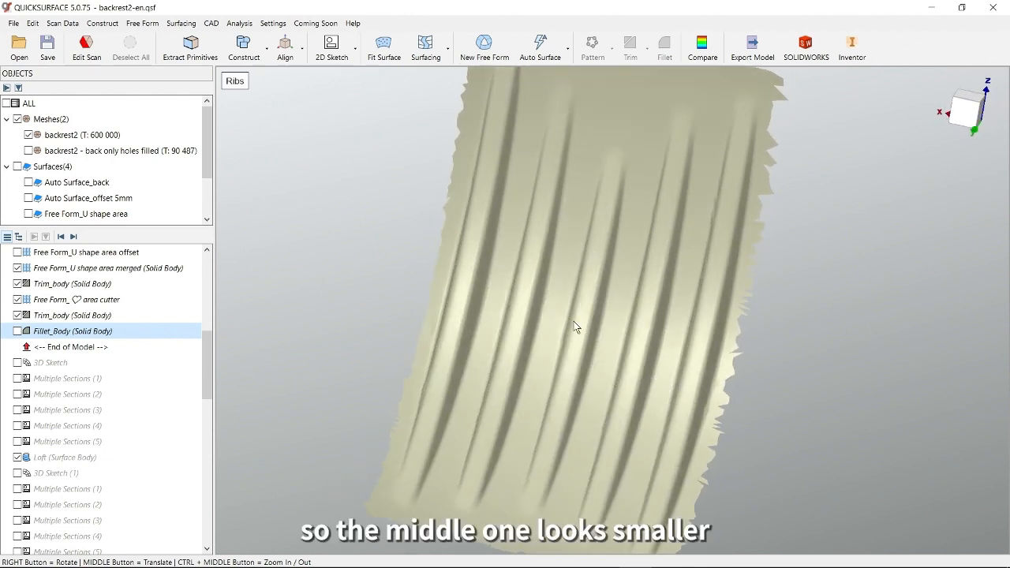
{"action": "right_click_drag", "start_coordinate": [711, 331], "coordinate": [740, 300]}
{"action": "right_click_drag", "start_coordinate": [674, 387], "coordinate": [683, 315]}
{"action": "scroll", "coordinate": [699, 385], "scroll_direction": "up", "scroll_amount": 5}
{"action": "right_click_drag", "start_coordinate": [699, 385], "coordinate": [663, 336]}
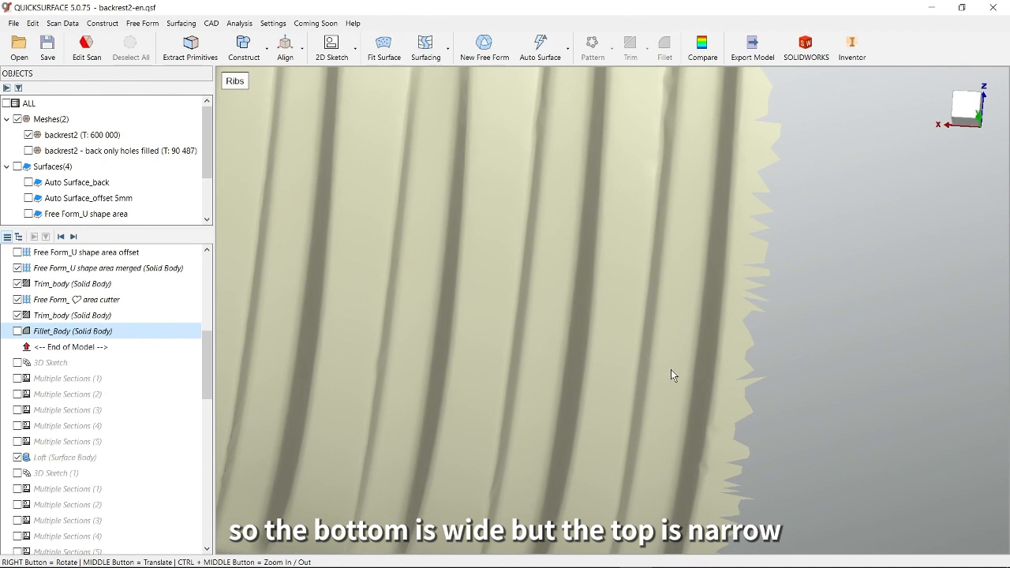
{"action": "scroll", "coordinate": [592, 378], "scroll_direction": "down", "scroll_amount": 5}
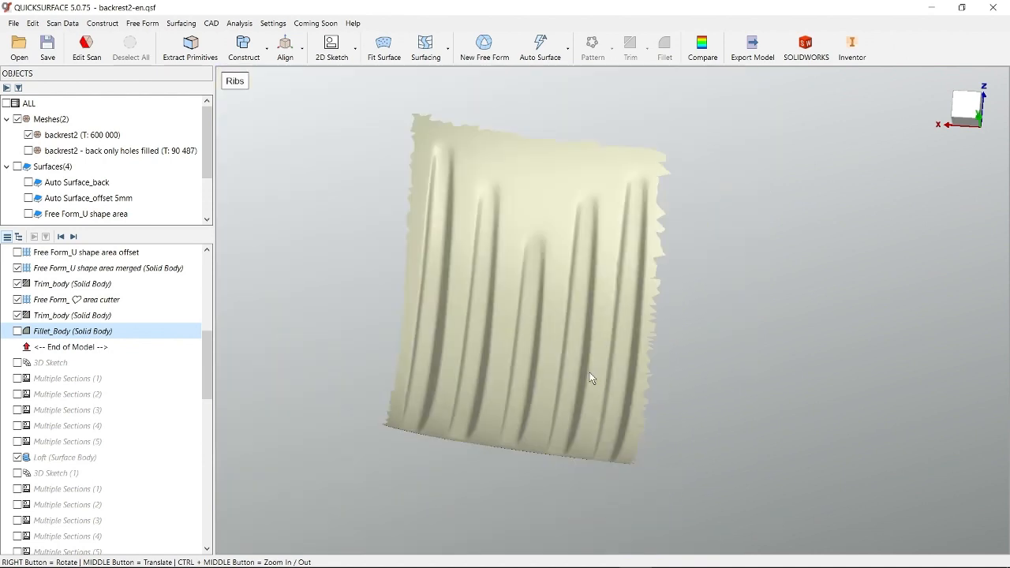
{"action": "middle_click_drag", "start_coordinate": [591, 379], "coordinate": [638, 327]}
{"action": "right_click_drag", "start_coordinate": [638, 327], "coordinate": [595, 387]}
{"action": "middle_click_drag", "start_coordinate": [671, 328], "coordinate": [606, 410]}
{"action": "right_click_drag", "start_coordinate": [606, 410], "coordinate": [633, 405]}
{"action": "right_click_drag", "start_coordinate": [681, 331], "coordinate": [644, 282]}
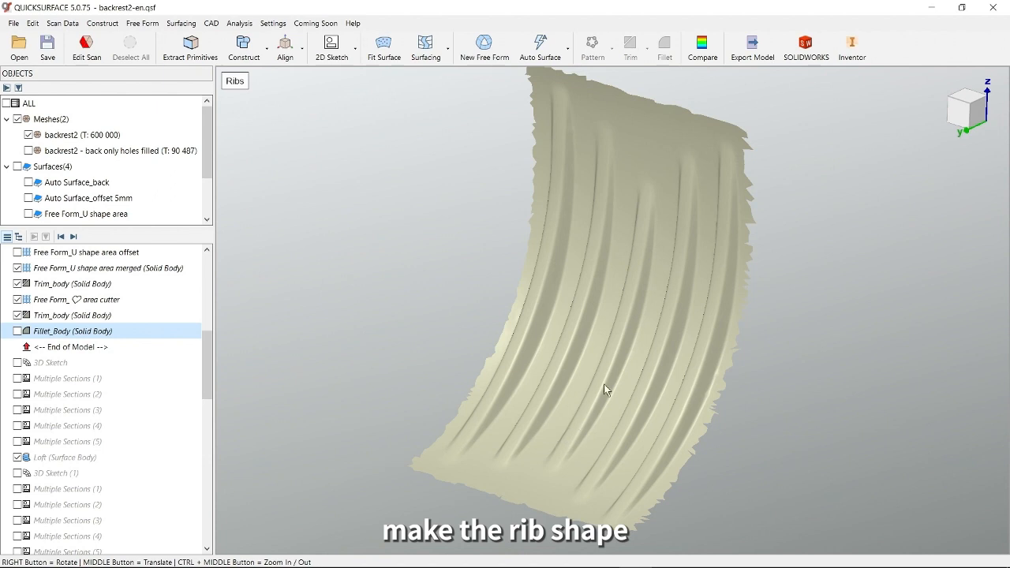
Advance the history to include the 3D Sketch running along the middle rib
{"action": "left_click", "coordinate": [73, 238]}
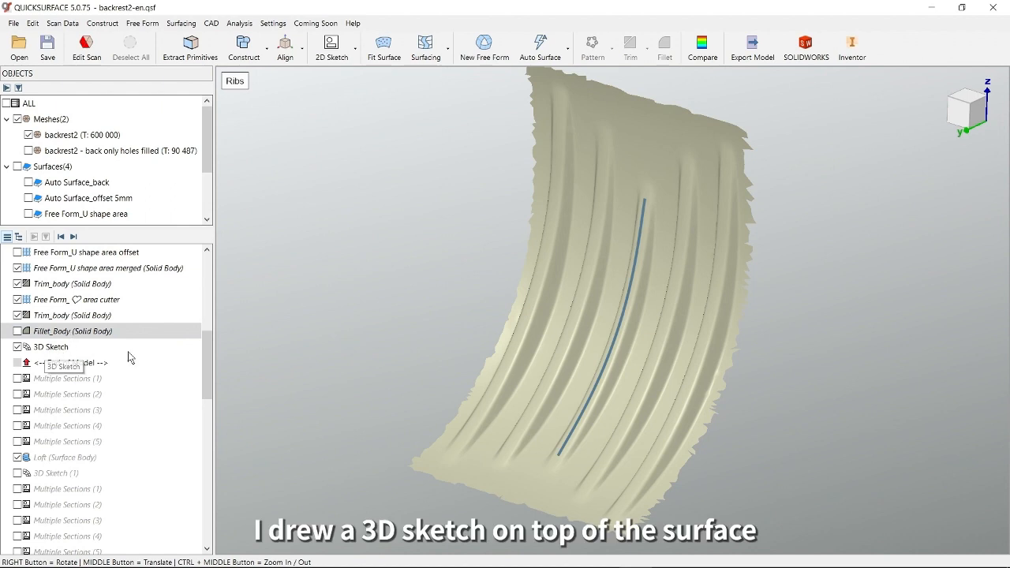
{"action": "right_click_drag", "start_coordinate": [603, 425], "coordinate": [637, 409]}
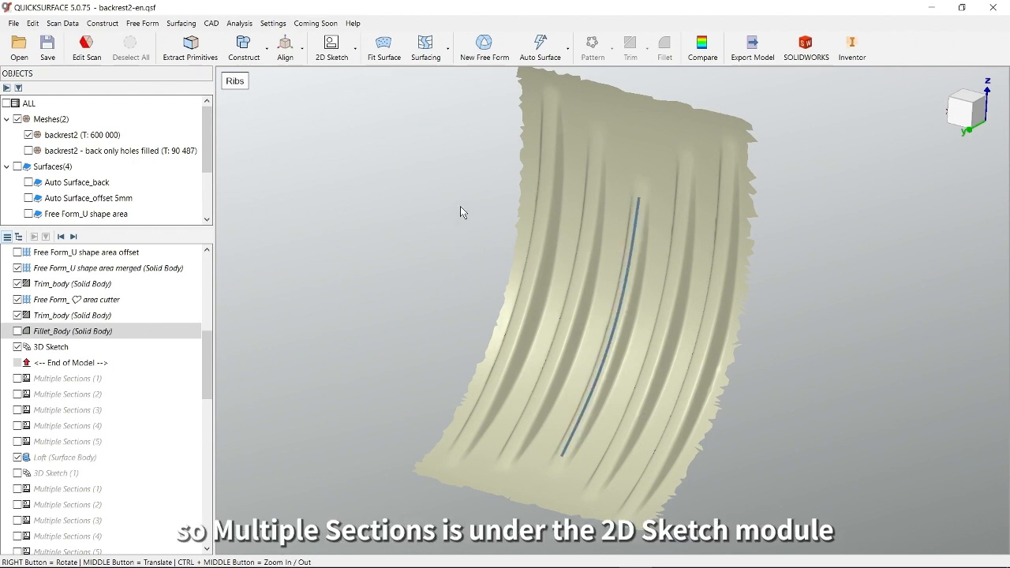
Start Multiple Sections with the Curve guided option, using the middle rib's 3D sketch curve as the guide
{"action": "left_click", "coordinate": [355, 49]}
{"action": "left_click", "coordinate": [359, 74]}
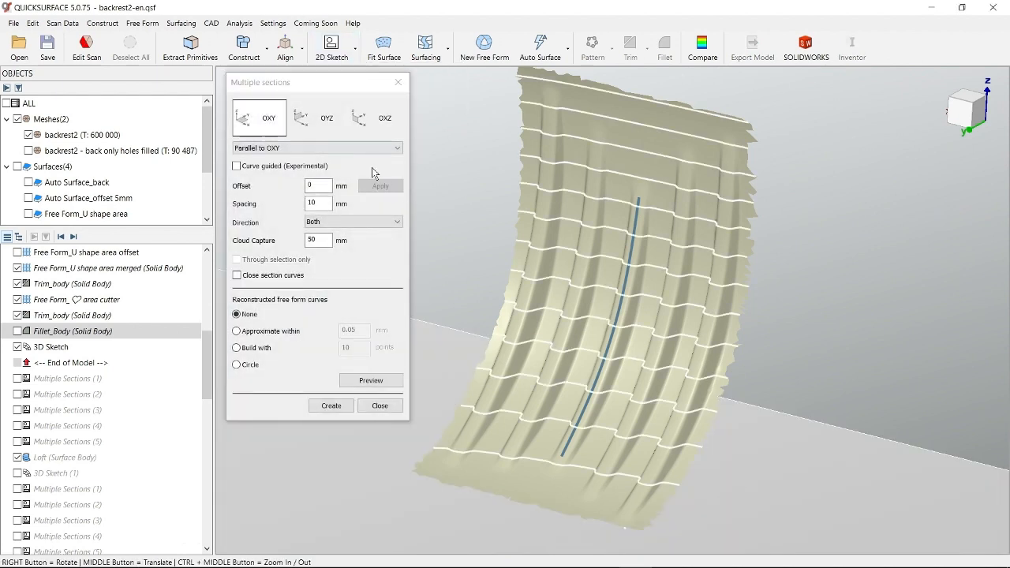
{"action": "right_click_drag", "start_coordinate": [637, 263], "coordinate": [594, 246]}
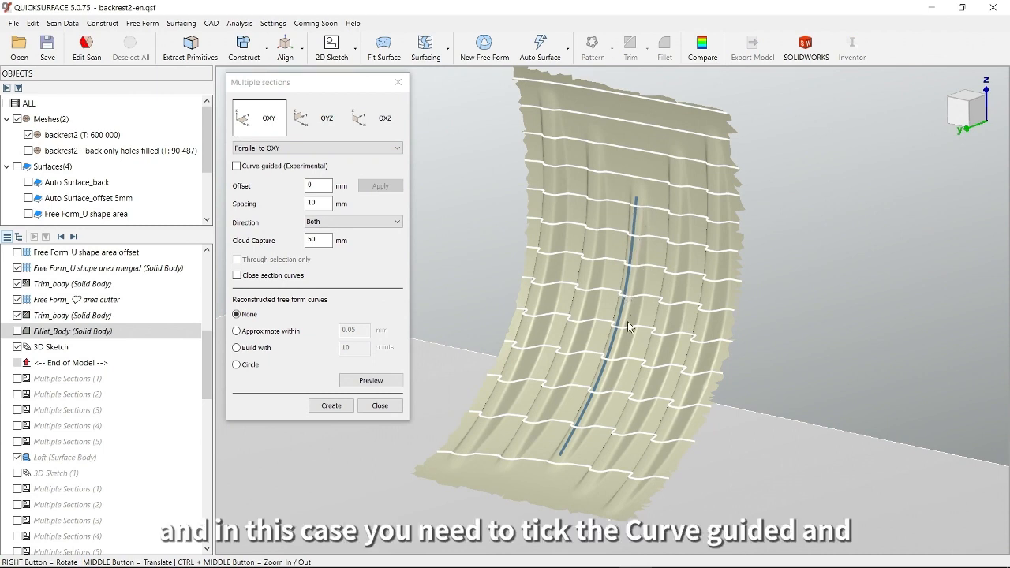
{"action": "left_click", "coordinate": [237, 166]}
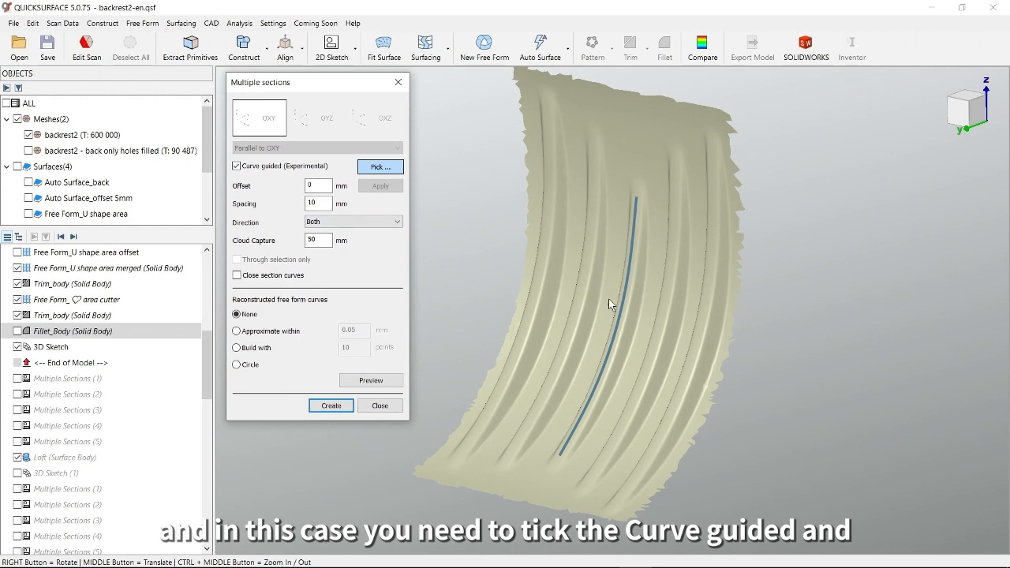
{"action": "left_click", "coordinate": [625, 311]}
{"action": "right_click_drag", "start_coordinate": [641, 325], "coordinate": [558, 286]}
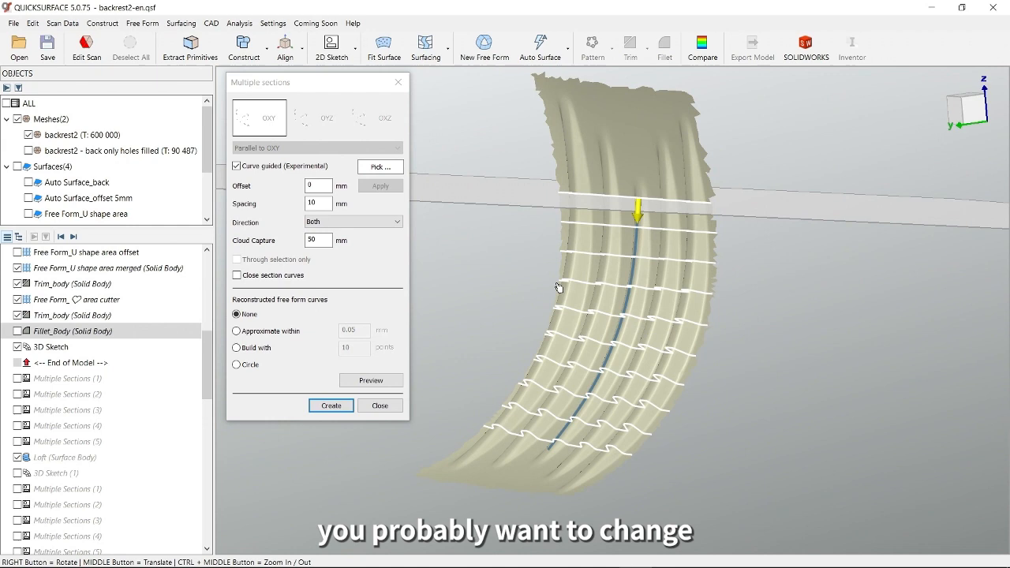
Preview the curve-guided sections with 20 mm spacing and 8 mm offset, and close the dialog without creating them
{"action": "double_click", "coordinate": [316, 204]}
{"action": "type", "text": "20"}
{"action": "double_click", "coordinate": [322, 187]}
{"action": "type", "text": "8"}
{"action": "left_click", "coordinate": [381, 186]}
{"action": "right_click_drag", "start_coordinate": [607, 279], "coordinate": [646, 253]}
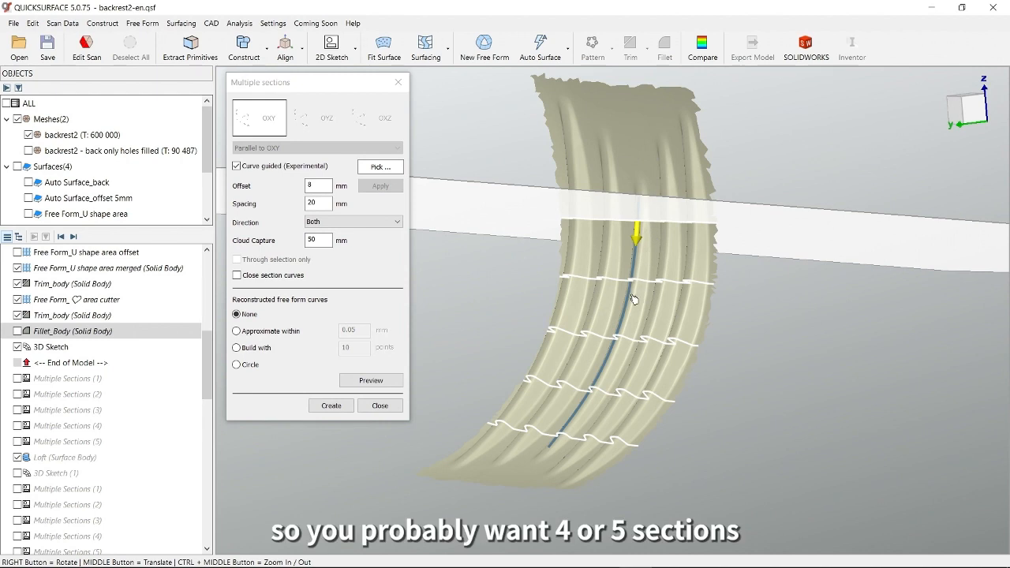
{"action": "right_click_drag", "start_coordinate": [621, 379], "coordinate": [641, 377]}
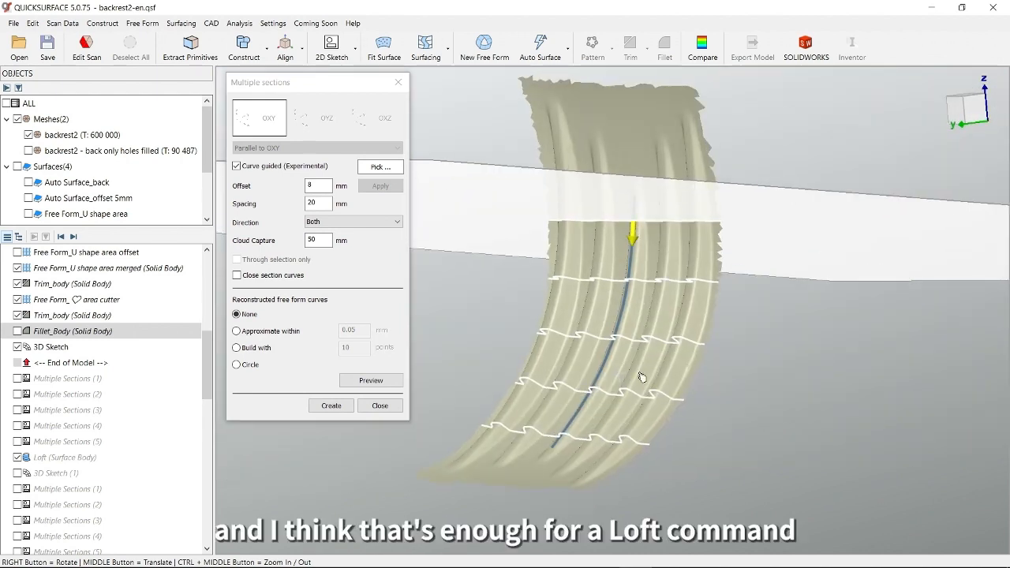
{"action": "left_click", "coordinate": [380, 405]}
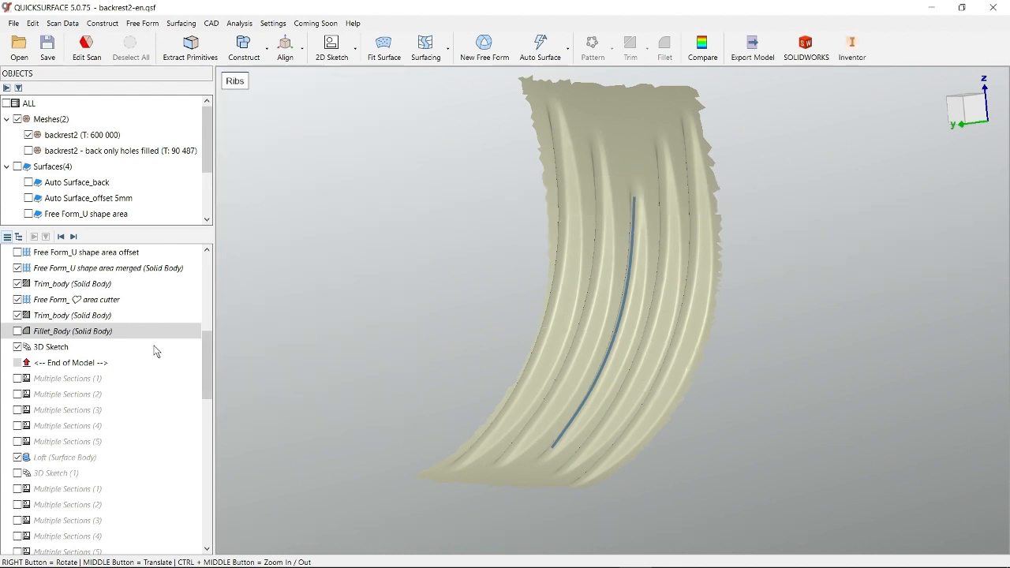
Advance the history through Multiple Sections (1) to (5) along the middle rib
{"action": "left_click", "coordinate": [73, 236]}
{"action": "left_click", "coordinate": [73, 237]}
{"action": "left_click", "coordinate": [73, 237]}
{"action": "left_click", "coordinate": [73, 237]}
{"action": "left_click", "coordinate": [73, 237]}
{"action": "mouse_move", "coordinate": [632, 369]}
{"action": "right_mouse_down"}
{"action": "mouse_move", "coordinate": [651, 371]}
{"action": "mouse_move", "coordinate": [661, 347]}
{"action": "right_mouse_up"}
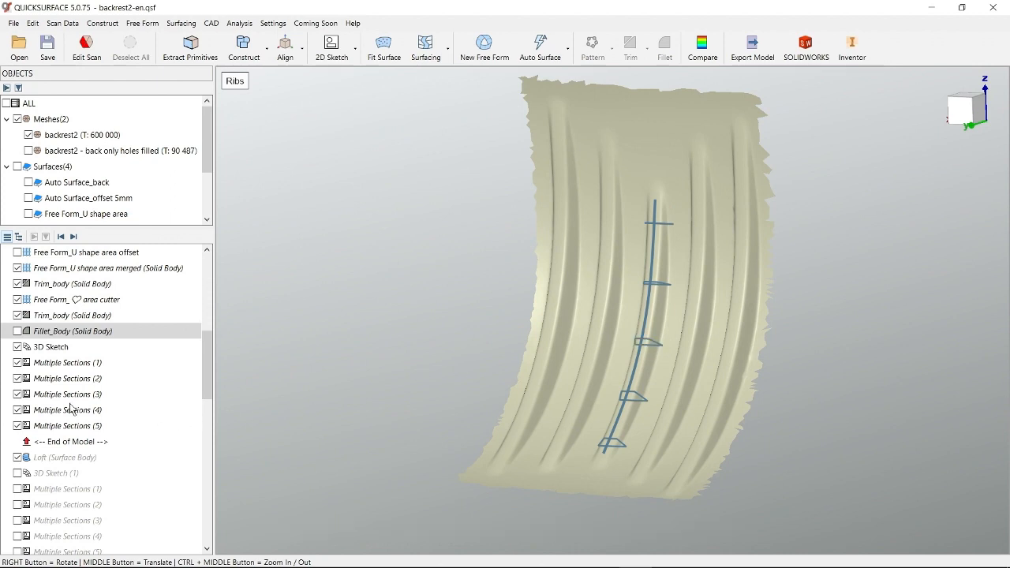
Hide Multiple Sections (1), (3), (4) and (5), leaving only Multiple Sections (2) displayed
{"action": "left_click", "coordinate": [17, 363]}
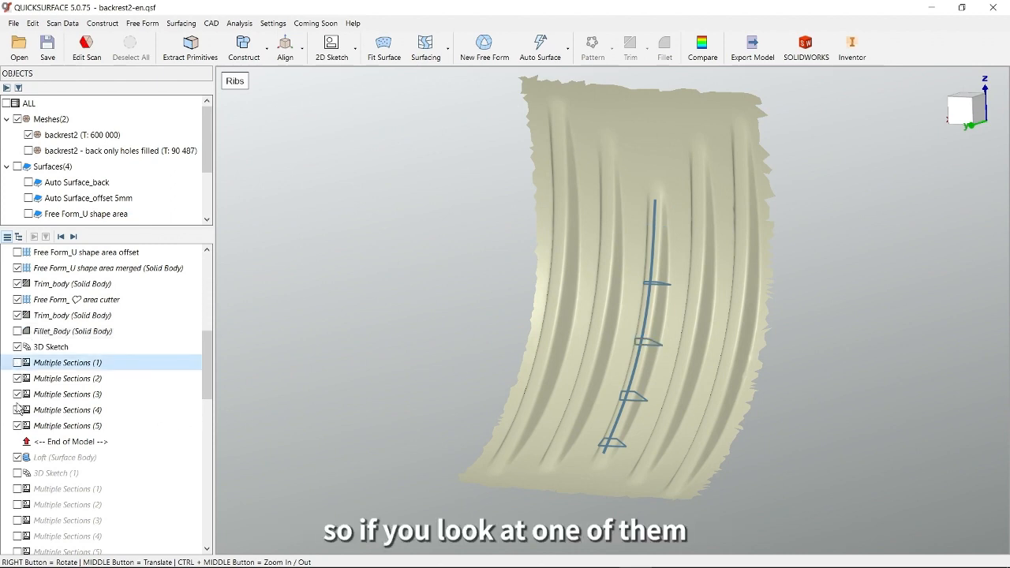
{"action": "left_click", "coordinate": [16, 394]}
{"action": "left_click", "coordinate": [16, 411]}
{"action": "left_click", "coordinate": [17, 426]}
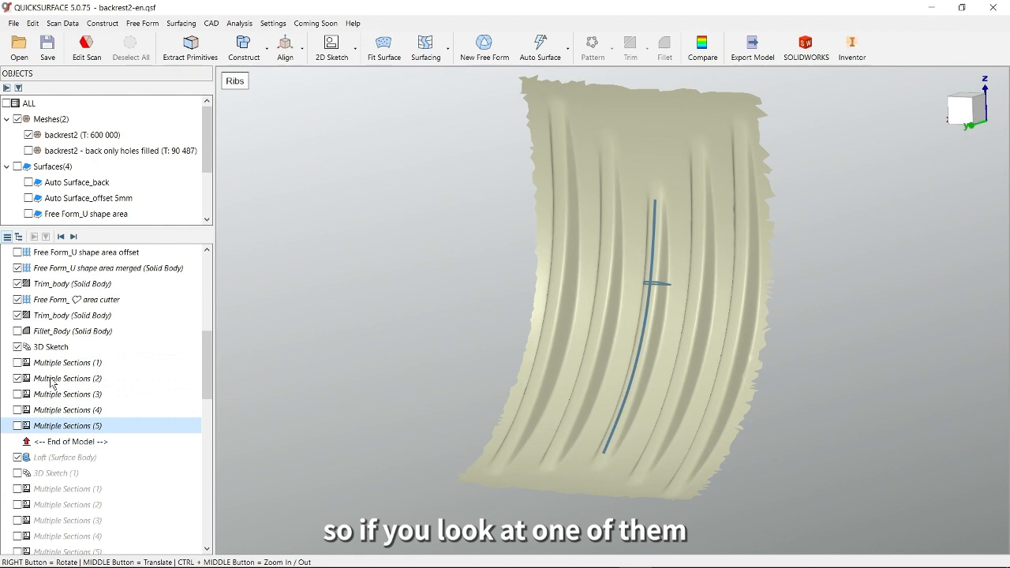
Inspect the closed profile of Multiple Sections (2) in the sketch editor with the mesh hidden, and cancel the edit
{"action": "double_click", "coordinate": [103, 379]}
{"action": "scroll", "coordinate": [505, 319], "scroll_direction": "up", "scroll_amount": 8}
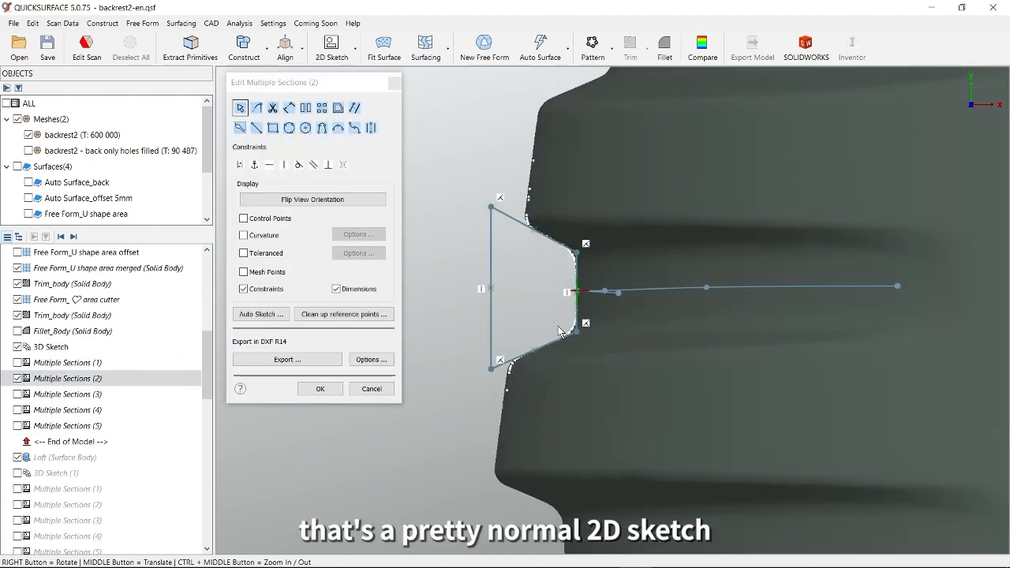
{"action": "middle_click_drag", "start_coordinate": [574, 323], "coordinate": [592, 348]}
{"action": "scroll", "coordinate": [593, 347], "scroll_direction": "up", "scroll_amount": 2}
{"action": "key", "text": "space"}
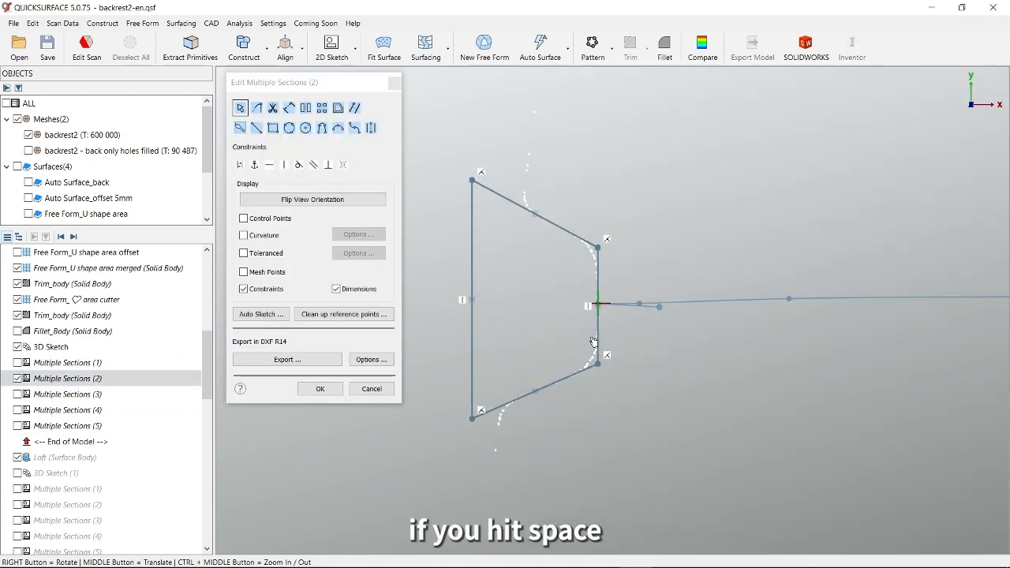
{"action": "middle_click_drag", "start_coordinate": [593, 342], "coordinate": [624, 347]}
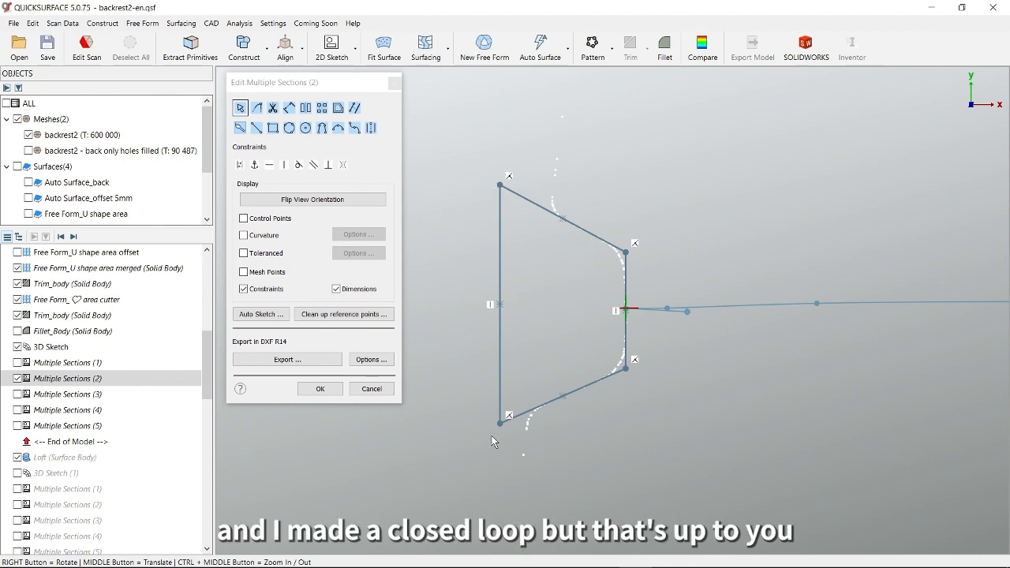
{"action": "left_click", "coordinate": [383, 388]}
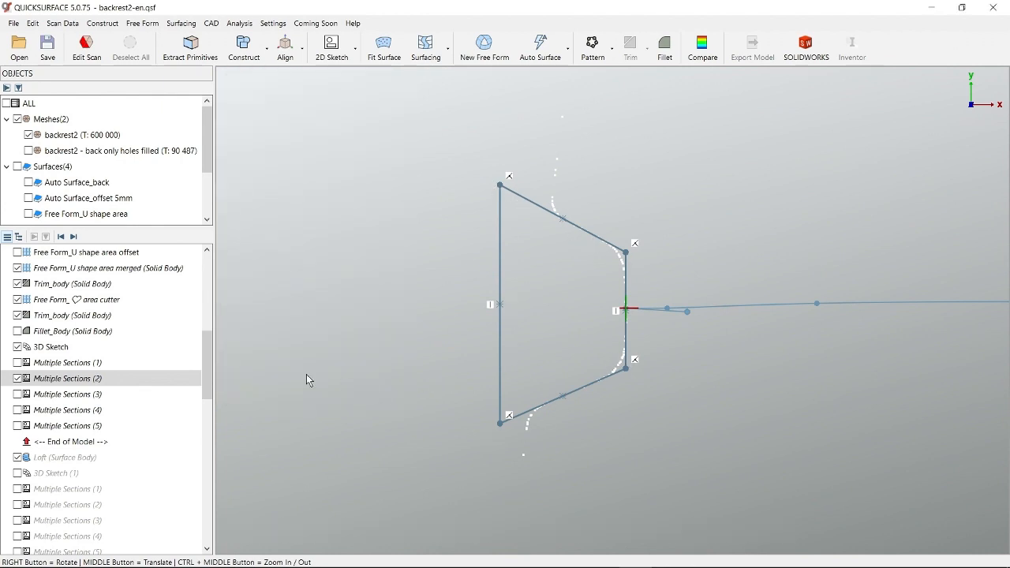
Show Multiple Sections (1), (3), (4) and (5) again and advance the history to the middle rib's Loft (Surface Body)
{"action": "left_click", "coordinate": [18, 364]}
{"action": "left_click", "coordinate": [17, 394]}
{"action": "left_click", "coordinate": [18, 409]}
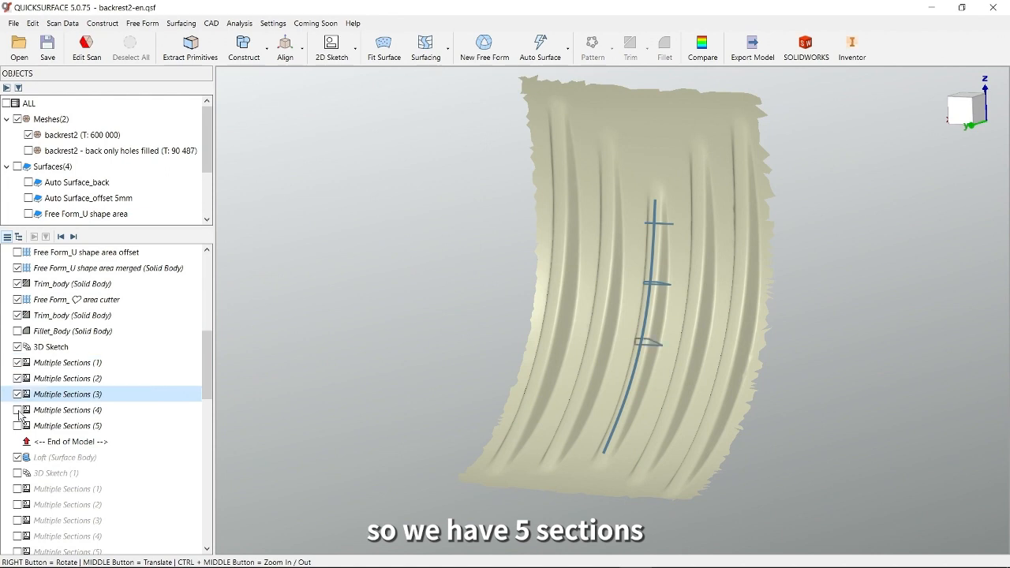
{"action": "left_click", "coordinate": [18, 425]}
{"action": "mouse_move", "coordinate": [393, 426]}
{"action": "right_mouse_down"}
{"action": "mouse_move", "coordinate": [565, 423]}
{"action": "mouse_move", "coordinate": [533, 440]}
{"action": "mouse_move", "coordinate": [390, 420]}
{"action": "right_mouse_up"}
{"action": "left_click", "coordinate": [73, 236]}
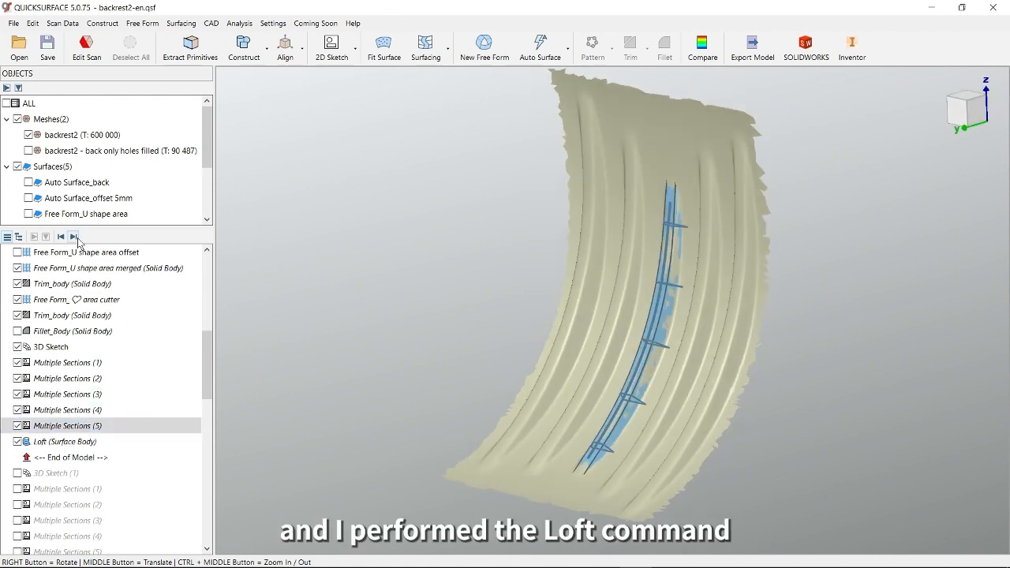
{"action": "right_click_drag", "start_coordinate": [669, 324], "coordinate": [649, 324]}
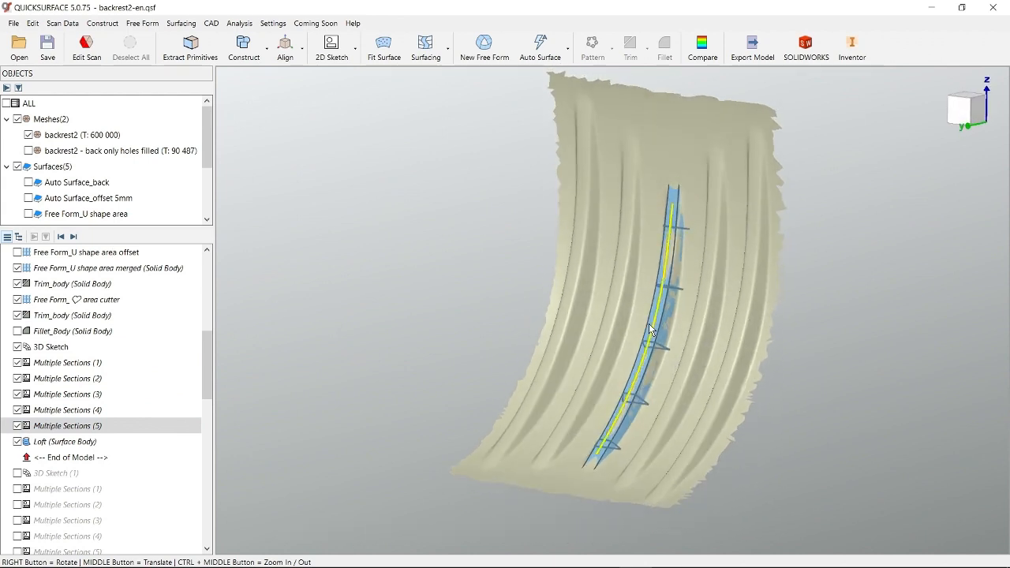
Preview the middle rib's loft expanded by 0 mm and by 16 mm, and cancel the edit
{"action": "double_click", "coordinate": [52, 442]}
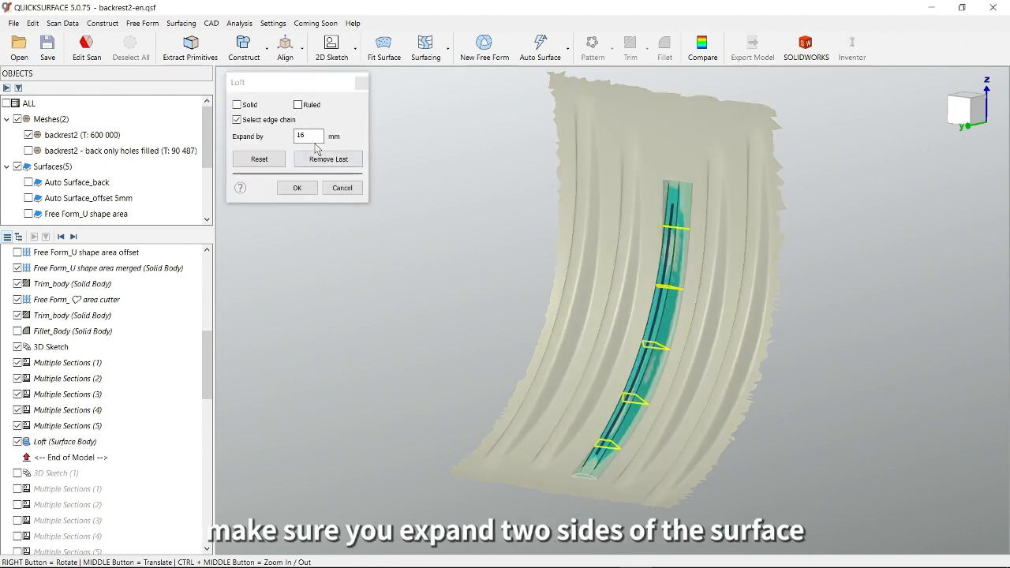
{"action": "double_click", "coordinate": [298, 136]}
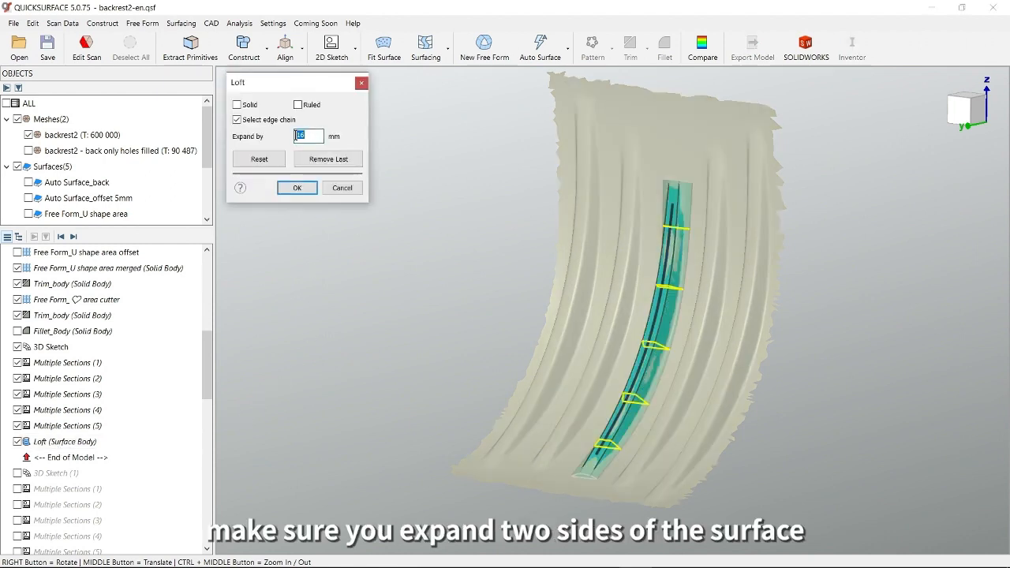
{"action": "type", "text": "0"}
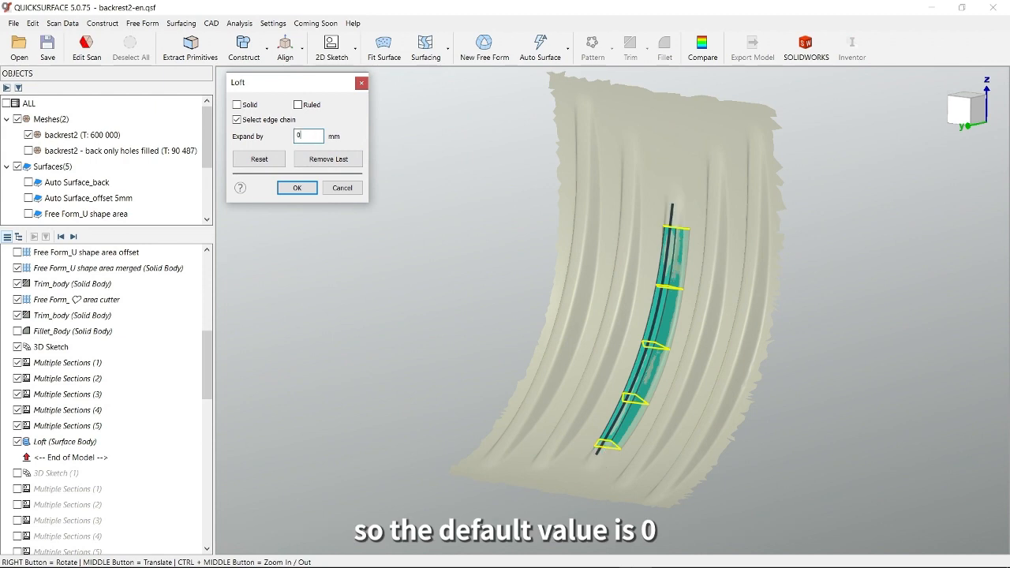
{"action": "right_click_drag", "start_coordinate": [679, 290], "coordinate": [690, 316]}
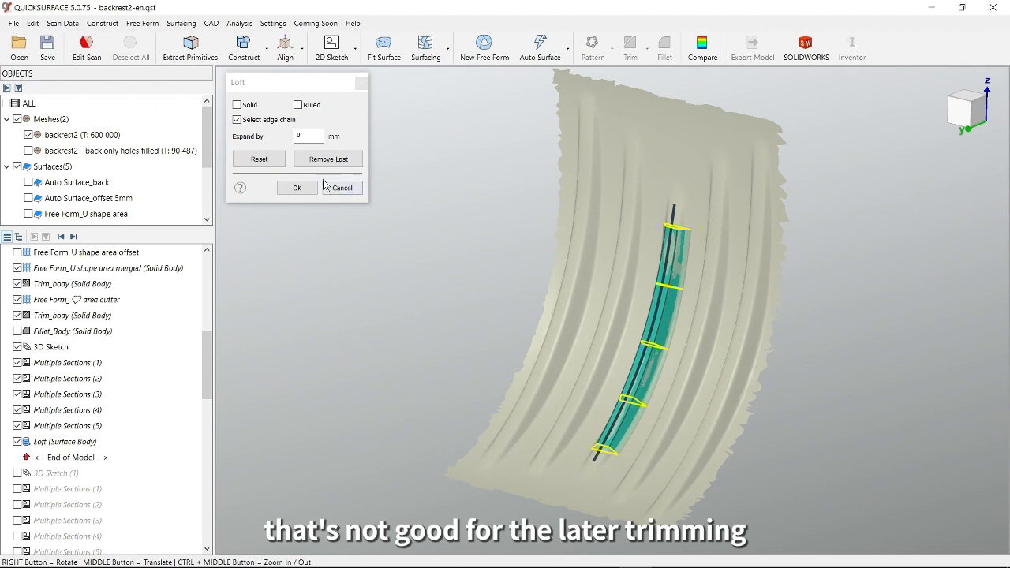
{"action": "left_click", "coordinate": [297, 136]}
{"action": "type", "text": "16"}
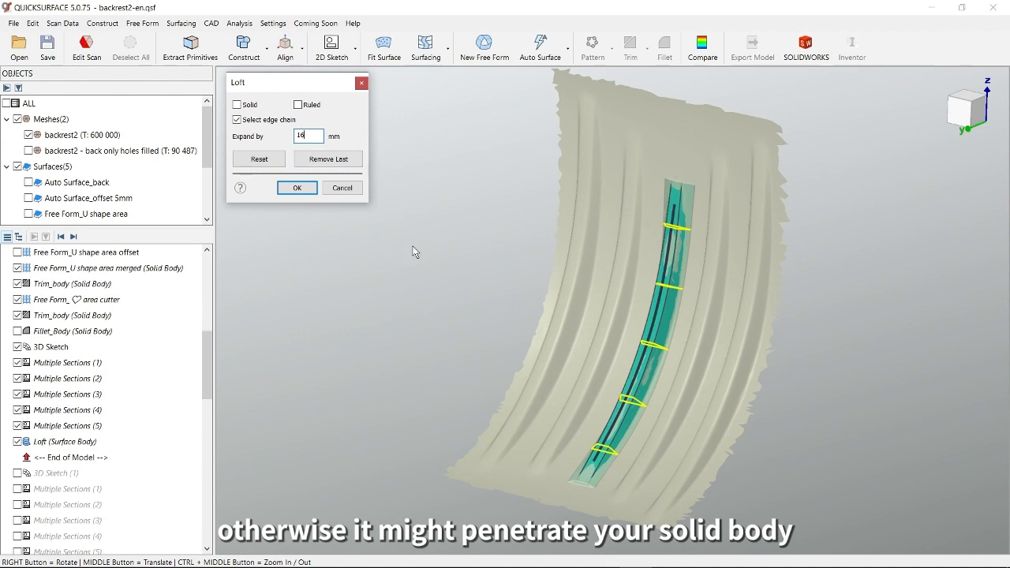
{"action": "left_click", "coordinate": [342, 188]}
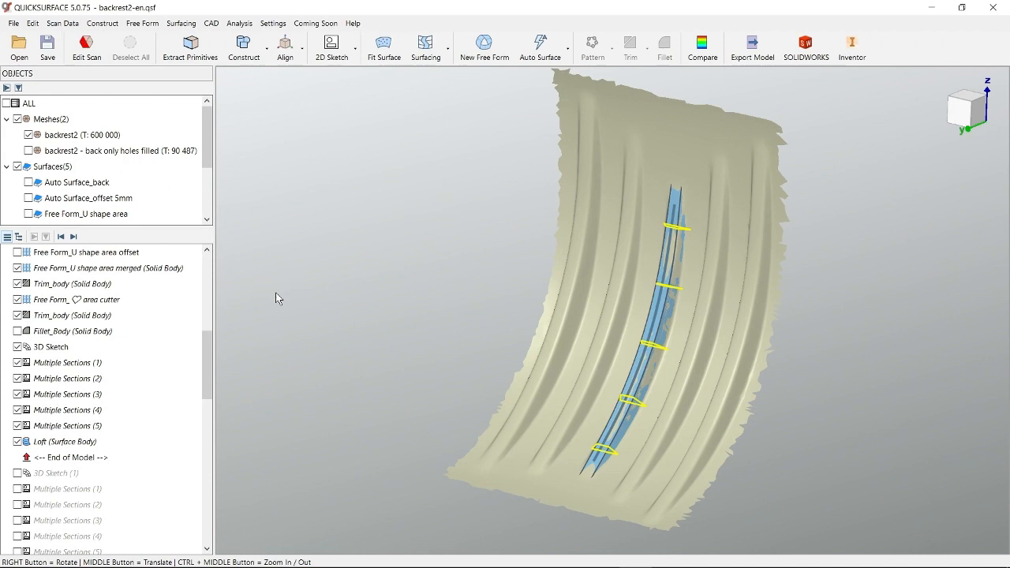
Roll the history forward to include Loft (4) (Surface Body) and hide all sketches
{"action": "left_click_drag", "start_coordinate": [210, 351], "coordinate": [189, 451]}
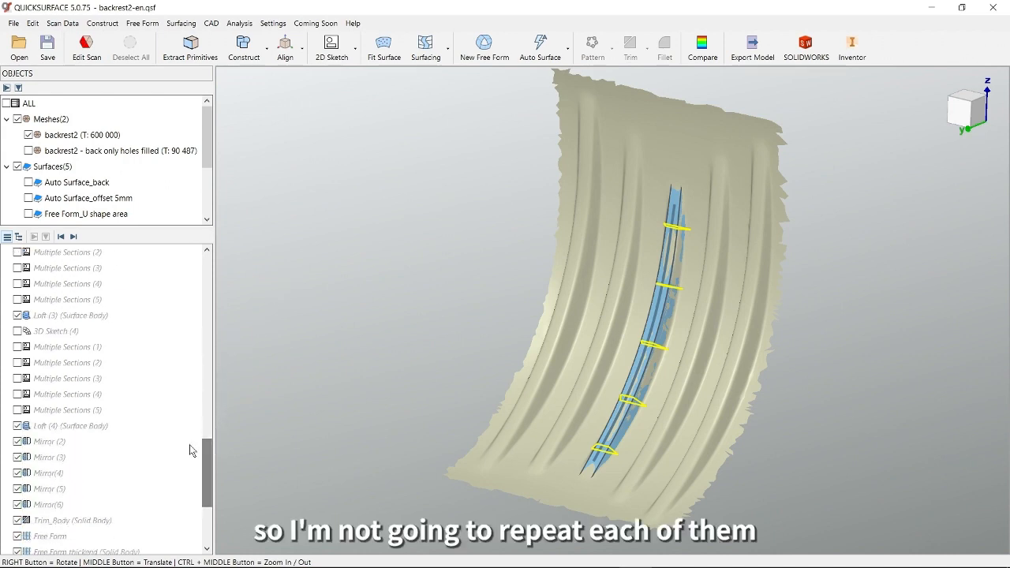
{"action": "right_click", "coordinate": [52, 427]}
{"action": "left_click", "coordinate": [102, 461]}
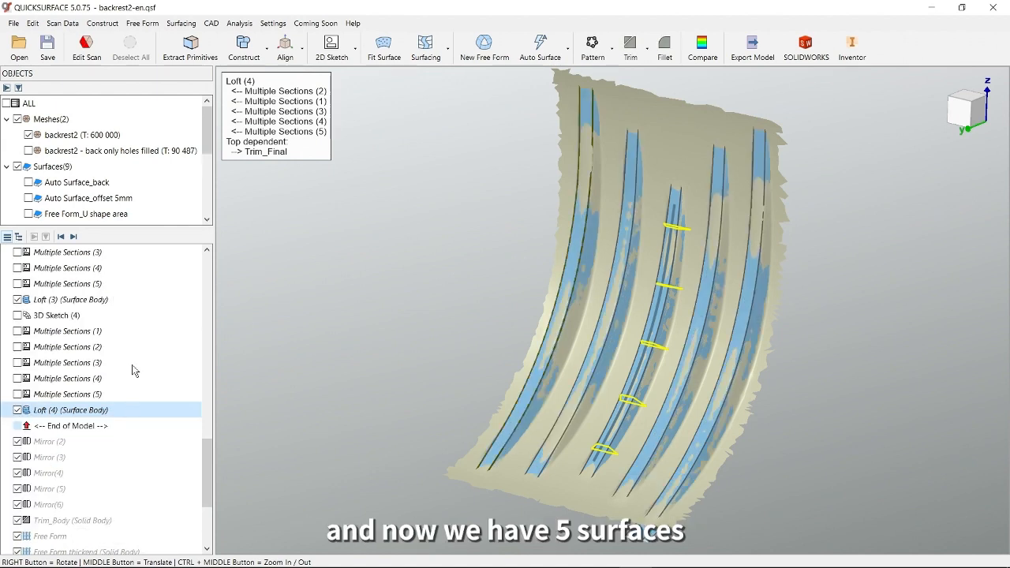
{"action": "scroll", "coordinate": [69, 202], "scroll_direction": "down", "scroll_amount": 3}
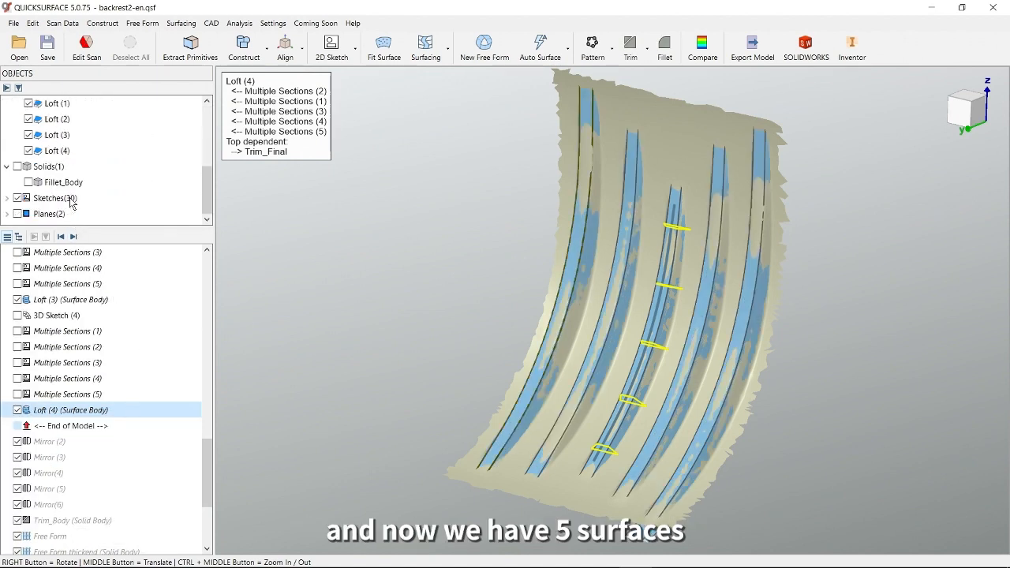
{"action": "left_click", "coordinate": [18, 198]}
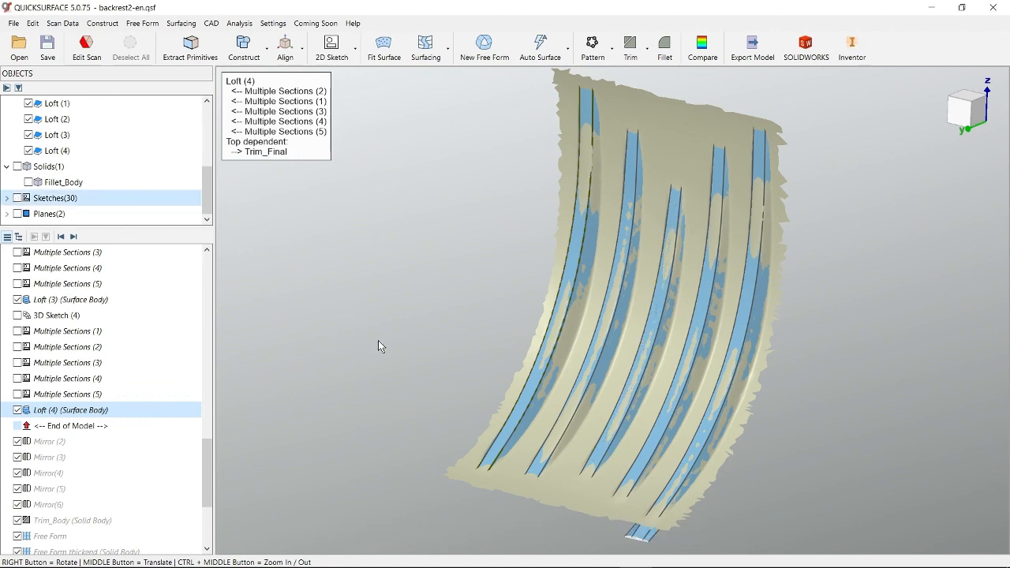
Unhide the rest of the backrest2 mesh in the scan editor and finish editing the scan
{"action": "left_click", "coordinate": [87, 48]}
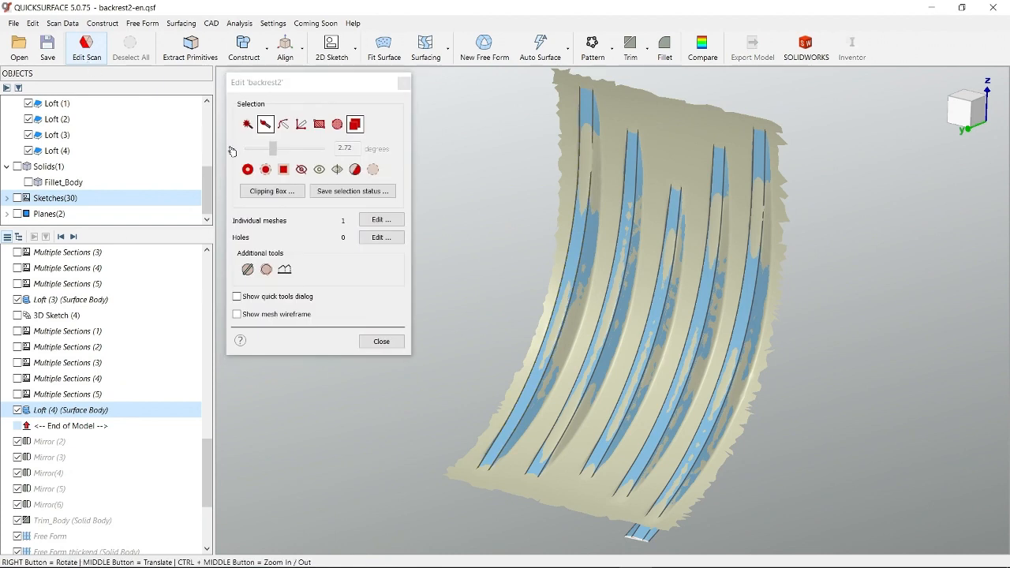
{"action": "left_click", "coordinate": [318, 170]}
{"action": "scroll", "coordinate": [559, 331], "scroll_direction": "down", "scroll_amount": 5}
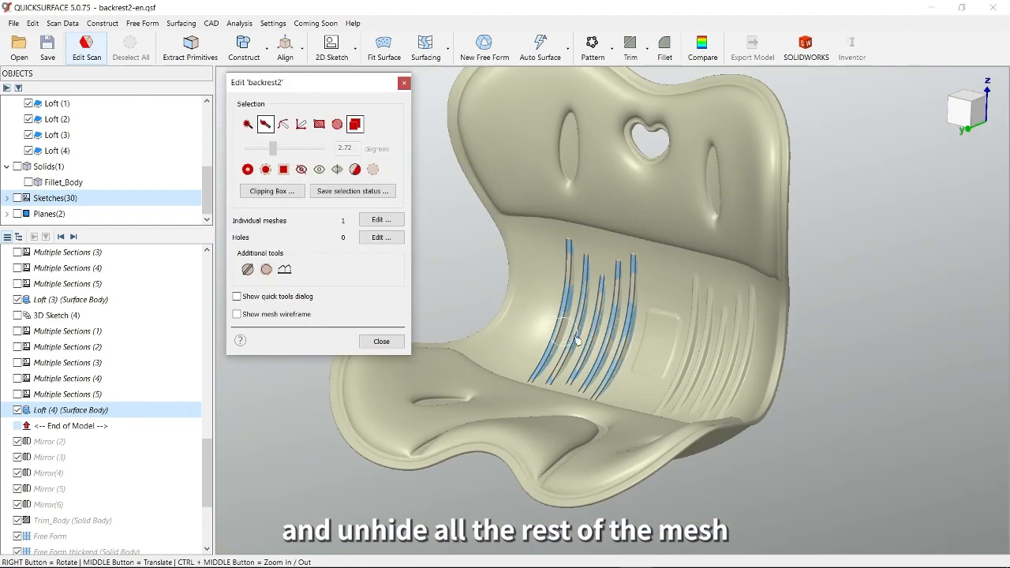
{"action": "middle_click_drag", "start_coordinate": [610, 341], "coordinate": [631, 343]}
{"action": "right_click_drag", "start_coordinate": [631, 343], "coordinate": [641, 372]}
{"action": "left_click", "coordinate": [394, 343]}
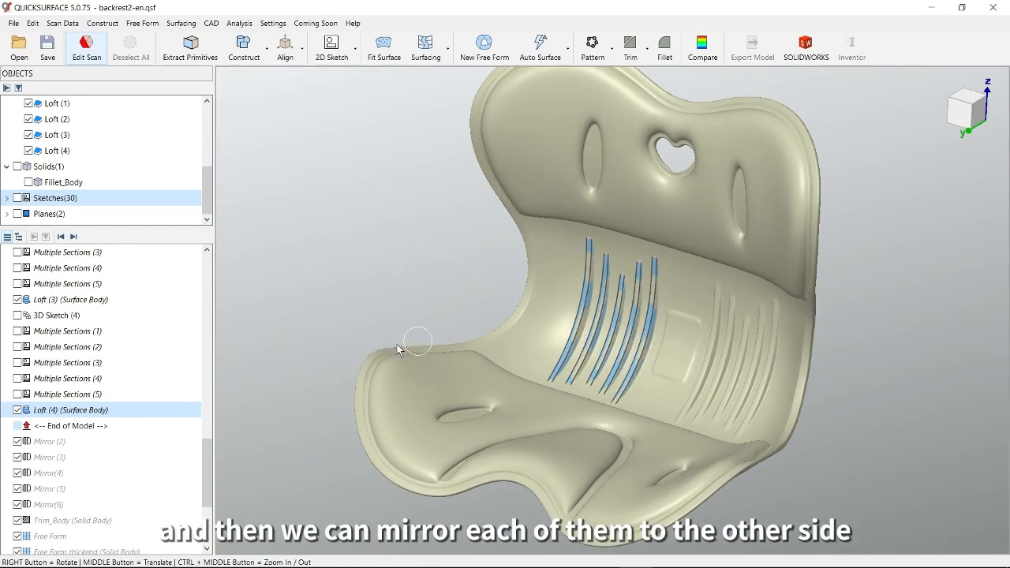
Roll the history forward through Mirror (2) to Mirror(6) to include all mirrored ribs
{"action": "left_click", "coordinate": [74, 236]}
{"action": "left_click", "coordinate": [73, 237]}
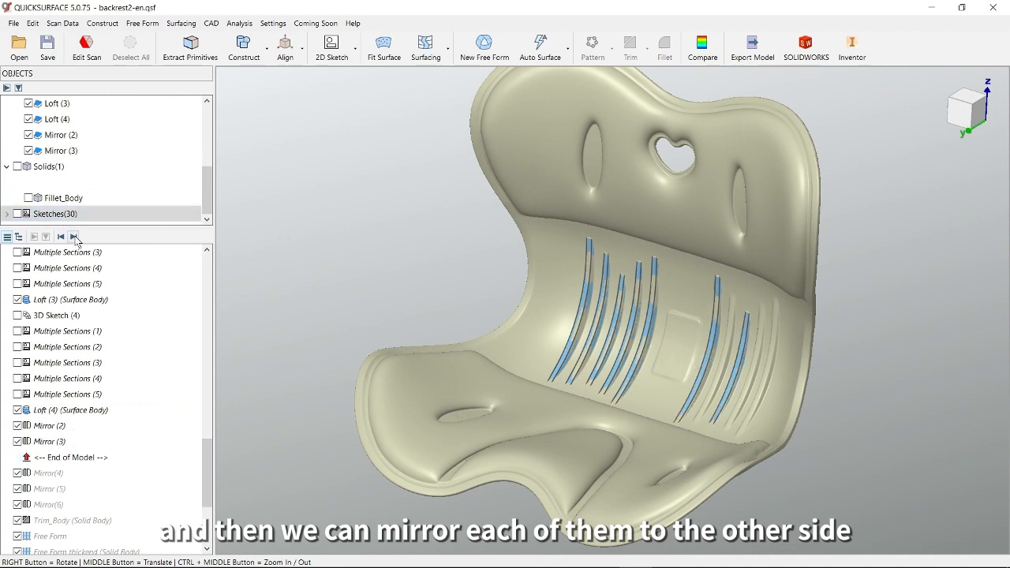
{"action": "left_click", "coordinate": [73, 236]}
{"action": "left_click", "coordinate": [73, 236]}
{"action": "left_click", "coordinate": [73, 237]}
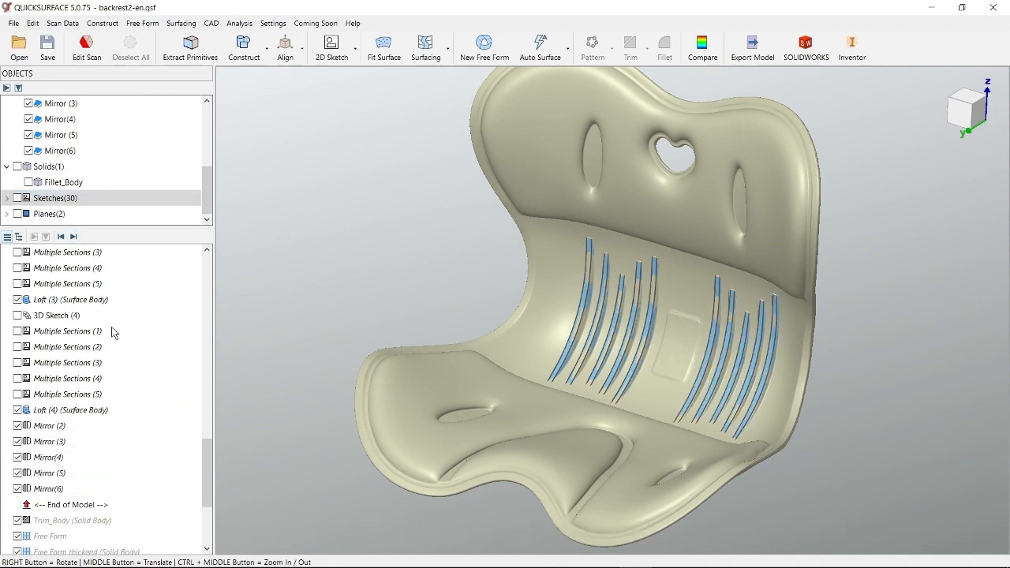
Advance the history to Trim_Body (Solid Body), hide that body, and turn the exposed mesh towards the central tag
{"action": "scroll", "coordinate": [162, 415], "scroll_direction": "down", "scroll_amount": 2}
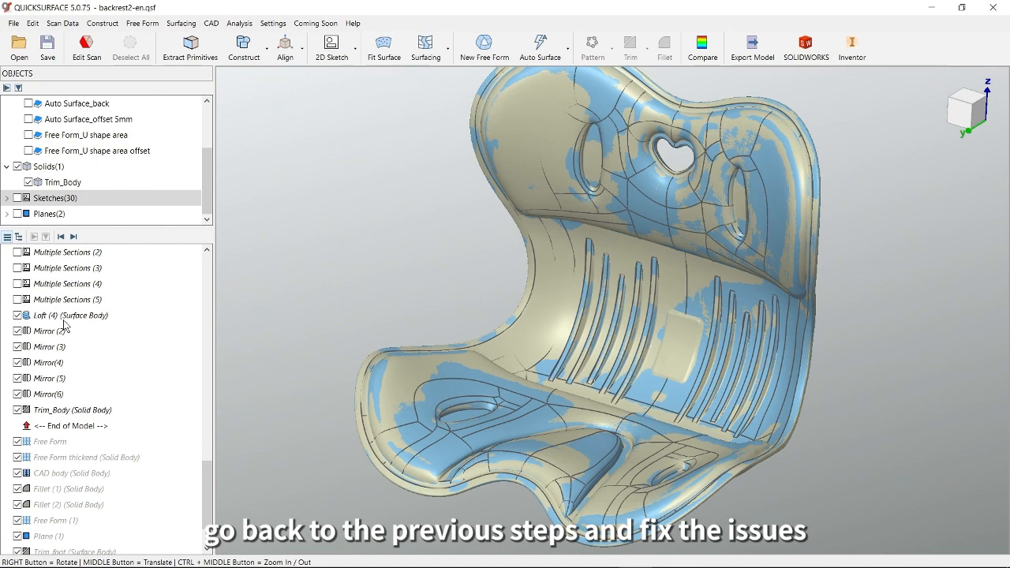
{"action": "left_click", "coordinate": [18, 410]}
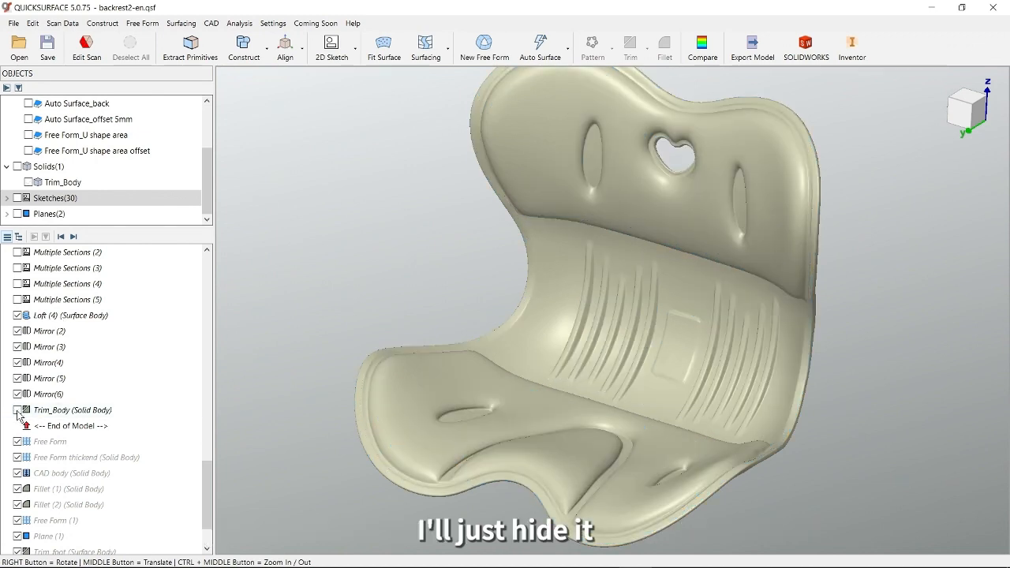
{"action": "right_click_drag", "start_coordinate": [532, 410], "coordinate": [530, 390]}
{"action": "right_click_drag", "start_coordinate": [618, 371], "coordinate": [654, 438]}
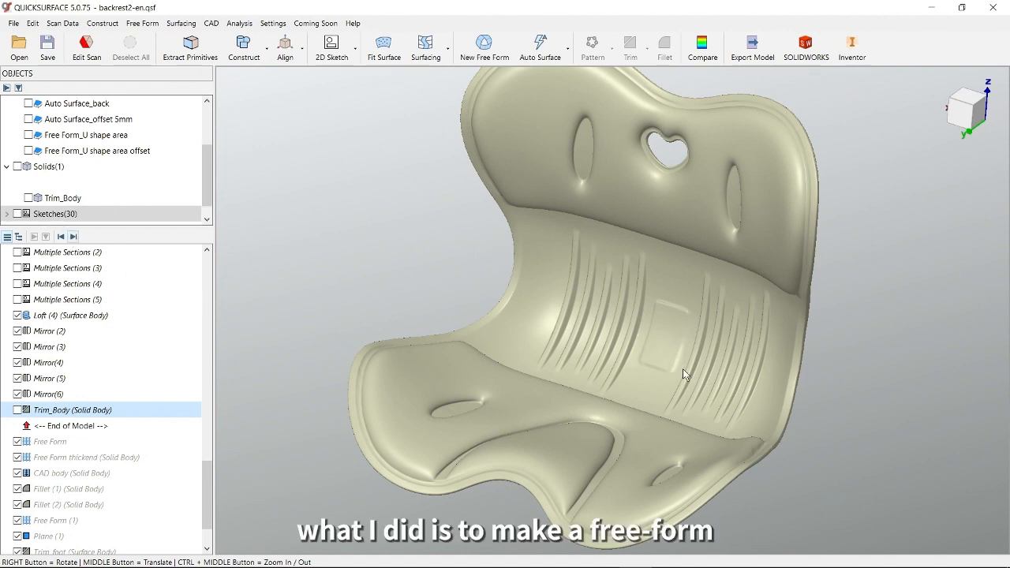
Advance the history to the central tag's Free Form and Free Form thickend, view the Thicken Free Form command, and select the thickened body
{"action": "scroll", "coordinate": [672, 351], "scroll_direction": "up", "scroll_amount": 5}
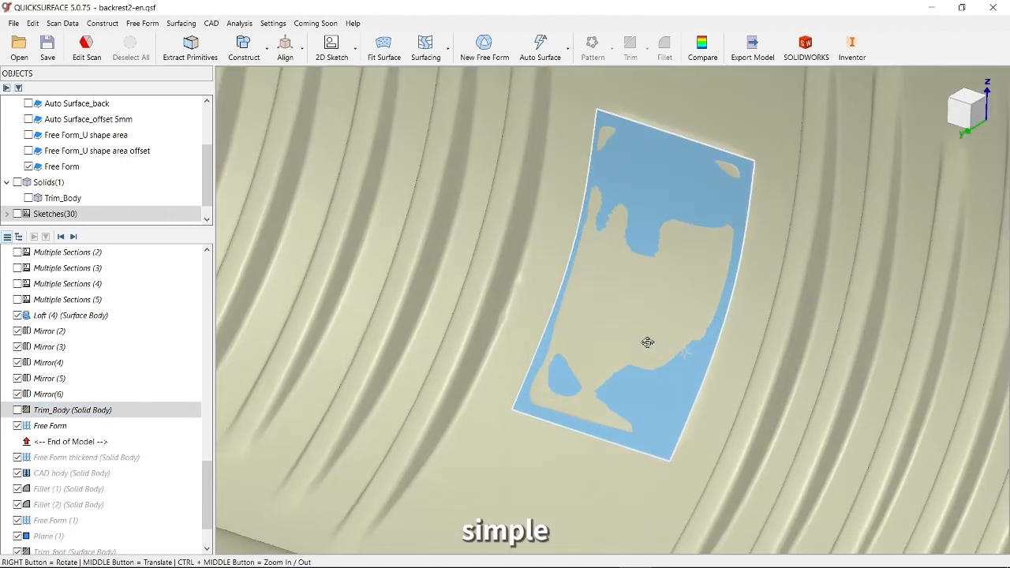
{"action": "right_click_drag", "start_coordinate": [647, 342], "coordinate": [625, 339]}
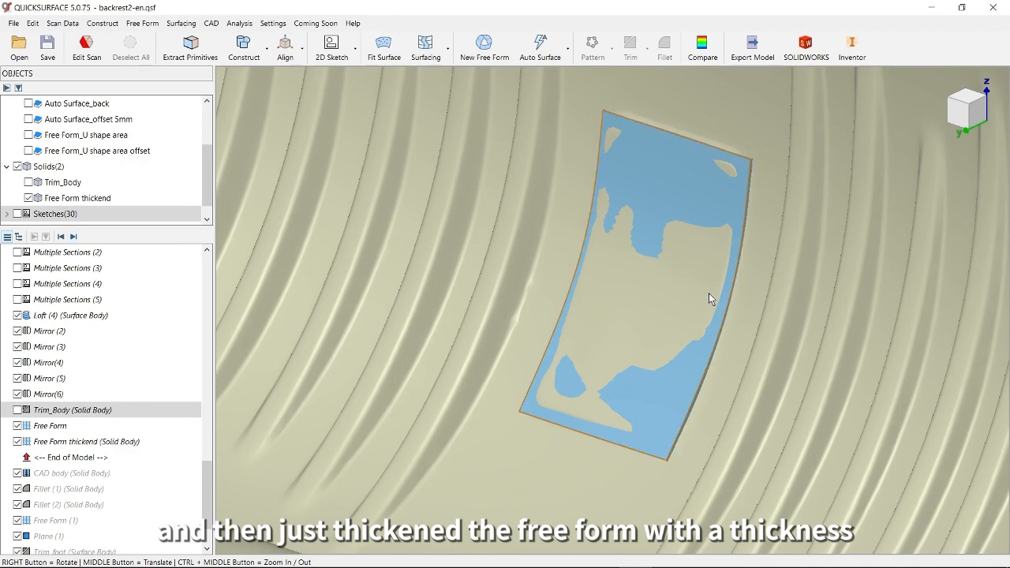
{"action": "scroll", "coordinate": [729, 313], "scroll_direction": "up", "scroll_amount": 5}
{"action": "middle_click_drag", "start_coordinate": [713, 182], "coordinate": [632, 430]}
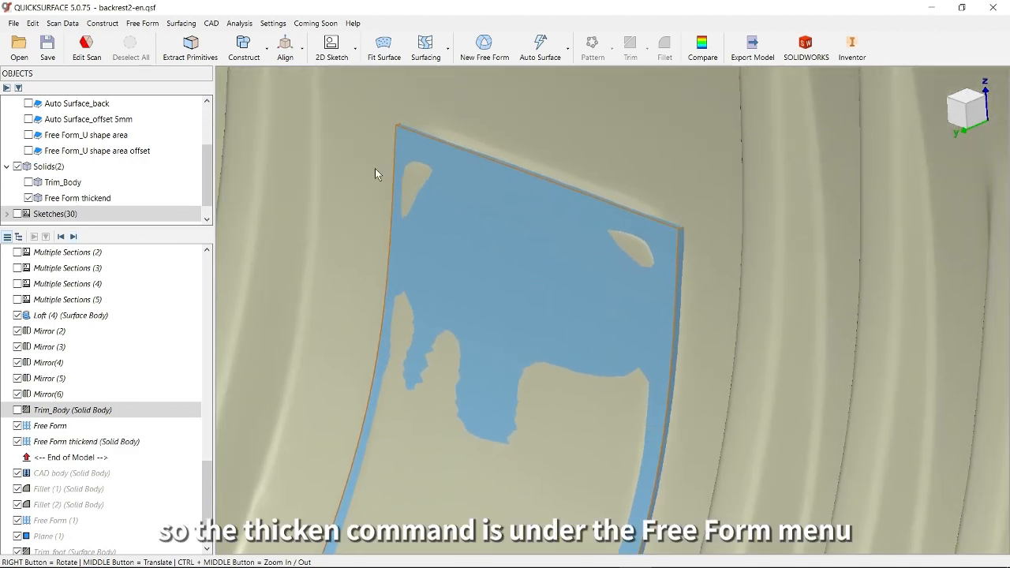
{"action": "left_click", "coordinate": [141, 23]}
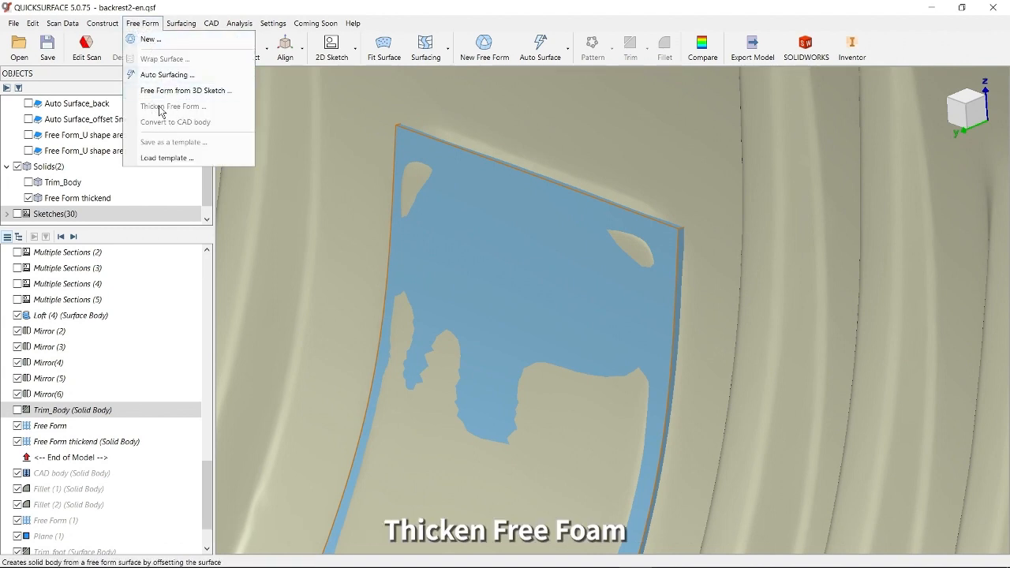
{"action": "left_click", "coordinate": [421, 207]}
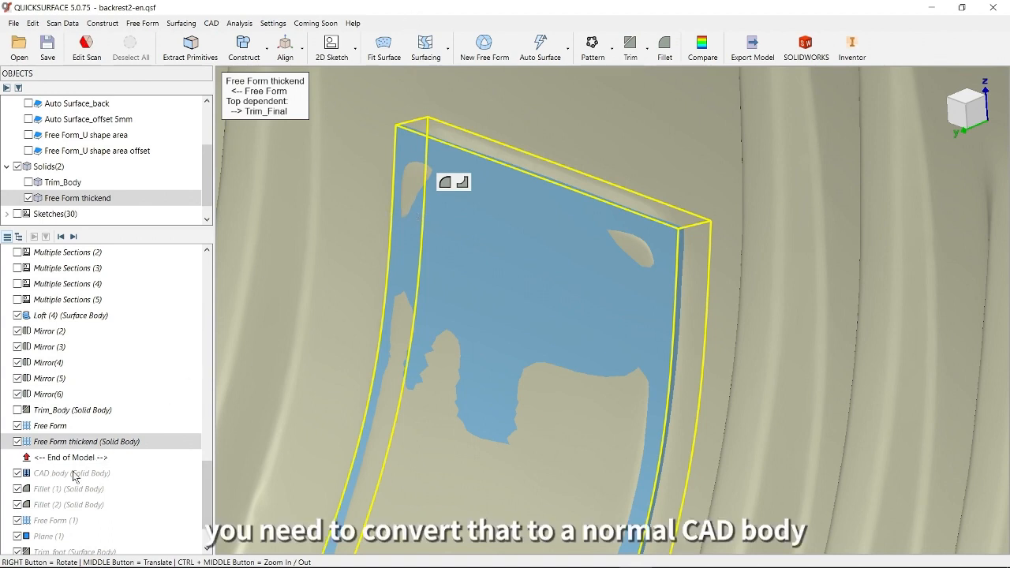
Roll the history forward through the central tag's CAD body, Fillet (1) and Fillet (2)
{"action": "left_click", "coordinate": [74, 237]}
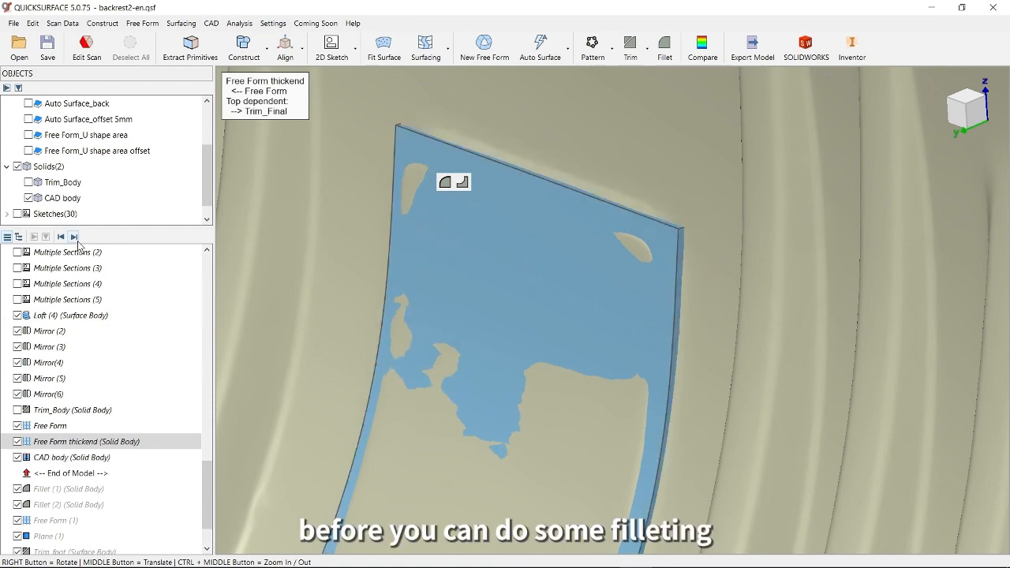
{"action": "left_click", "coordinate": [74, 237]}
{"action": "left_click", "coordinate": [73, 236]}
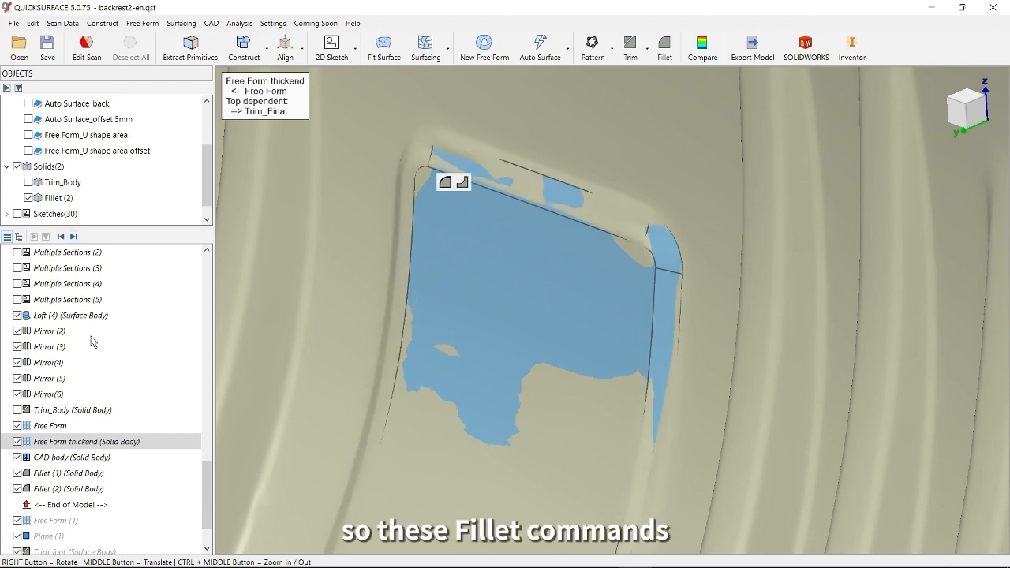
Check the filleted central tag's deviation from the mesh with Compare, and close the comparison
{"action": "middle_click_drag", "start_coordinate": [555, 371], "coordinate": [589, 268]}
{"action": "right_click_drag", "start_coordinate": [649, 285], "coordinate": [692, 269]}
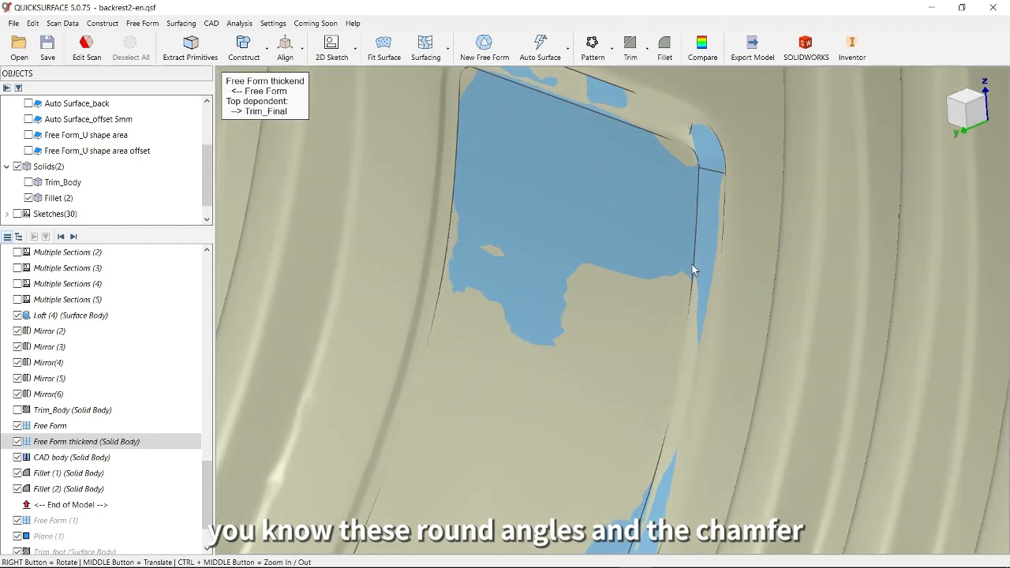
{"action": "right_click_drag", "start_coordinate": [629, 381], "coordinate": [608, 351]}
{"action": "left_click", "coordinate": [709, 61]}
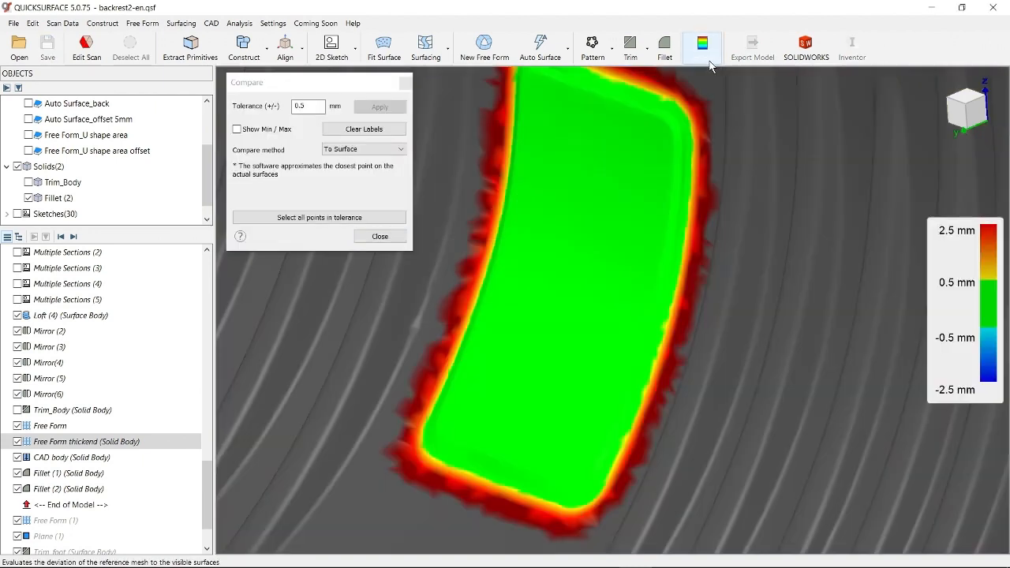
{"action": "left_click", "coordinate": [377, 244]}
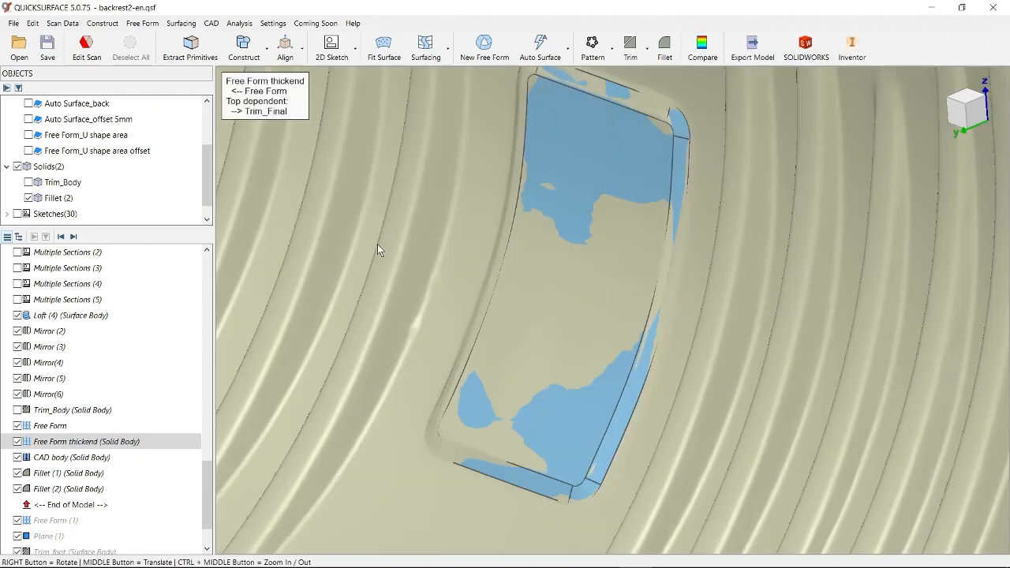
Examine the two little feet on the underside of the seat mesh
{"action": "scroll", "coordinate": [460, 386], "scroll_direction": "down", "scroll_amount": 3}
{"action": "scroll", "coordinate": [467, 399], "scroll_direction": "down", "scroll_amount": 5}
{"action": "middle_click_drag", "start_coordinate": [527, 398], "coordinate": [564, 383]}
{"action": "right_click_drag", "start_coordinate": [563, 382], "coordinate": [689, 330]}
{"action": "middle_click_drag", "start_coordinate": [702, 286], "coordinate": [674, 245]}
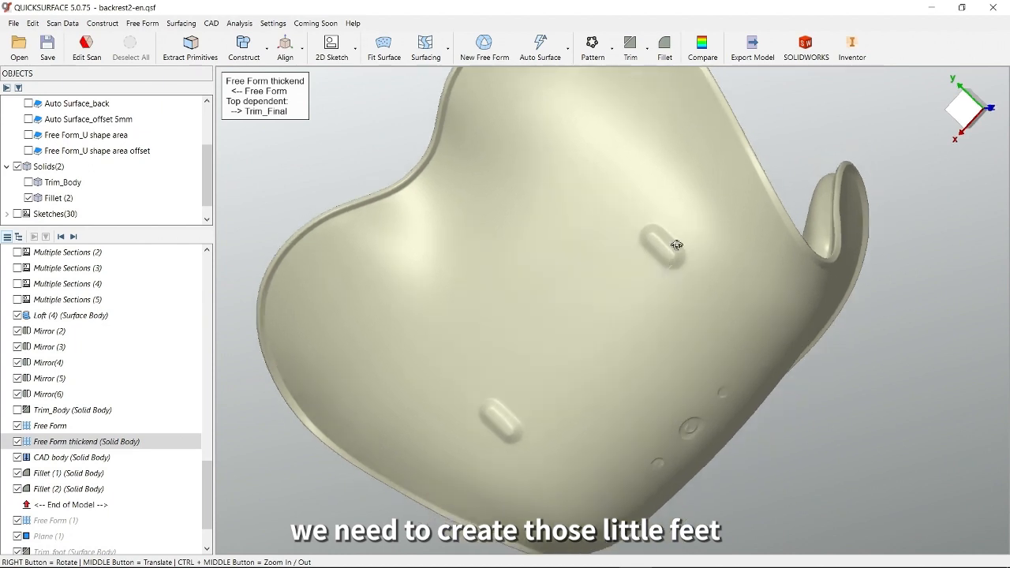
{"action": "right_click_drag", "start_coordinate": [674, 245], "coordinate": [673, 269]}
{"action": "scroll", "coordinate": [672, 269], "scroll_direction": "up", "scroll_amount": 3}
{"action": "mouse_move", "coordinate": [674, 269]}
{"action": "middle_mouse_down"}
{"action": "mouse_move", "coordinate": [706, 226]}
{"action": "mouse_move", "coordinate": [672, 266]}
{"action": "middle_mouse_up"}
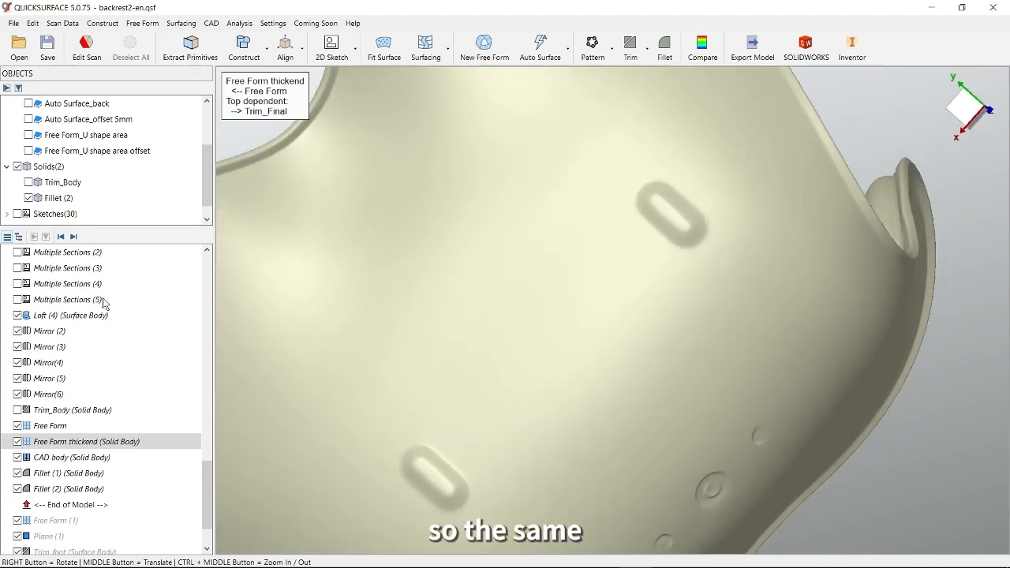
Roll the history forward through the foot's Free Form (1), Plane (1) and Trim_foot (Surface Body)
{"action": "left_click", "coordinate": [74, 237]}
{"action": "middle_click_drag", "start_coordinate": [634, 263], "coordinate": [577, 373]}
{"action": "scroll", "coordinate": [586, 307], "scroll_direction": "up", "scroll_amount": 6}
{"action": "right_click_drag", "start_coordinate": [552, 357], "coordinate": [582, 289]}
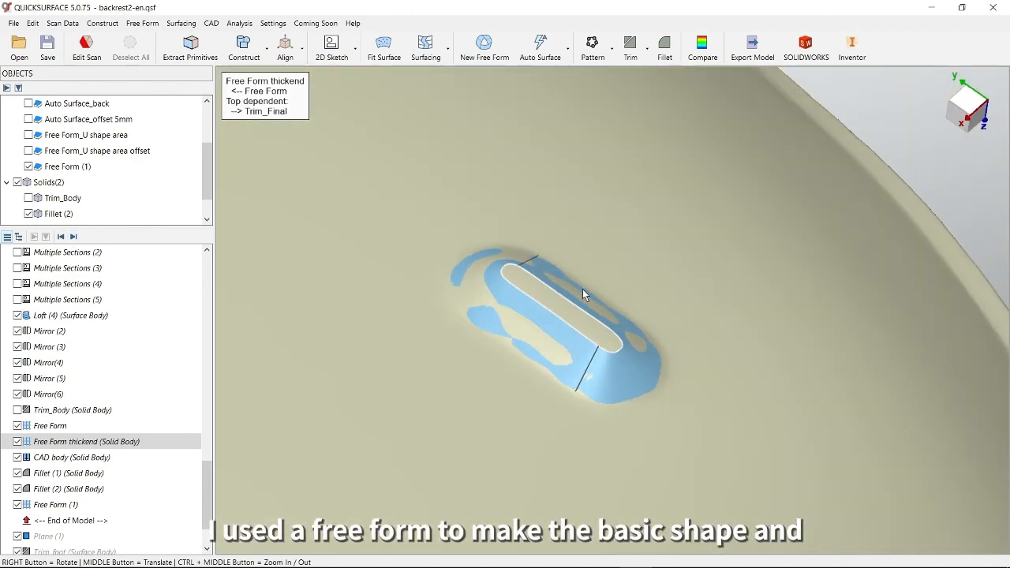
{"action": "left_click", "coordinate": [73, 237]}
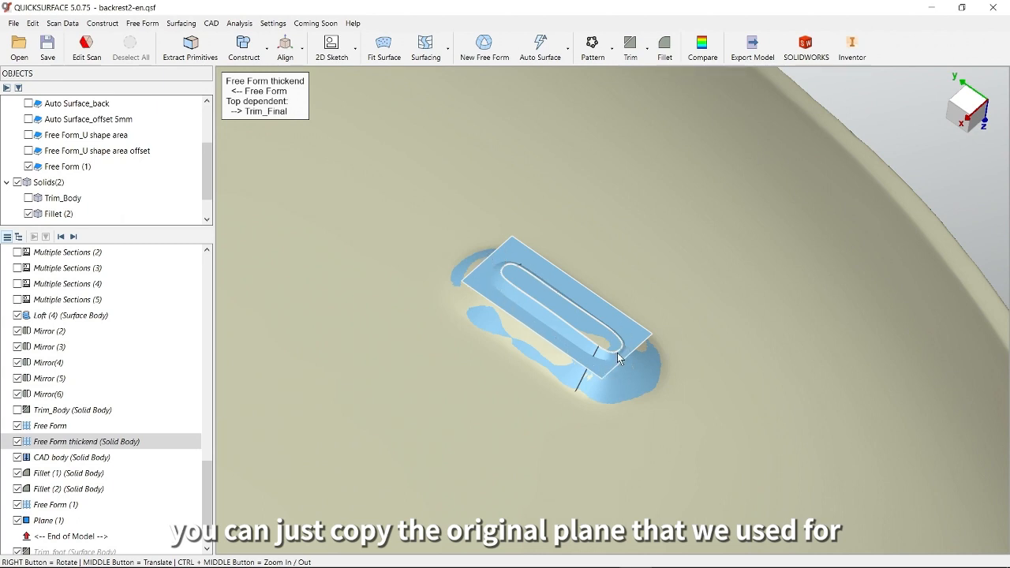
{"action": "left_click", "coordinate": [74, 239]}
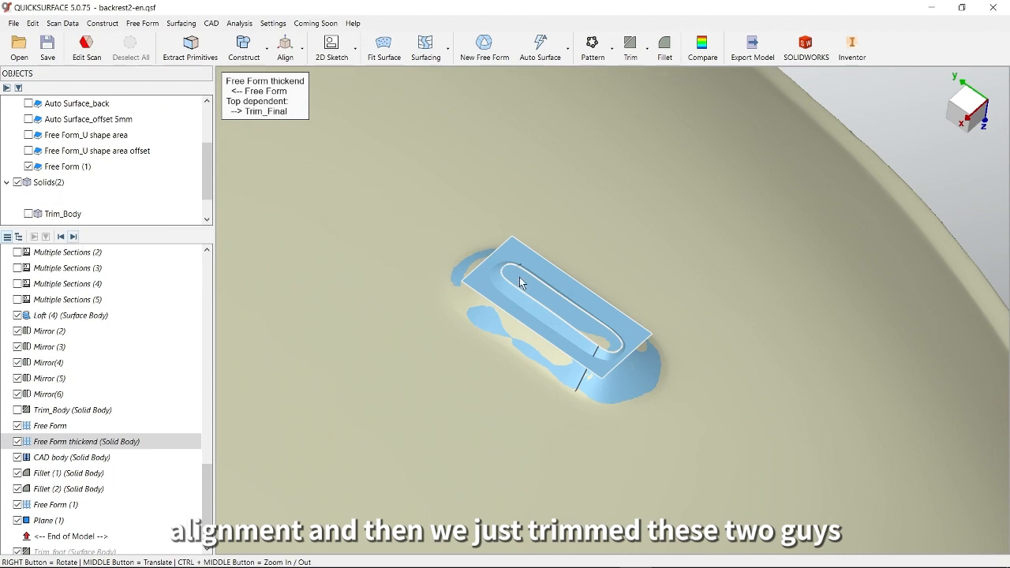
Advance the history to Mirror (7) so the trimmed foot is mirrored to the other side
{"action": "scroll", "coordinate": [521, 365], "scroll_direction": "down", "scroll_amount": 6}
{"action": "middle_click_drag", "start_coordinate": [490, 400], "coordinate": [571, 318]}
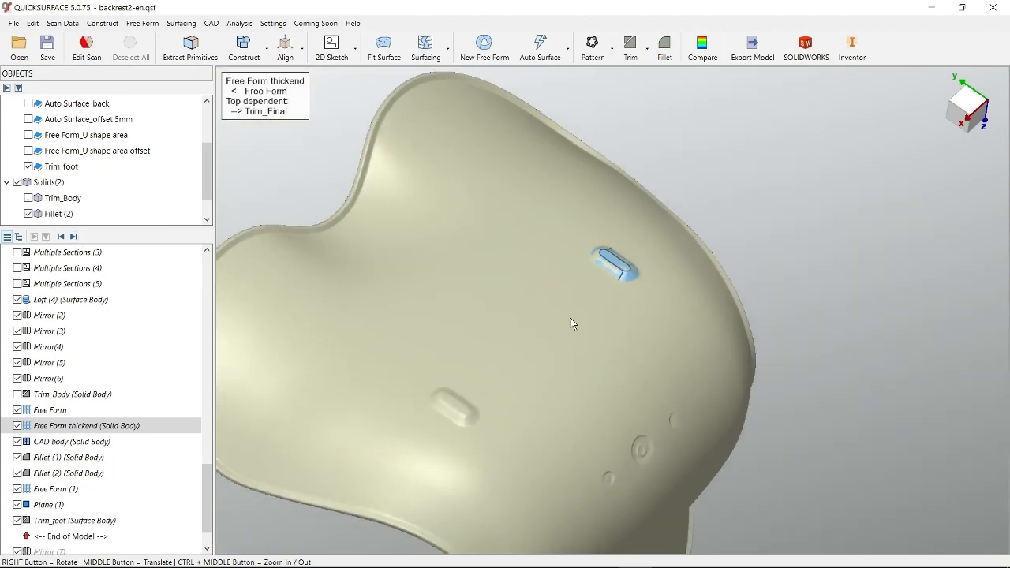
{"action": "left_click", "coordinate": [74, 237]}
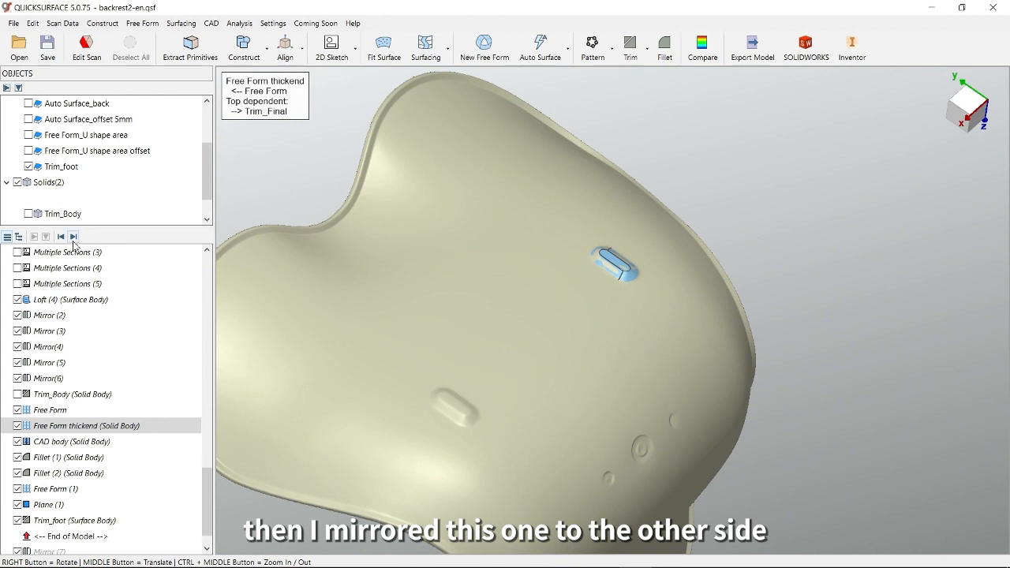
{"action": "scroll", "coordinate": [129, 451], "scroll_direction": "down", "scroll_amount": 1}
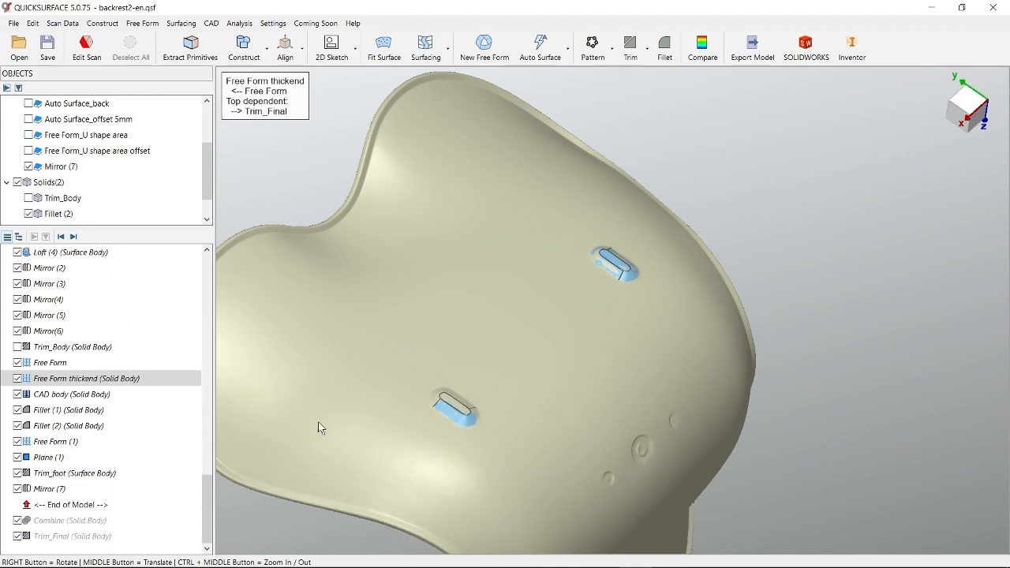
Show Trim_Body again and advance the history to Combine (Solid Body), joining the central tag with the body
{"action": "right_click_drag", "start_coordinate": [593, 239], "coordinate": [775, 404]}
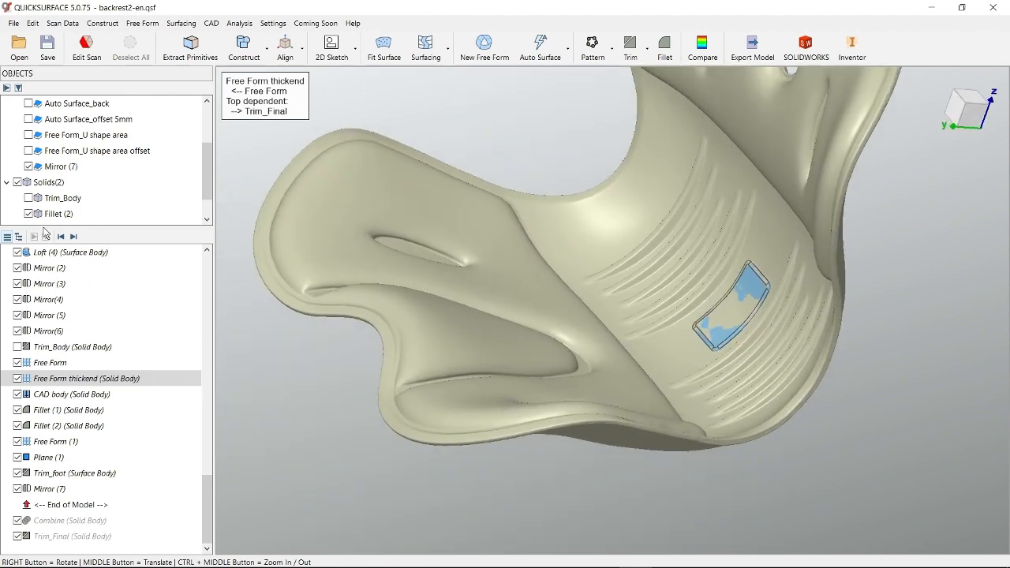
{"action": "left_click", "coordinate": [28, 199]}
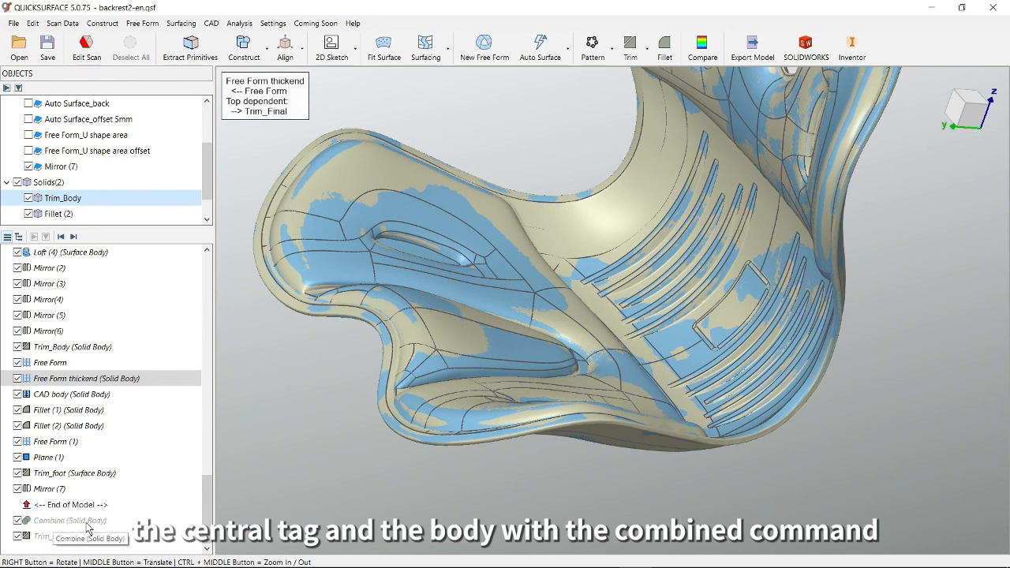
{"action": "left_click", "coordinate": [73, 238]}
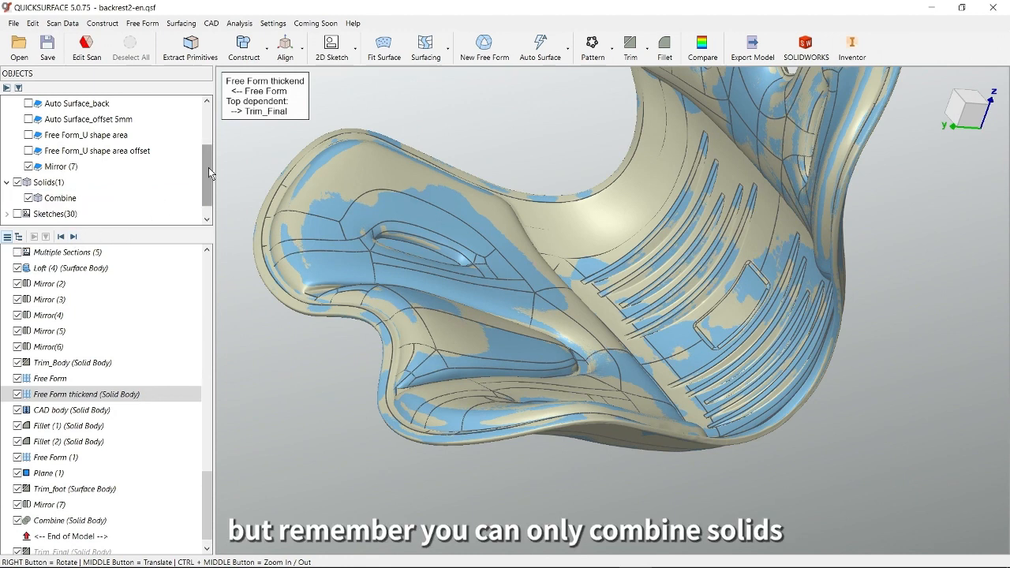
Hide the backrest2 mesh and inspect the open foot surfaces on the underside of the combined body
{"action": "left_click_drag", "start_coordinate": [206, 180], "coordinate": [211, 129]}
{"action": "left_click", "coordinate": [29, 135]}
{"action": "right_click_drag", "start_coordinate": [657, 307], "coordinate": [704, 286]}
{"action": "middle_click_drag", "start_coordinate": [688, 416], "coordinate": [653, 512]}
{"action": "right_click_drag", "start_coordinate": [652, 508], "coordinate": [689, 356]}
{"action": "middle_click_drag", "start_coordinate": [663, 442], "coordinate": [720, 323]}
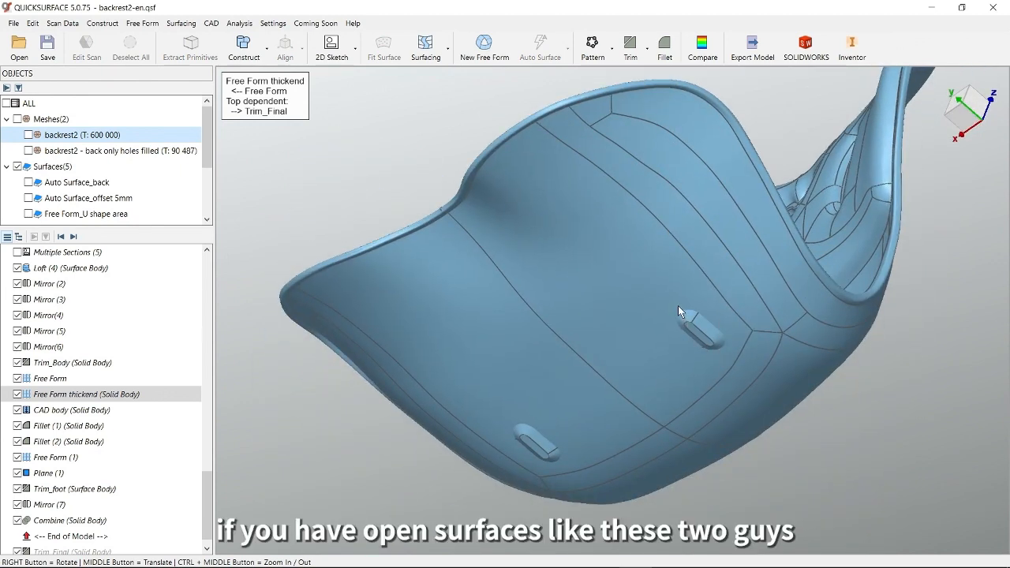
{"action": "scroll", "coordinate": [693, 317], "scroll_direction": "up", "scroll_amount": 3}
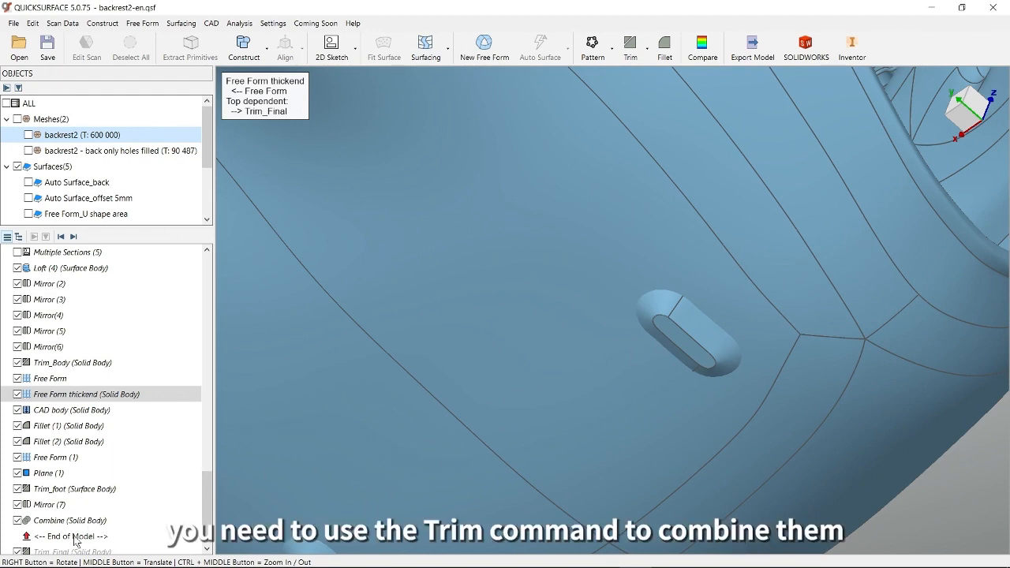
Advance the history to Trim_Final (Solid Body) and inspect the feet merged with the body
{"action": "scroll", "coordinate": [49, 546], "scroll_direction": "down", "scroll_amount": 1}
{"action": "scroll", "coordinate": [504, 414], "scroll_direction": "down", "scroll_amount": 2}
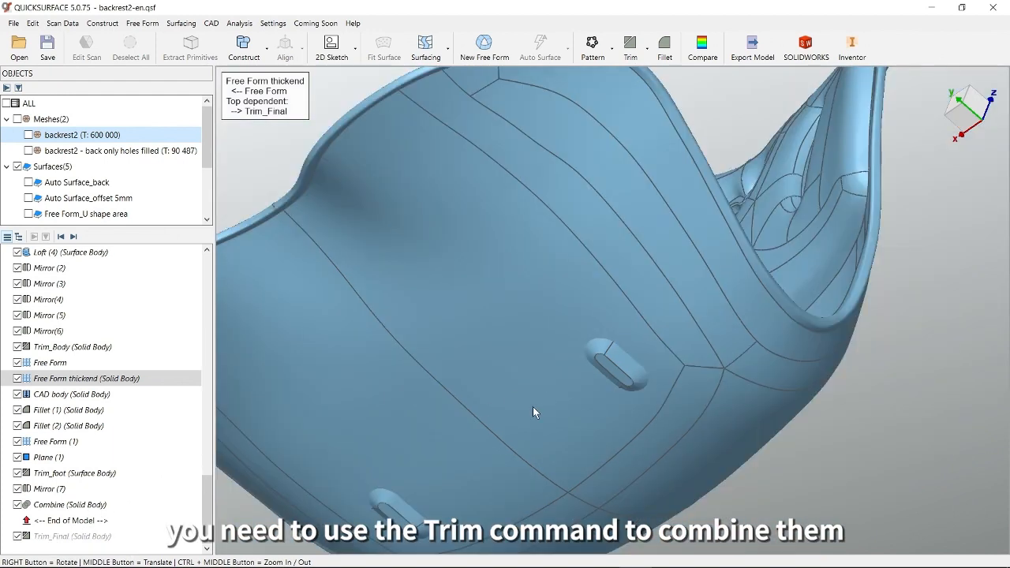
{"action": "middle_click_drag", "start_coordinate": [568, 393], "coordinate": [621, 358]}
{"action": "scroll", "coordinate": [621, 359], "scroll_direction": "down", "scroll_amount": 2}
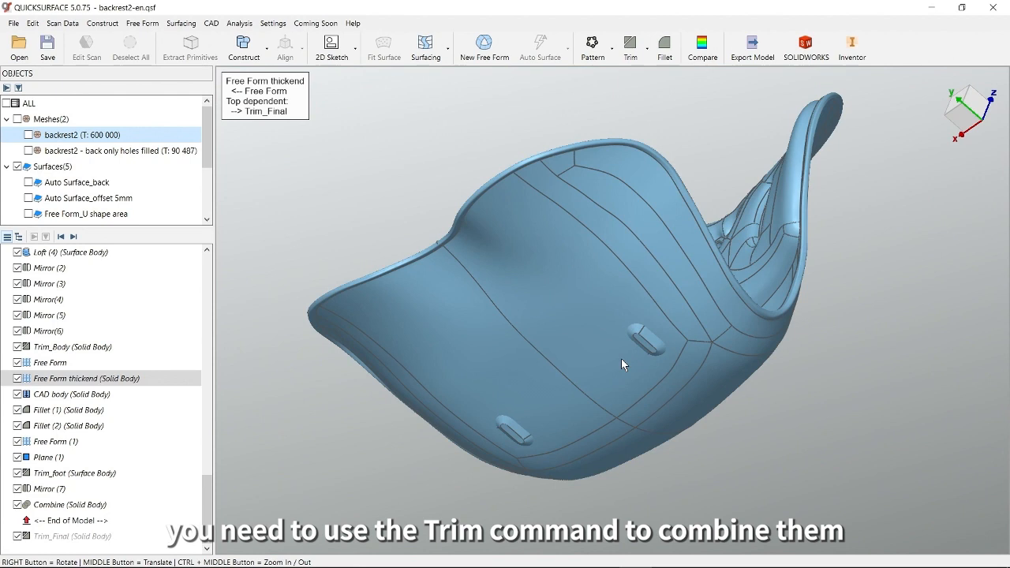
{"action": "left_click", "coordinate": [73, 238]}
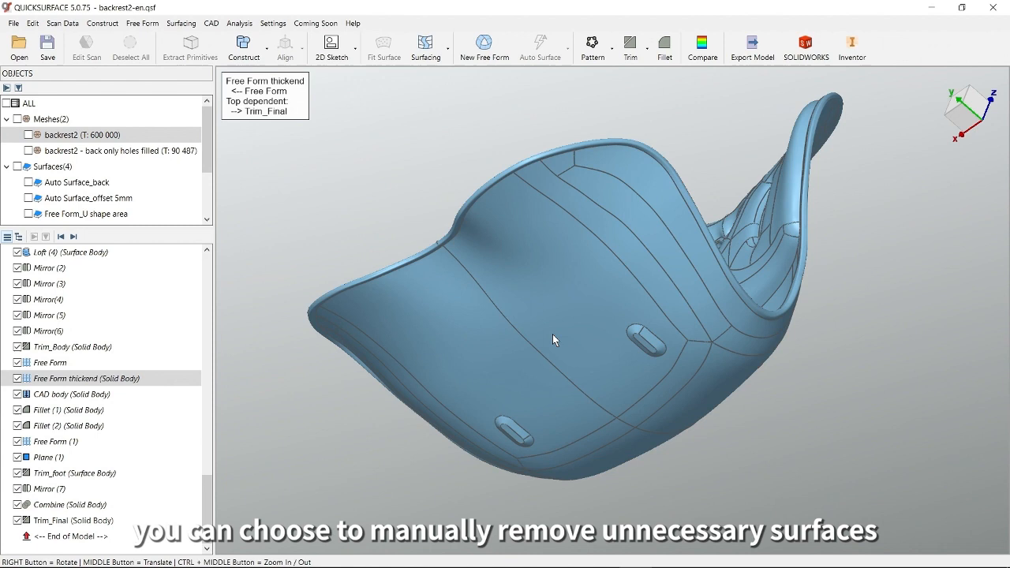
{"action": "scroll", "coordinate": [662, 346], "scroll_direction": "up", "scroll_amount": 4}
{"action": "scroll", "coordinate": [599, 296], "scroll_direction": "down", "scroll_amount": 5}
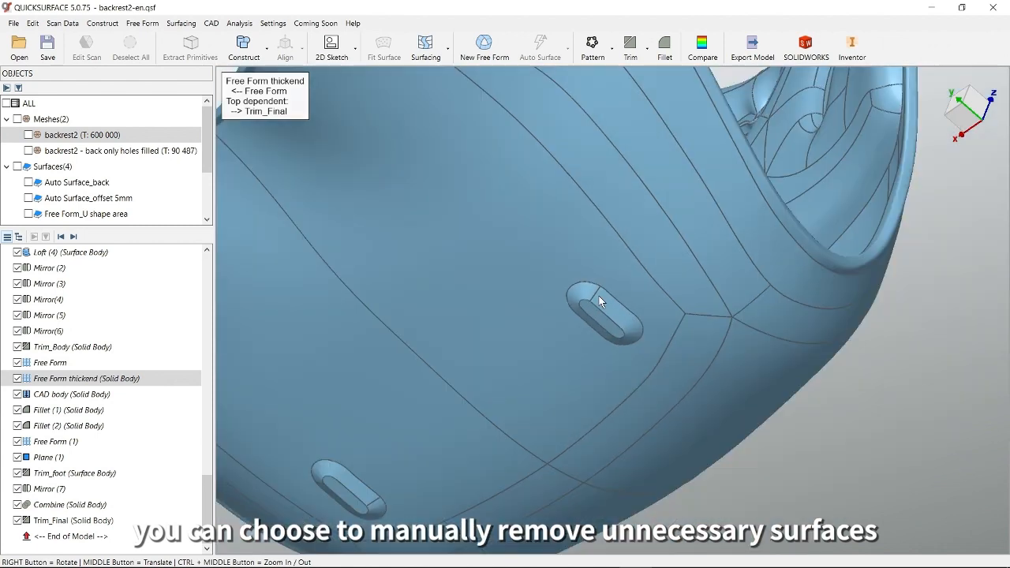
Show the backrest2 mesh over the final trimmed solid and inspect how the two overlap across the whole backrest
{"action": "right_click_drag", "start_coordinate": [613, 208], "coordinate": [667, 371]}
{"action": "left_click", "coordinate": [29, 136]}
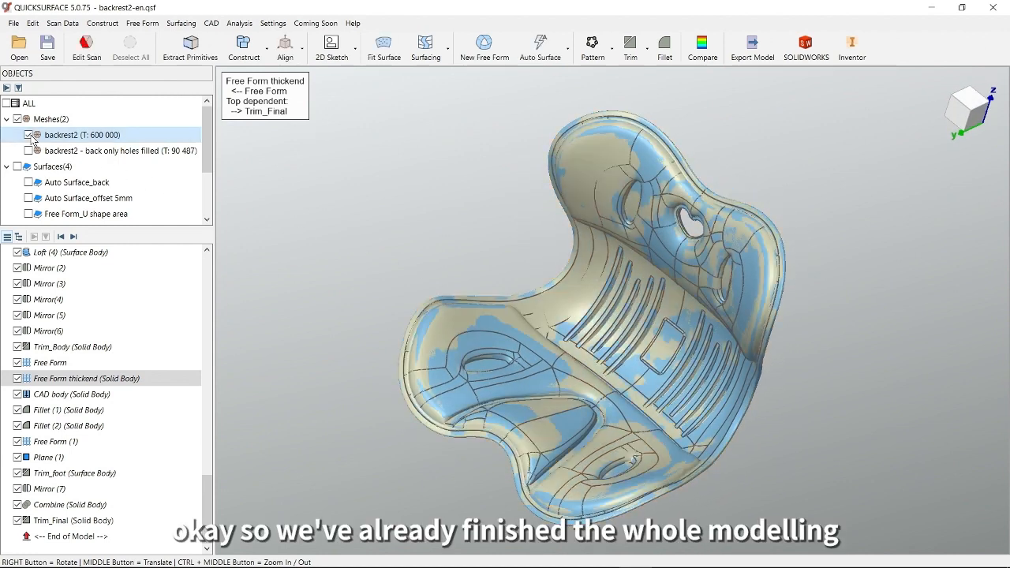
{"action": "right_click_drag", "start_coordinate": [606, 292], "coordinate": [670, 323]}
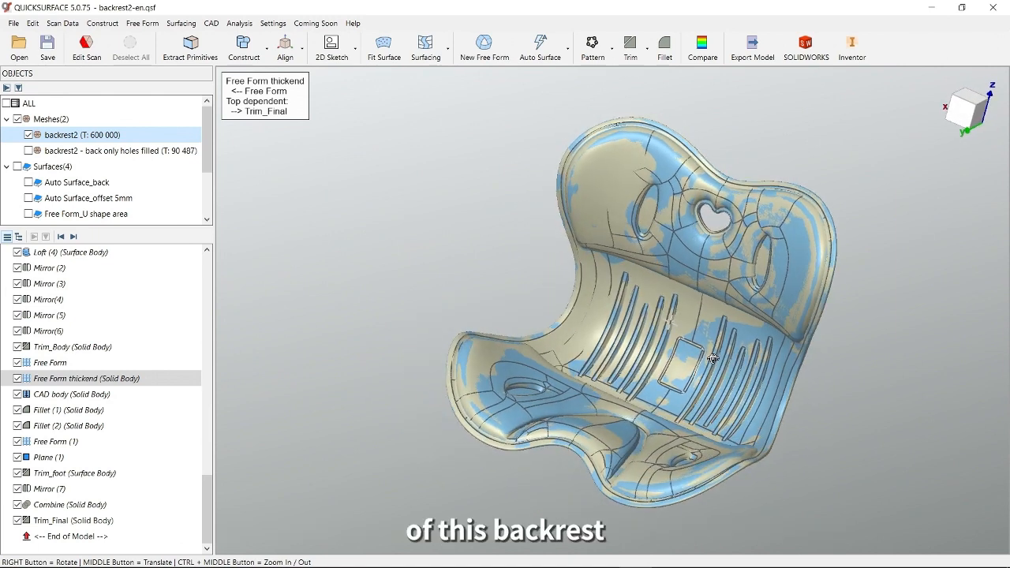
{"action": "left_click_drag", "start_coordinate": [217, 482], "coordinate": [221, 272]}
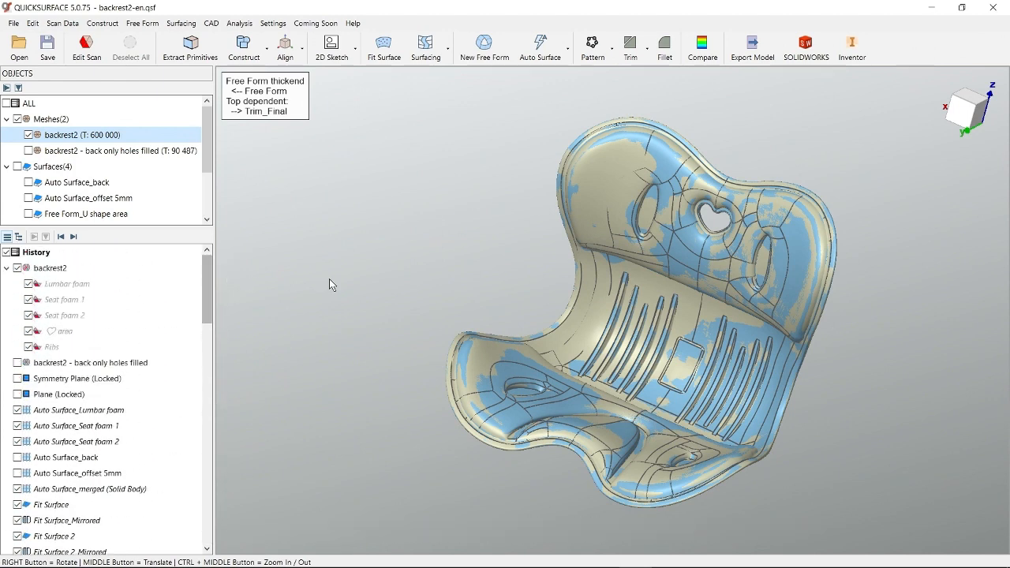
{"action": "right_click_drag", "start_coordinate": [464, 271], "coordinate": [432, 309]}
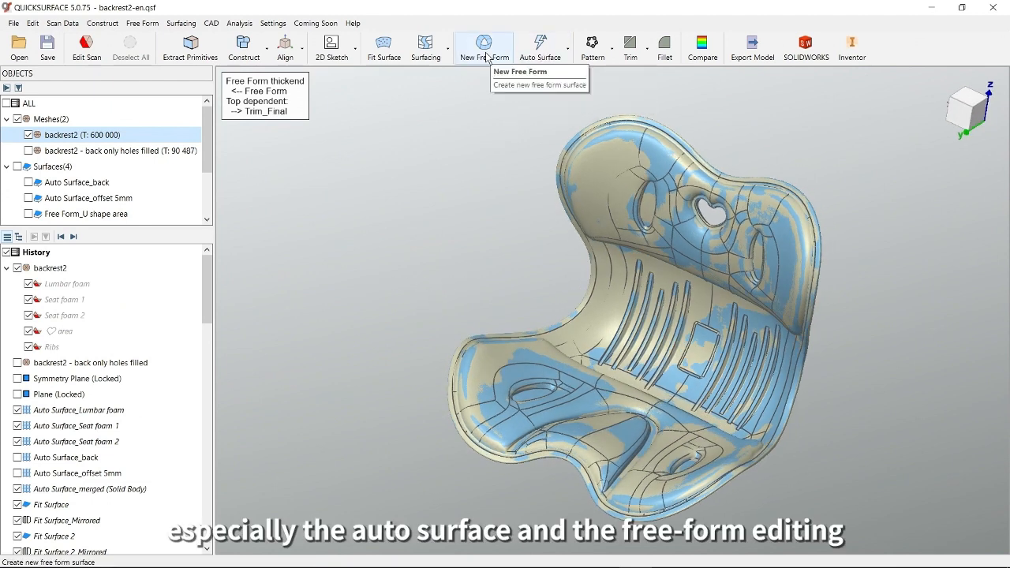
{"action": "right_click_drag", "start_coordinate": [509, 258], "coordinate": [497, 253]}
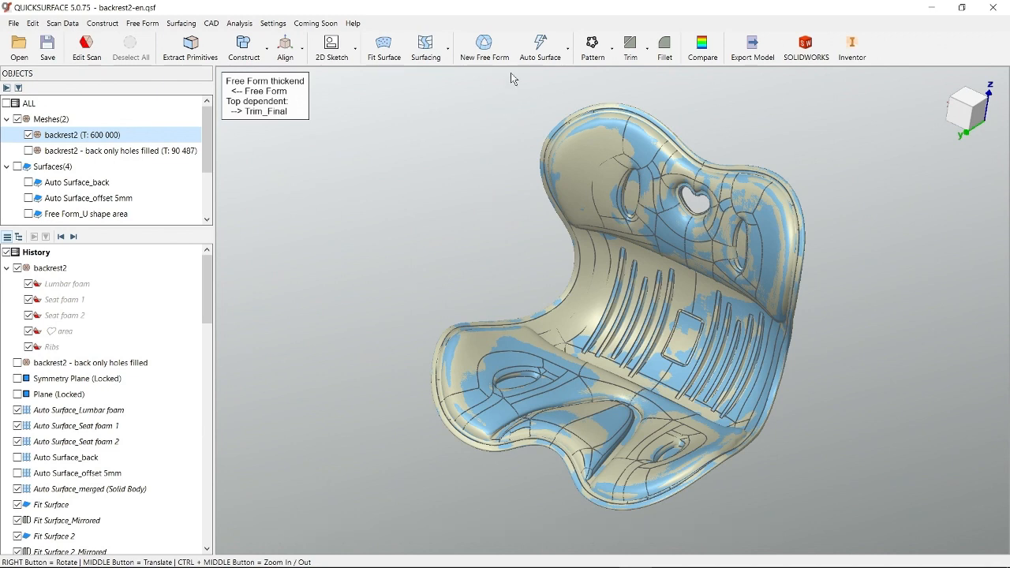
Run Compare between the backrest2 mesh and the final solid, and examine the deviation colour map over the seat and back
{"action": "left_click", "coordinate": [703, 49]}
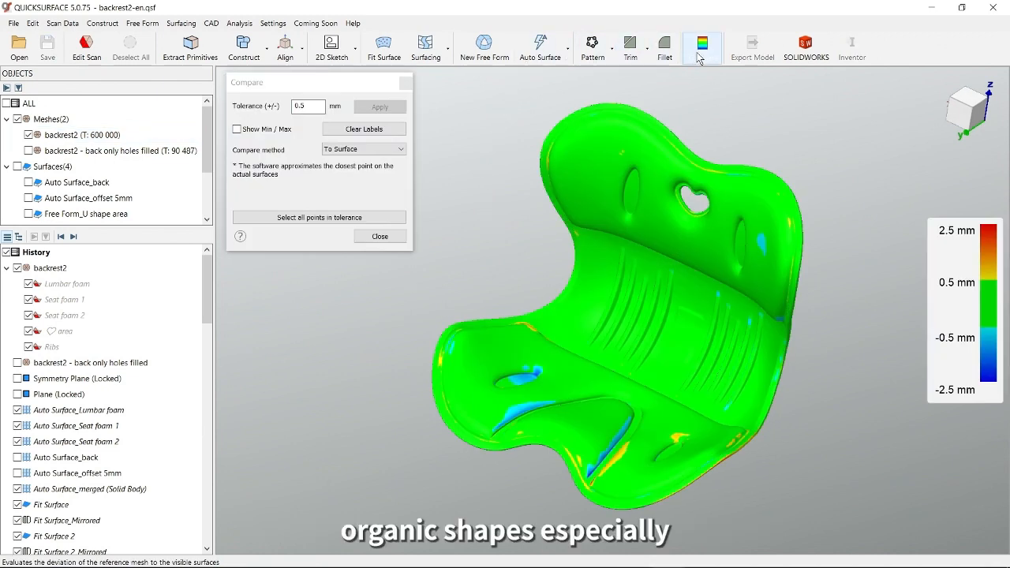
{"action": "right_click_drag", "start_coordinate": [575, 237], "coordinate": [681, 186]}
{"action": "right_click_drag", "start_coordinate": [671, 223], "coordinate": [665, 312]}
{"action": "scroll", "coordinate": [690, 317], "scroll_direction": "up", "scroll_amount": 3}
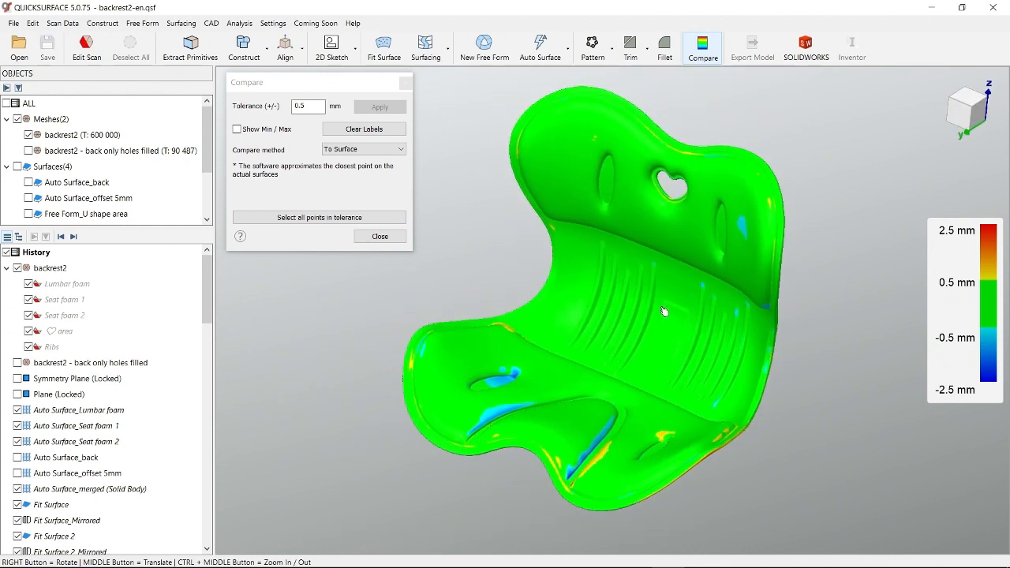